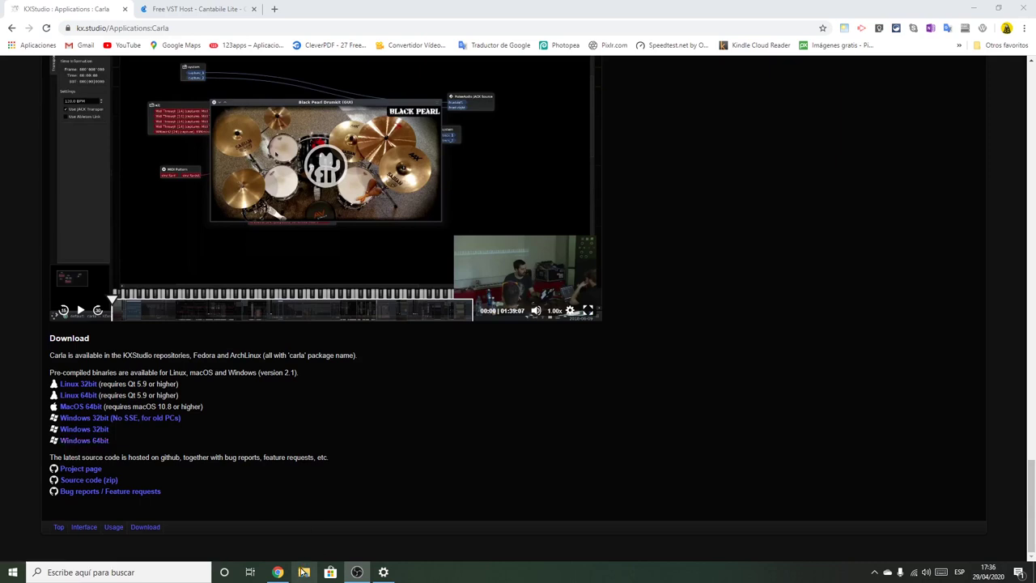
# View the contents of the Carla_2.1-win64 folder in Descargas, then close the file explorer.
pyautogui.click(304, 572)
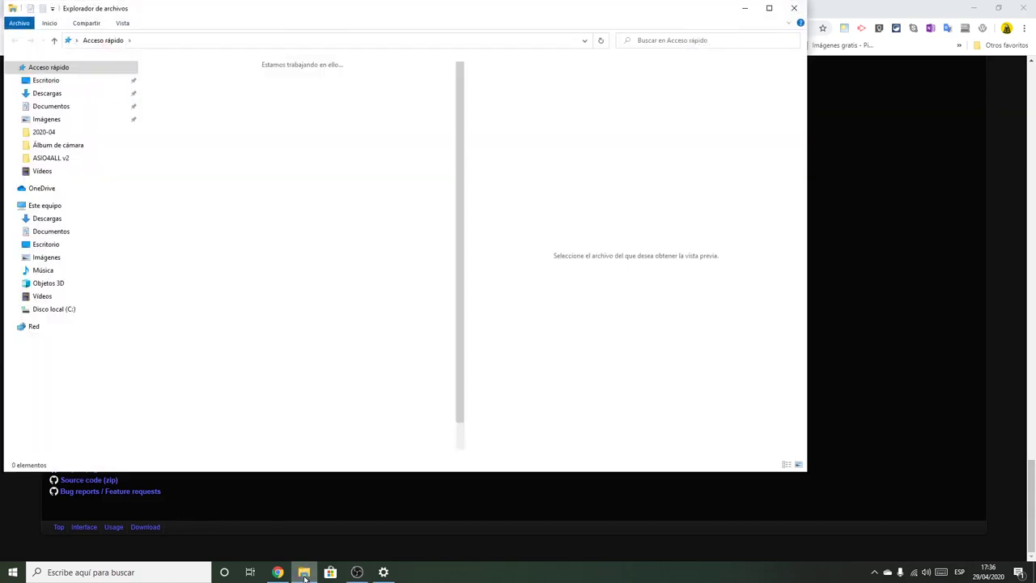
pyautogui.click(54, 96)
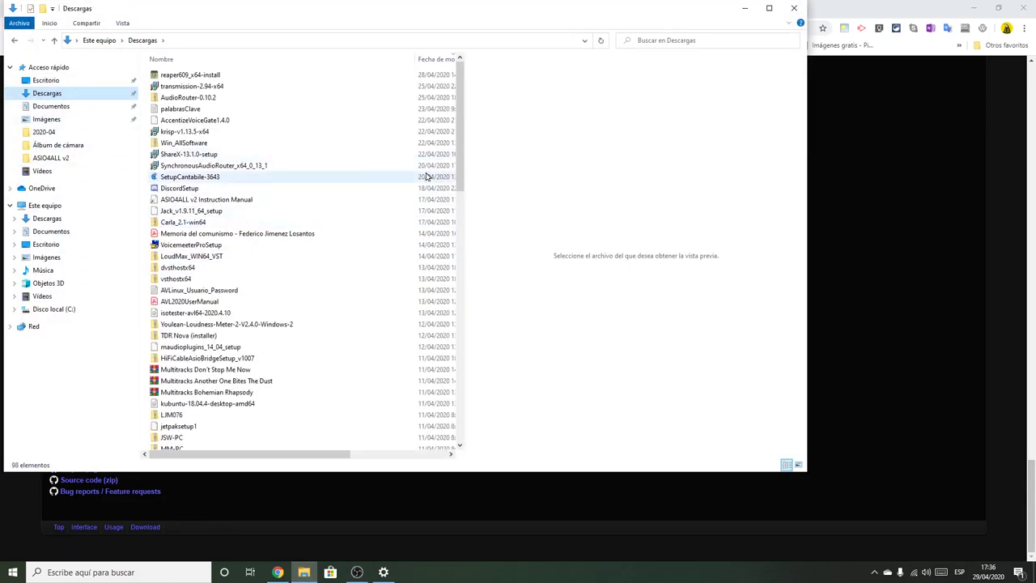
pyautogui.moveTo(460, 174); pyautogui.dragTo(462, 446)
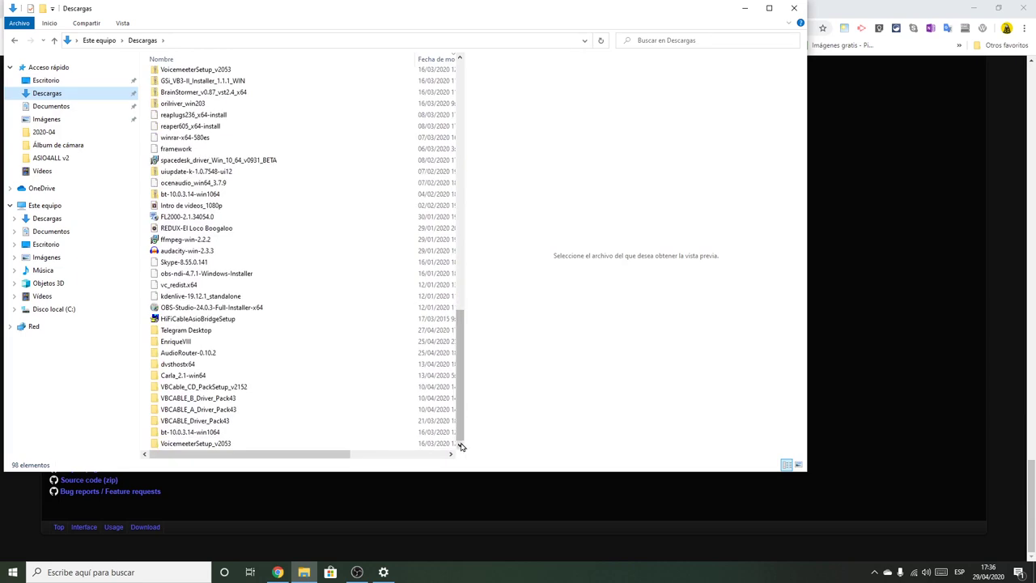
pyautogui.click(171, 377)
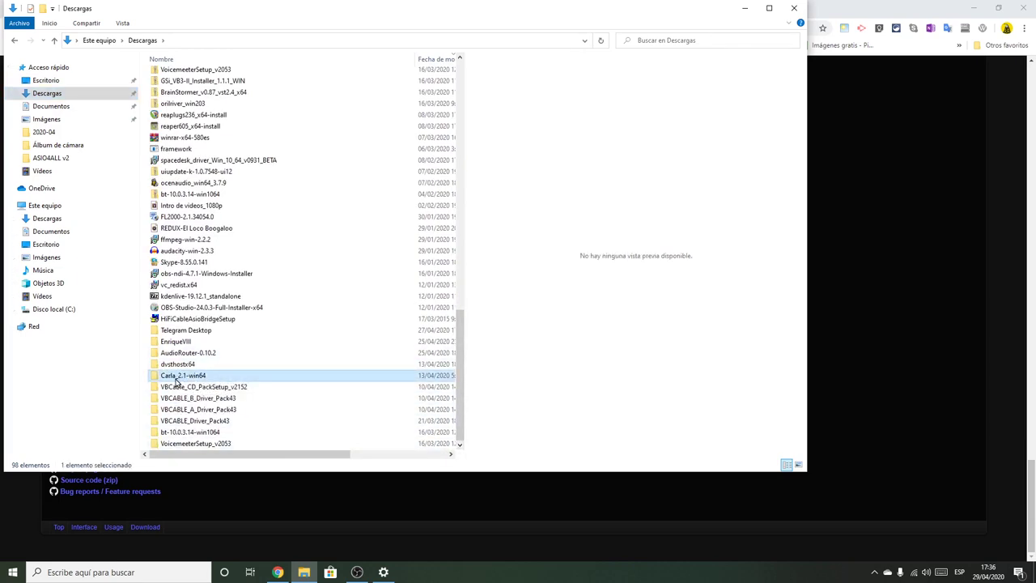
pyautogui.doubleClick(175, 378)
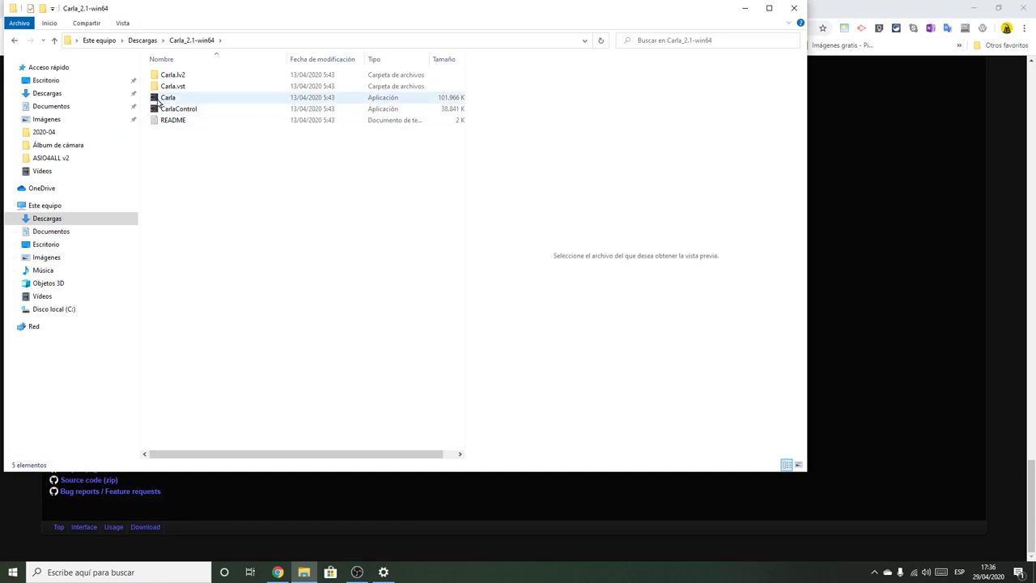
pyautogui.click(795, 9)
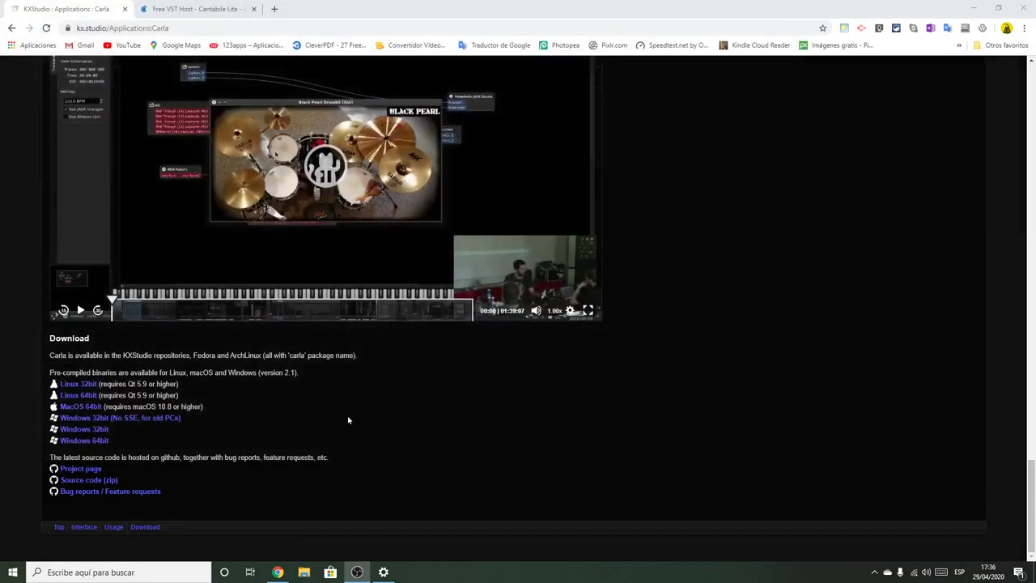
# Search Windows for "carla", launch Carla.exe and reposition its window on the desktop.
pyautogui.click(102, 571)
pyautogui.write('carla')
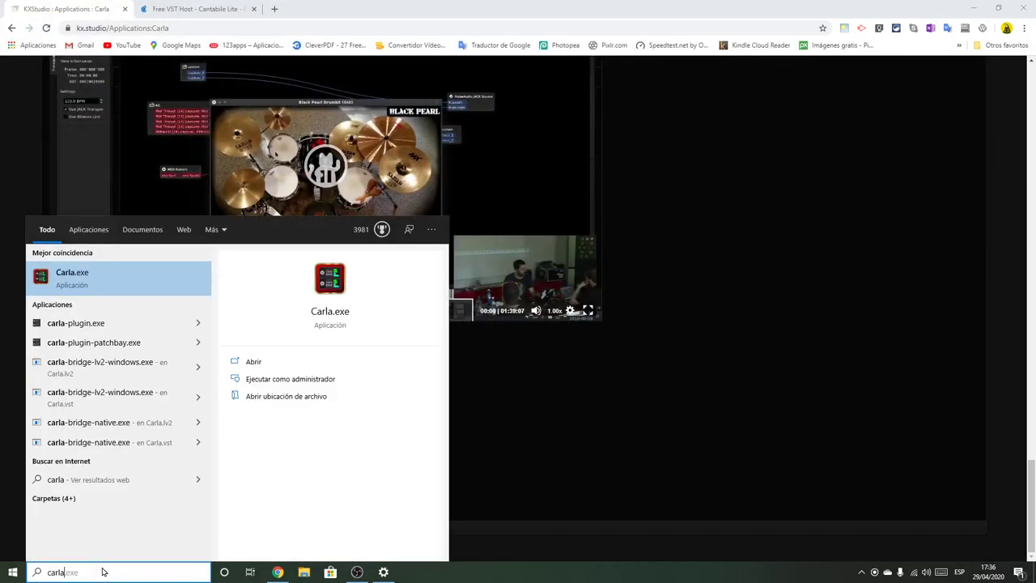
pyautogui.click(55, 279)
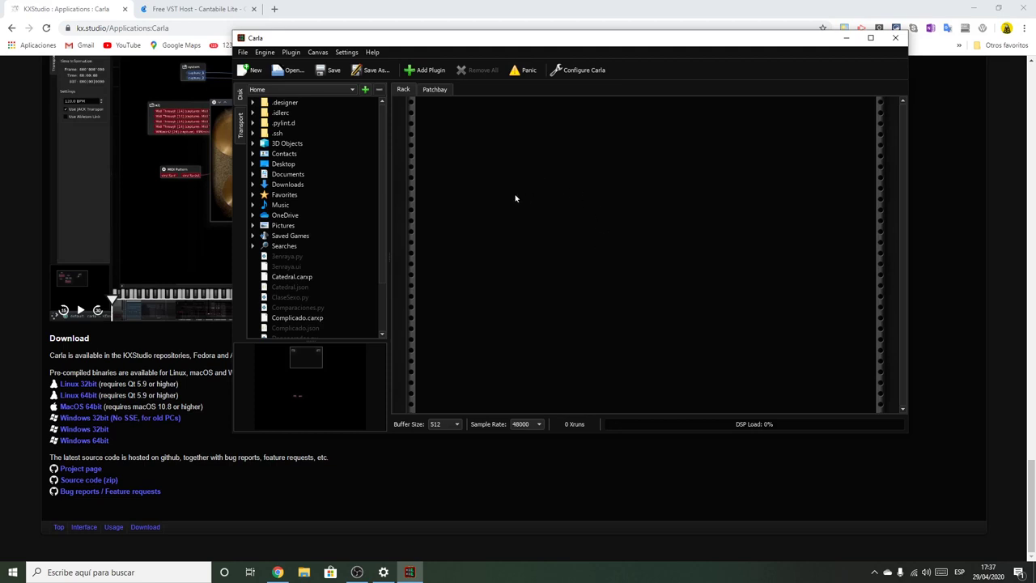
pyautogui.moveTo(362, 41)
pyautogui.mouseDown()
pyautogui.moveTo(342, 64)
pyautogui.moveTo(347, 30)
pyautogui.mouseUp()
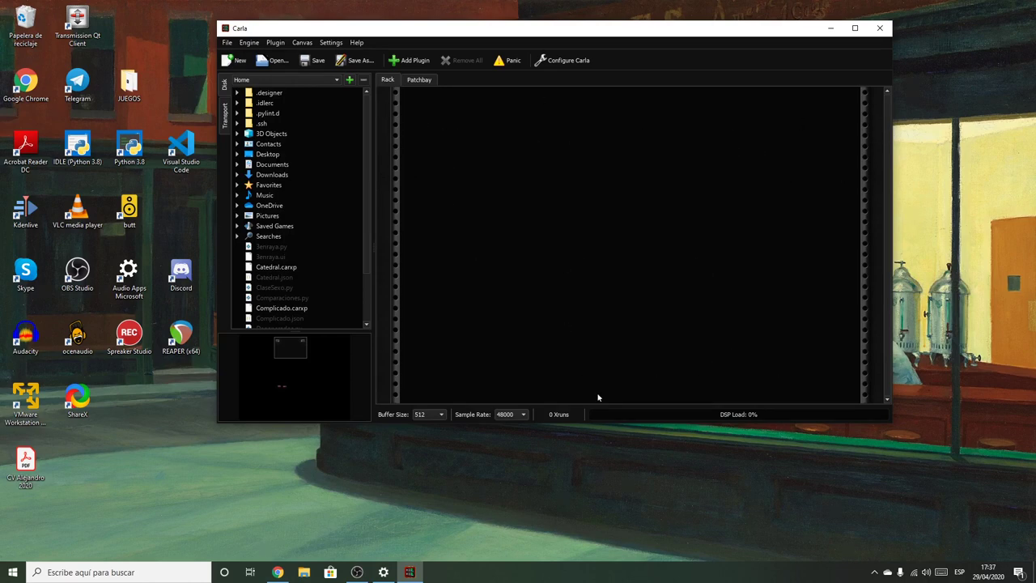
# Choose ASIO as the audio driver in Carla's engine settings.
pyautogui.click(330, 43)
pyautogui.click(356, 110)
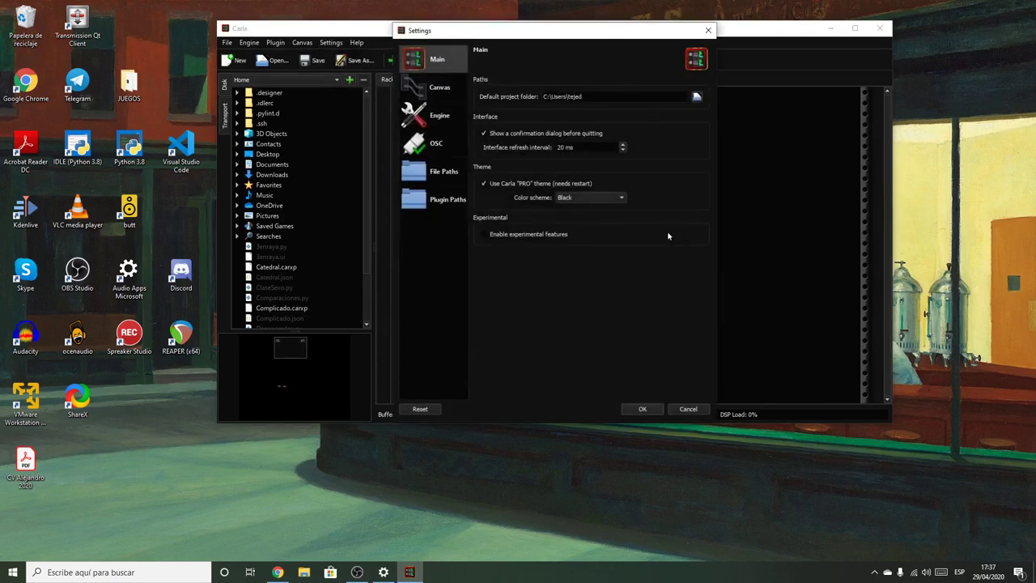
pyautogui.click(434, 117)
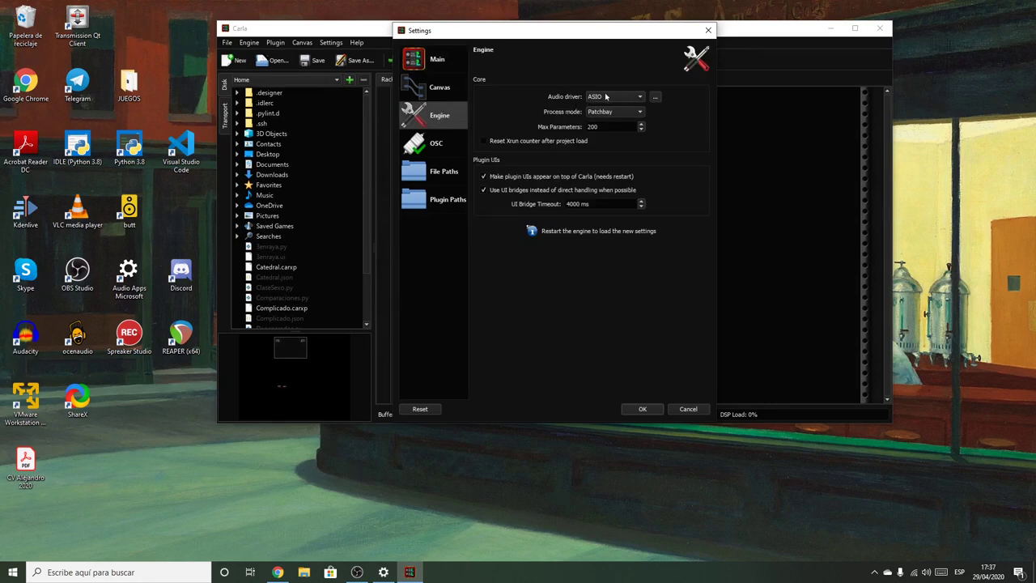
pyautogui.click(640, 97)
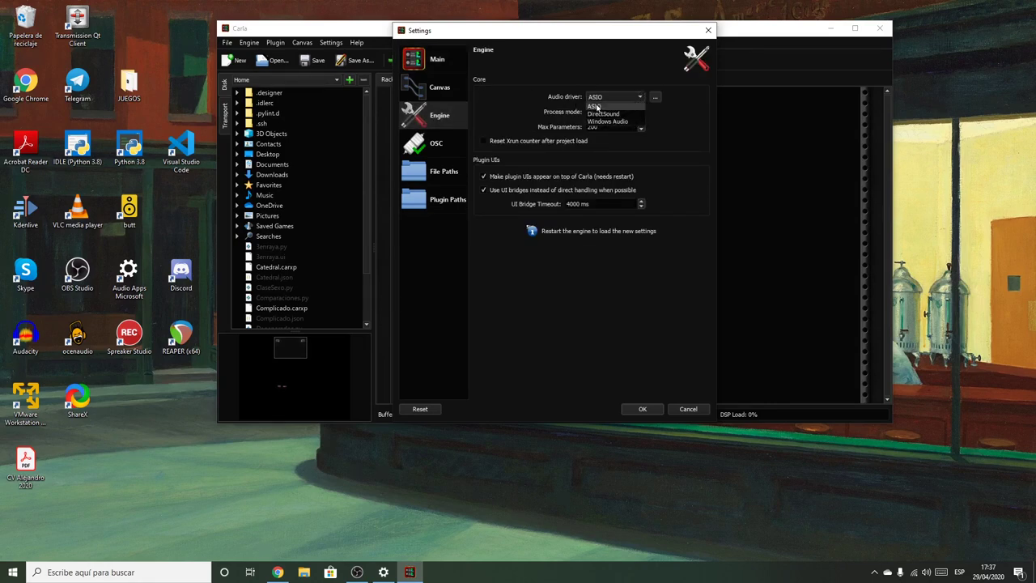
pyautogui.click(600, 98)
pyautogui.click(635, 98)
pyautogui.click(607, 105)
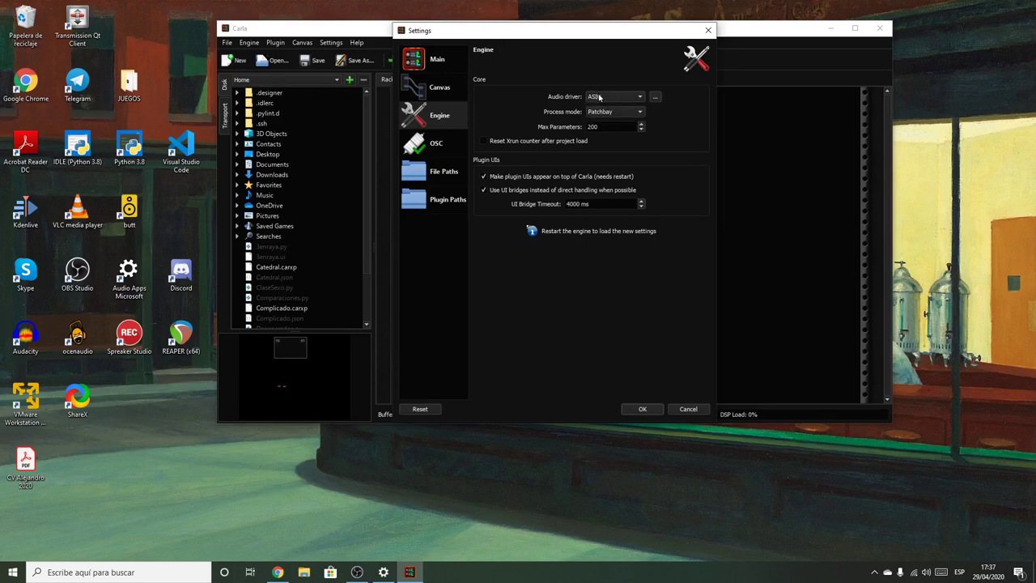
# Select UMC ASIO Driver as the ASIO device in the driver settings and accept the engine settings.
pyautogui.click(655, 98)
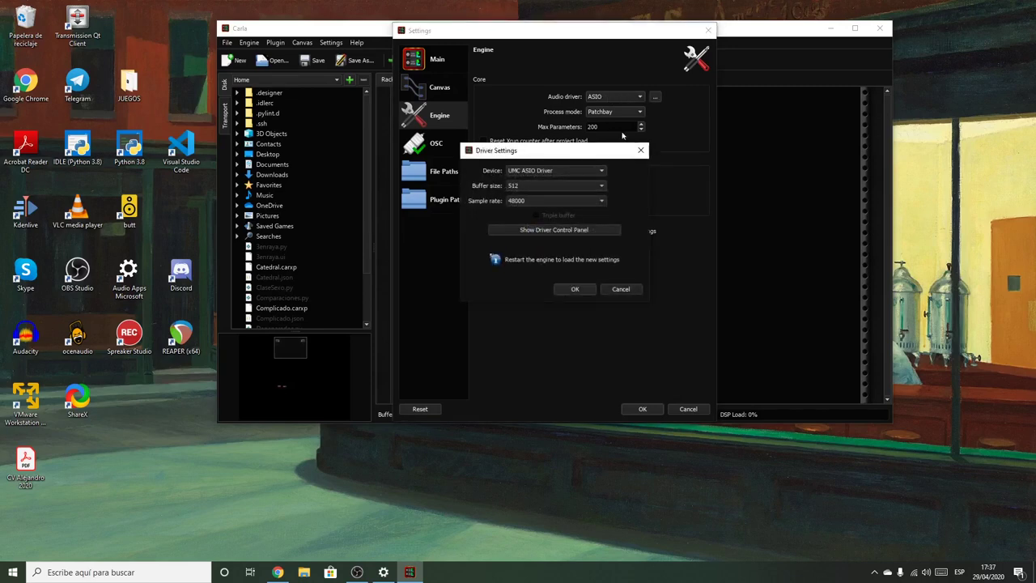
pyautogui.click(601, 171)
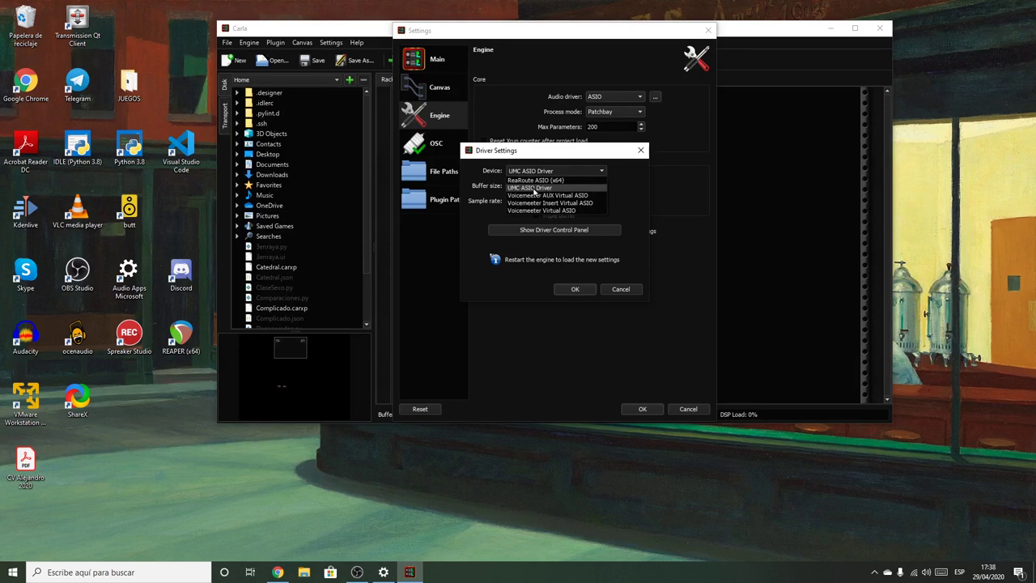
pyautogui.click(534, 190)
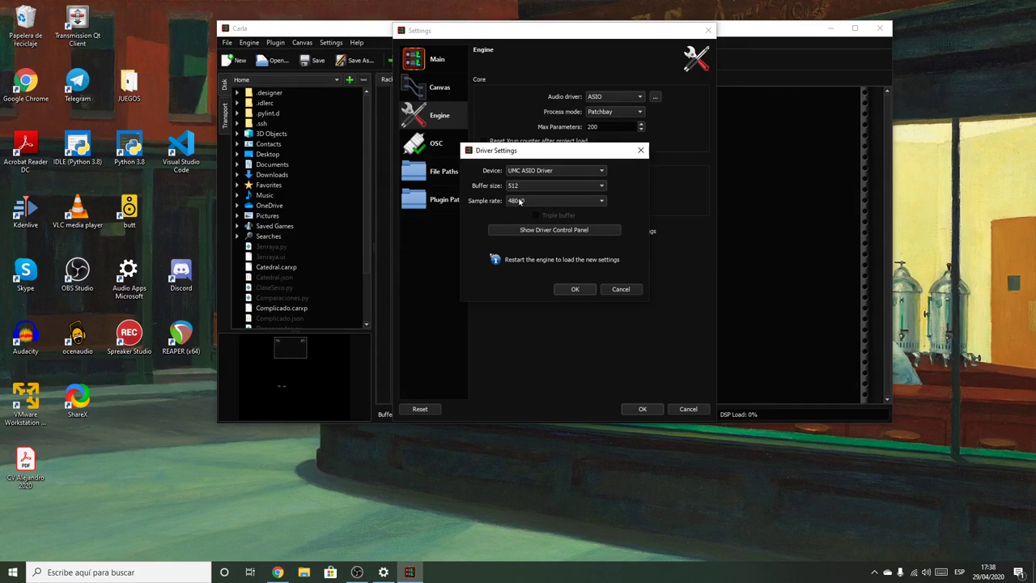
pyautogui.click(574, 291)
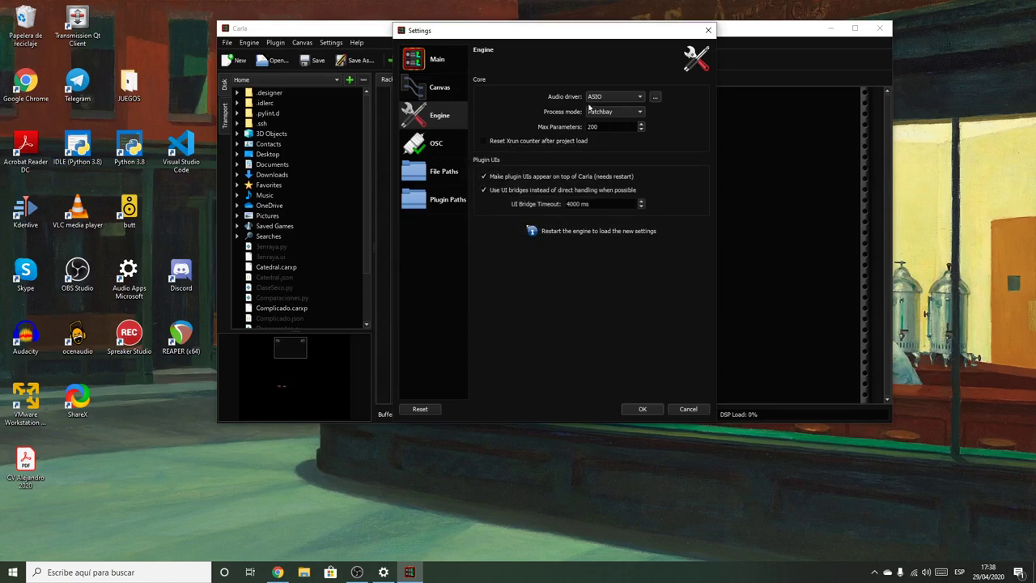
pyautogui.click(642, 407)
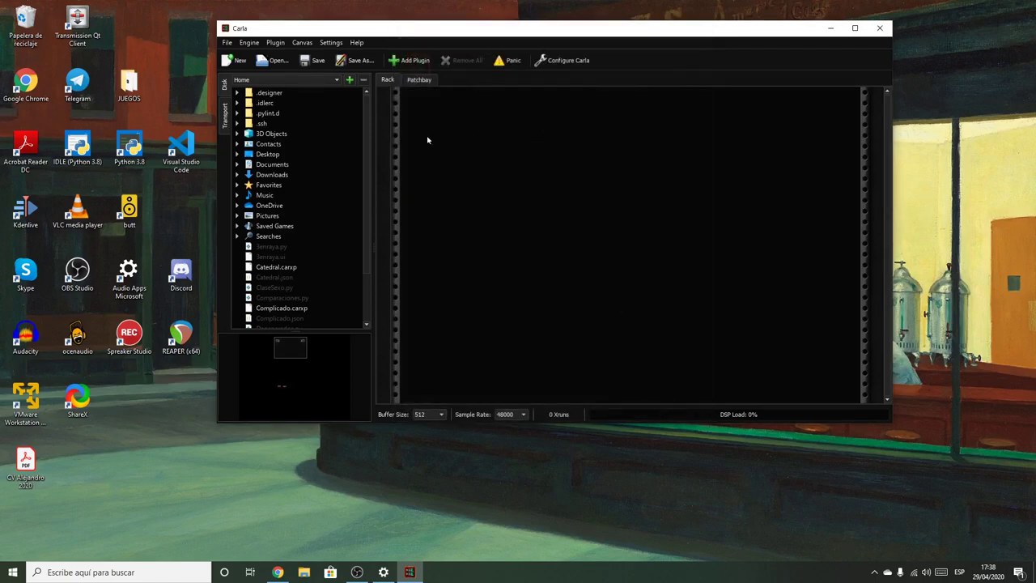
# Restart Carla's audio engine by stopping it and starting it again.
pyautogui.click(249, 44)
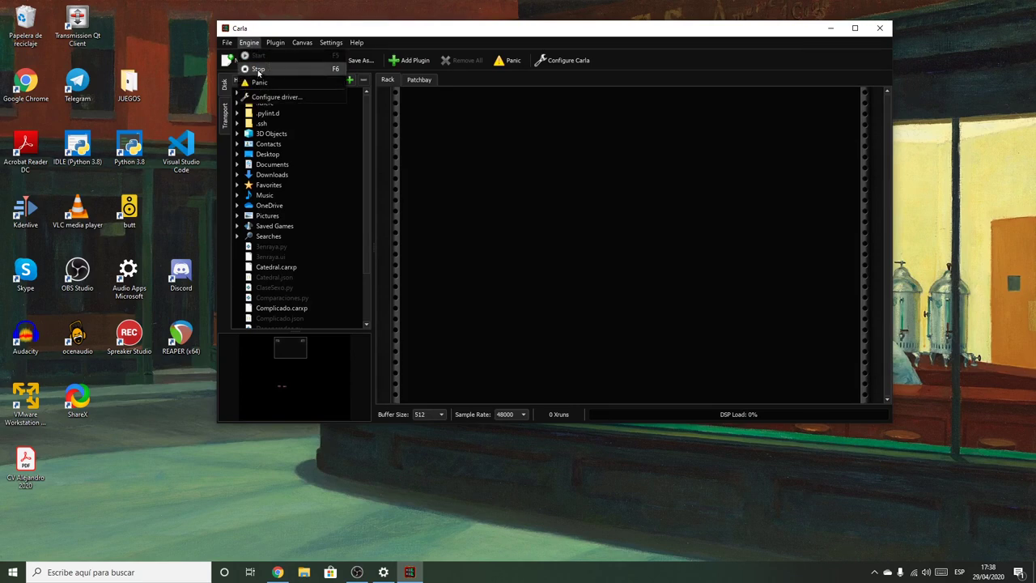
pyautogui.click(259, 71)
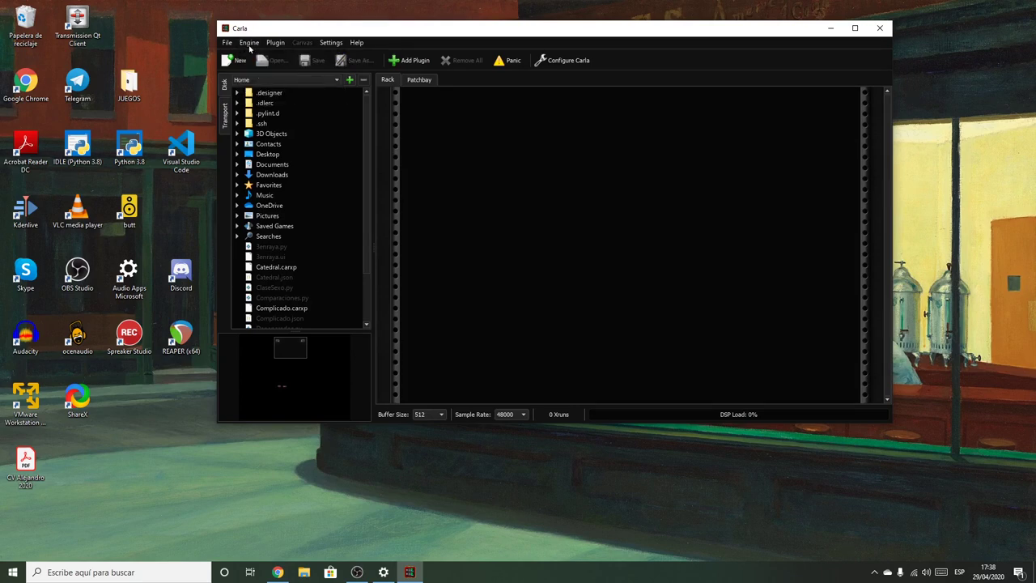
pyautogui.click(250, 44)
pyautogui.click(259, 56)
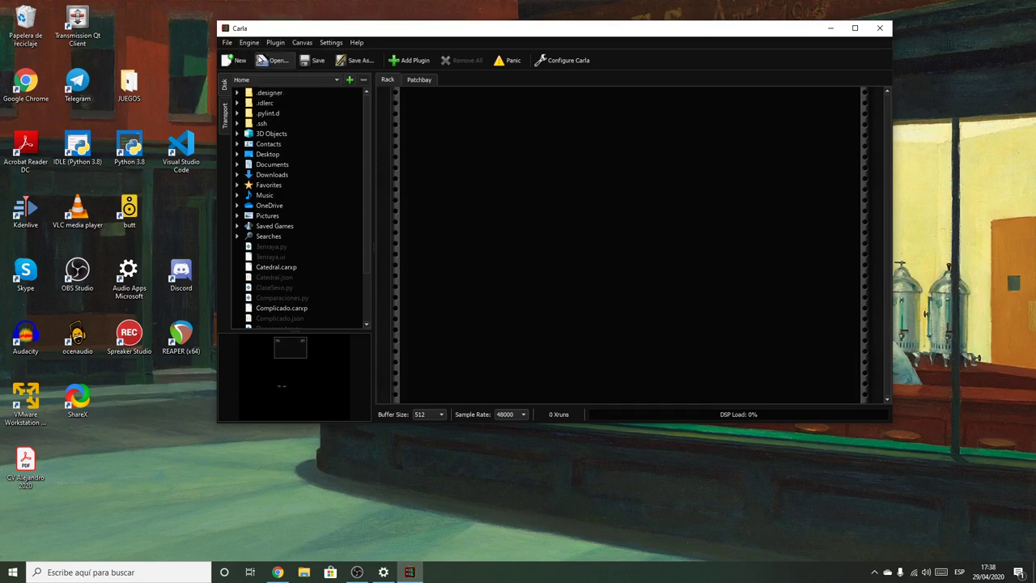
# Review the ASIO driver's device, buffer size and sample rate in the engine settings, then close the dialogs.
pyautogui.click(331, 43)
pyautogui.click(348, 112)
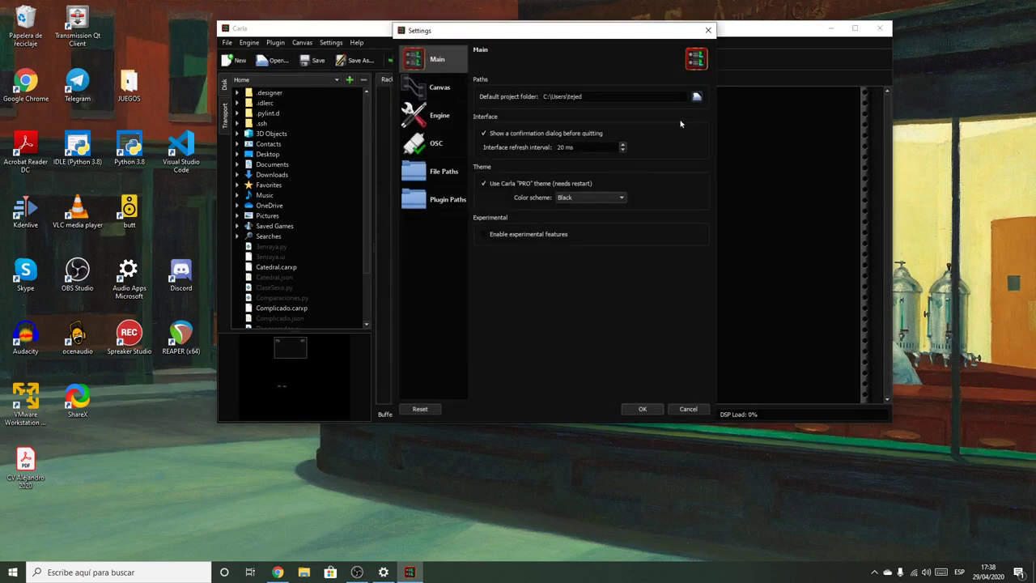
pyautogui.click(437, 119)
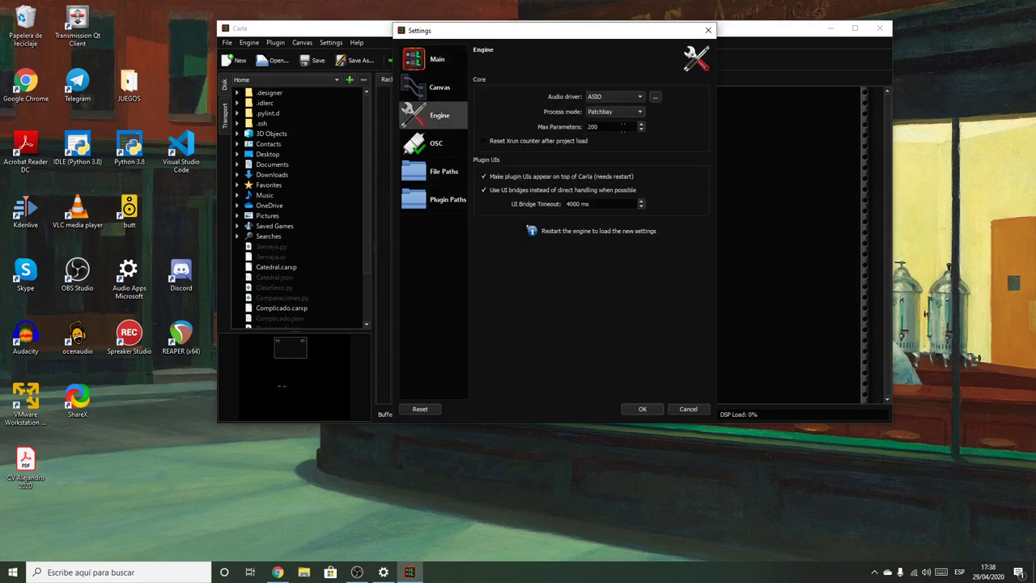
pyautogui.click(655, 100)
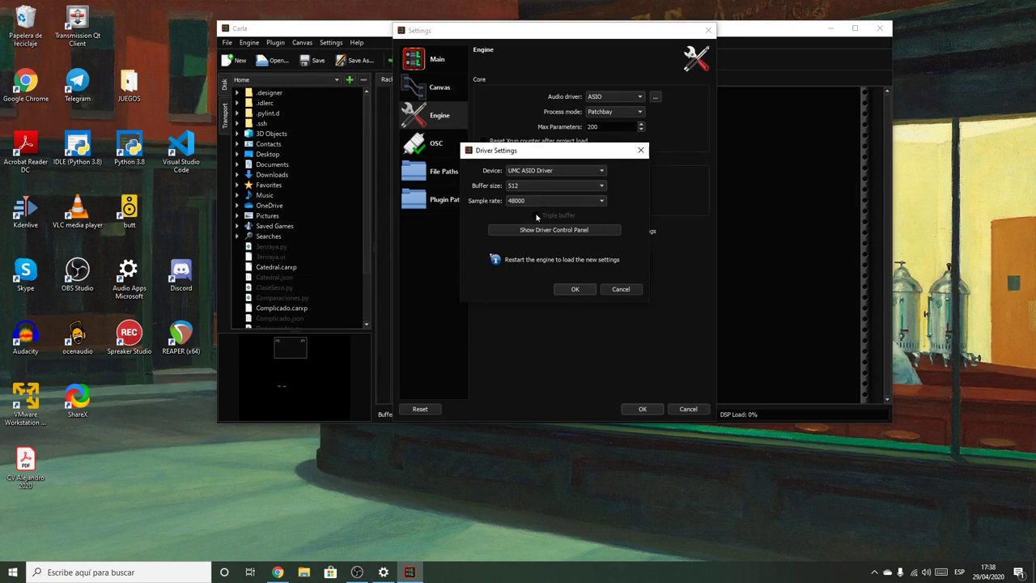
pyautogui.click(574, 289)
pyautogui.click(641, 409)
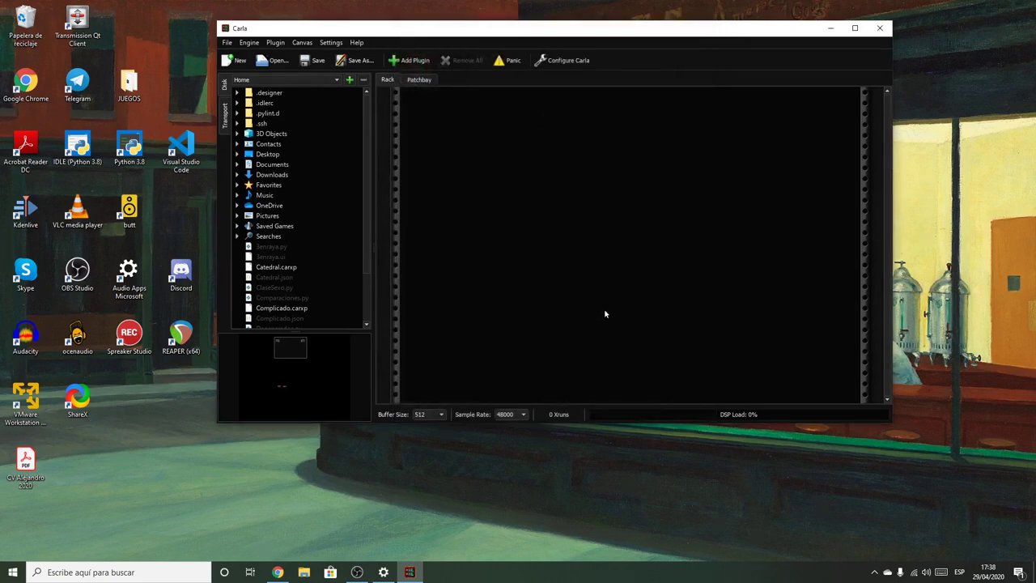
# Compare Carla's Patchbay and Rack views, ending on the Rack view.
pyautogui.click(419, 80)
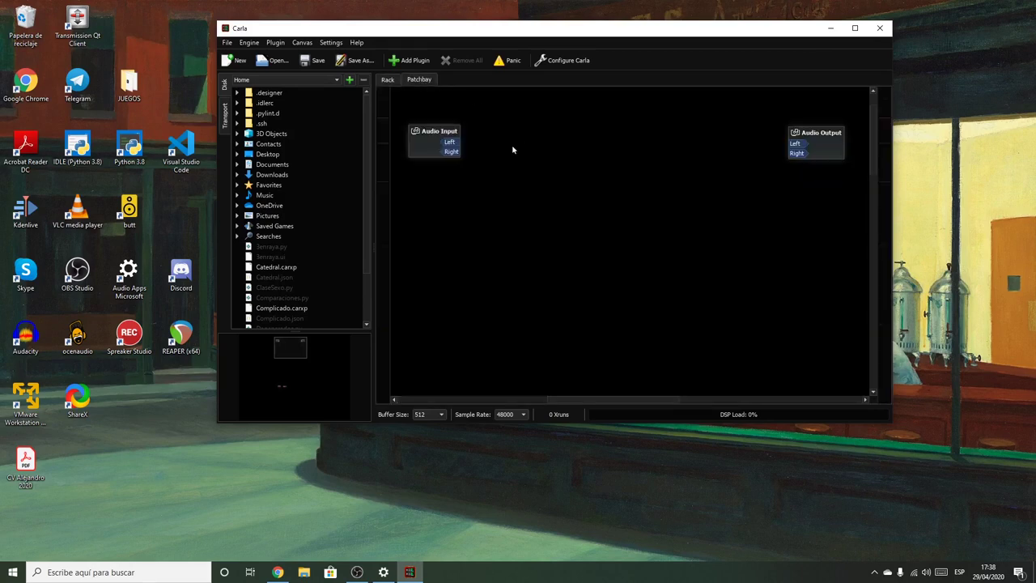
pyautogui.click(388, 80)
pyautogui.click(419, 80)
pyautogui.click(388, 80)
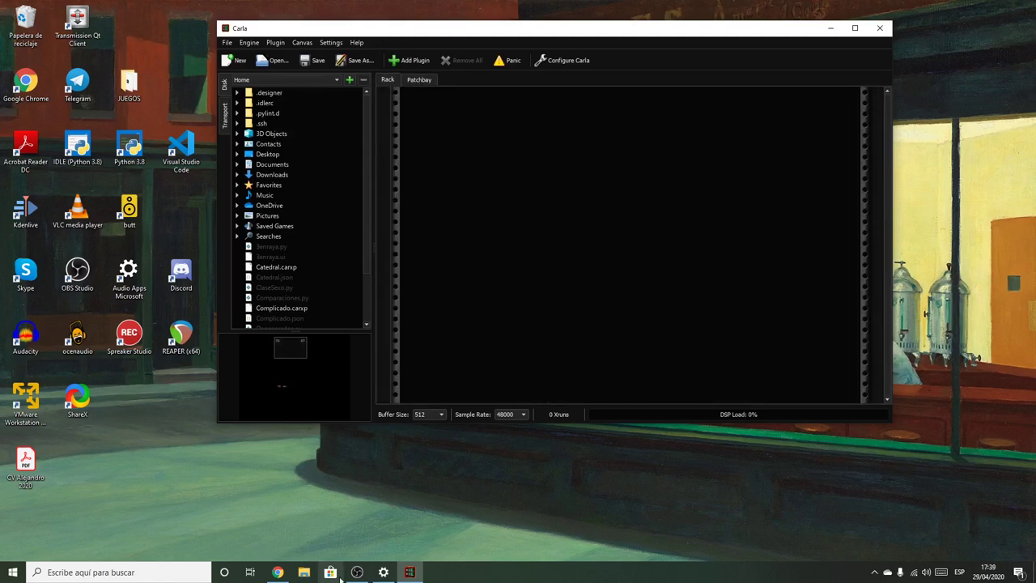
# Switch to the Windows sound settings and open the classic Sound control panel showing the playback devices.
pyautogui.click(384, 572)
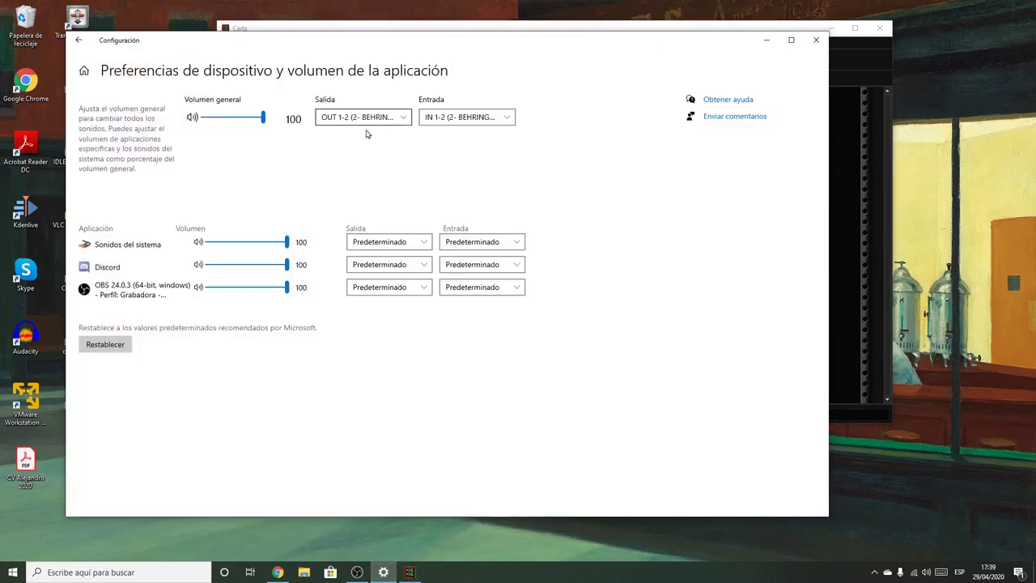
pyautogui.click(79, 40)
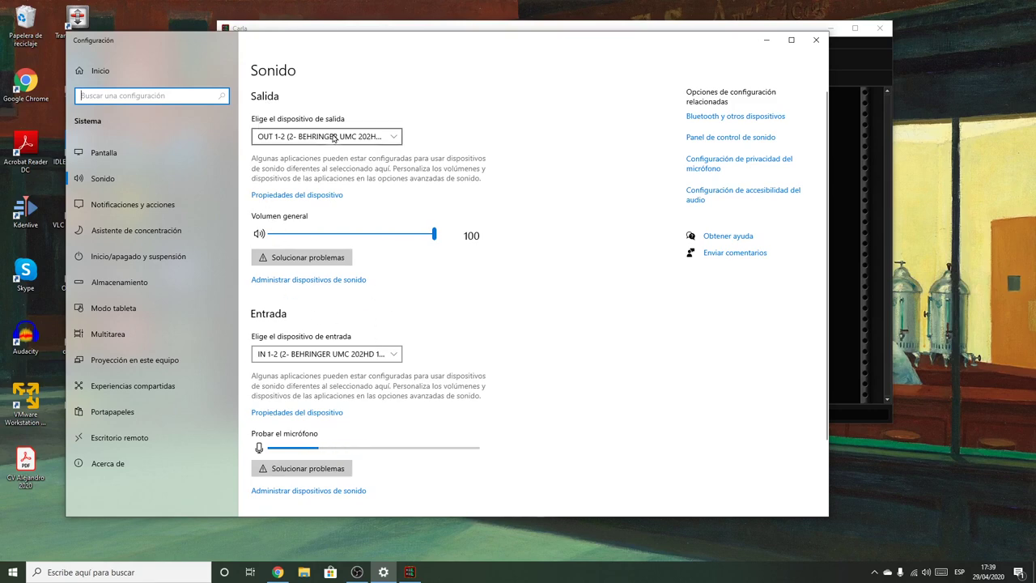
pyautogui.click(707, 142)
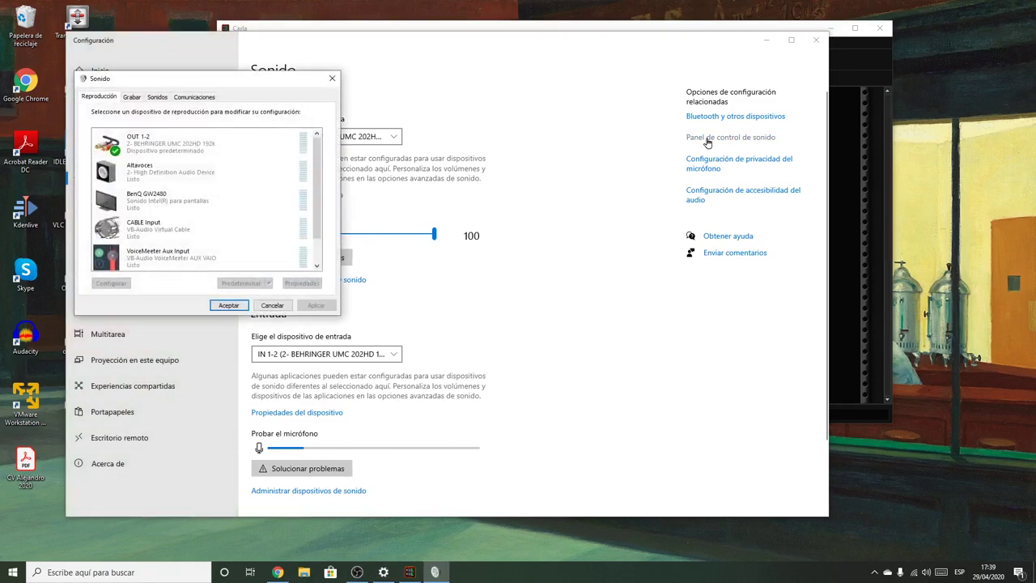
pyautogui.moveTo(258, 86); pyautogui.dragTo(422, 91)
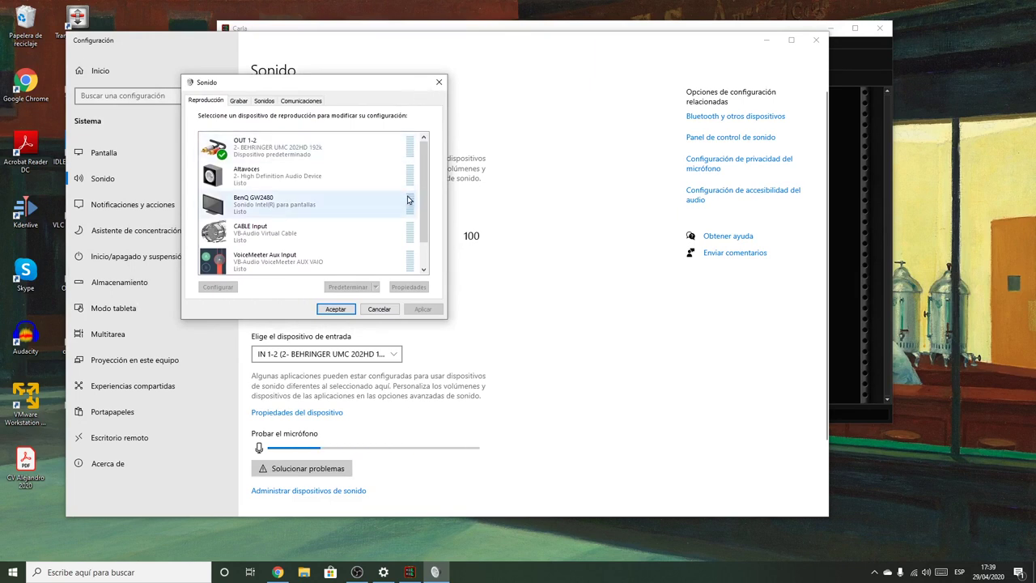
# Check the default sample format in the advanced properties of the OUT 1-2 playback device, then close them without changes.
pyautogui.click(280, 153)
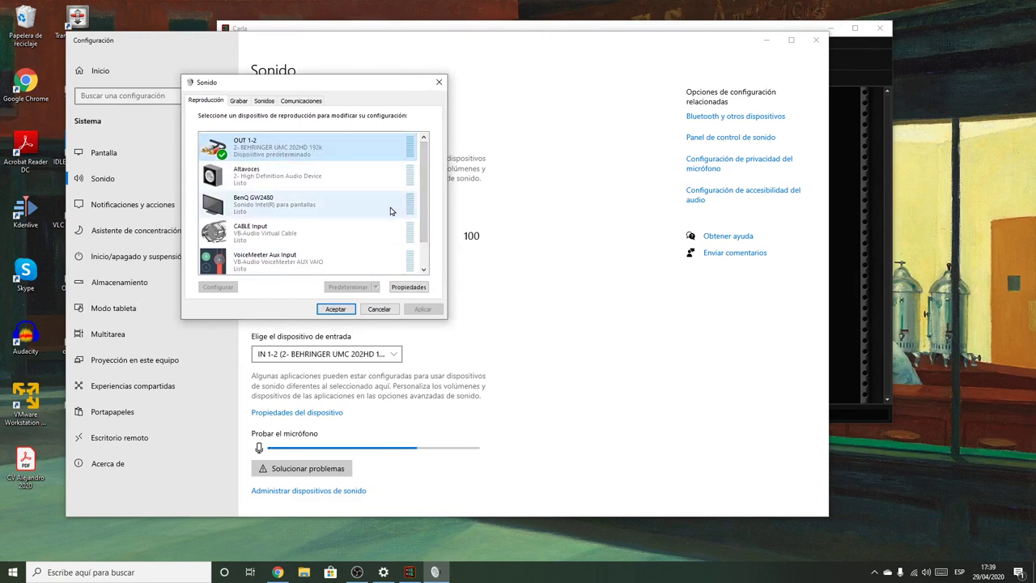
pyautogui.click(407, 286)
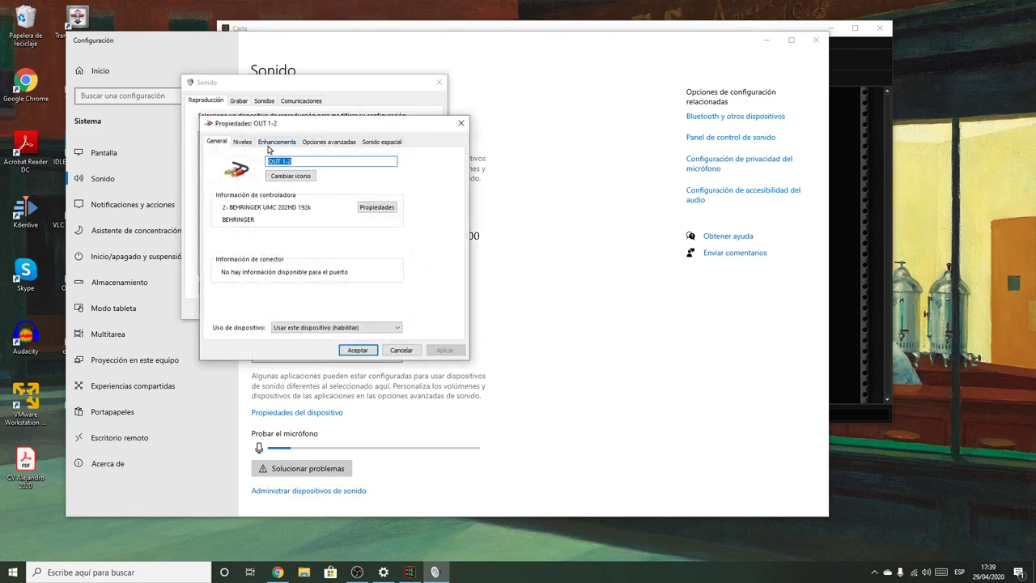
pyautogui.click(329, 143)
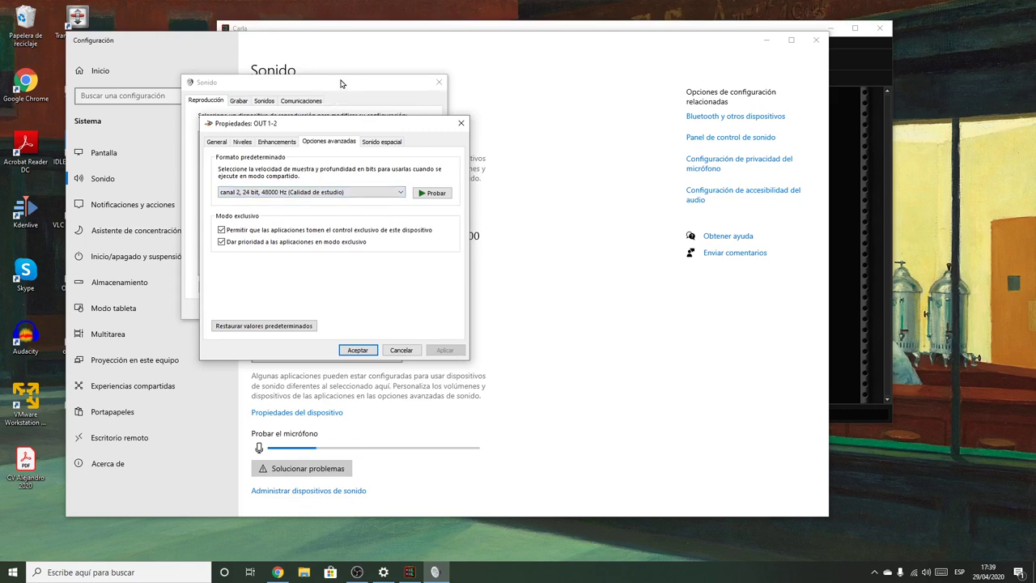
pyautogui.click(400, 349)
# Check the default sample format in the advanced properties of the IN 1-2 recording device, then dismiss the Windows sound windows without changes.
pyautogui.click(238, 101)
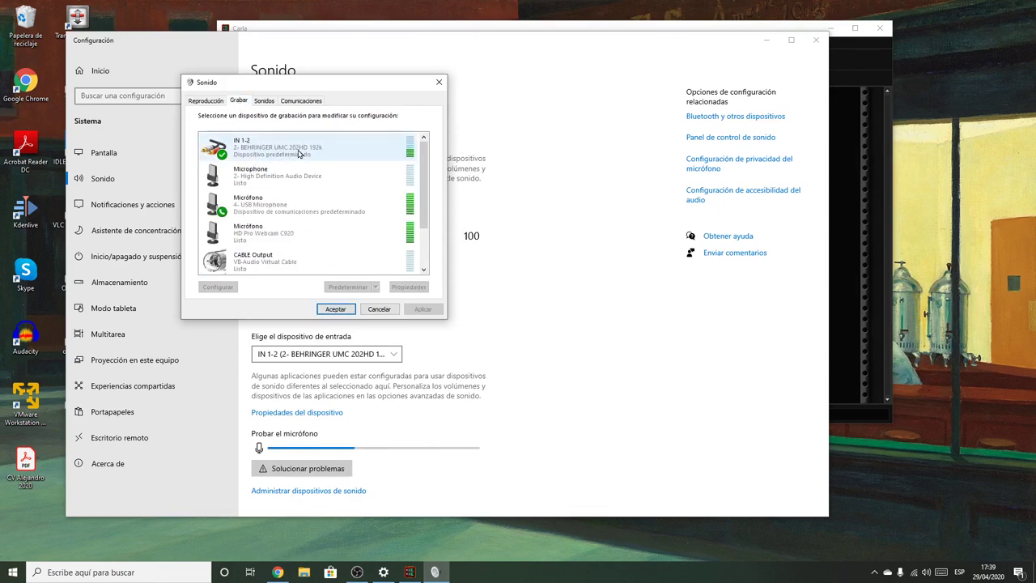
pyautogui.click(291, 153)
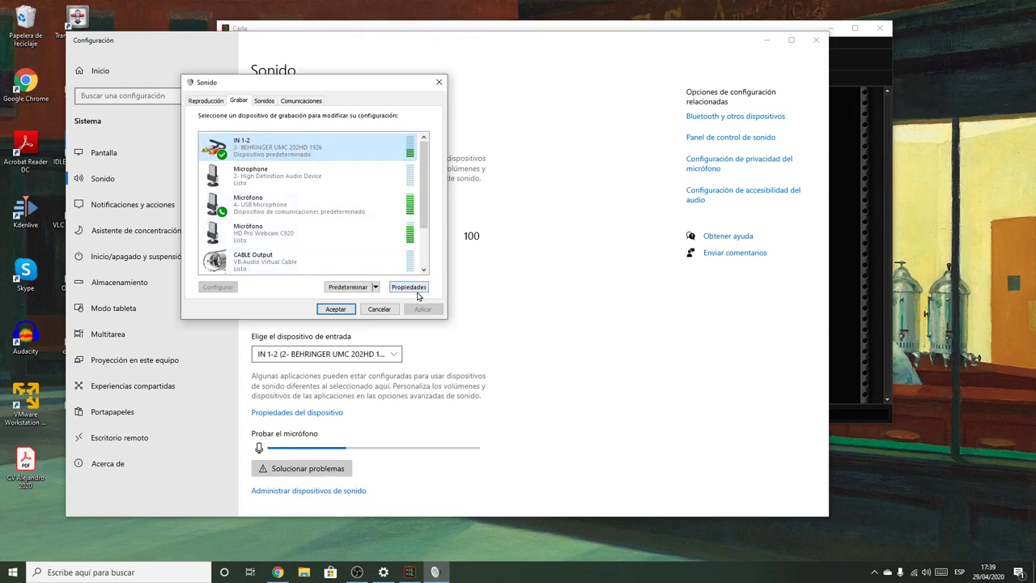
pyautogui.click(407, 287)
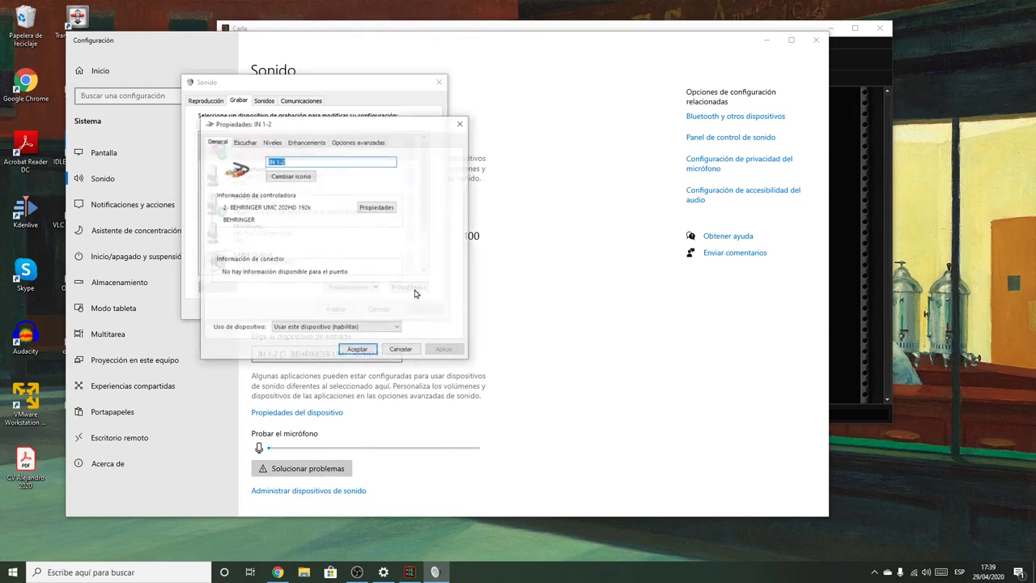
pyautogui.click(351, 144)
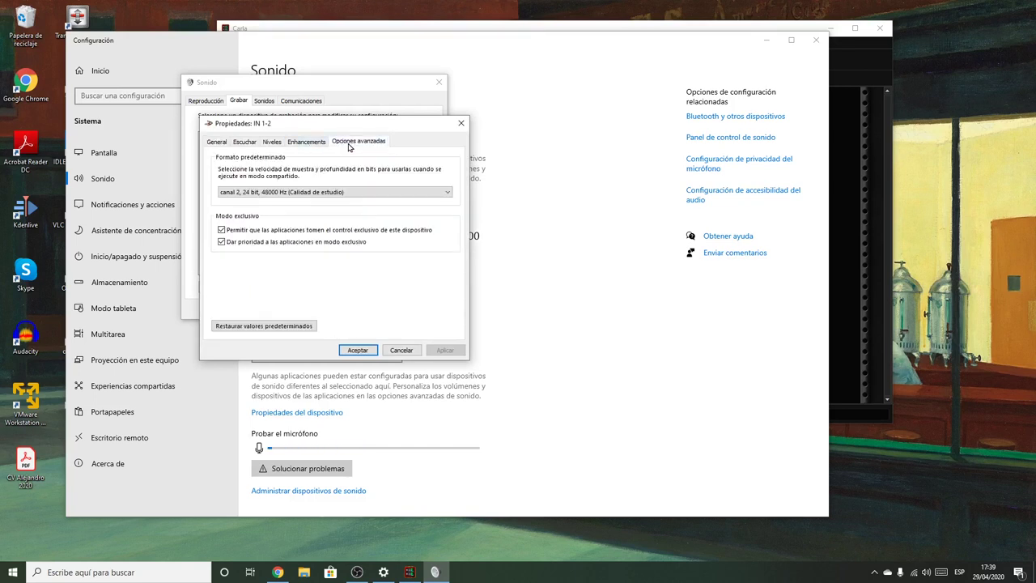
pyautogui.click(402, 351)
pyautogui.click(379, 309)
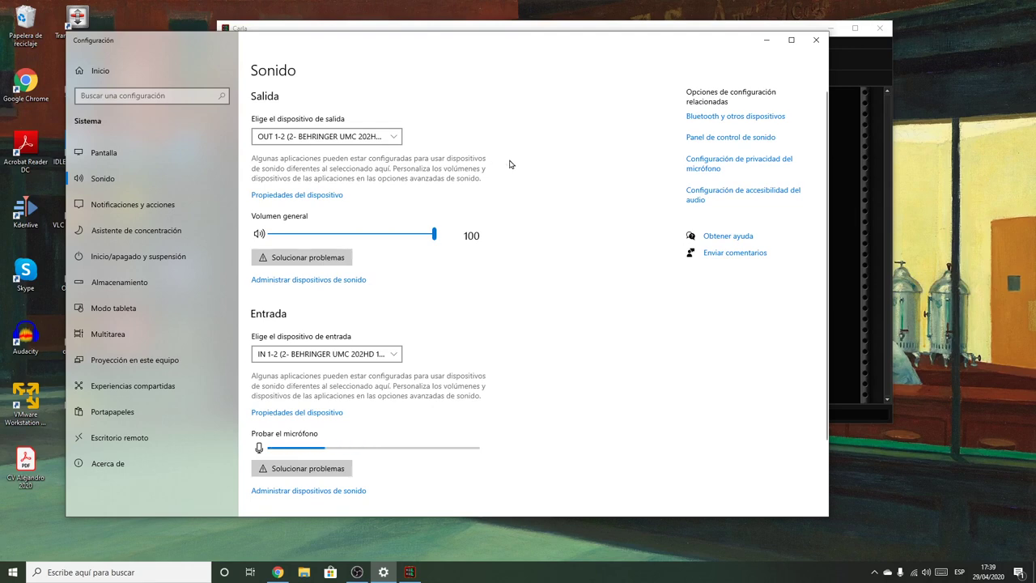
pyautogui.click(762, 42)
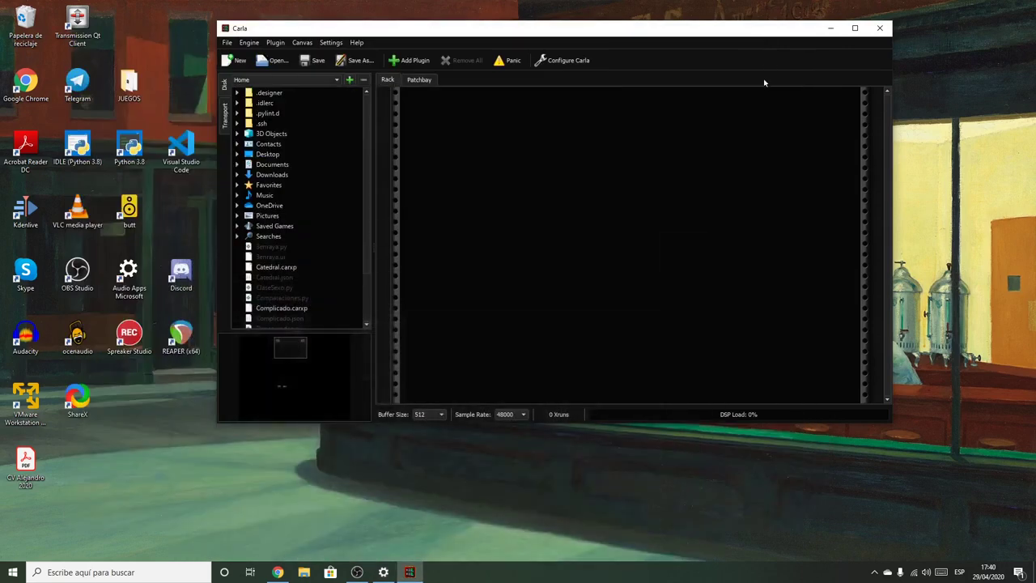
# Connect Audio Input Left directly to Audio Output Left in the Patchbay view, then disconnect everything from the Left output port.
pyautogui.click(416, 81)
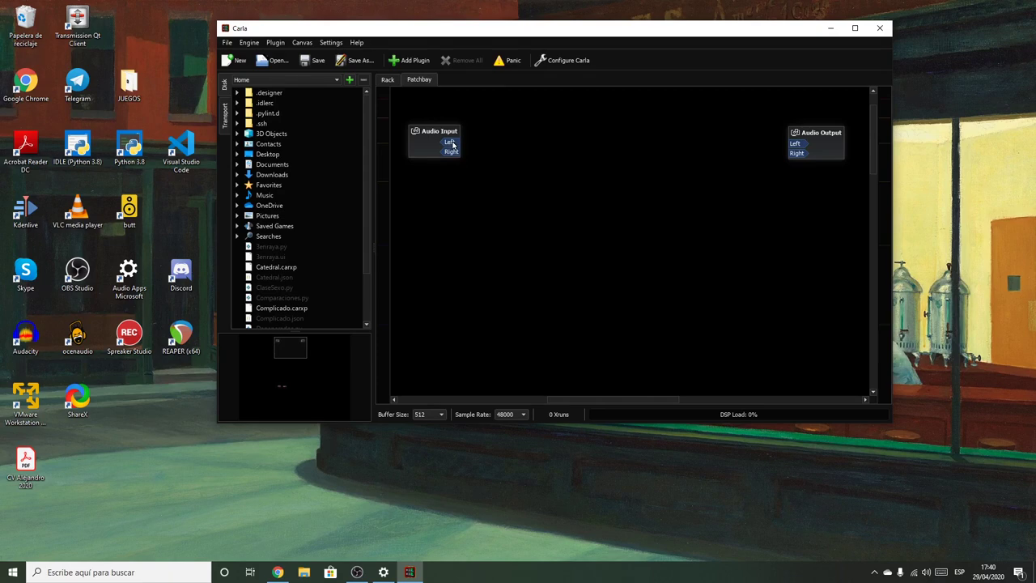
pyautogui.moveTo(454, 144); pyautogui.dragTo(794, 143)
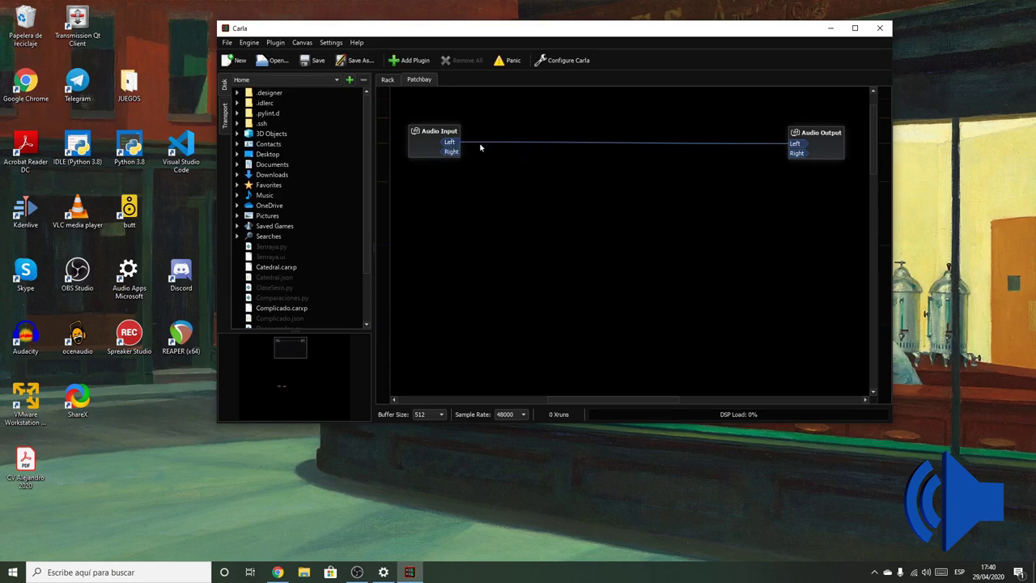
pyautogui.rightClick(792, 143)
pyautogui.click(827, 161)
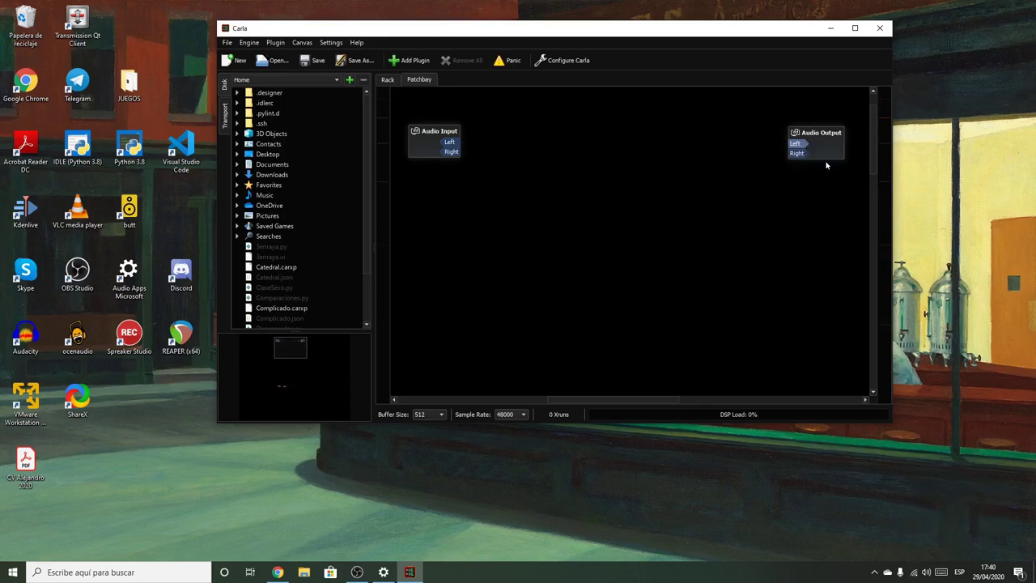
# Reconnect Audio Input Left to Audio Output Left, compare the Rack and Patchbay views, and remove the connection again.
pyautogui.click(451, 144)
pyautogui.moveTo(453, 143); pyautogui.dragTo(796, 144)
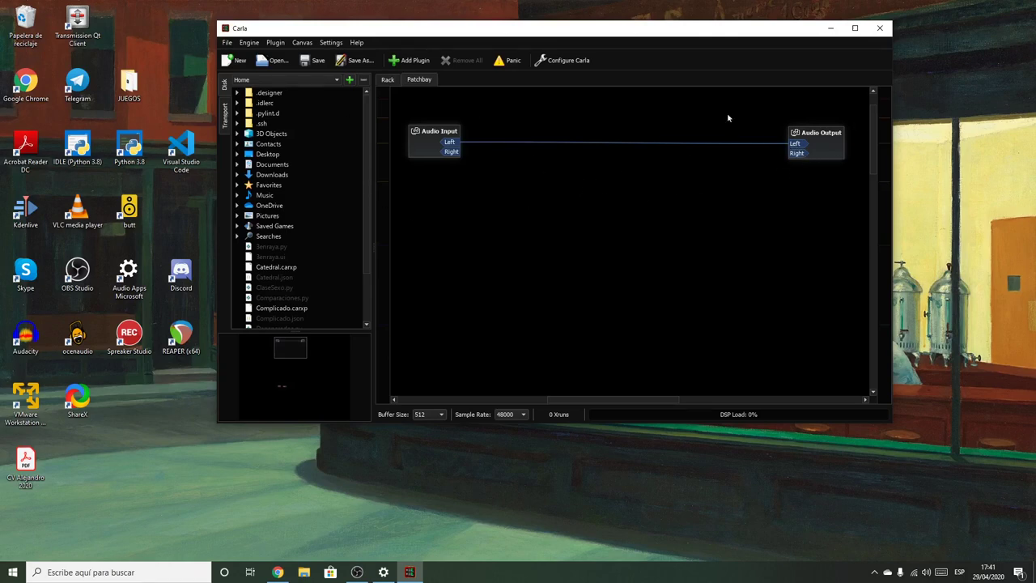
pyautogui.click(387, 80)
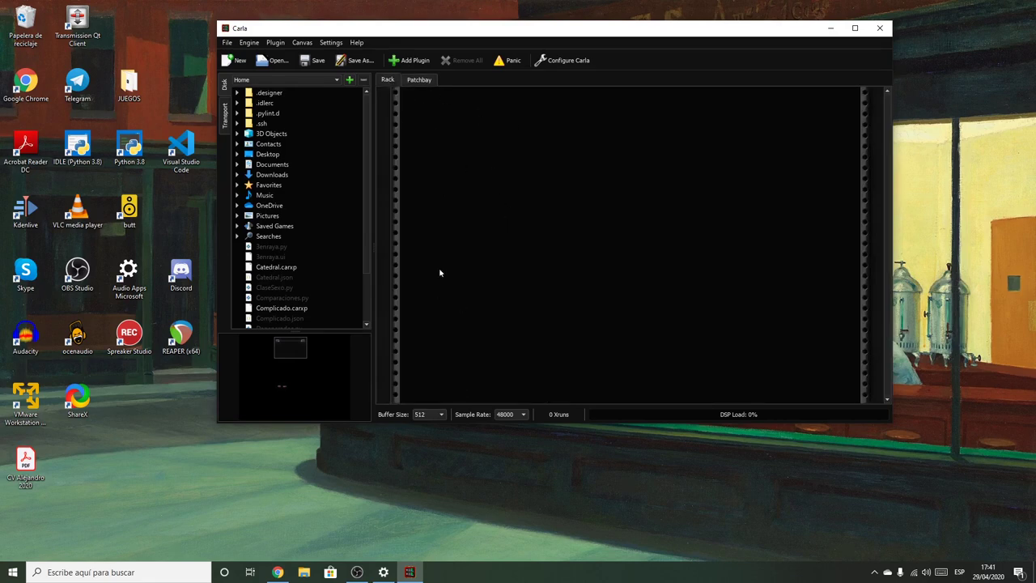
pyautogui.click(419, 80)
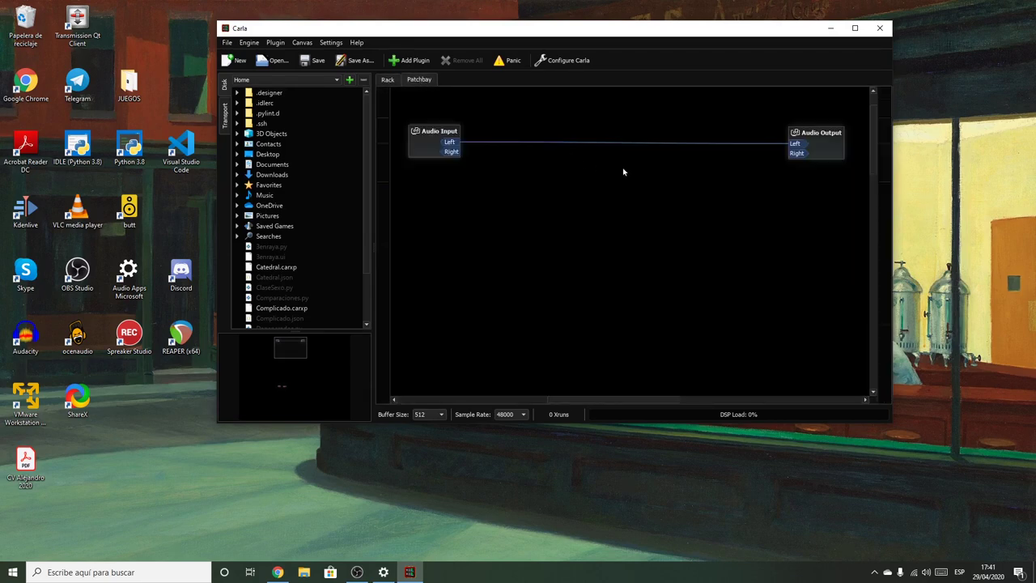
pyautogui.rightClick(794, 147)
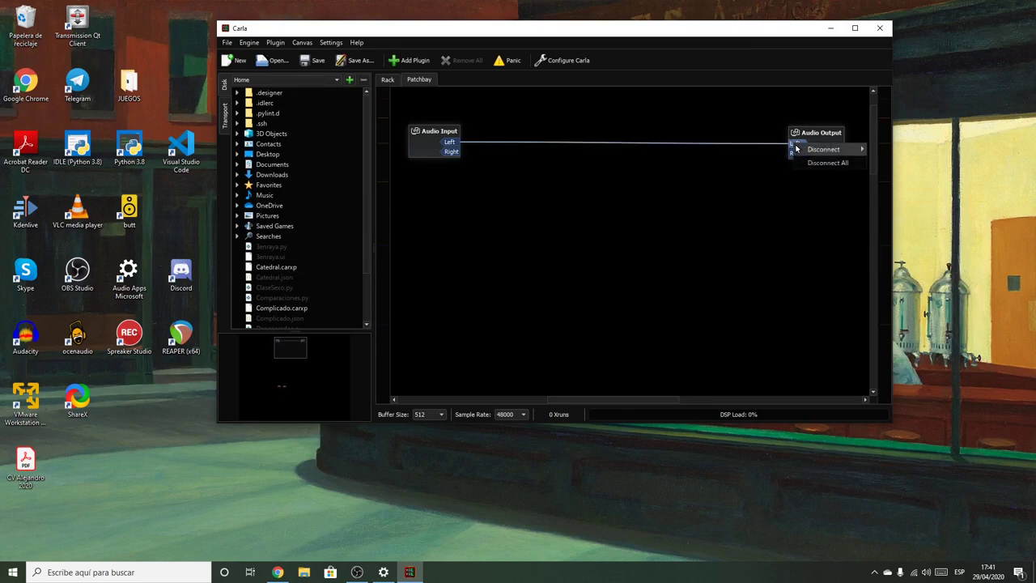
pyautogui.click(809, 165)
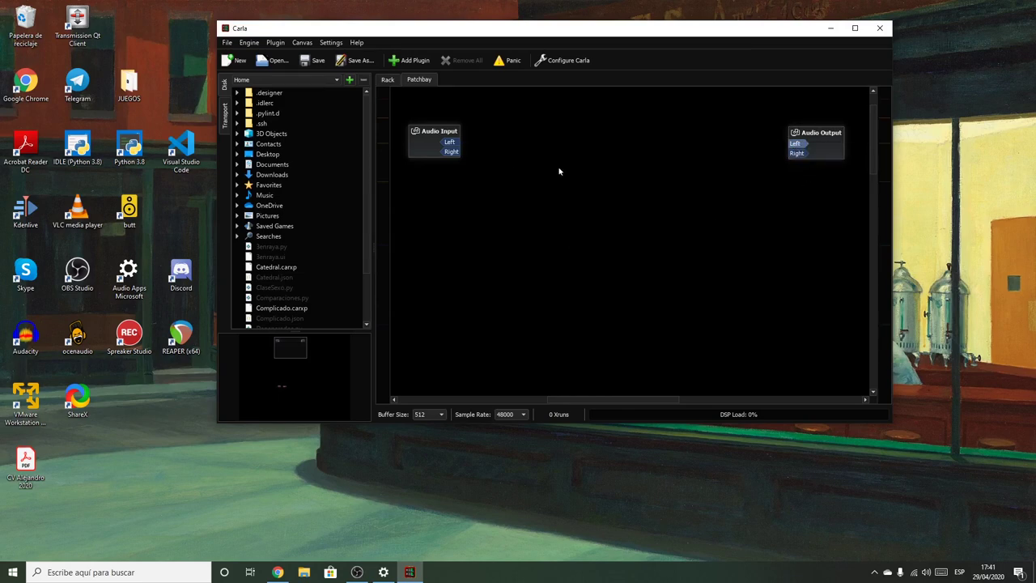
# Open the list of plugins available to add and clear its search filter to show all of them.
pyautogui.click(398, 61)
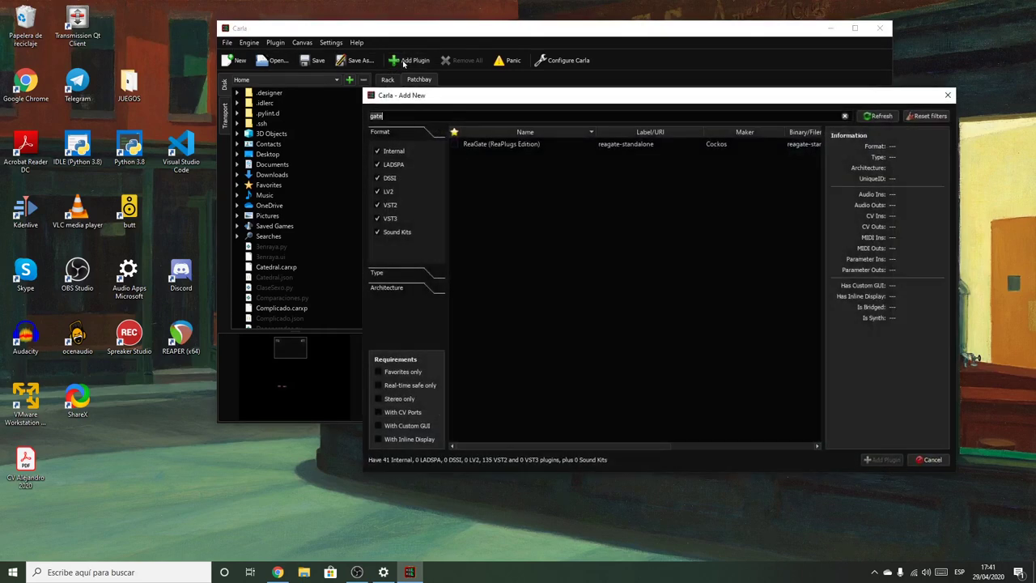
pyautogui.press('BackSpace')
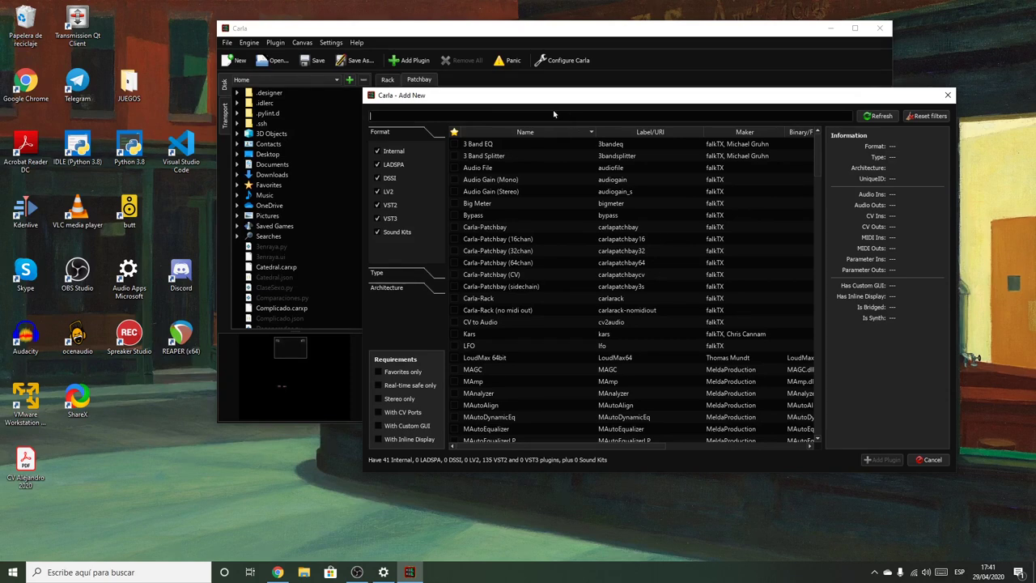
pyautogui.moveTo(522, 98); pyautogui.dragTo(467, 98)
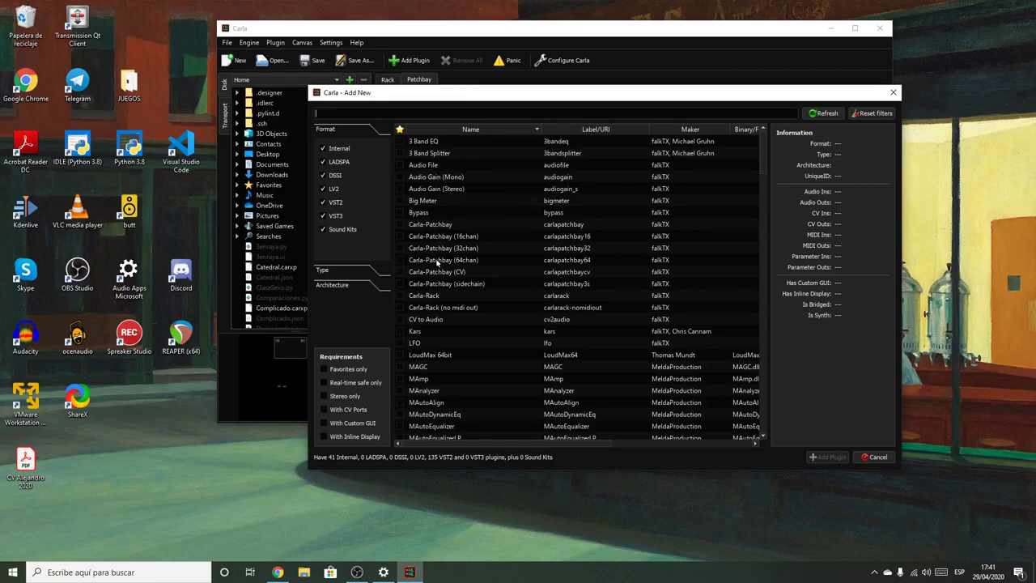
# Switch to Chrome, search the web for "reaplugs", view the ReaPlugs VST FX Suite download page, and return to Carla.
pyautogui.click(277, 572)
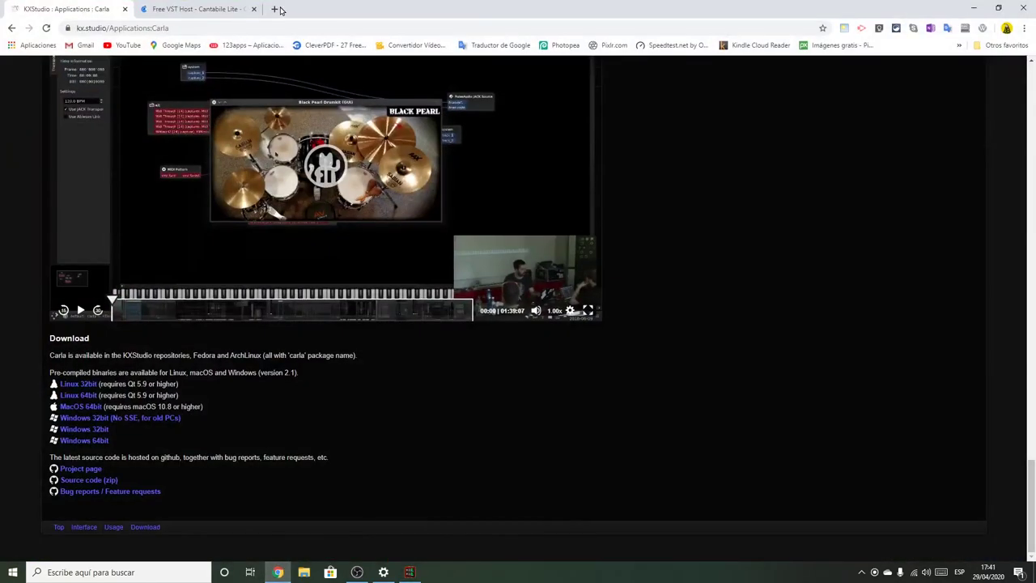
pyautogui.click(275, 9)
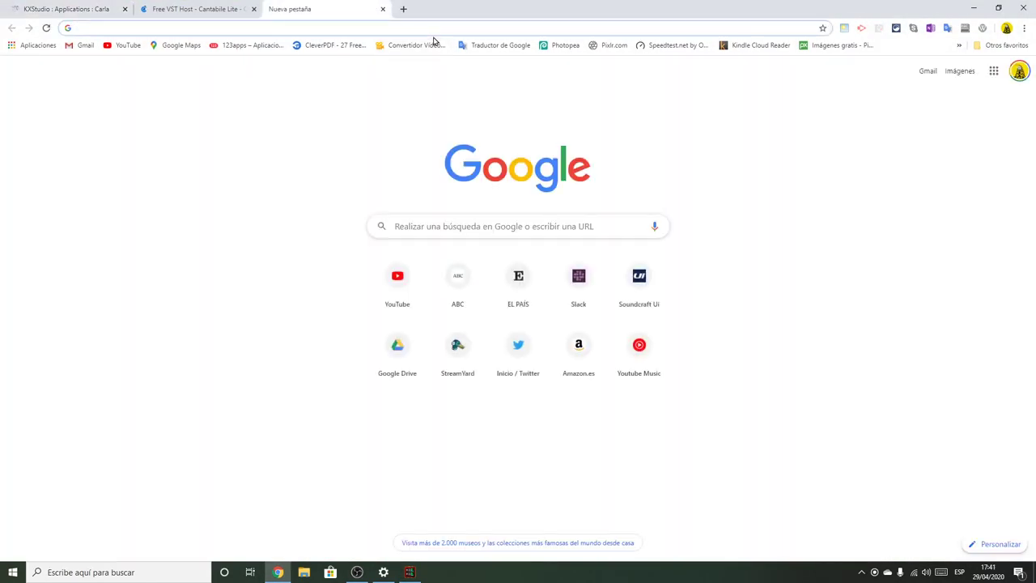
pyautogui.write('reaplugs')
pyautogui.press('Return')
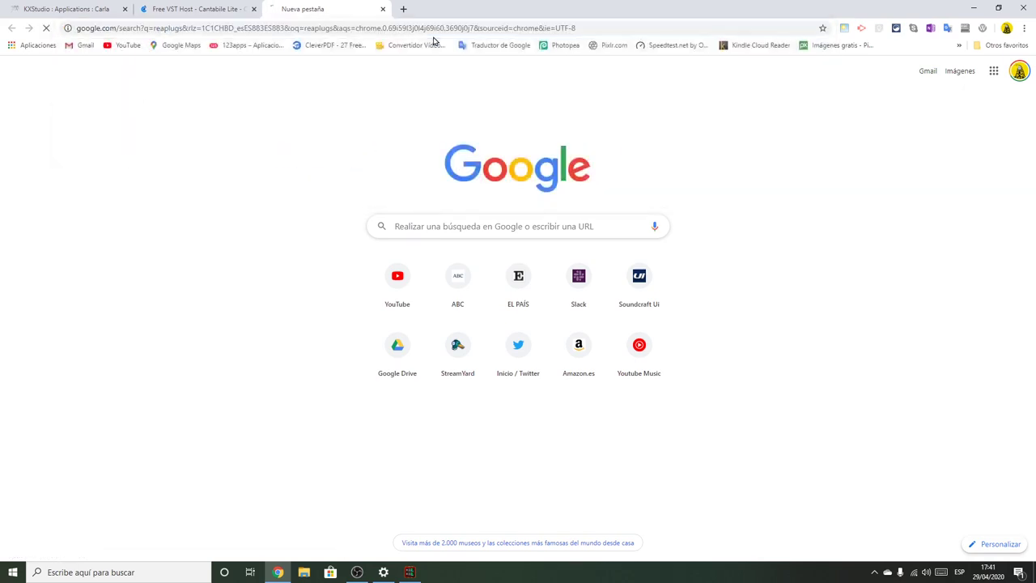
pyautogui.click(130, 170)
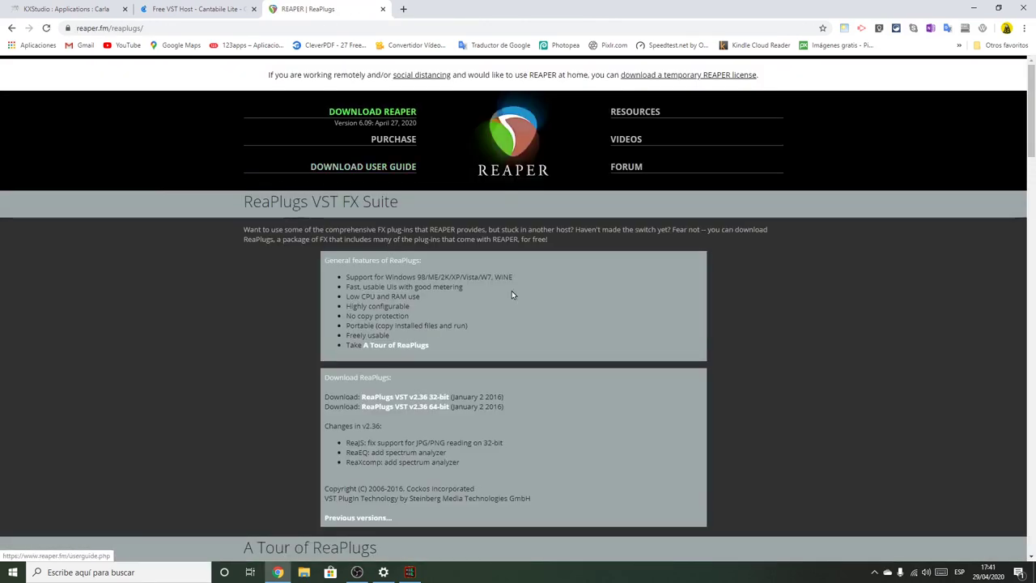
pyautogui.scroll(-2, 474, 272)
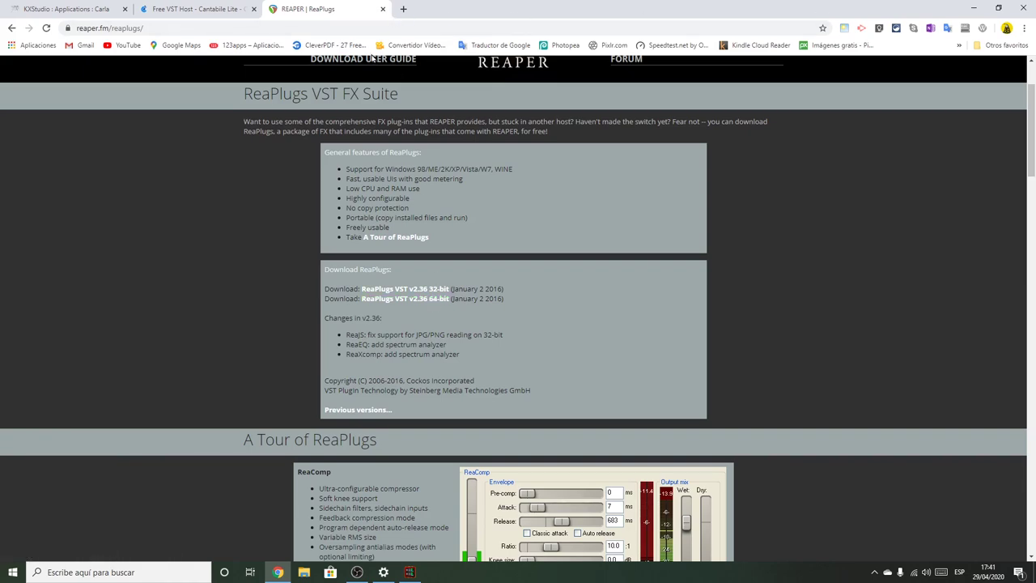
pyautogui.click(974, 7)
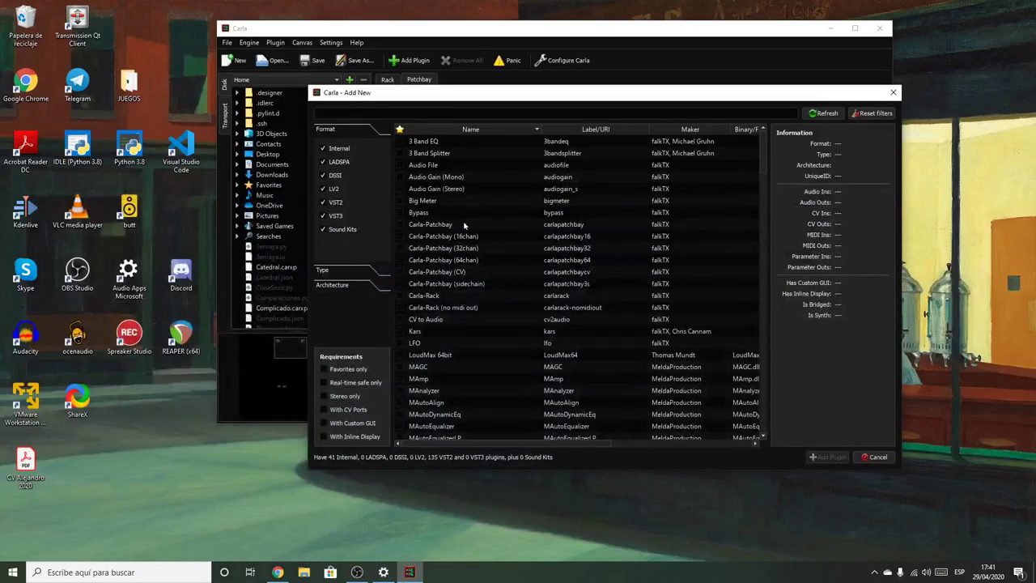
# Add the ReaJS plugin to the Patchbay and place its block between Audio Input and Audio Output.
pyautogui.scroll(-15, 414, 178)
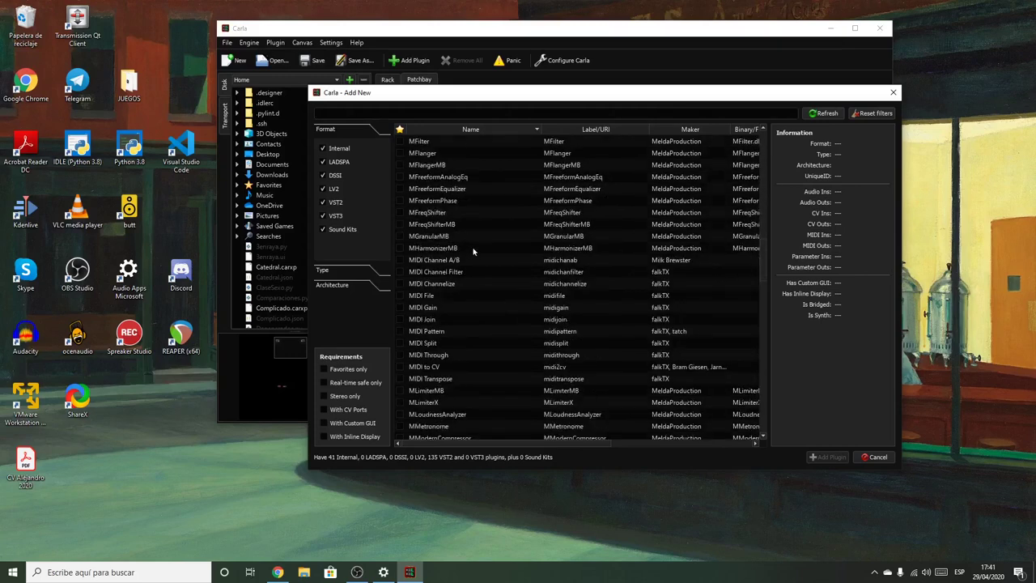
pyautogui.scroll(-12, 559, 259)
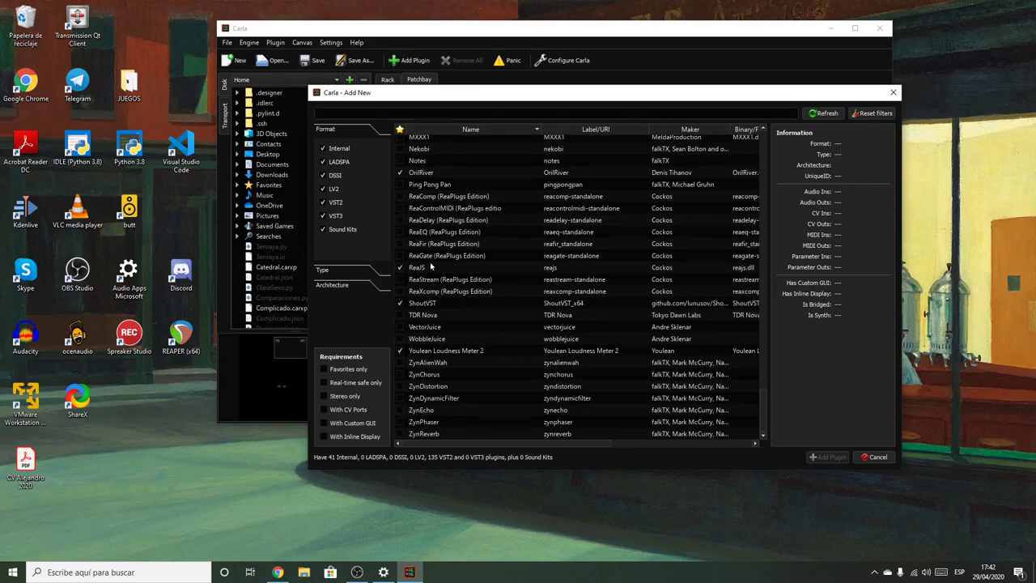
pyautogui.click(418, 269)
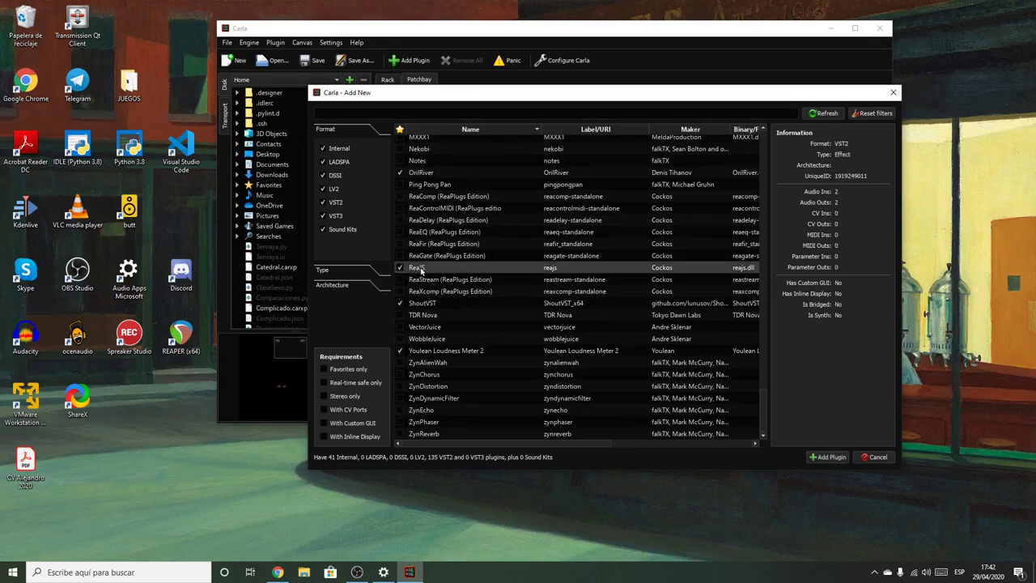
pyautogui.doubleClick(419, 269)
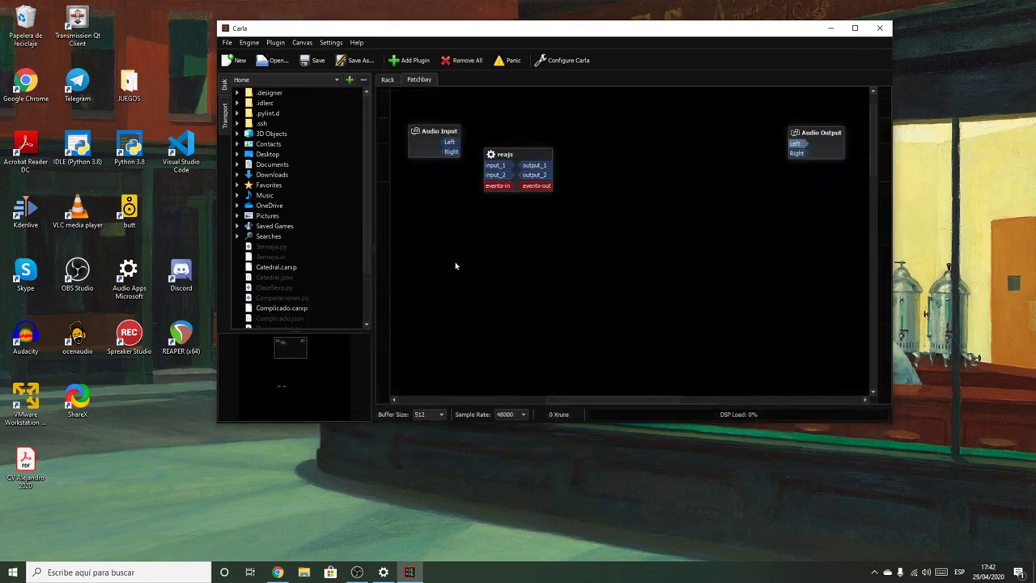
pyautogui.rightClick(517, 152)
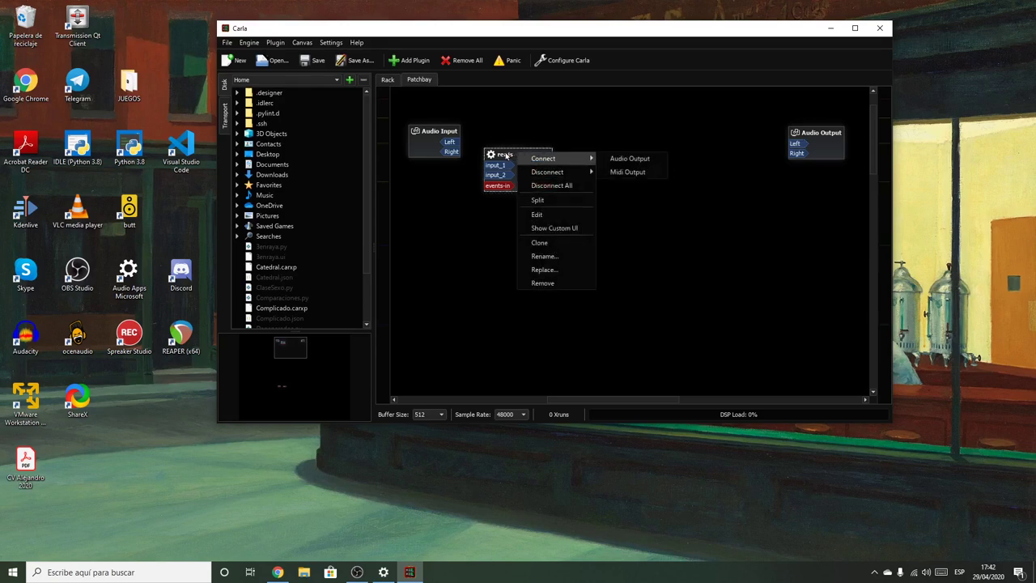
pyautogui.click(505, 152)
pyautogui.moveTo(505, 152); pyautogui.dragTo(529, 141)
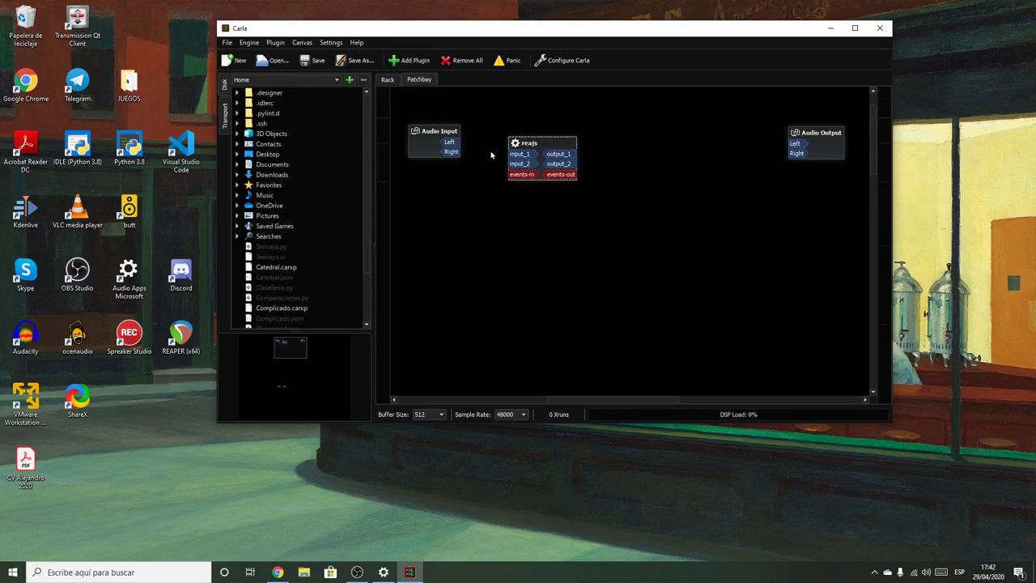
# Load the utility/channelmixer effect in the ReaJS plugin's interface and move its window clear of the reajs block.
pyautogui.doubleClick(537, 144)
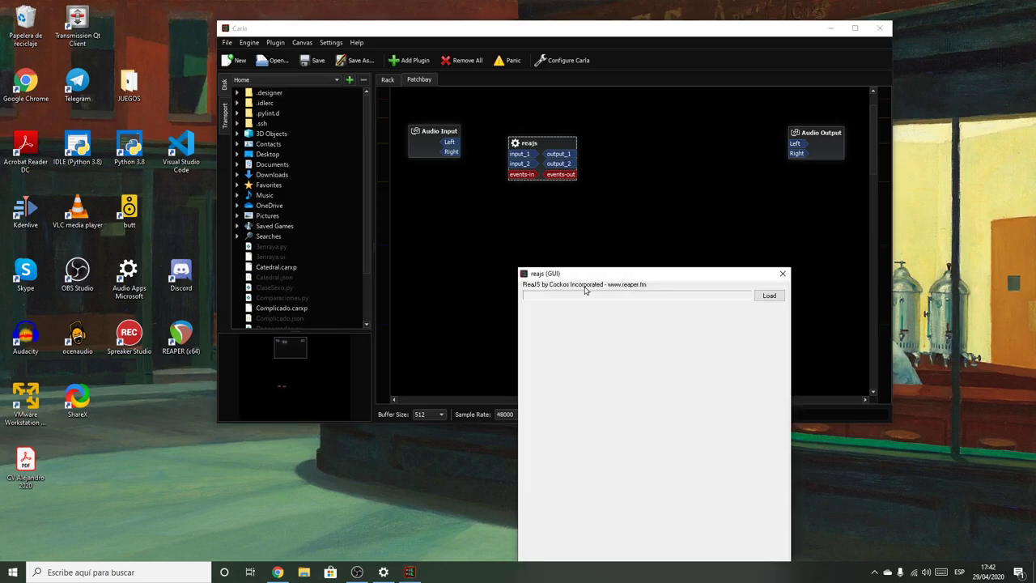
pyautogui.click(769, 296)
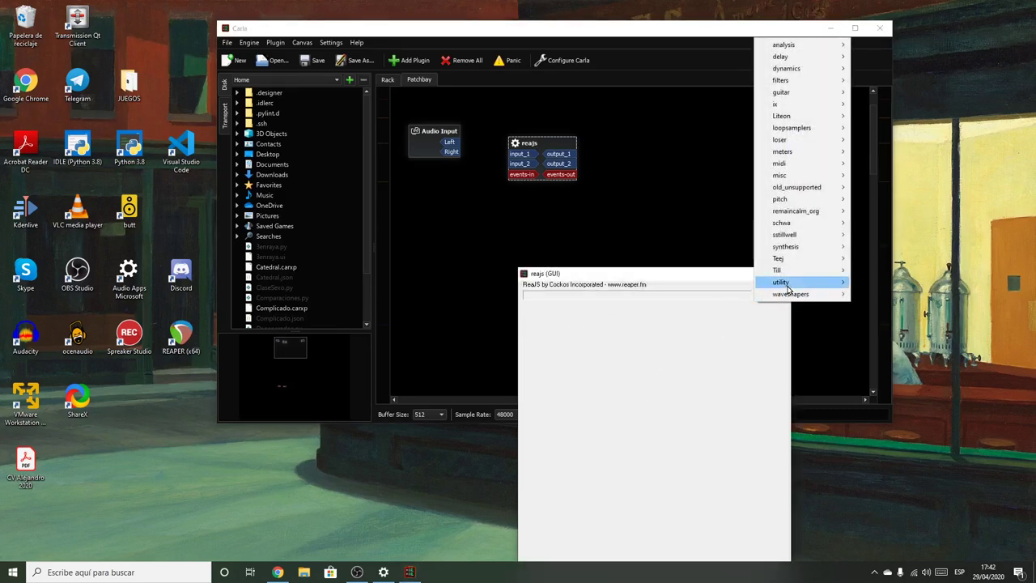
pyautogui.moveTo(789, 283)
pyautogui.click(913, 298)
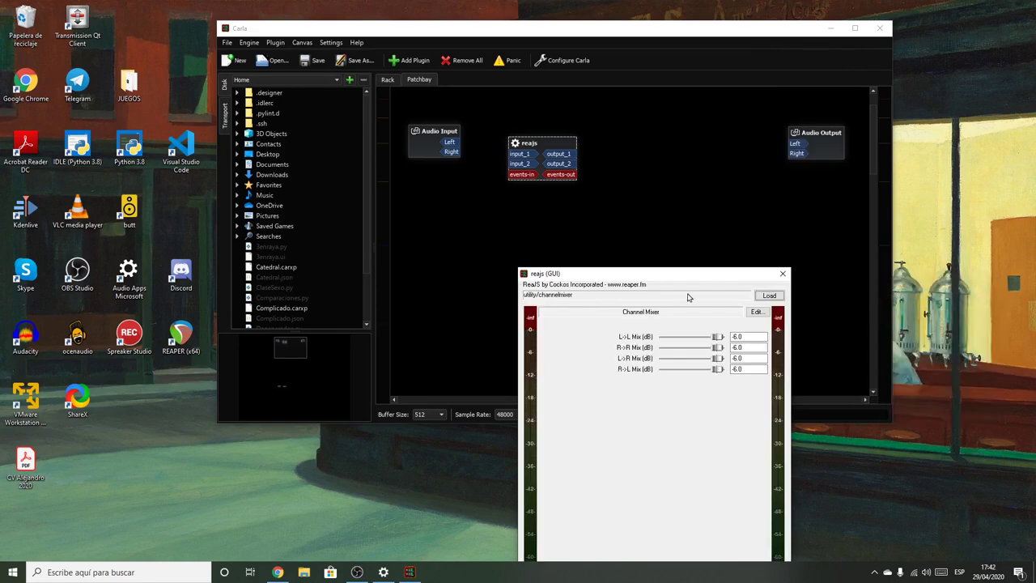
pyautogui.moveTo(647, 275); pyautogui.dragTo(702, 187)
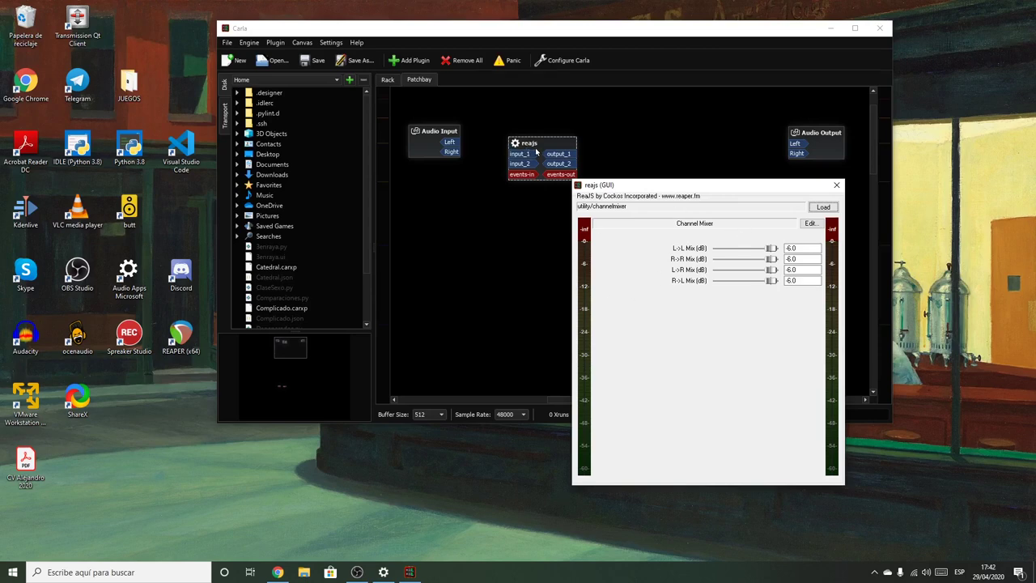
# Review where the utility effects are found in ReaJS's effect list, then dismiss it without loading another effect.
pyautogui.click(823, 207)
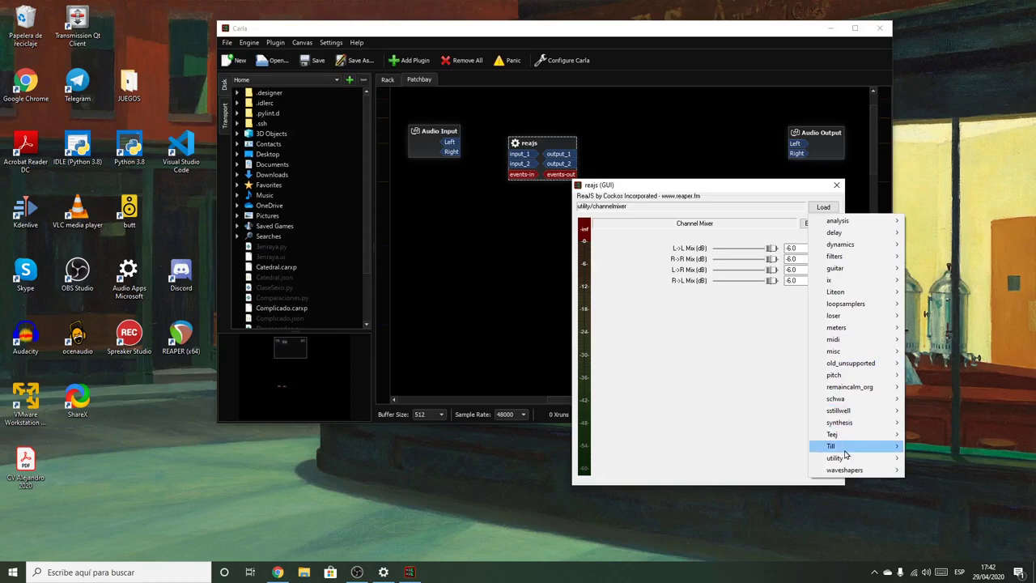
pyautogui.moveTo(833, 458)
pyautogui.click(710, 345)
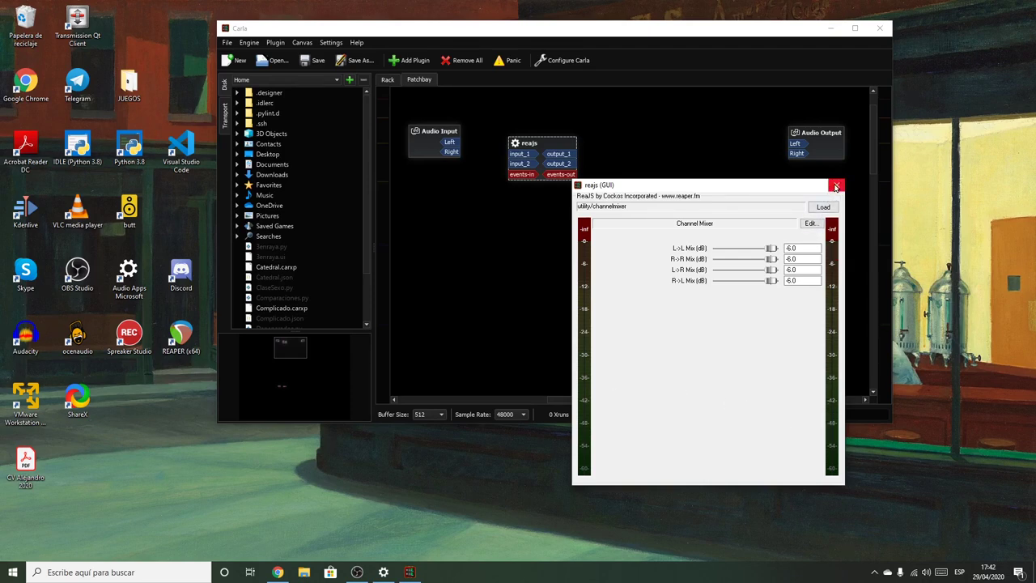
# Connect Audio Input Left to reajs input_1, and reajs output_1 and output_2 to Audio Output Left and Right.
pyautogui.moveTo(717, 186); pyautogui.dragTo(686, 220)
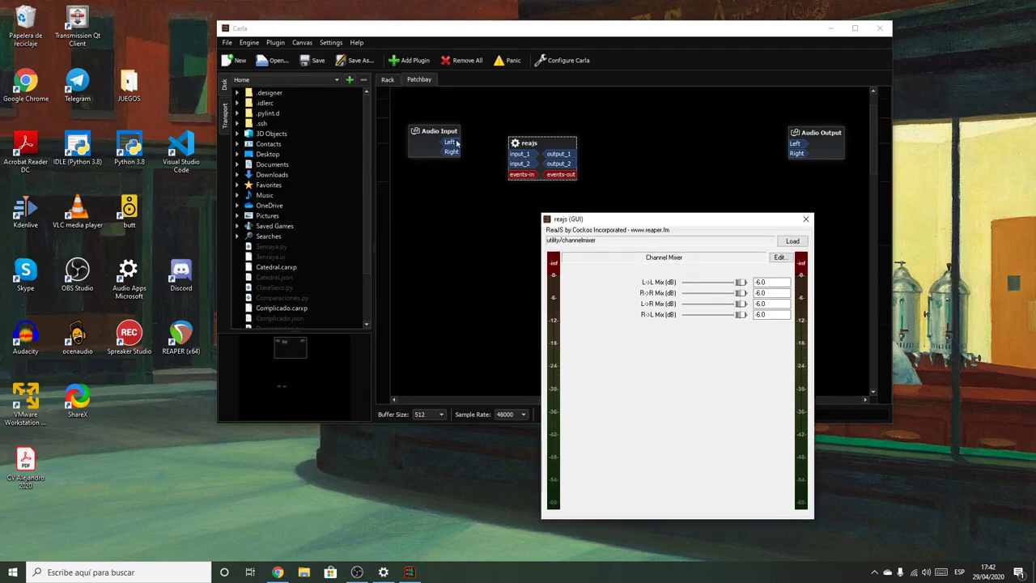
pyautogui.moveTo(450, 142); pyautogui.dragTo(520, 153)
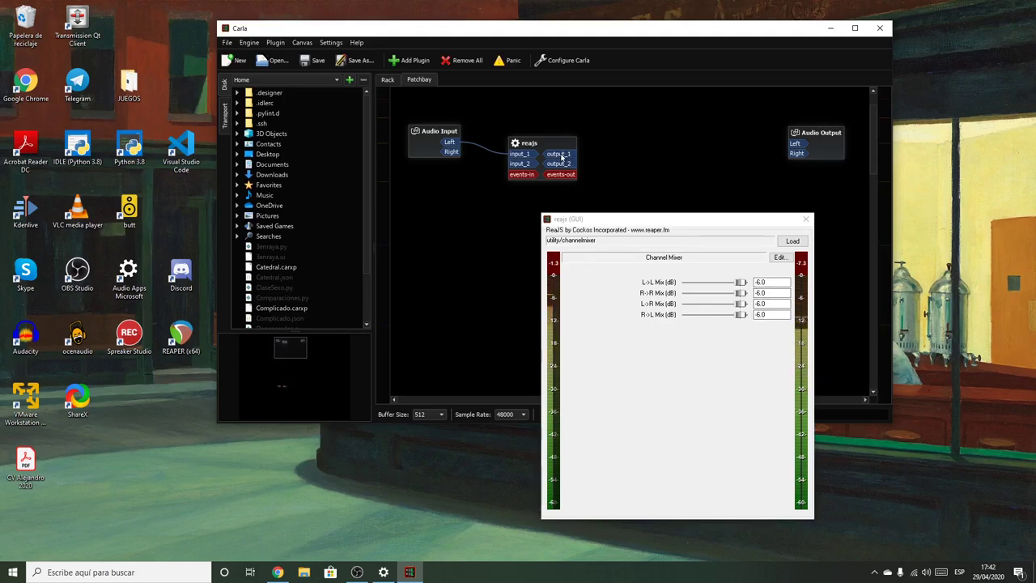
pyautogui.moveTo(561, 154); pyautogui.dragTo(795, 144)
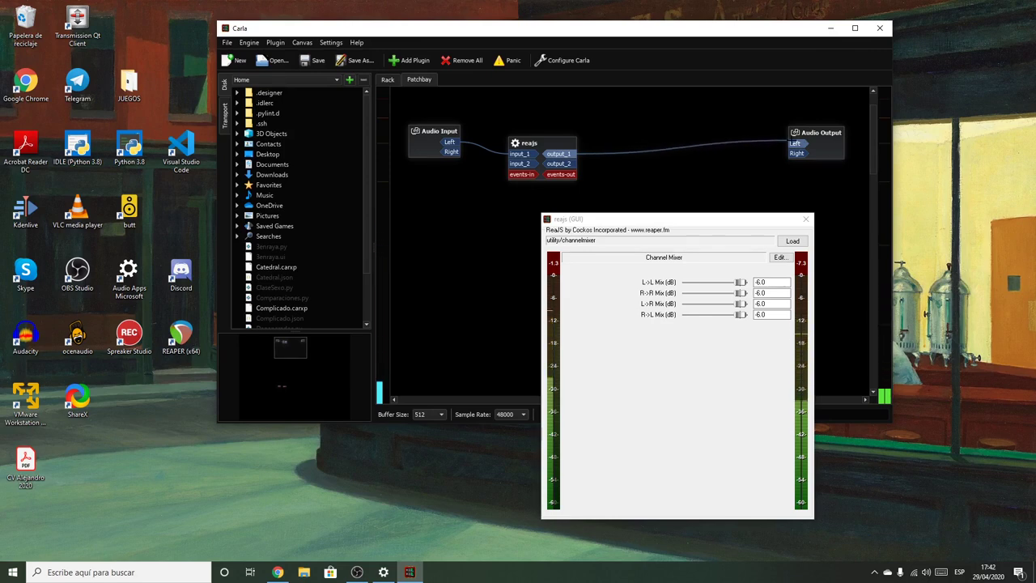
pyautogui.moveTo(561, 163); pyautogui.dragTo(796, 153)
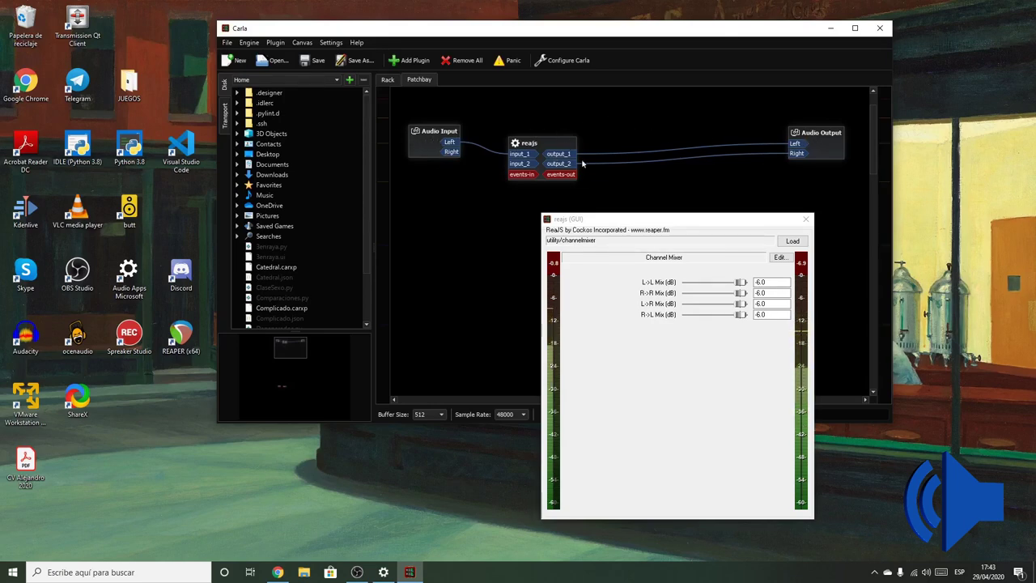
# Check the reajs plugin's signal in the Rack view and return to the Patchbay.
pyautogui.hotkey('ctrl', 'Tab')
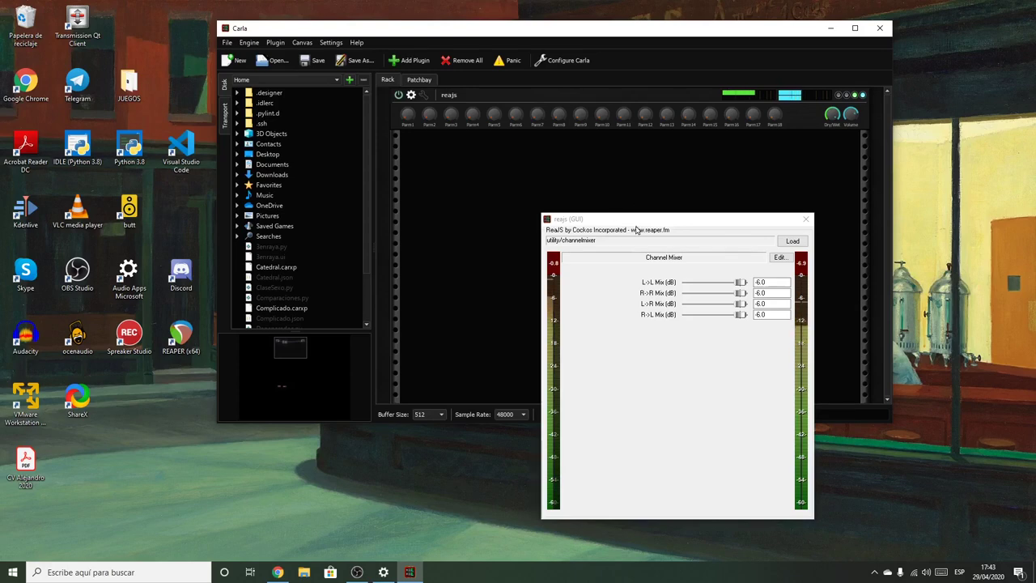
pyautogui.click(424, 79)
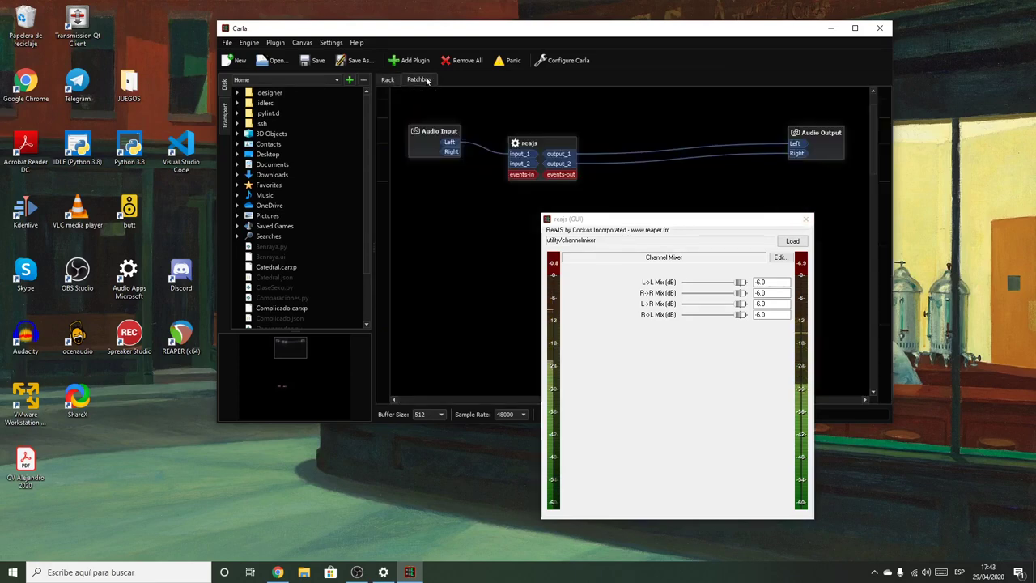
# Close the ReaJS interface and disconnect everything from the Audio Output block.
pyautogui.click(805, 219)
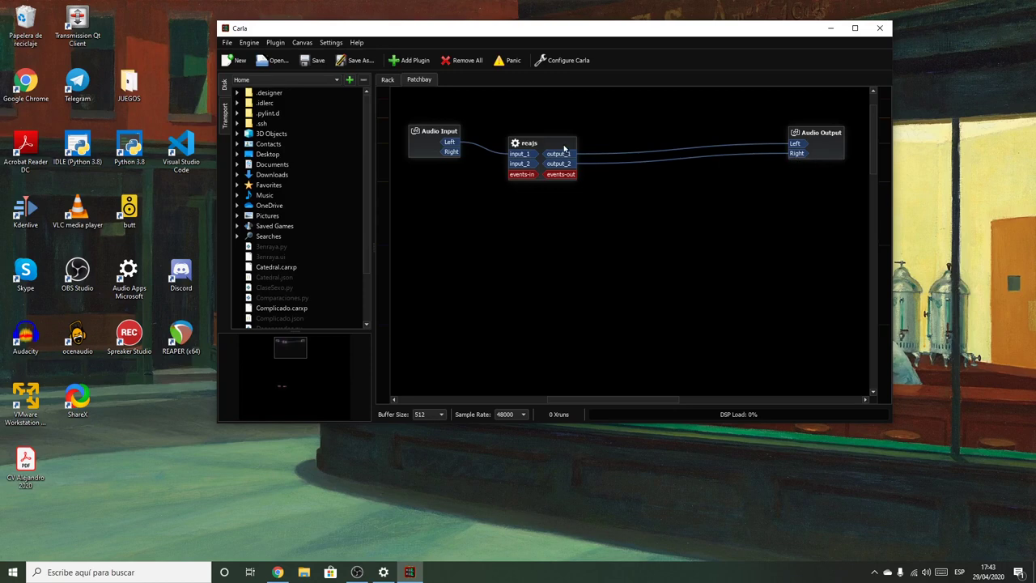
pyautogui.rightClick(828, 140)
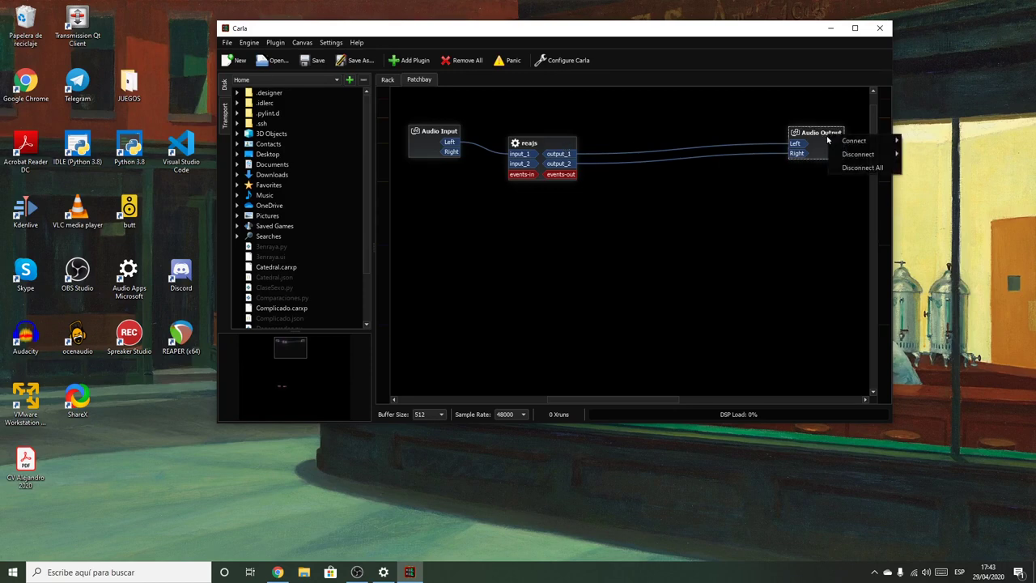
pyautogui.click(856, 168)
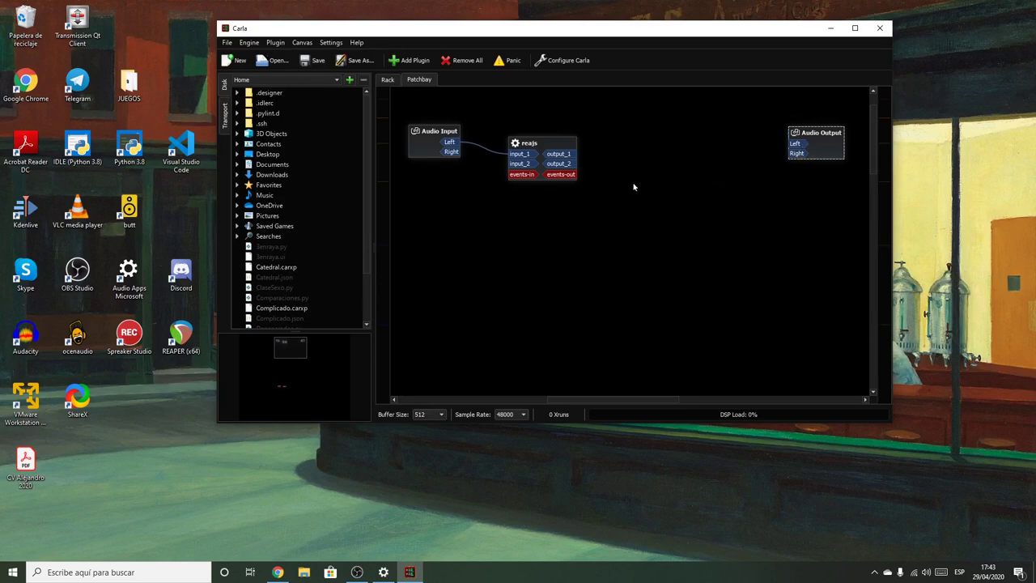
# Open the plugin list for adding a plugin and select OrilRiver.
pyautogui.click(402, 61)
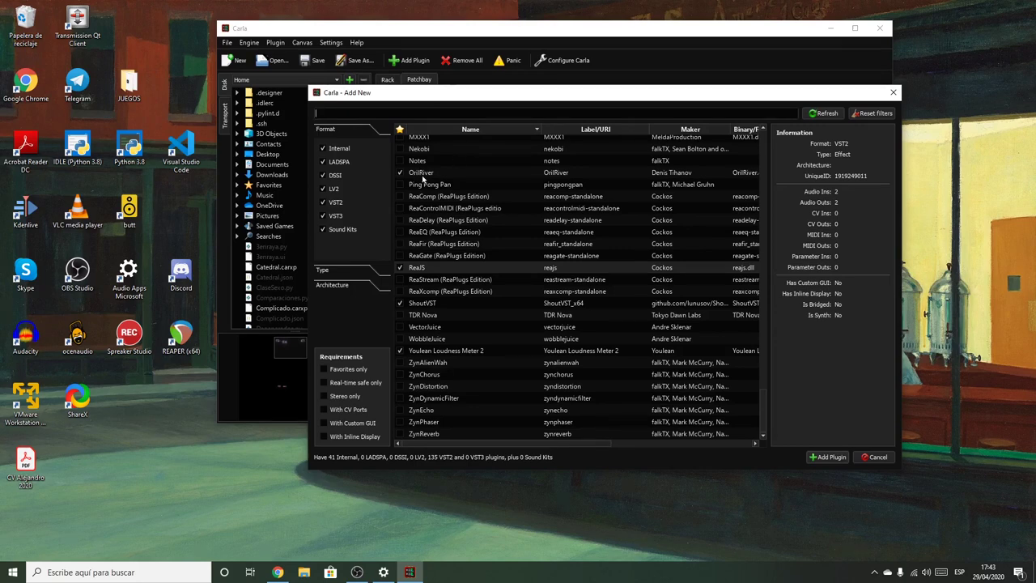
pyautogui.click(421, 175)
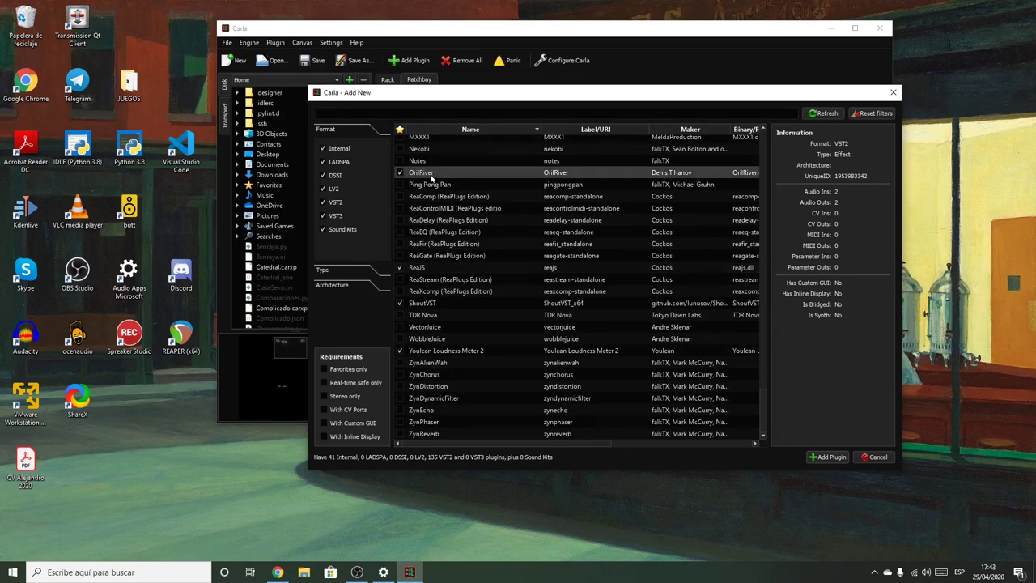
# Switch to Chrome and search the web for "orilriver vst" in a new tab.
pyautogui.click(279, 572)
pyautogui.click(404, 10)
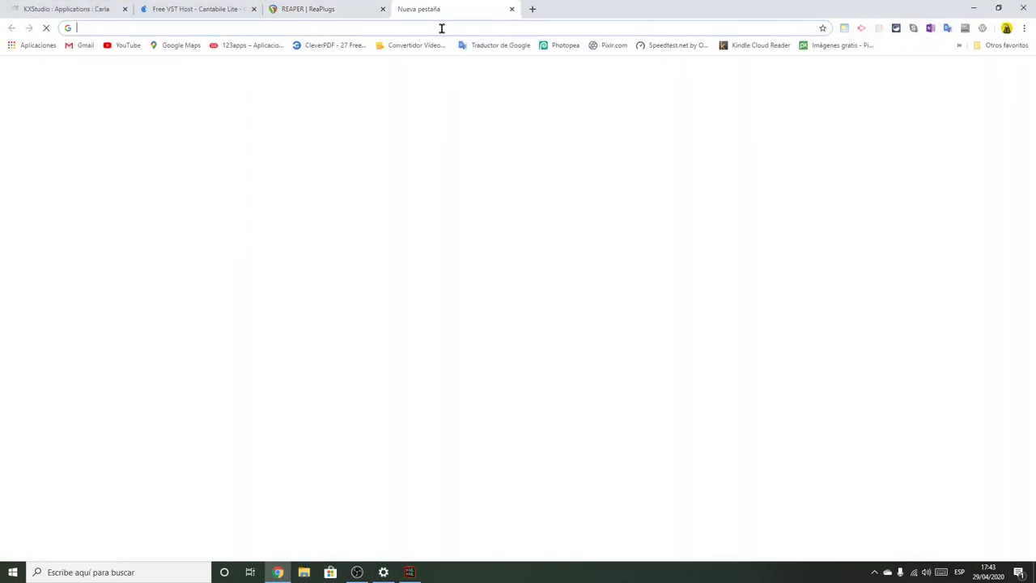
pyautogui.write('oril')
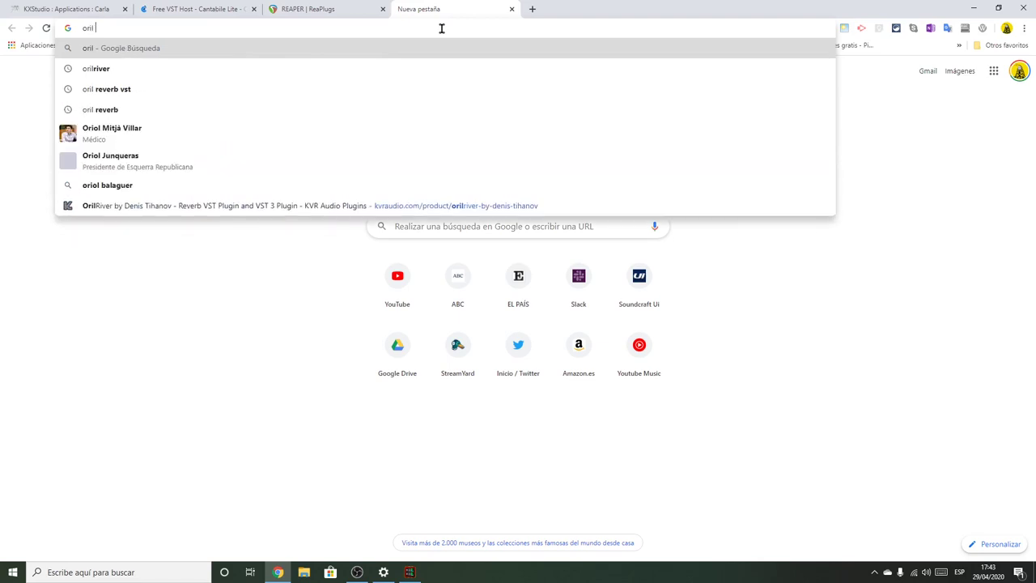
pyautogui.write('rvi')
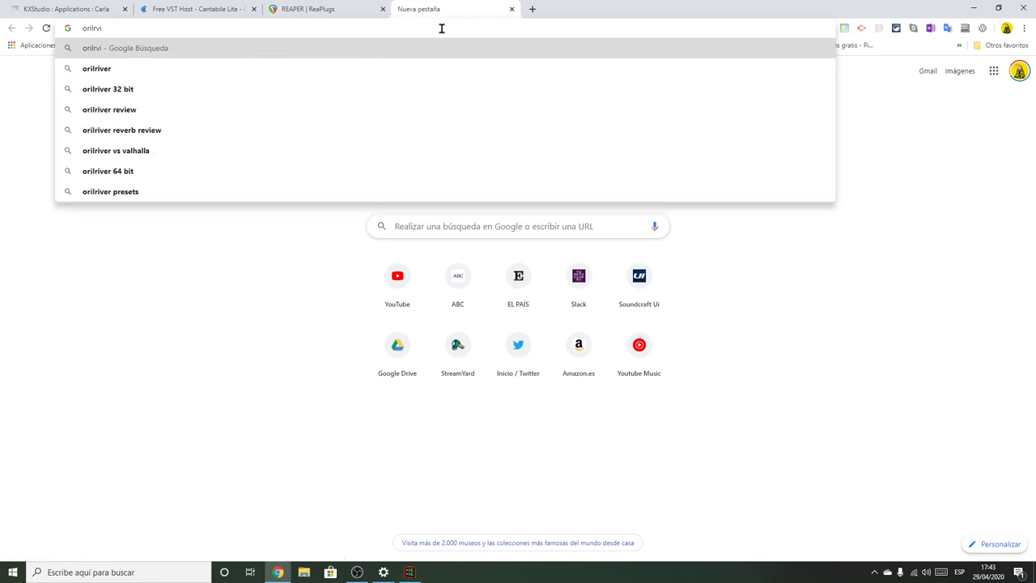
pyautogui.press('BackSpace')
pyautogui.press('BackSpace')
pyautogui.write('iver v')
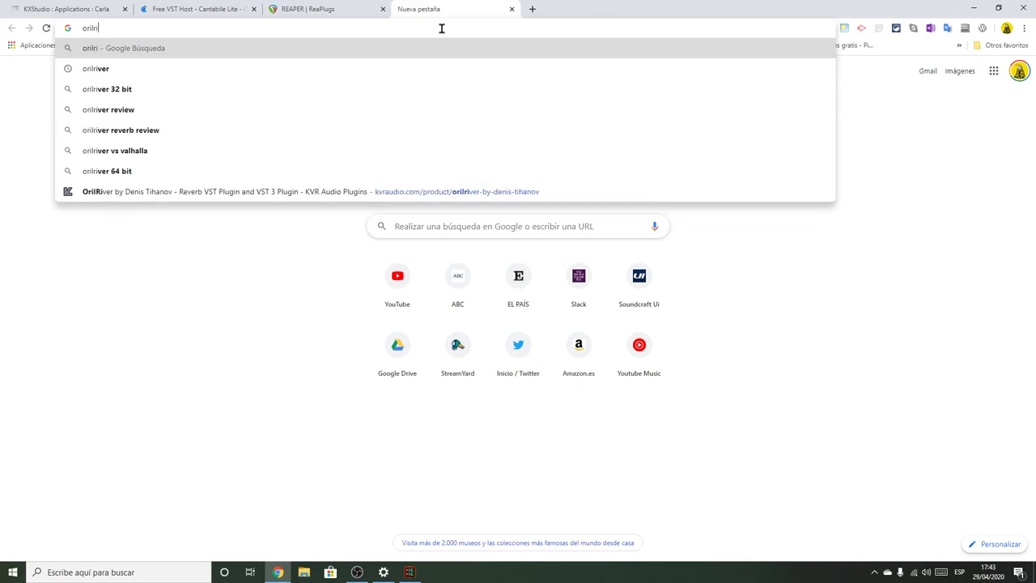
pyautogui.write('st')
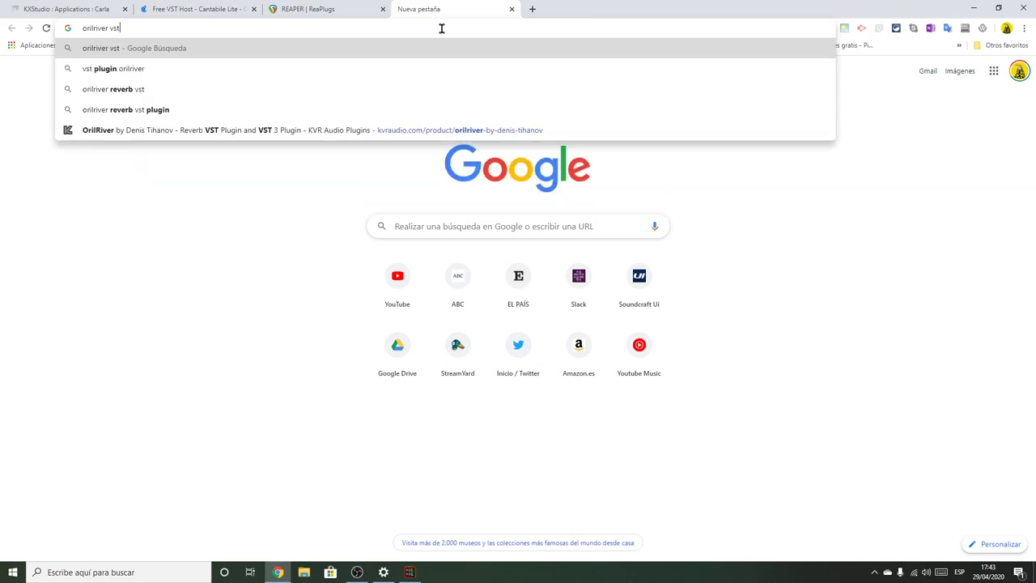
pyautogui.press('Return')
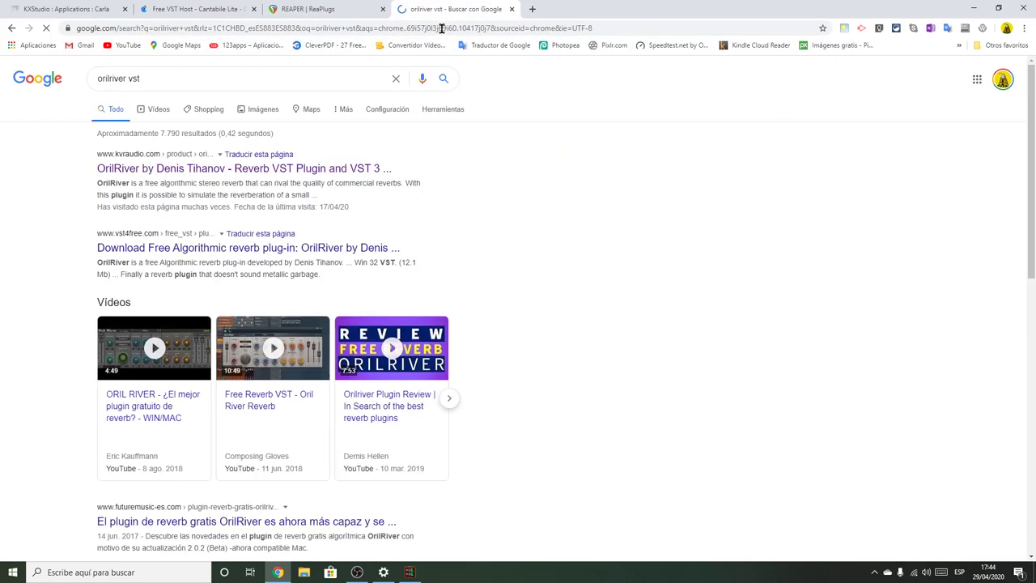
# View the OrilRiver product page on KVR Audio, close its tab, and return to Carla.
pyautogui.click(199, 170)
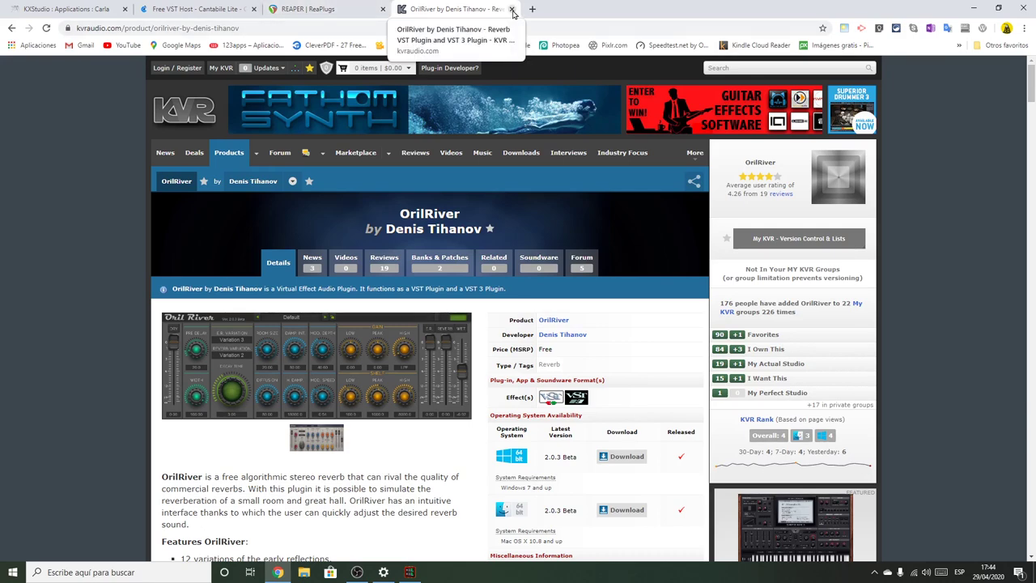
pyautogui.click(512, 10)
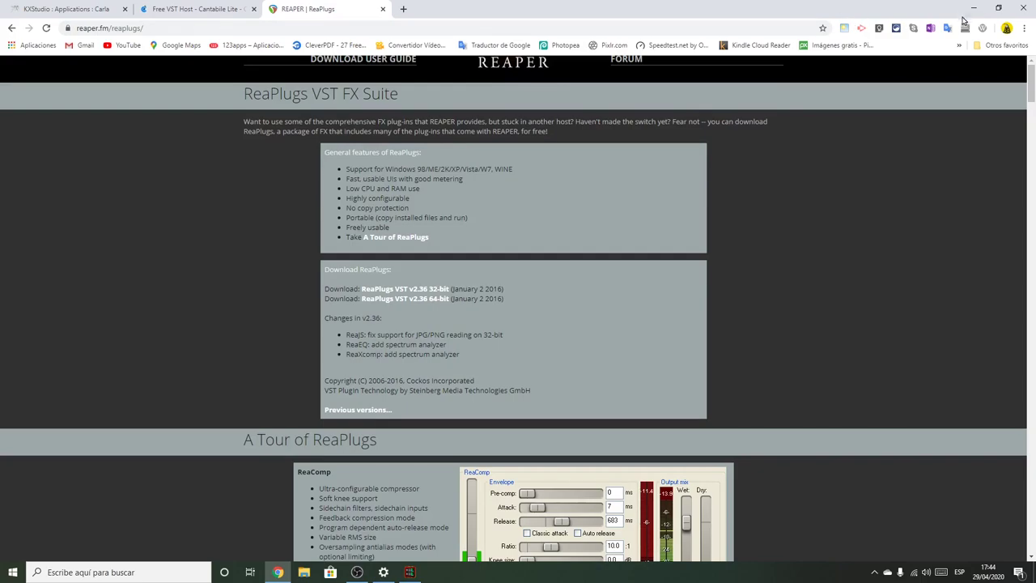
pyautogui.click(974, 8)
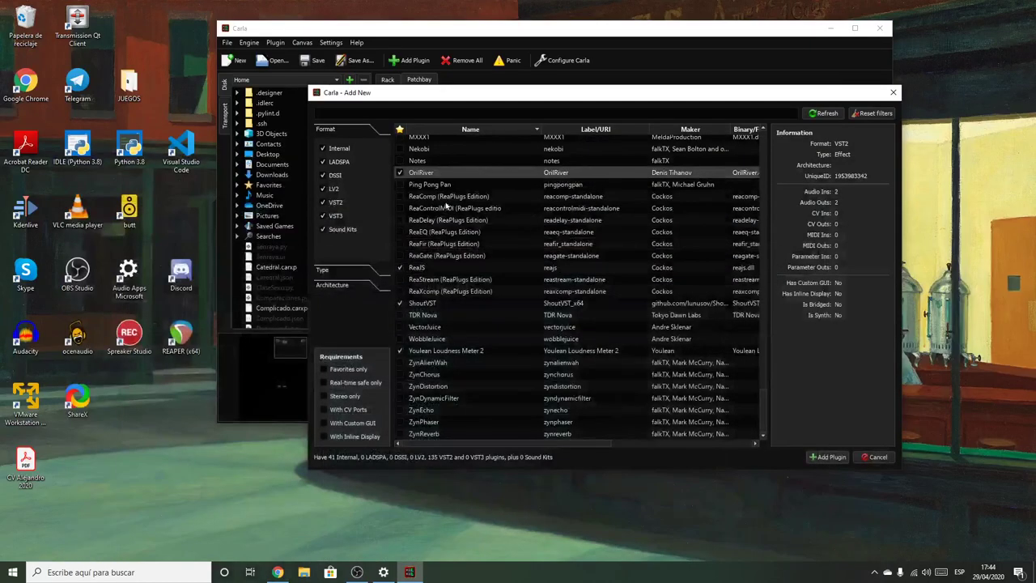
# Add two instances of the OrilRiver plugin and place the first one's block between reajs and Audio Output.
pyautogui.doubleClick(418, 173)
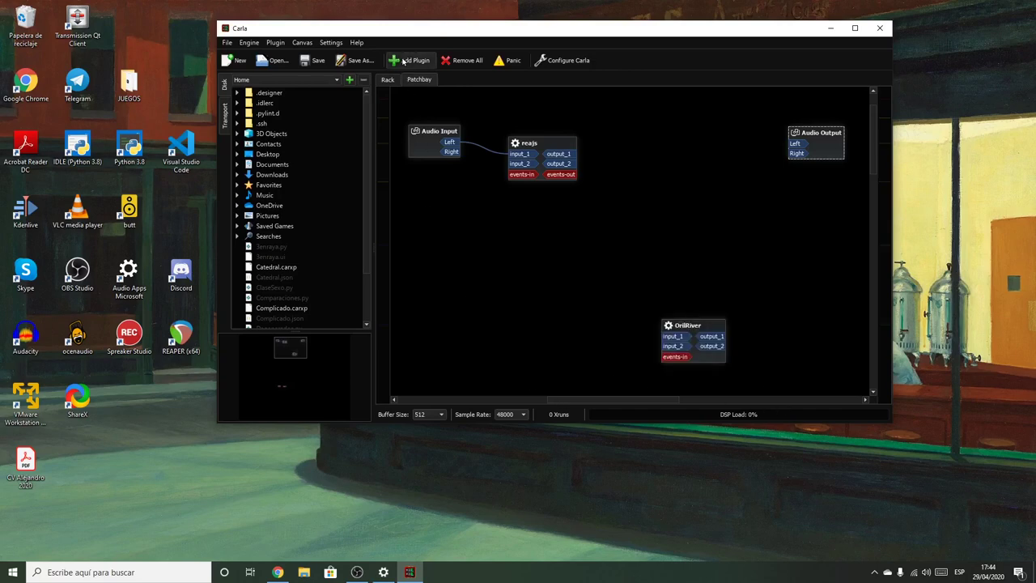
pyautogui.click(411, 62)
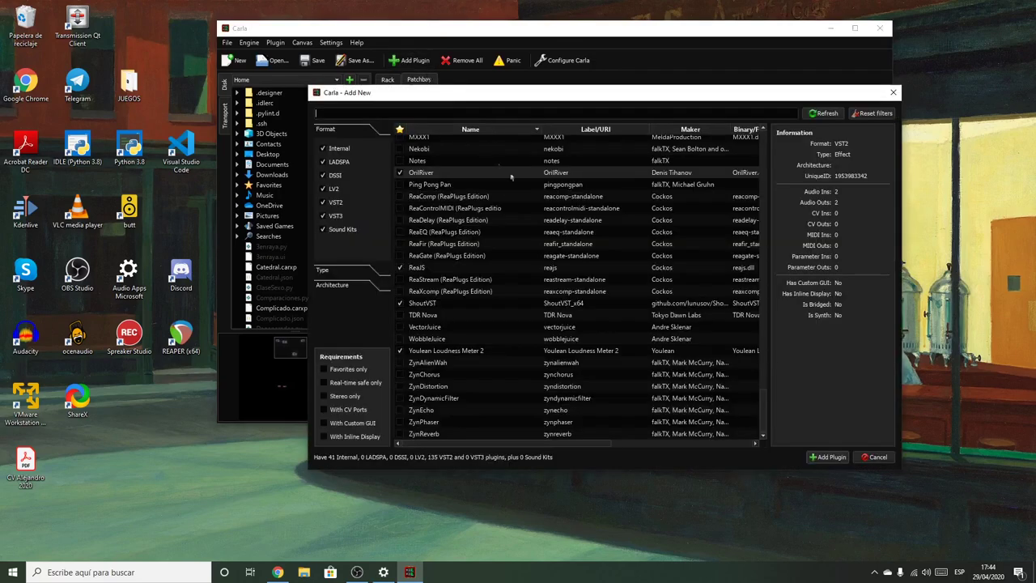
pyautogui.click(827, 458)
pyautogui.moveTo(698, 330); pyautogui.dragTo(644, 141)
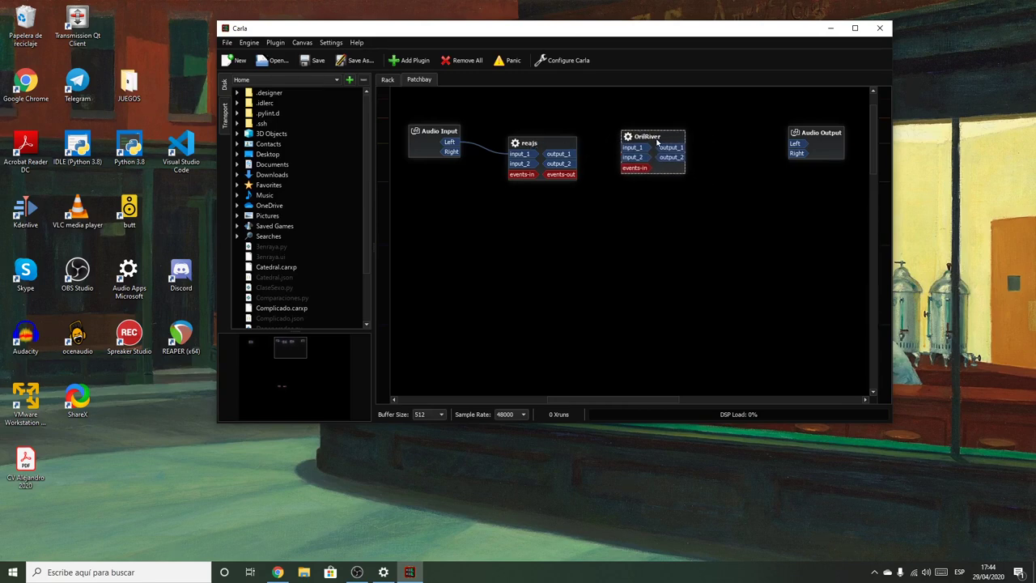
pyautogui.rightClick(553, 144)
pyautogui.moveTo(576, 147)
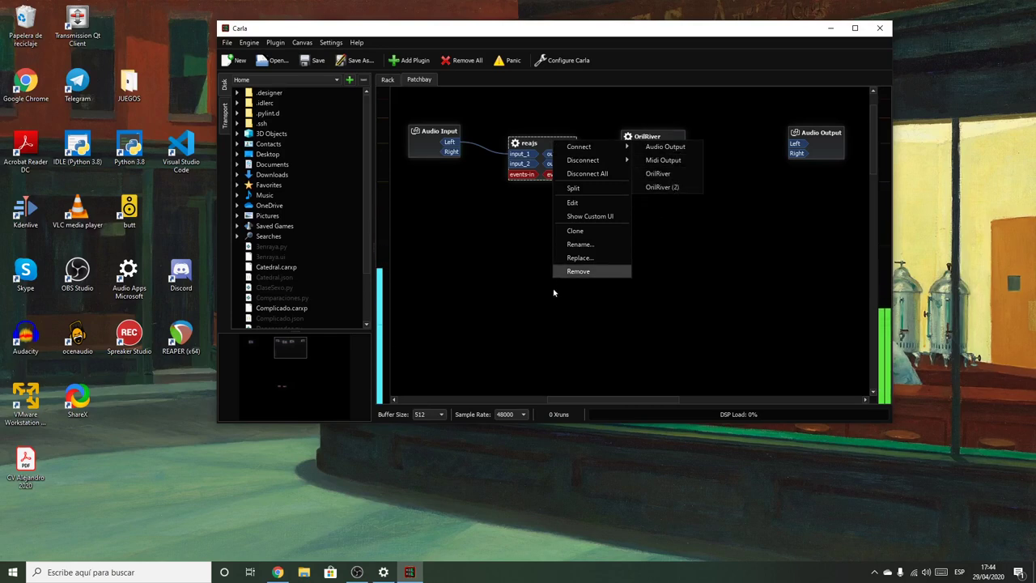
pyautogui.click(492, 316)
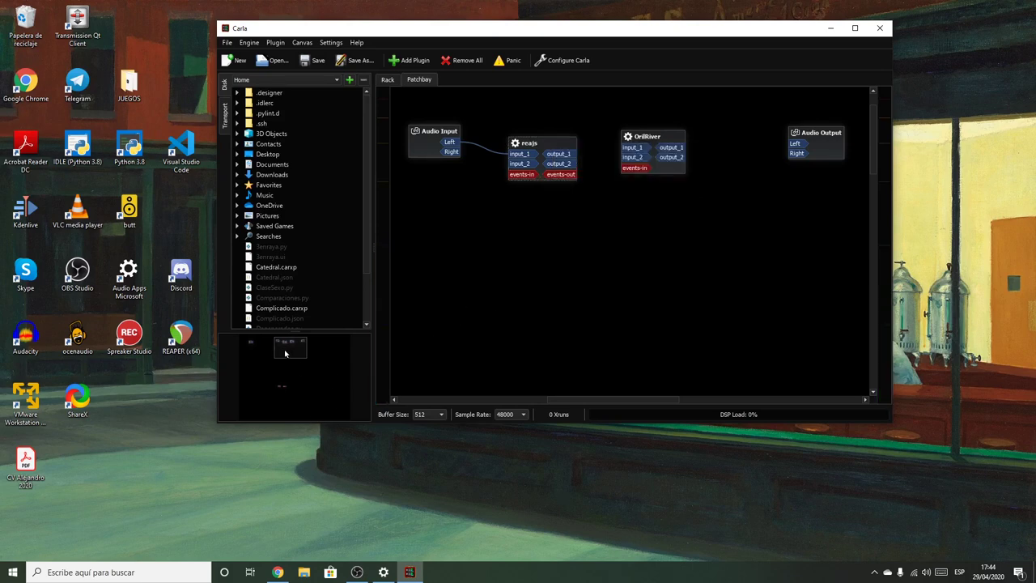
# Delete the duplicate OrilRiver (2) block from the Patchbay.
pyautogui.moveTo(290, 352); pyautogui.dragTo(254, 347)
pyautogui.click(569, 161)
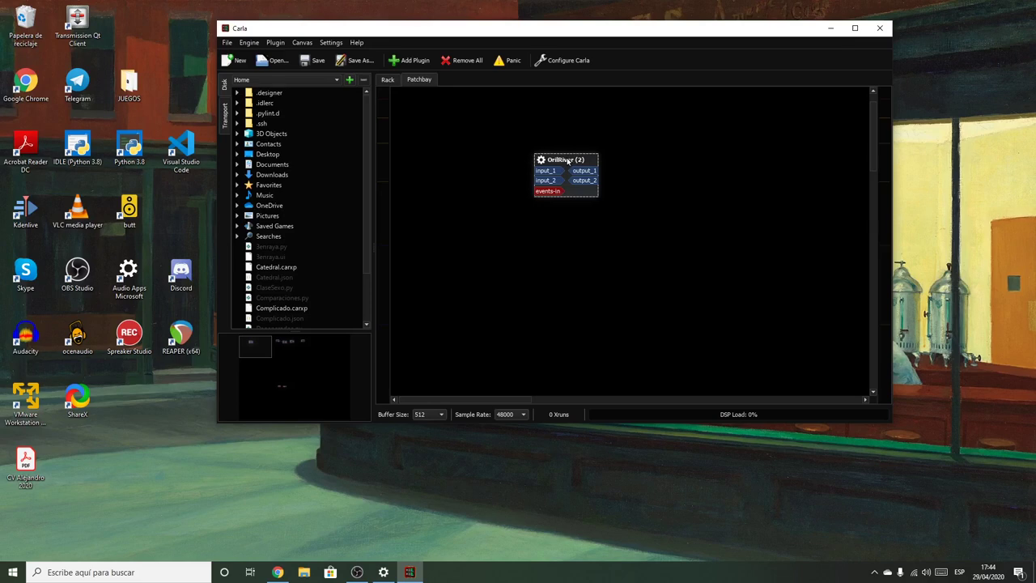
pyautogui.press('Delete')
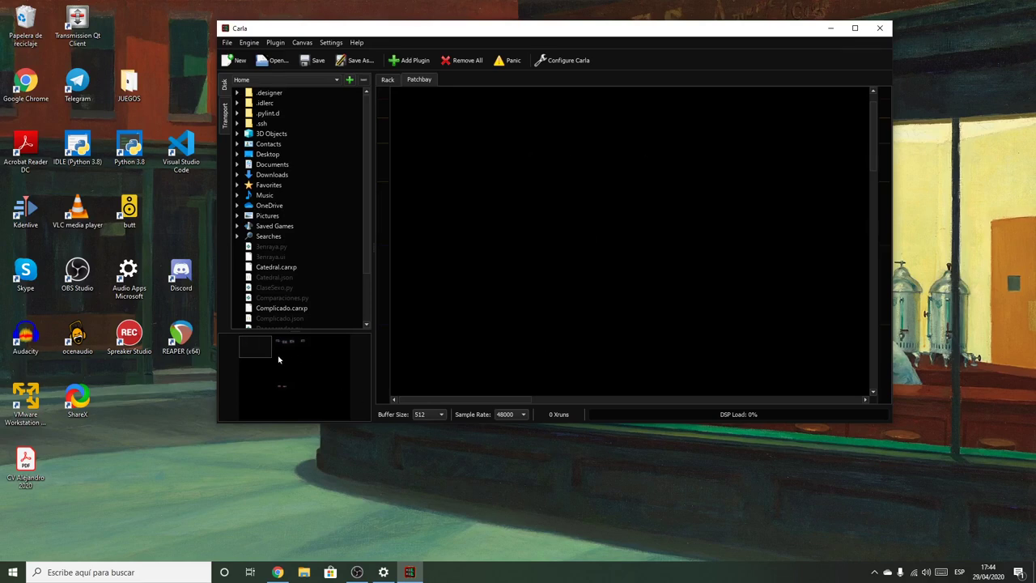
# Connect reajs to OrilRiver, and OrilRiver output_1 and output_2 to Audio Output Left and Right.
pyautogui.moveTo(259, 343); pyautogui.dragTo(289, 344)
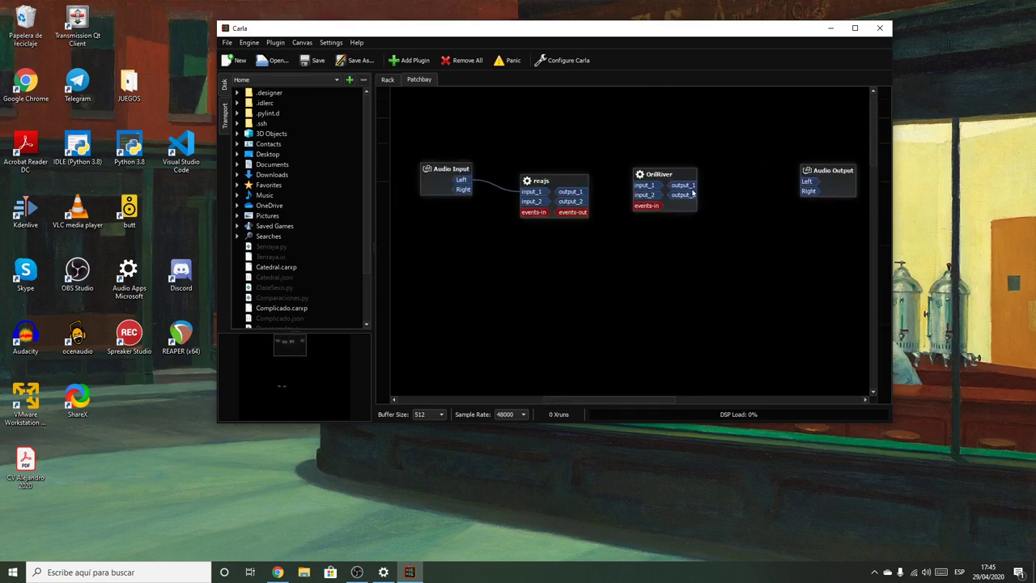
pyautogui.rightClick(569, 181)
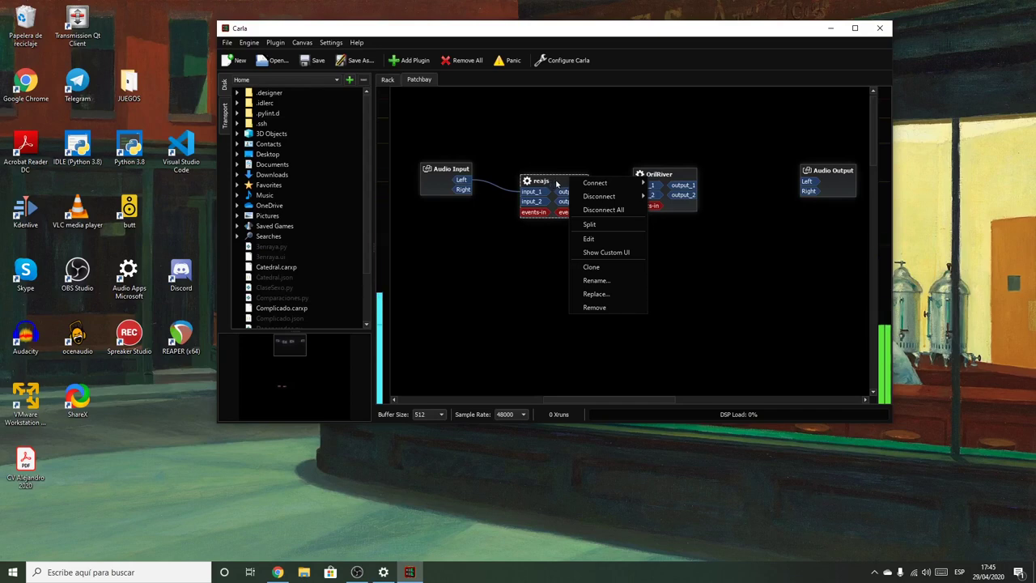
pyautogui.moveTo(614, 184)
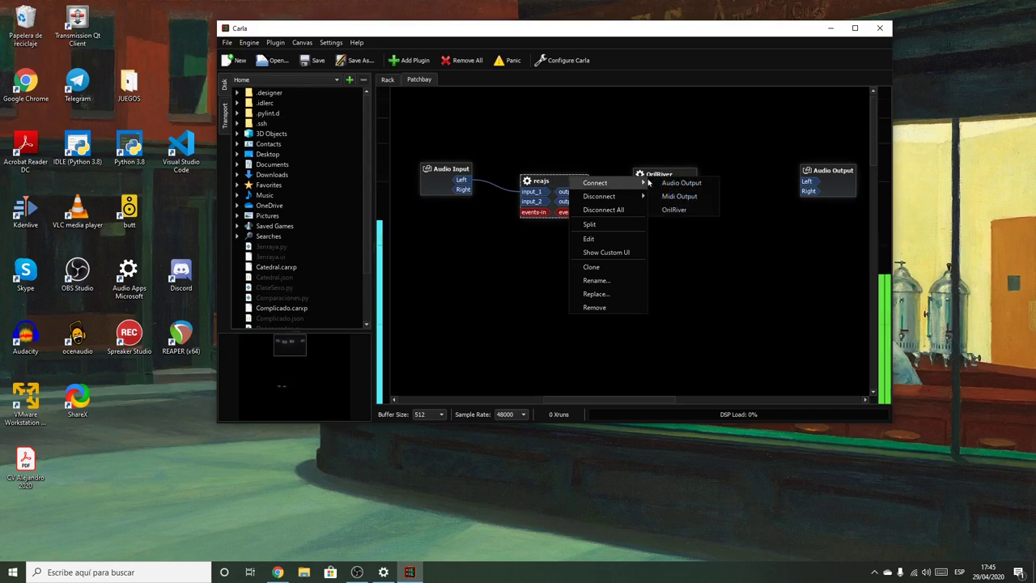
pyautogui.click(674, 211)
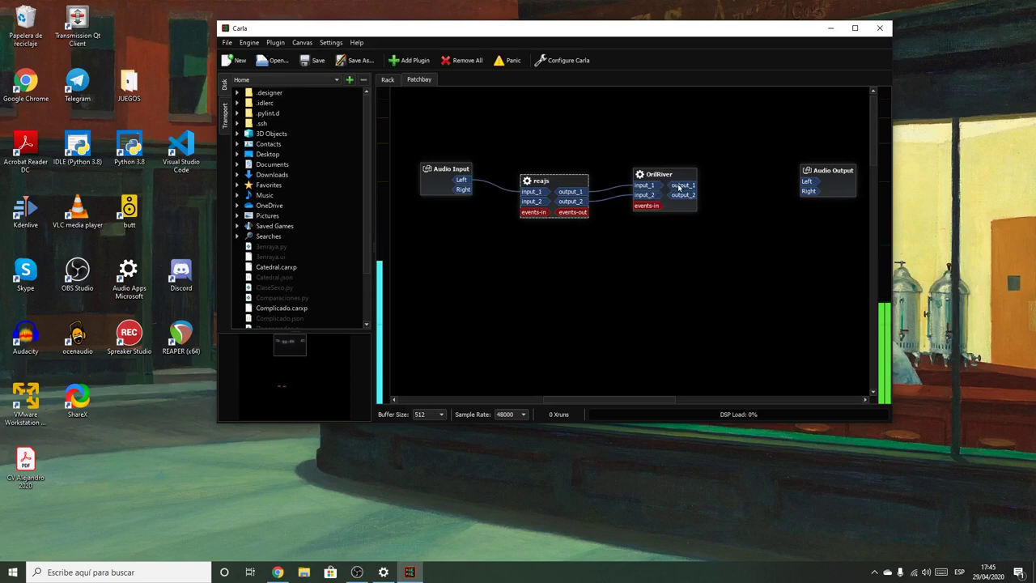
pyautogui.moveTo(690, 185); pyautogui.dragTo(805, 182)
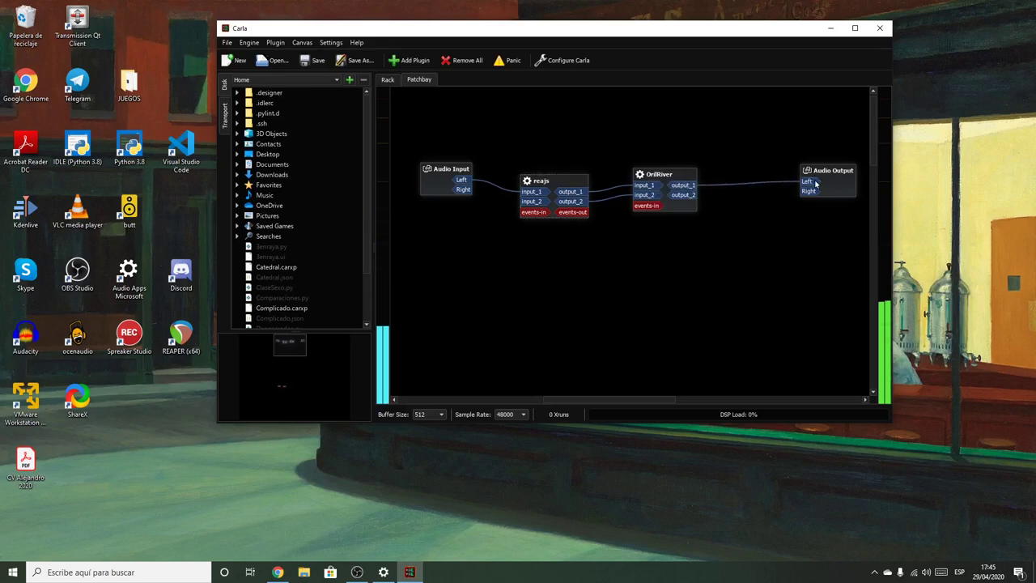
pyautogui.moveTo(687, 195); pyautogui.dragTo(797, 194)
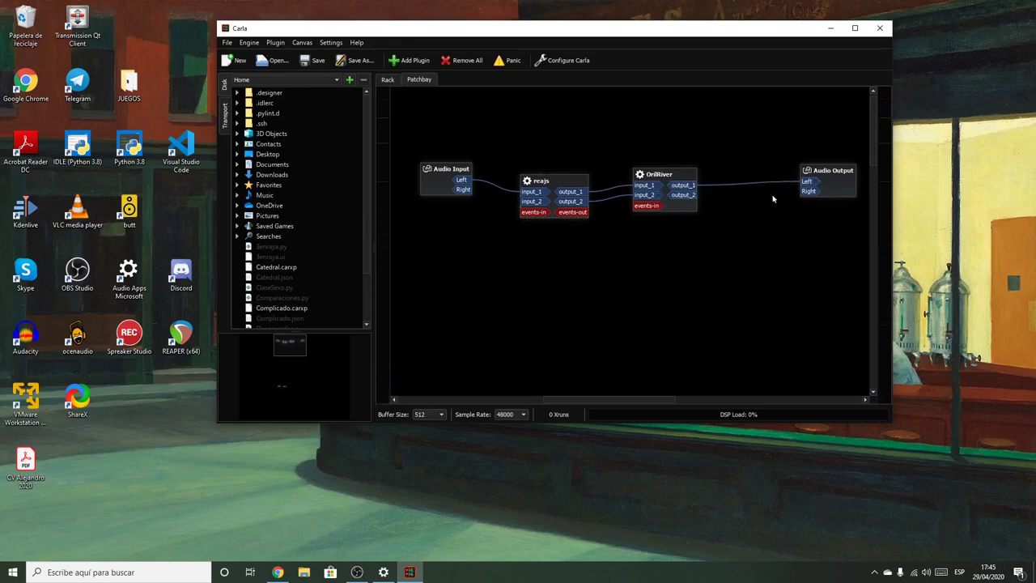
pyautogui.moveTo(692, 196); pyautogui.dragTo(807, 192)
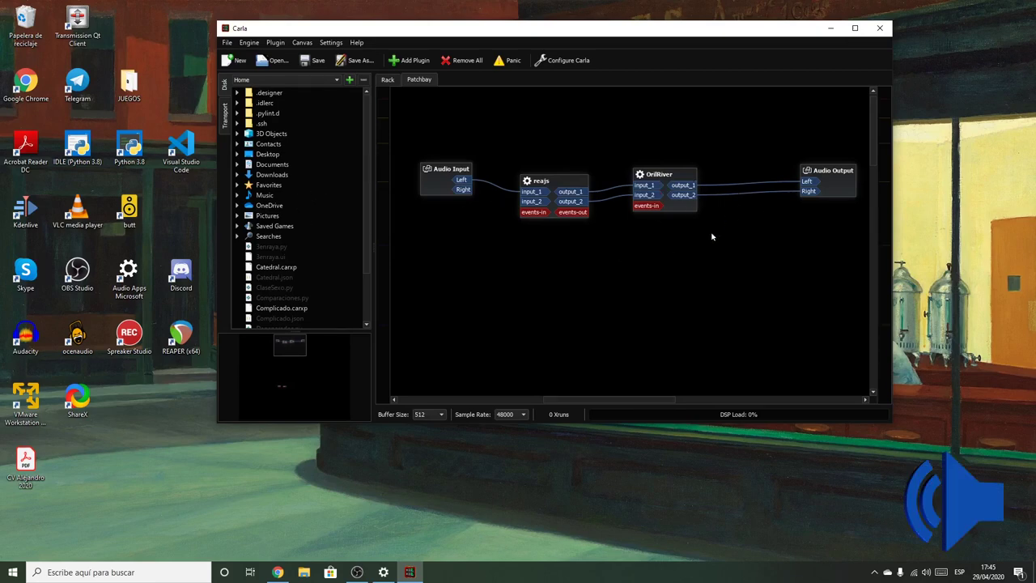
# Open OrilRiver's custom interface, reposition its window, and load the Cathedral 1 reverb preset.
pyautogui.doubleClick(662, 177)
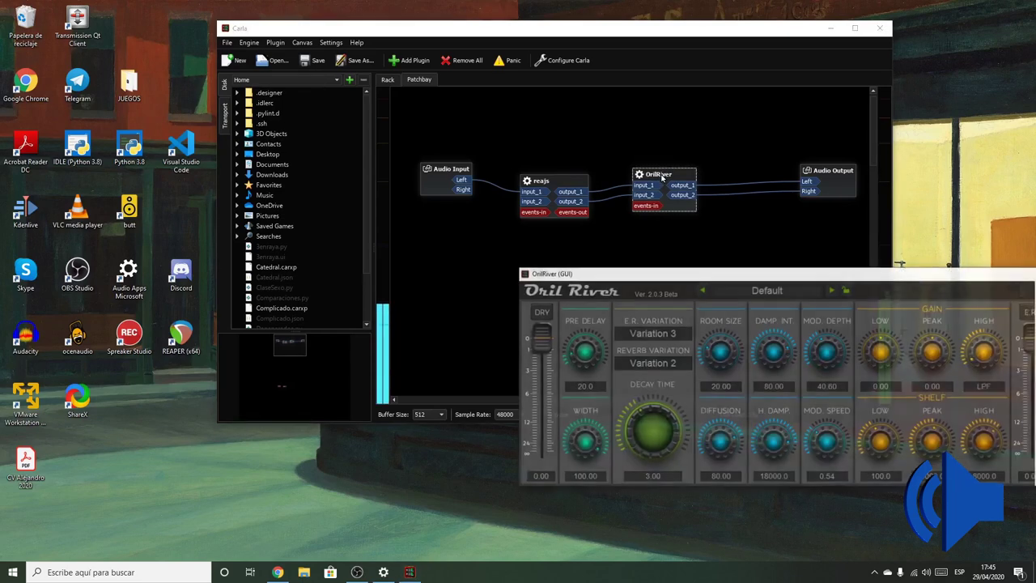
pyautogui.moveTo(691, 279); pyautogui.dragTo(478, 242)
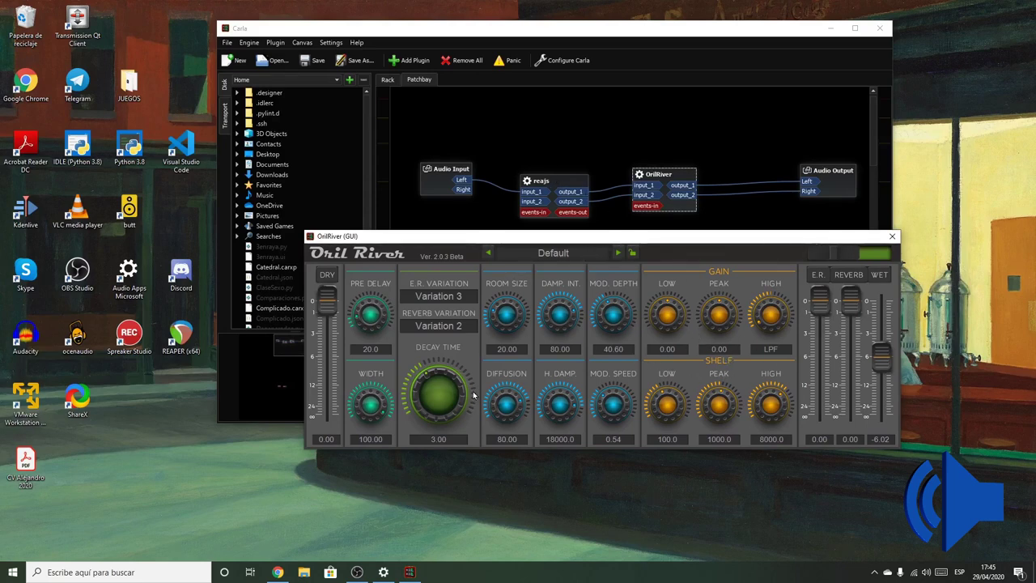
pyautogui.click(568, 256)
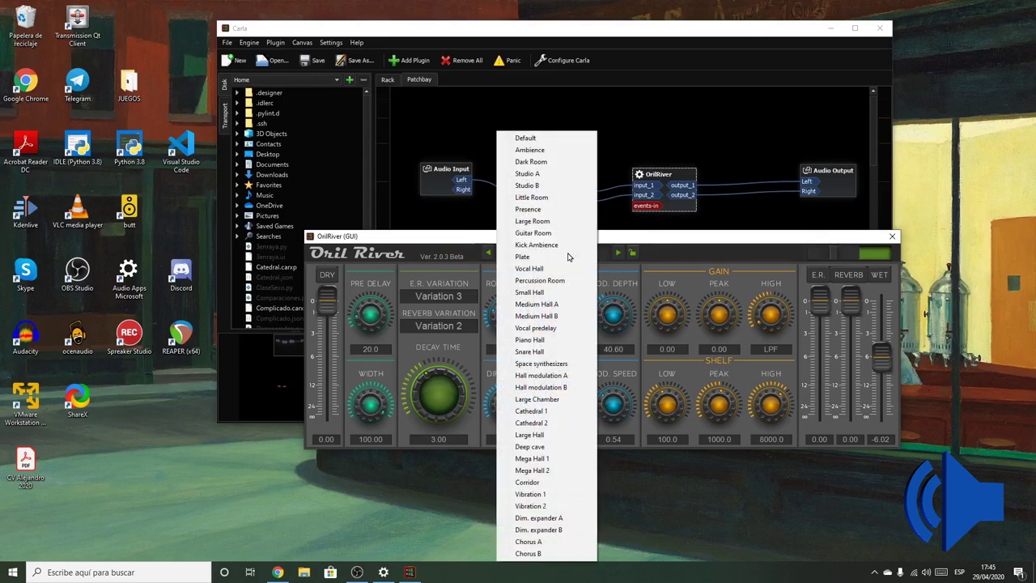
pyautogui.click(531, 411)
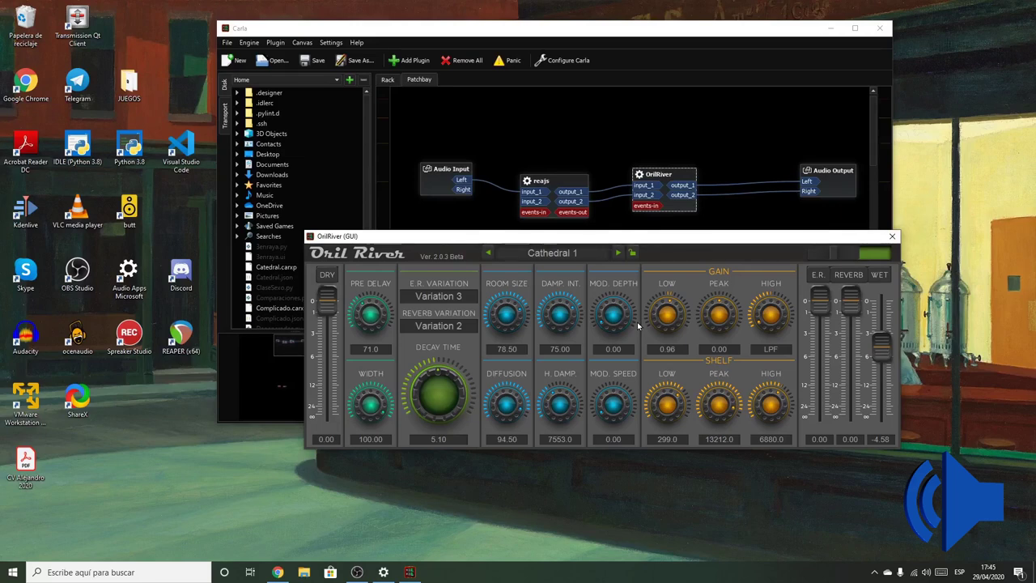
# Restore OrilRiver's Default preset, look through the preset list again, and close the plugin window.
pyautogui.click(554, 259)
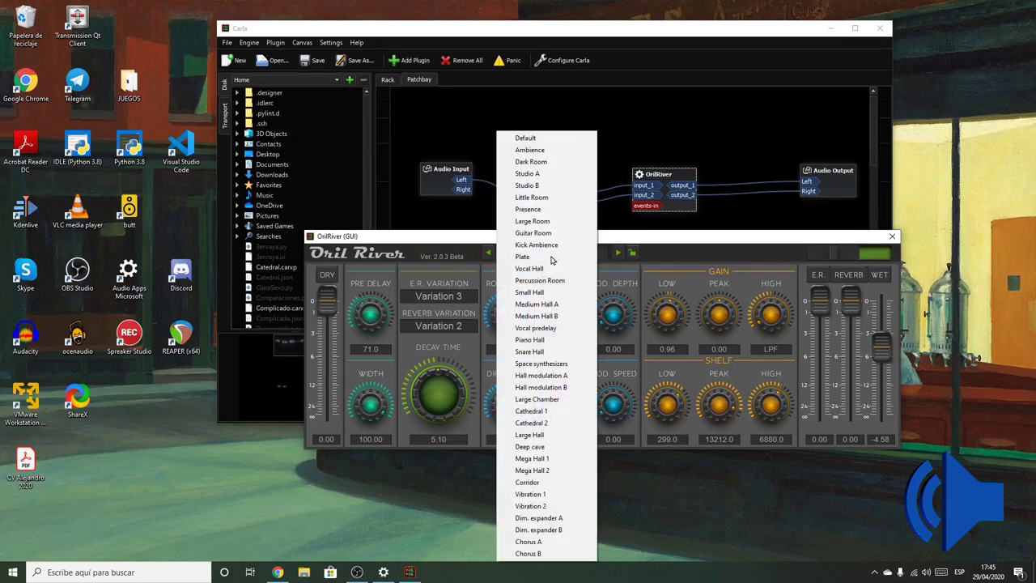
pyautogui.click(552, 138)
pyautogui.click(566, 256)
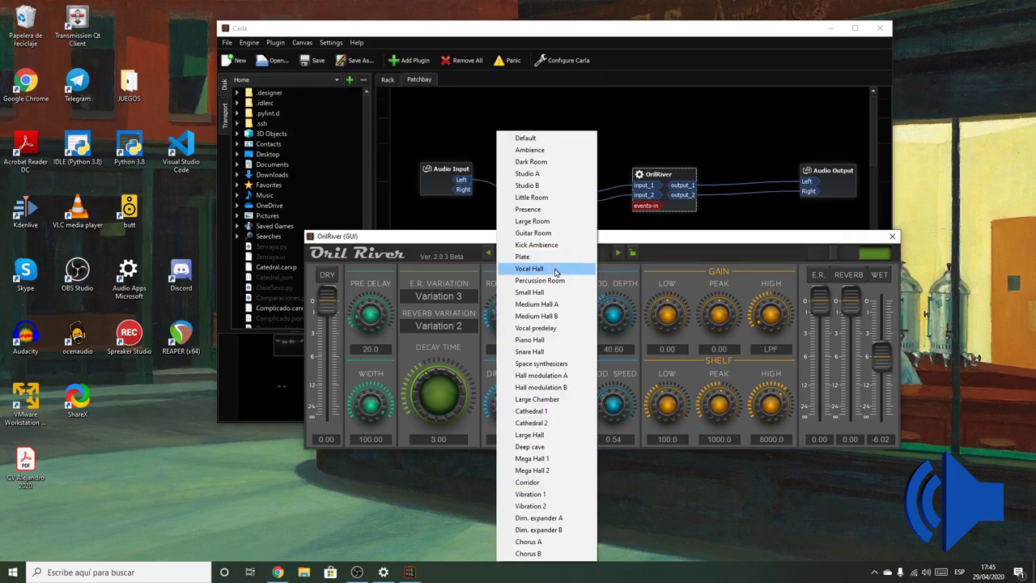
pyautogui.click(664, 239)
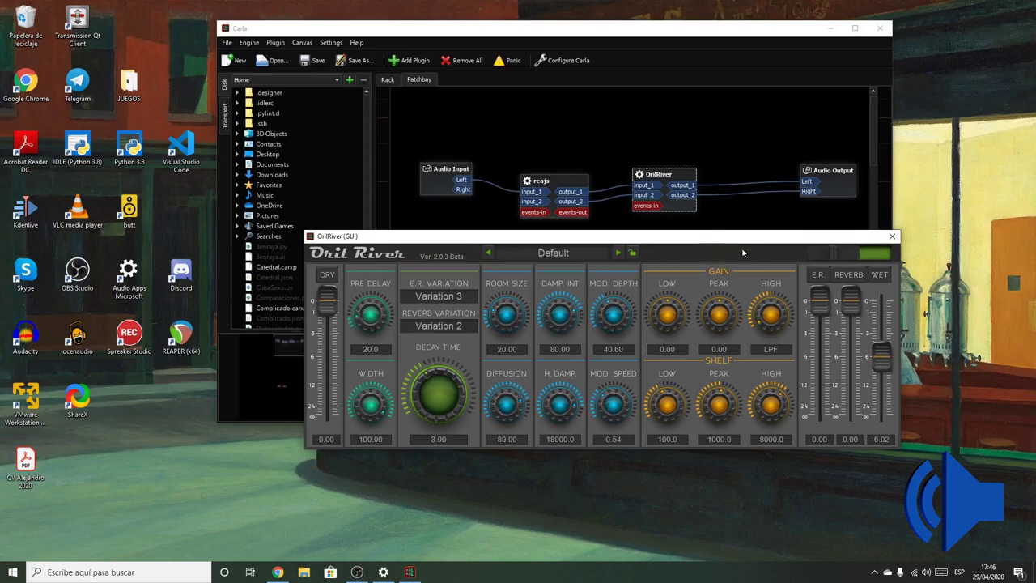
pyautogui.click(892, 235)
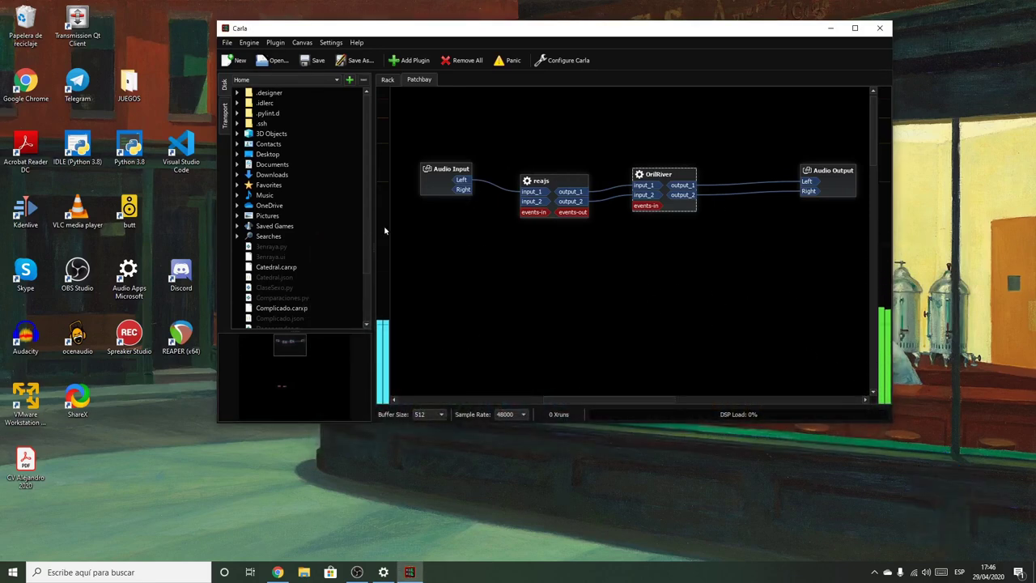
# Compare the reajs and OrilRiver chain in the Rack view with its routing in the Patchbay.
pyautogui.click(386, 80)
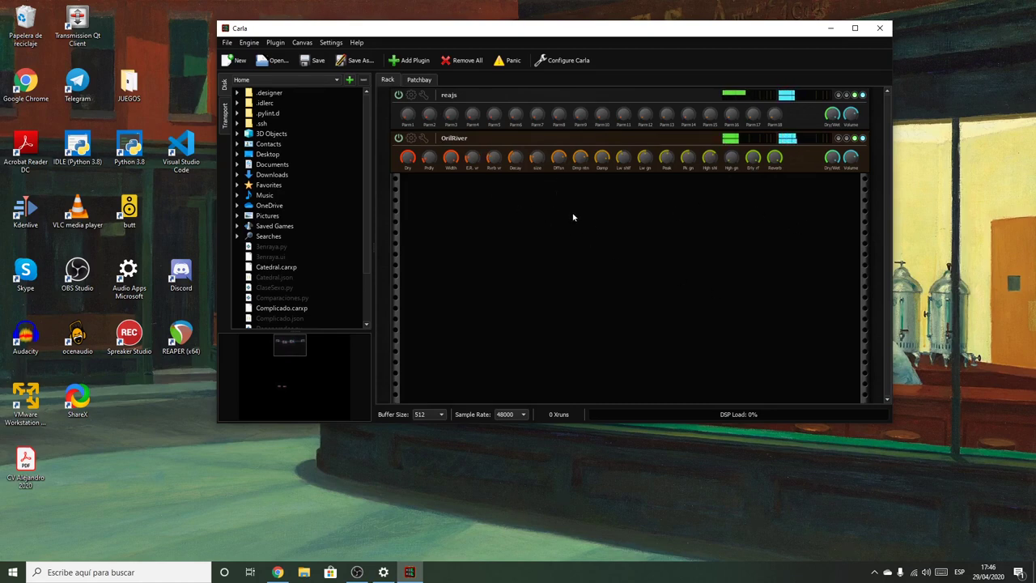
pyautogui.click(419, 80)
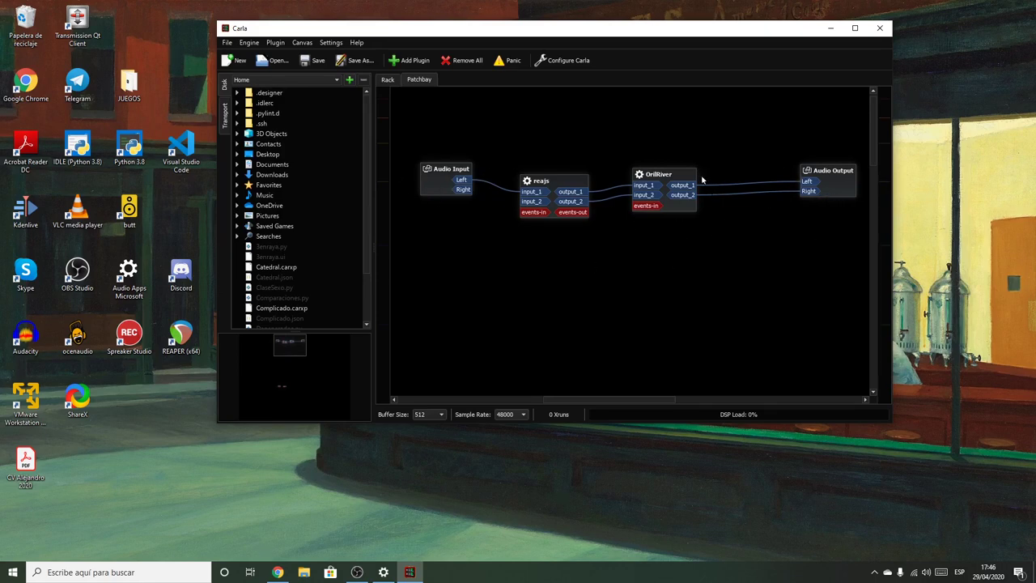
pyautogui.click(388, 81)
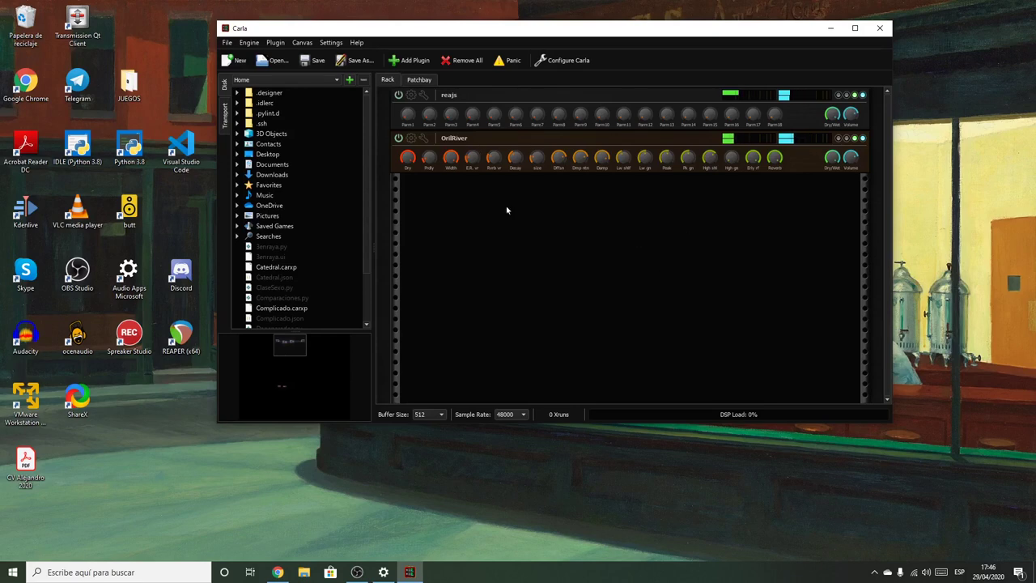
pyautogui.click(413, 78)
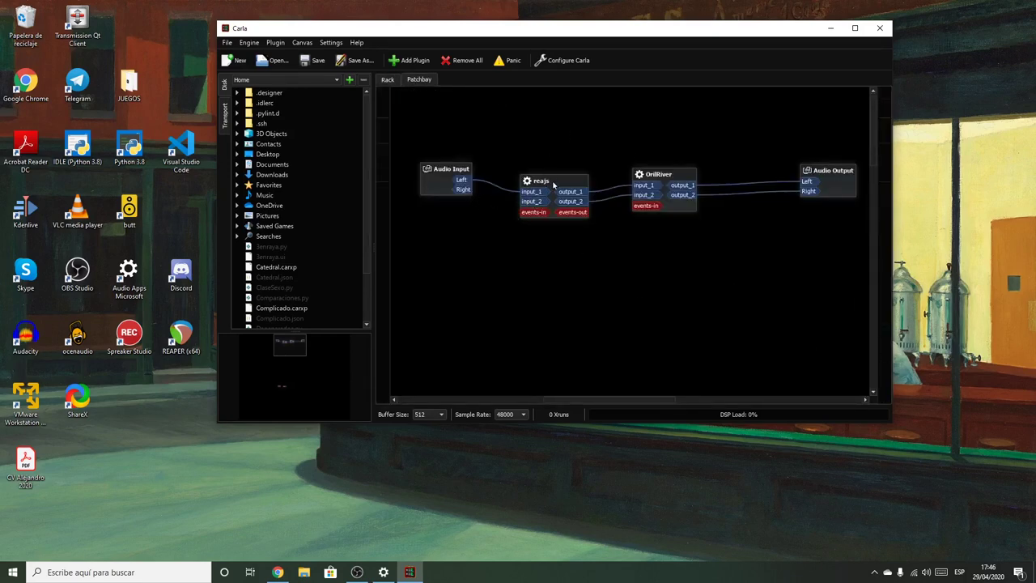
# Move the reajs and OrilRiver blocks upward and apart, and add the ReaGate (ReaPlugs Edition) plugin below them.
pyautogui.moveTo(661, 187); pyautogui.dragTo(688, 161)
pyautogui.moveTo(541, 181); pyautogui.dragTo(534, 149)
pyautogui.rightClick(597, 229)
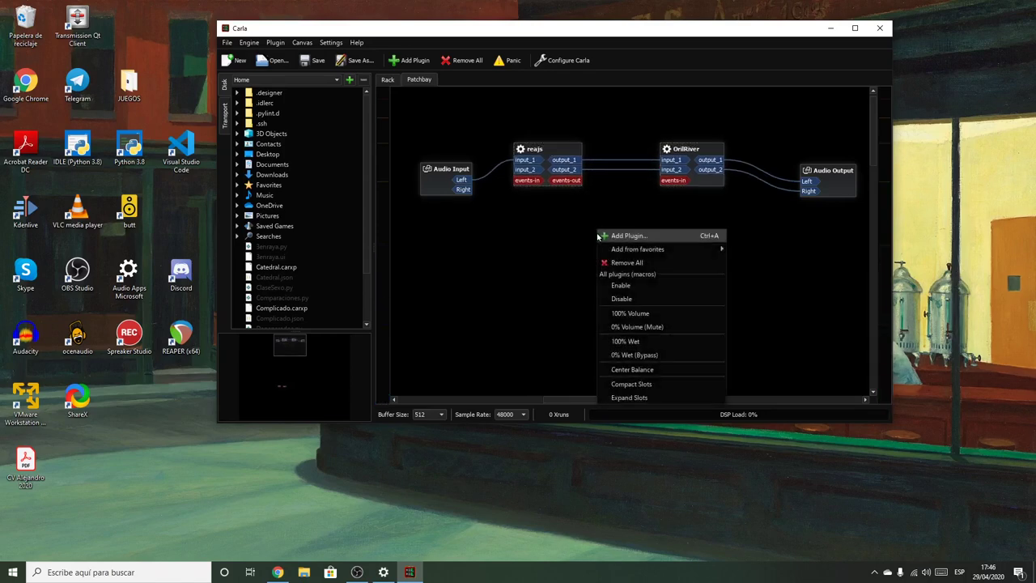
pyautogui.click(623, 235)
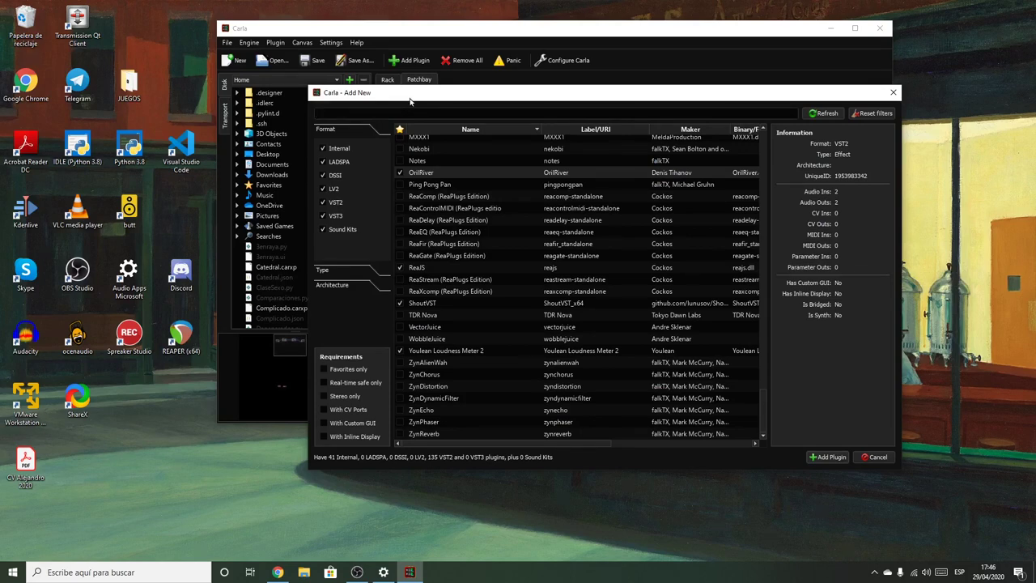
pyautogui.write('gate')
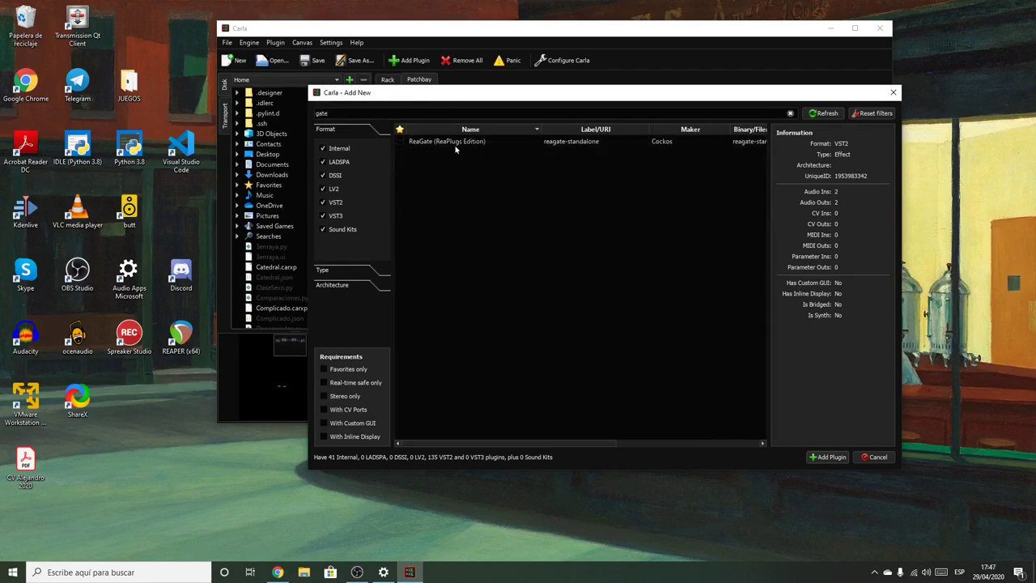
pyautogui.click(457, 142)
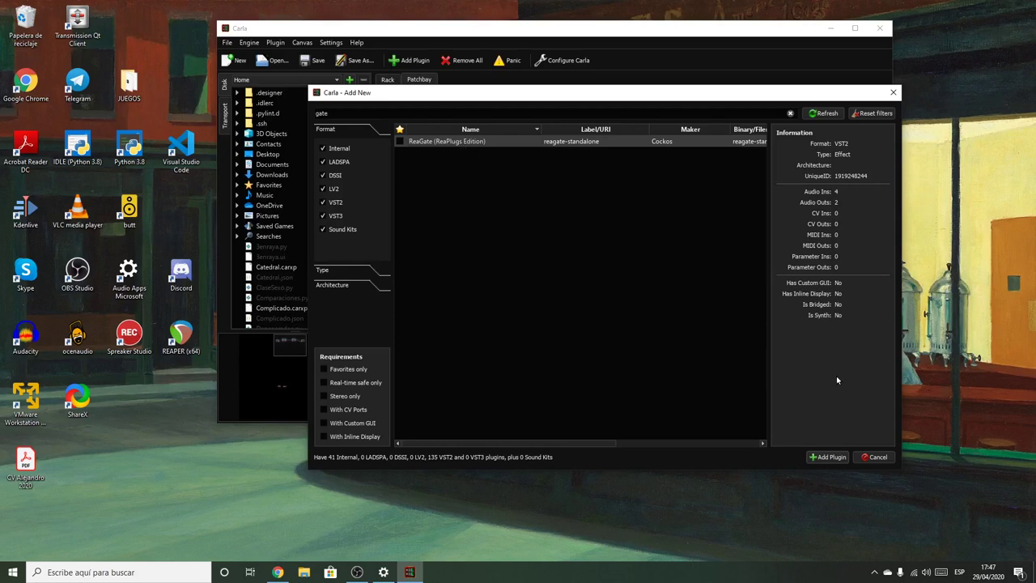
pyautogui.click(828, 457)
pyautogui.moveTo(619, 208); pyautogui.dragTo(579, 252)
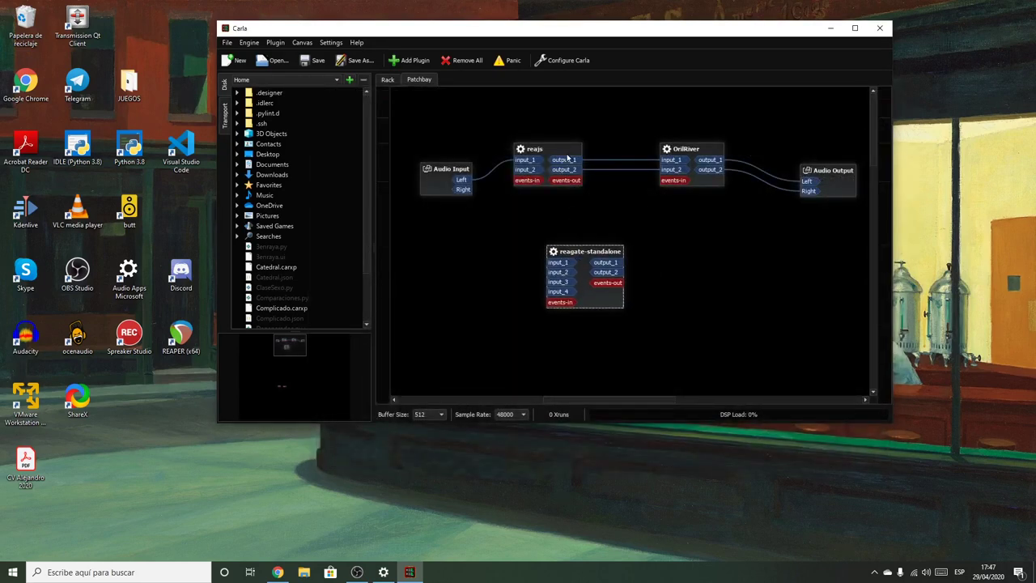
# Disconnect everything from OrilRiver, then open the ReaGate interface and move it clear of the Patchbay blocks.
pyautogui.rightClick(691, 156)
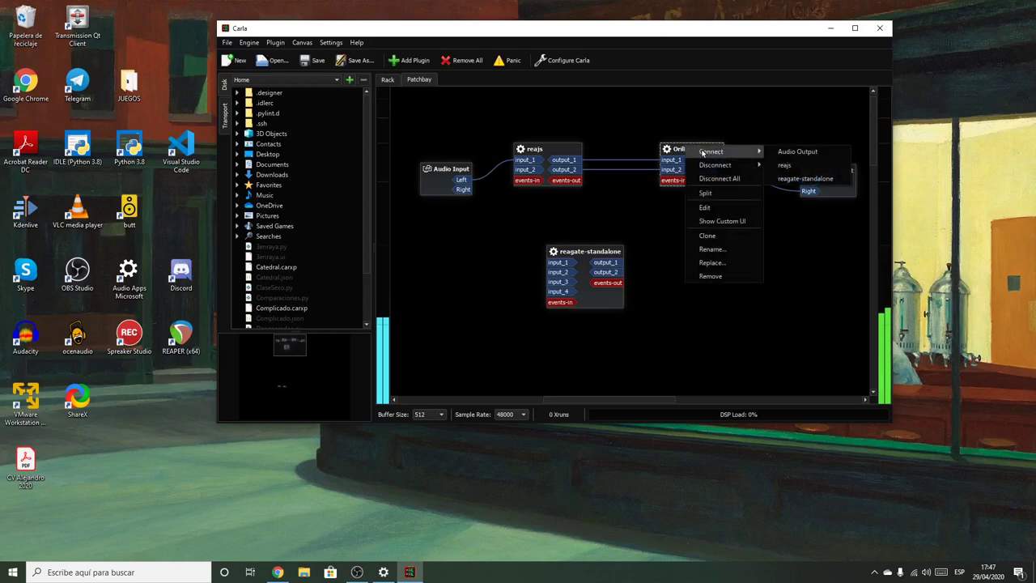
pyautogui.click(716, 179)
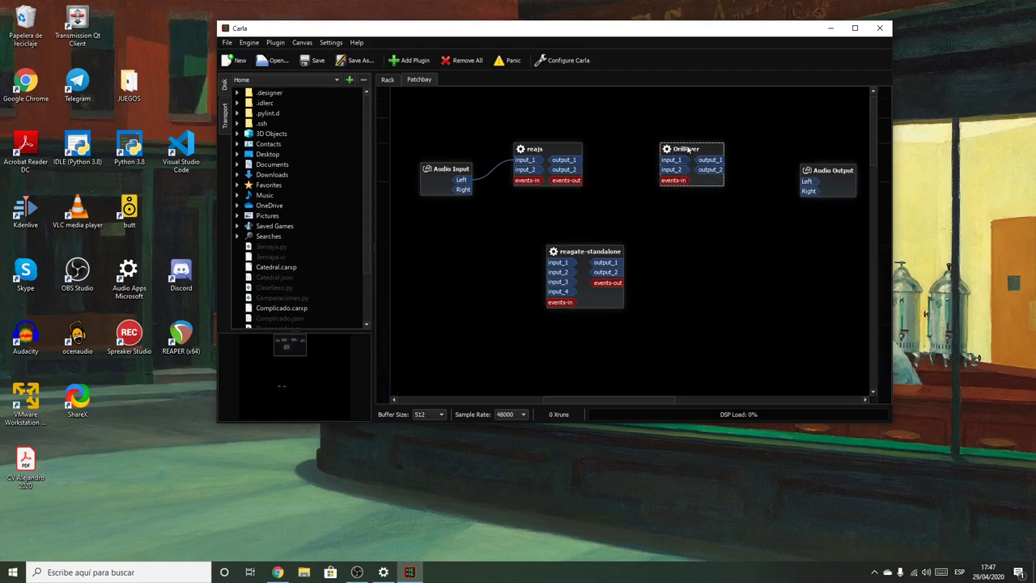
pyautogui.click(549, 151)
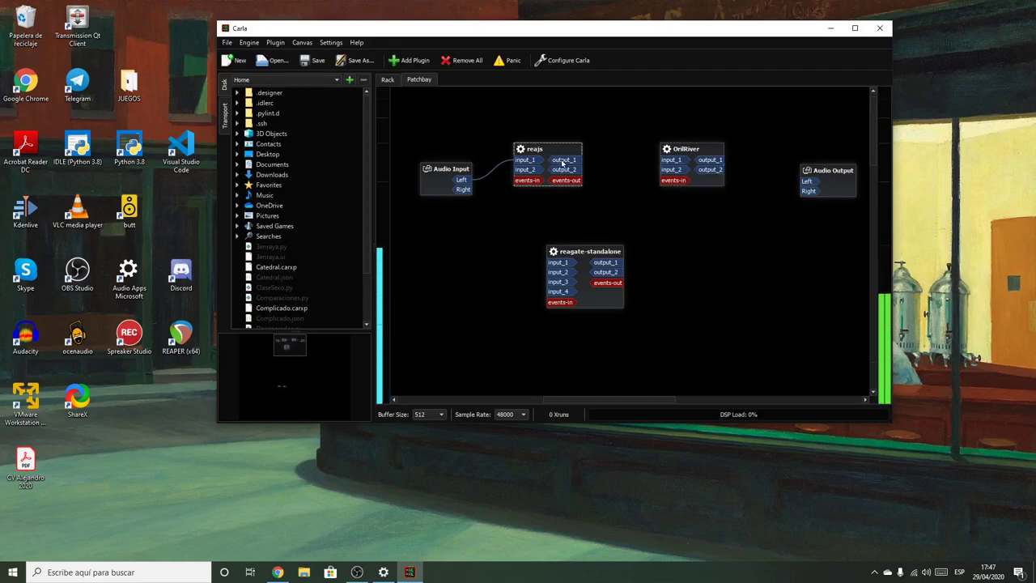
pyautogui.doubleClick(591, 253)
pyautogui.moveTo(625, 277); pyautogui.dragTo(326, 275)
# Connect reajs to reagate-standalone and reagate-standalone to OrilRiver in the Patchbay.
pyautogui.rightClick(539, 150)
pyautogui.moveTo(586, 154)
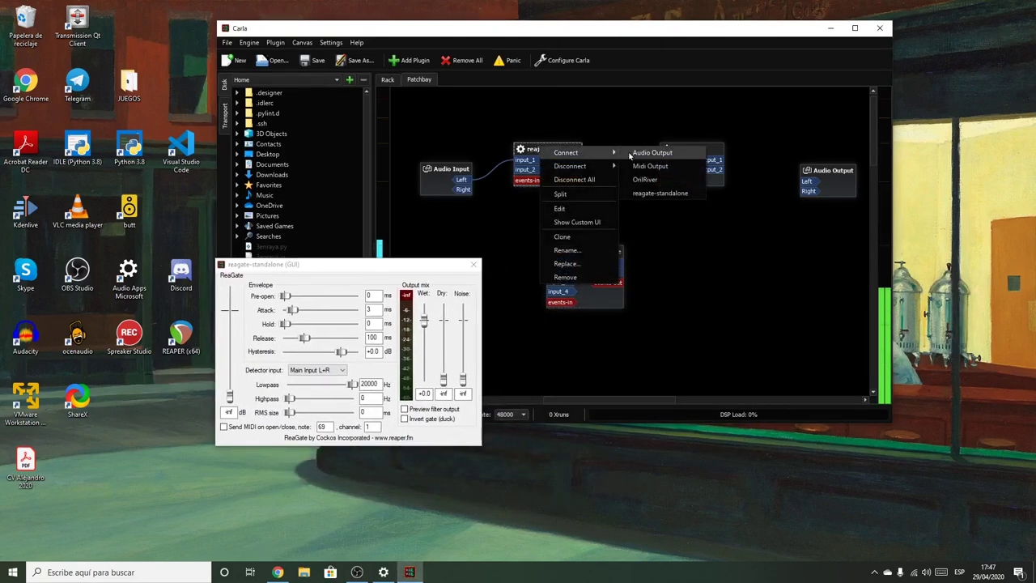
pyautogui.click(658, 194)
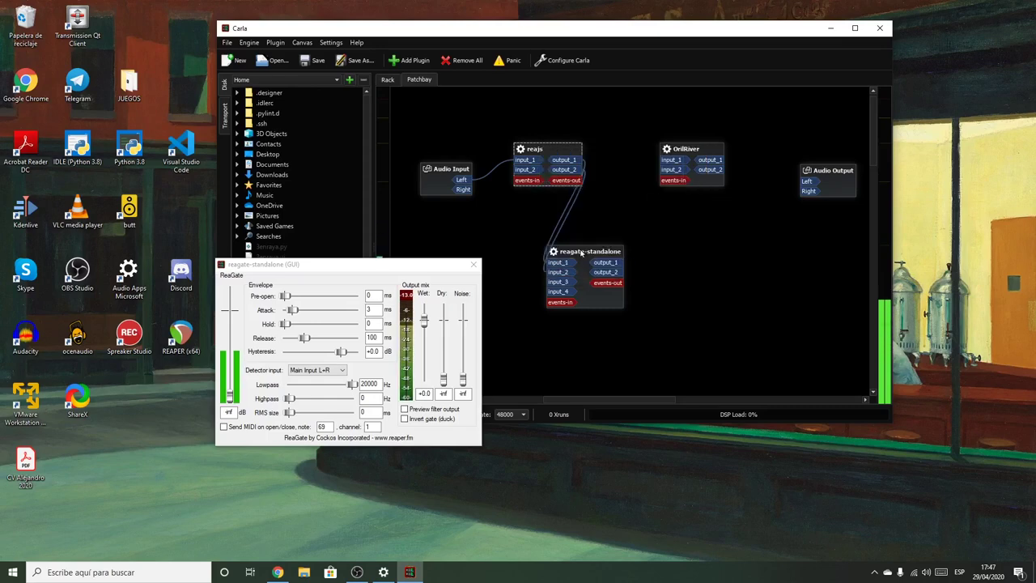
pyautogui.moveTo(590, 251); pyautogui.dragTo(616, 252)
pyautogui.rightClick(617, 254)
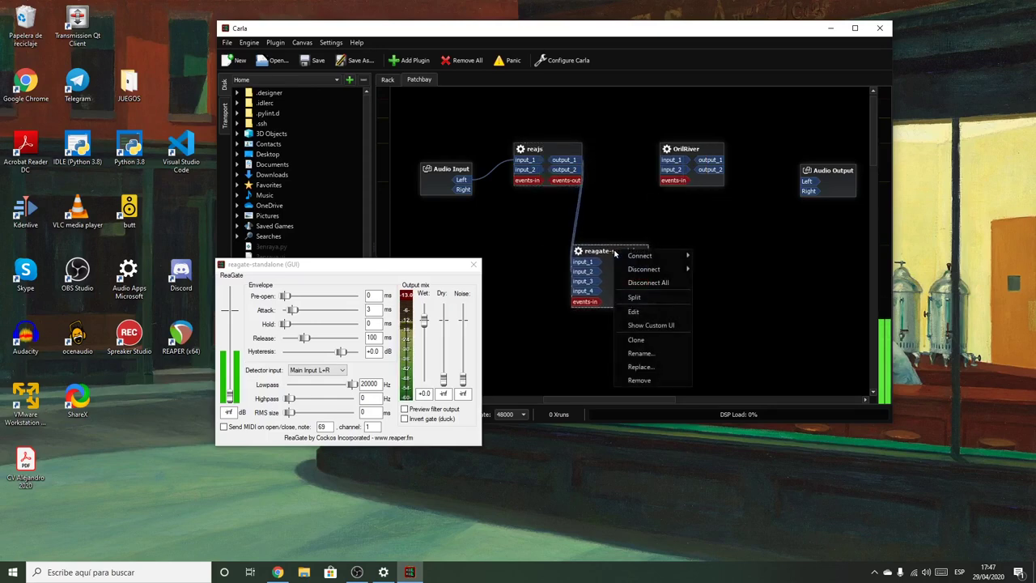
pyautogui.moveTo(631, 255)
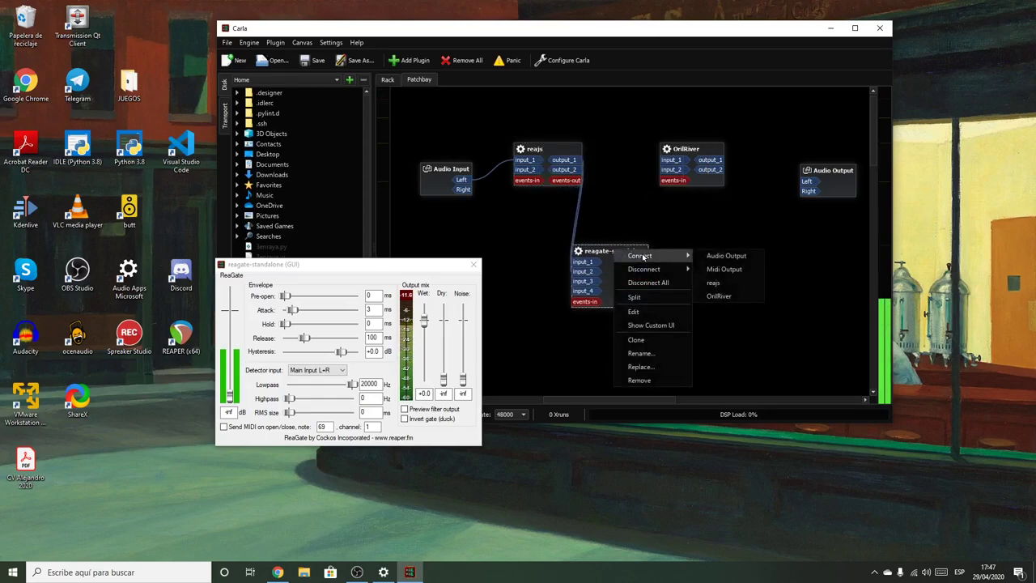
pyautogui.click(728, 297)
# Connect OrilRiver to Audio Output and arrange the blocks with reagate-standalone between and below reajs and OrilRiver.
pyautogui.moveTo(684, 149); pyautogui.dragTo(719, 140)
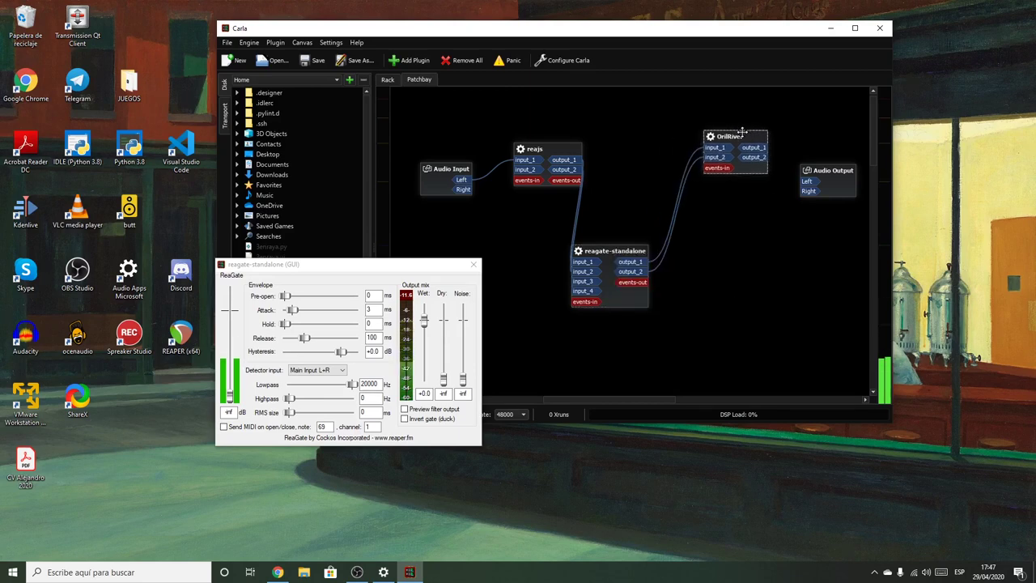
pyautogui.moveTo(534, 160); pyautogui.dragTo(518, 148)
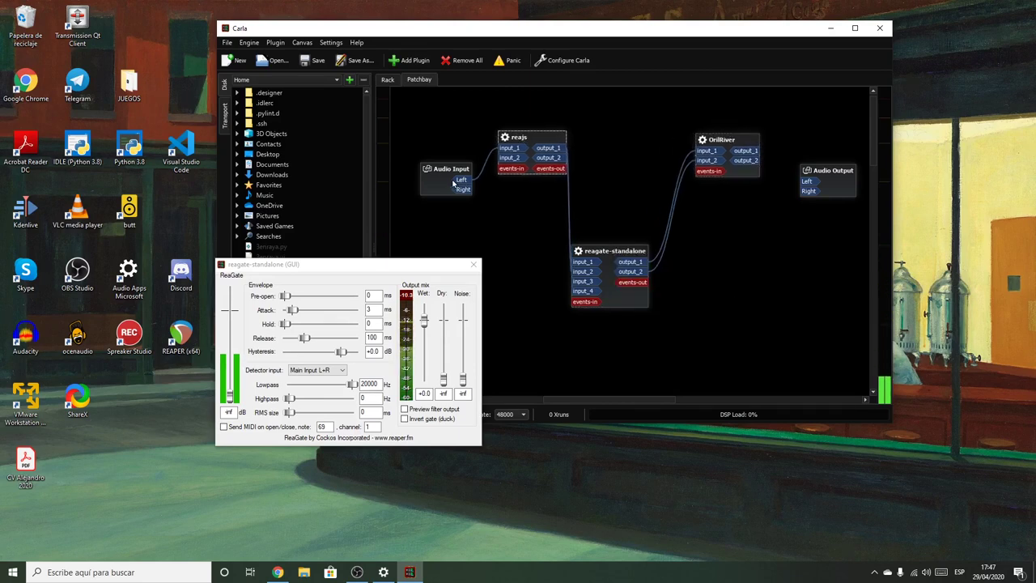
pyautogui.rightClick(734, 139)
pyautogui.moveTo(801, 144)
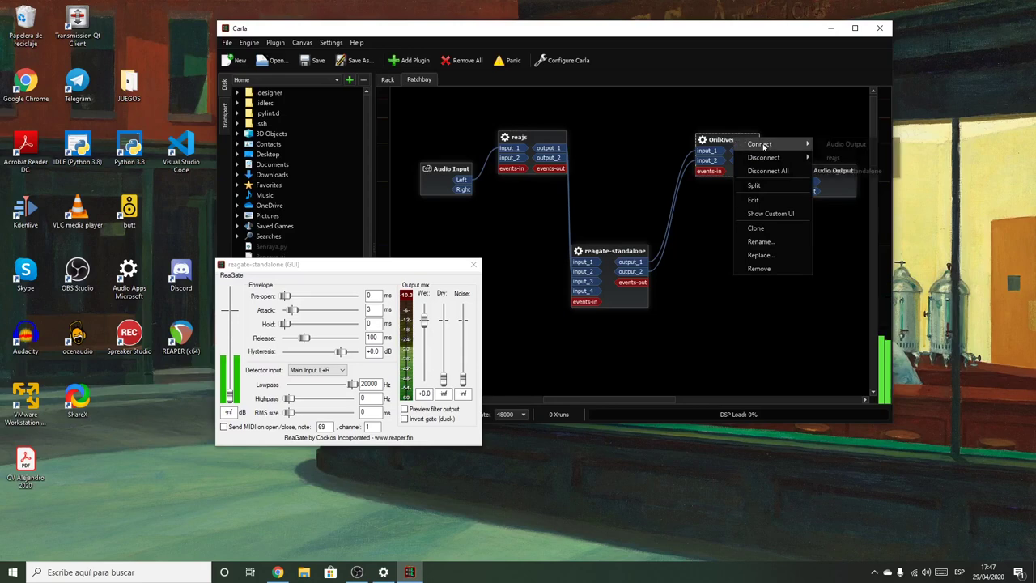
pyautogui.click(847, 145)
pyautogui.moveTo(615, 250); pyautogui.dragTo(636, 215)
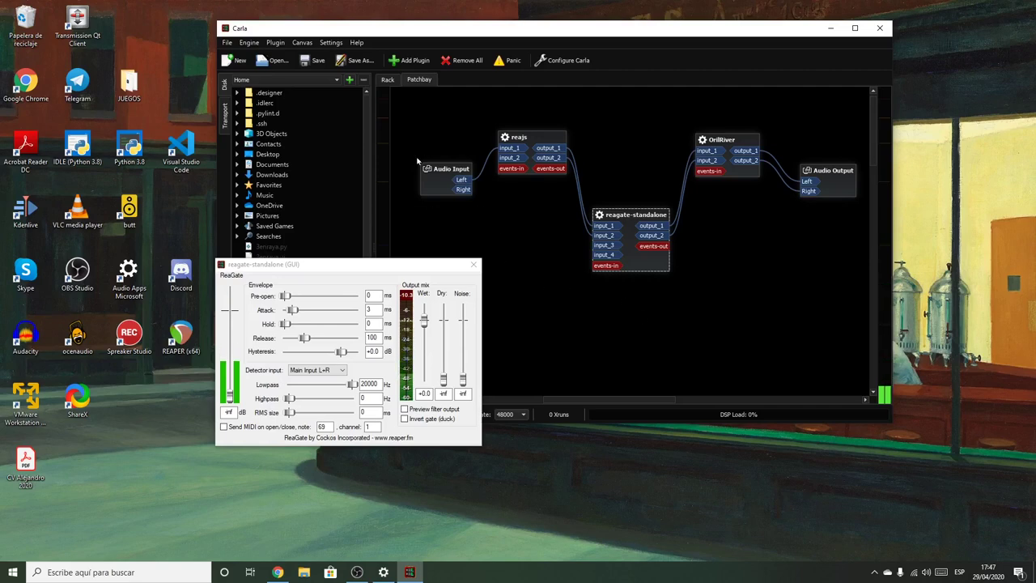
# Check the plugins in the Rack, set ReaGate's threshold to -46.8 dB, and move its Patchbay block slightly up.
pyautogui.click(387, 81)
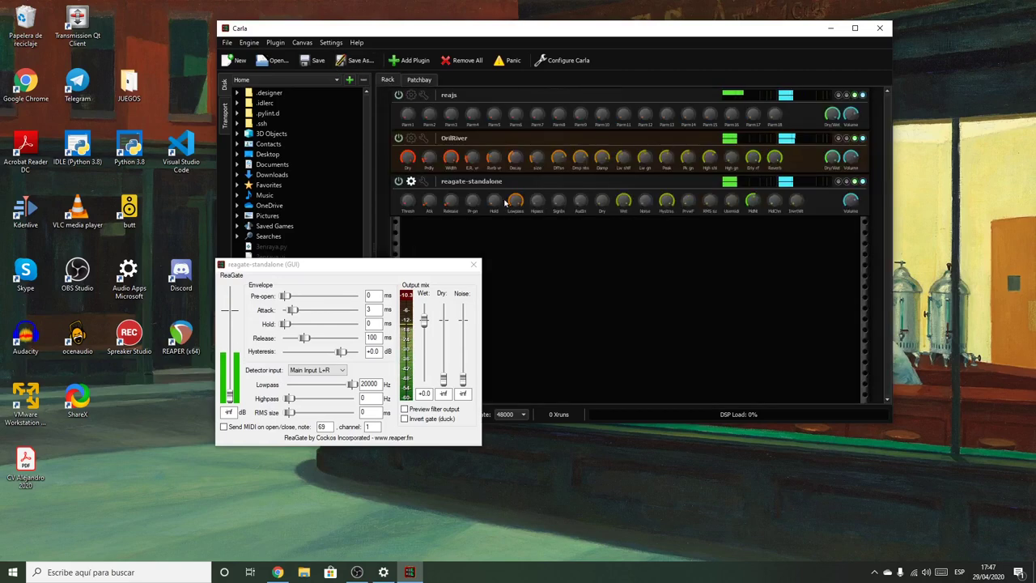
pyautogui.click(419, 79)
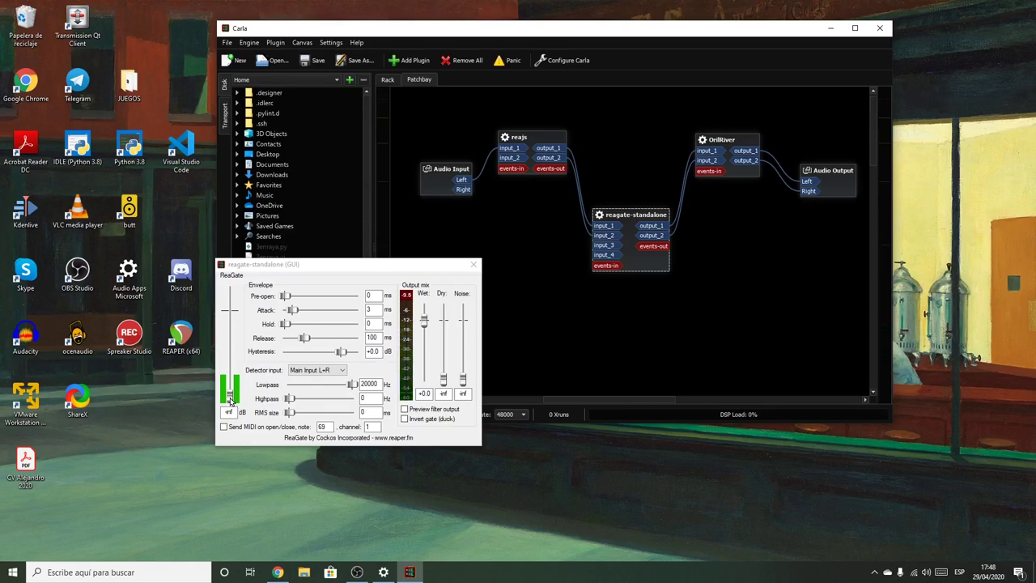
pyautogui.moveTo(230, 401); pyautogui.dragTo(232, 382)
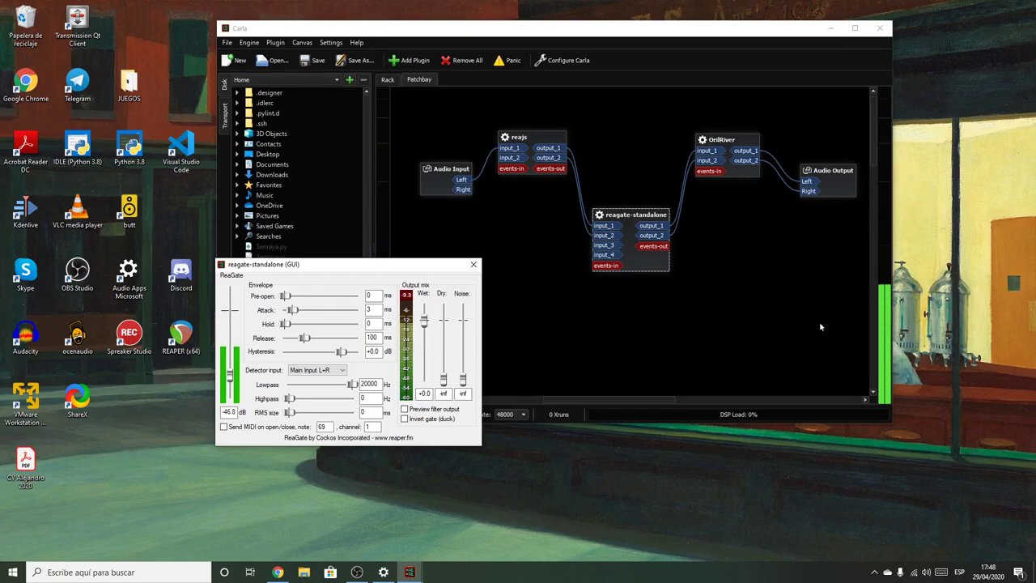
pyautogui.moveTo(633, 220); pyautogui.dragTo(633, 203)
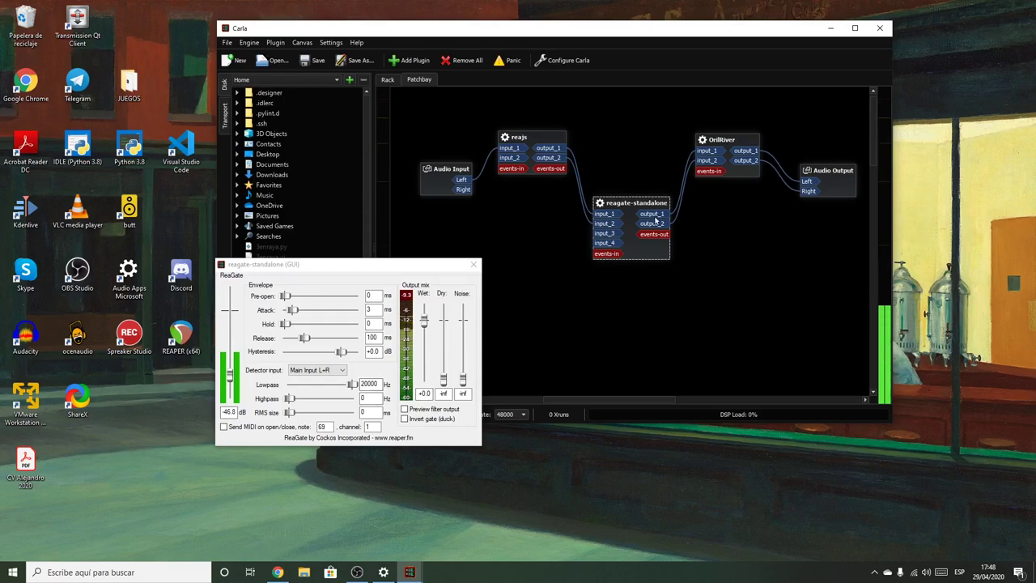
# Compare the order of the three plugins in the Rack with the signal path drawn in the Patchbay.
pyautogui.click(387, 80)
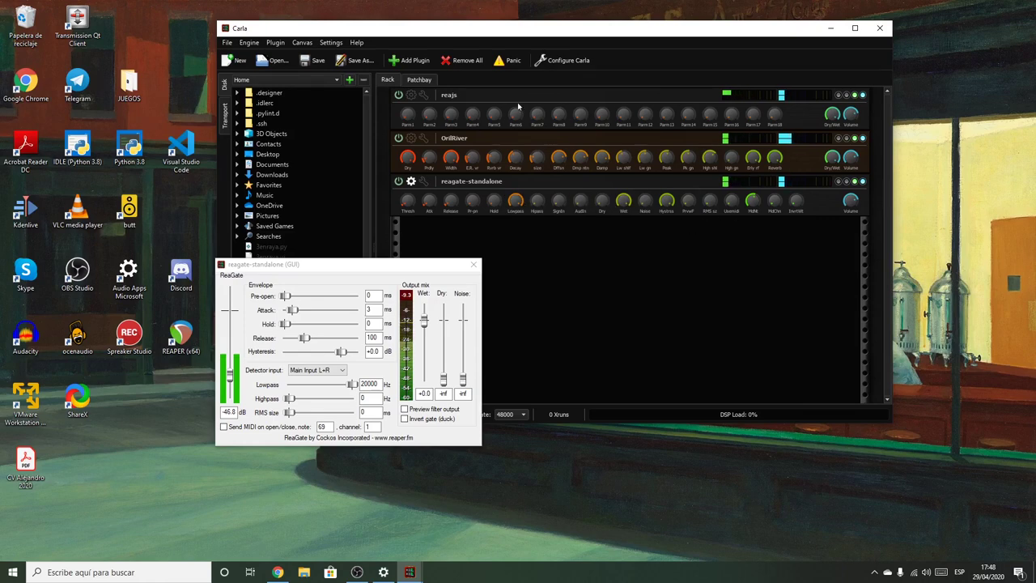
pyautogui.click(418, 80)
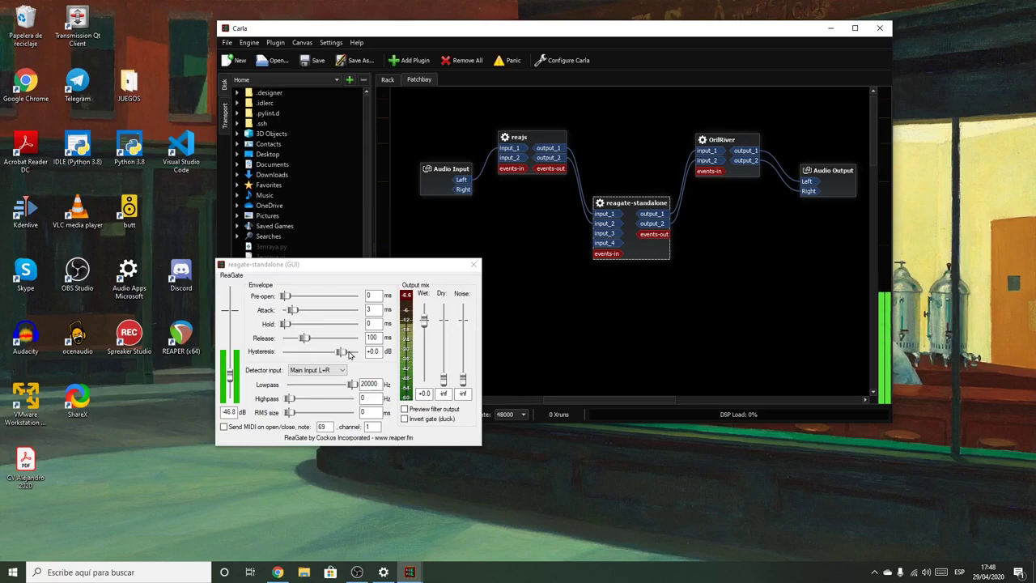
pyautogui.click(388, 80)
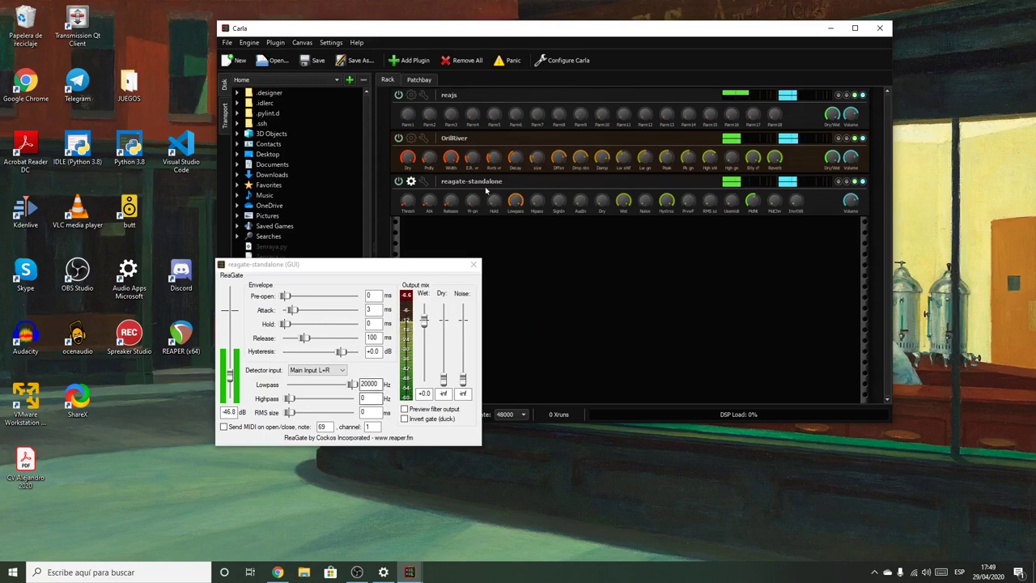
pyautogui.click(424, 81)
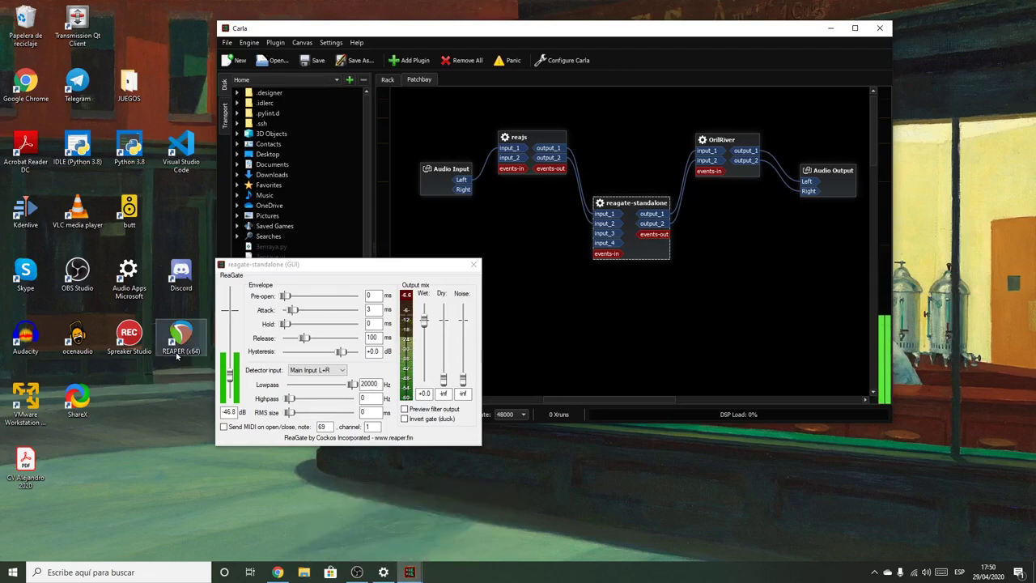
pyautogui.click(278, 572)
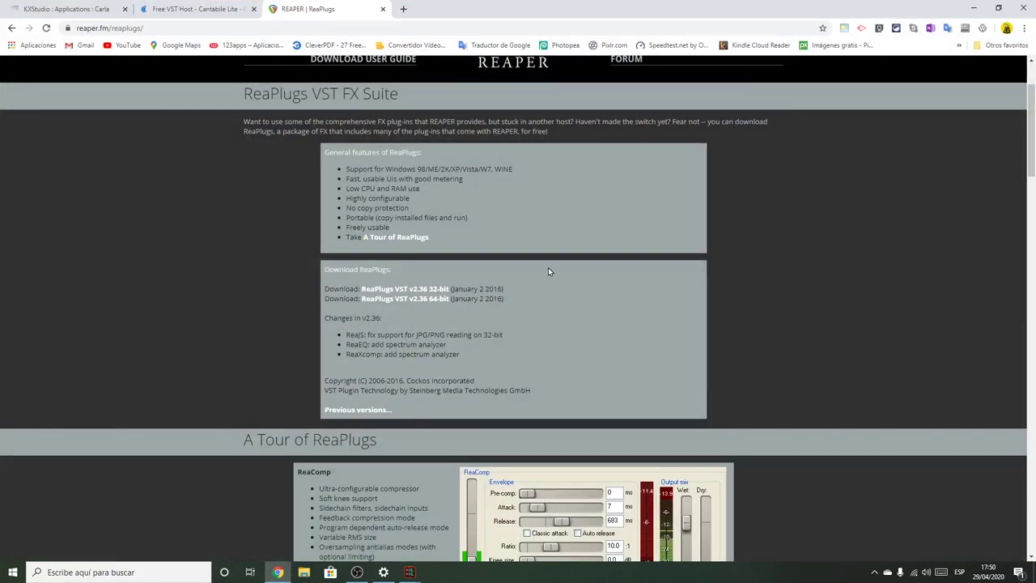
pyautogui.scroll(2, 490, 324)
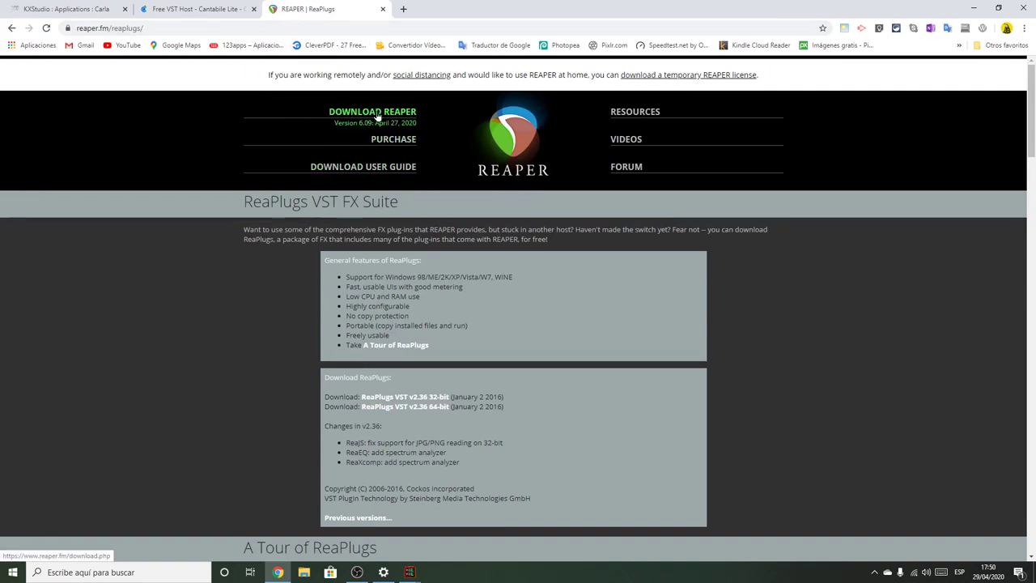
pyautogui.click(170, 29)
pyautogui.click(184, 29)
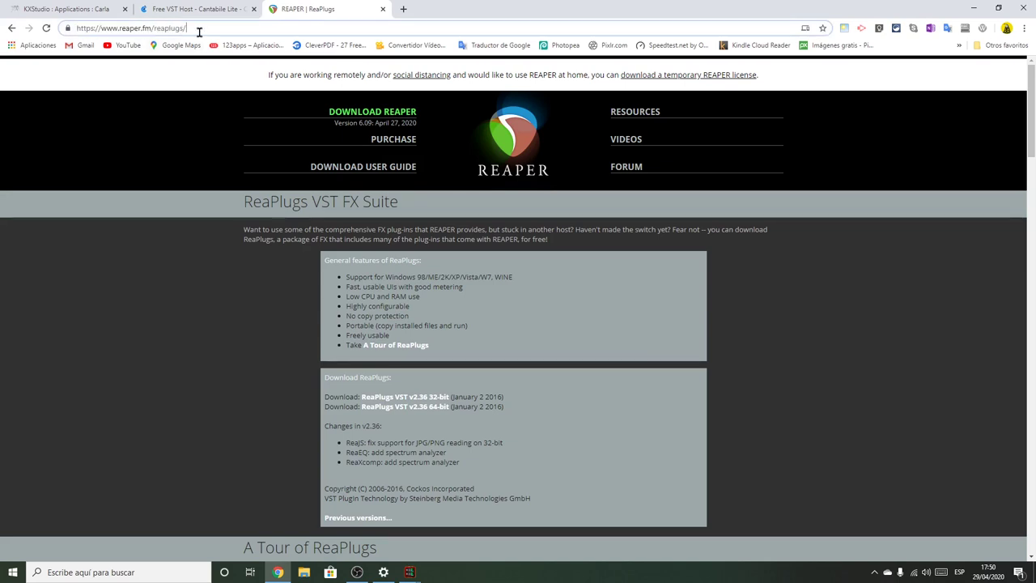
pyautogui.press('BackSpace')
pyautogui.press('BackSpace')
pyautogui.press('BackSpace')
pyautogui.press('BackSpace')
pyautogui.press('BackSpace')
pyautogui.press('BackSpace')
pyautogui.press('BackSpace')
pyautogui.press('BackSpace')
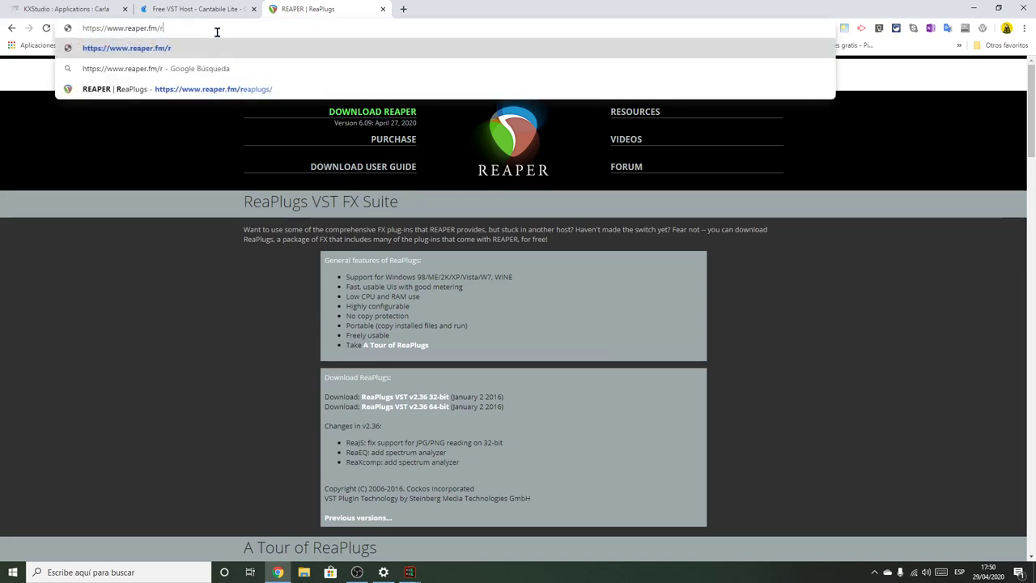
pyautogui.press('BackSpace')
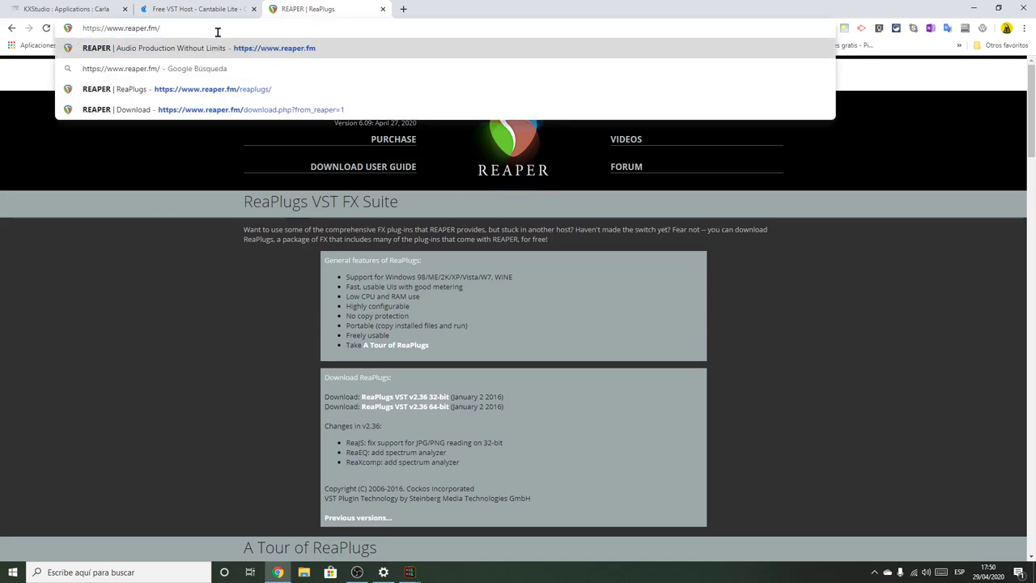
pyautogui.press('Return')
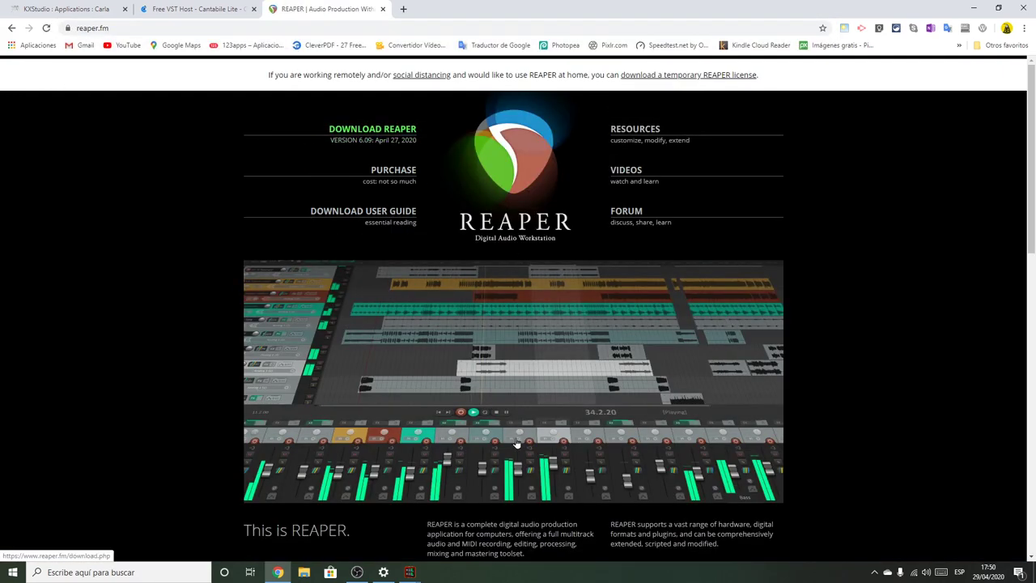
# Open REAPER's download page and locate the Windows 64-bit installer.
pyautogui.click(383, 131)
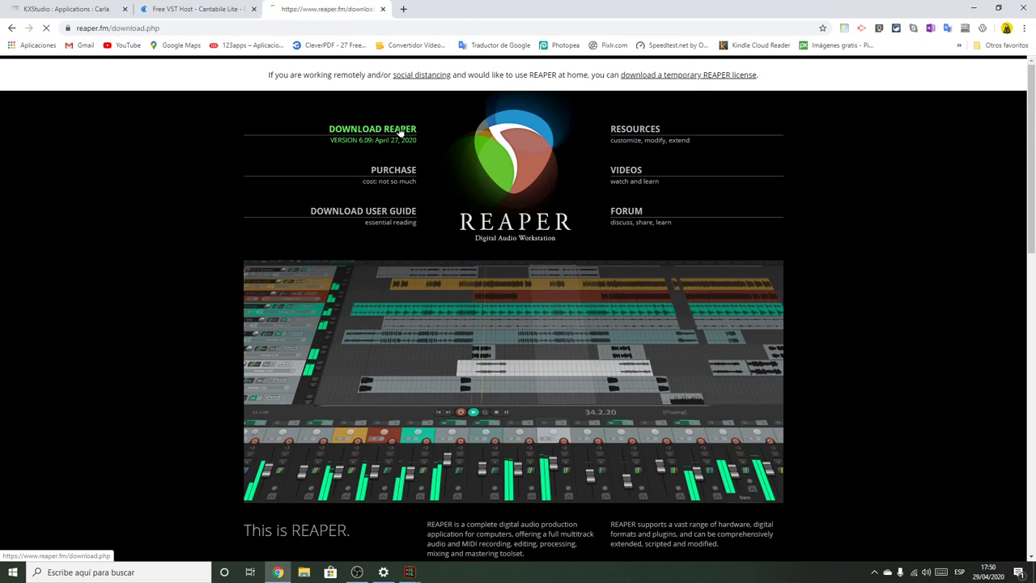
pyautogui.scroll(-1, 405, 364)
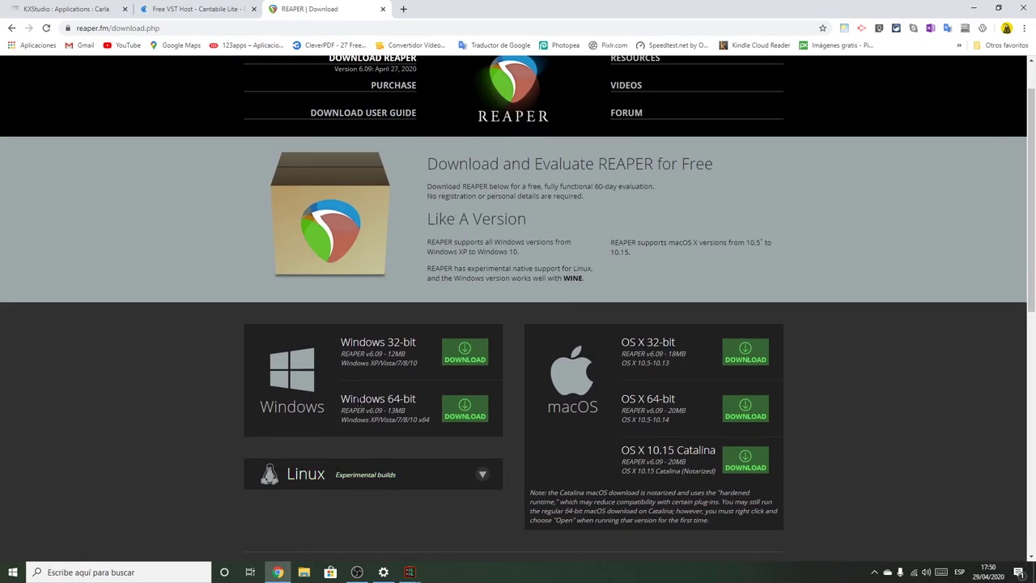
pyautogui.click(458, 412)
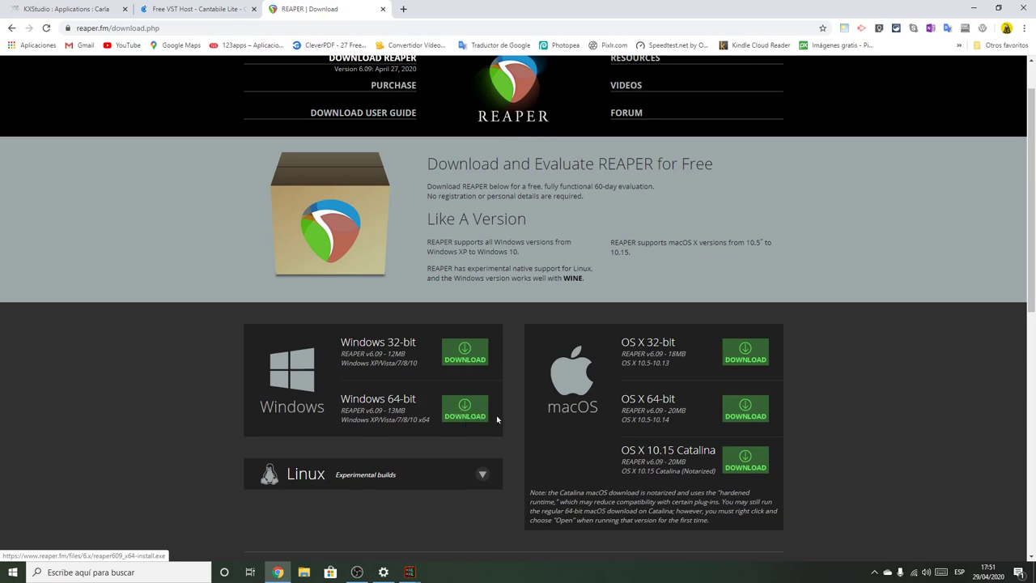
# Examine the REAPER license options and prices on the purchase page and return to the download page.
pyautogui.scroll(1, 597, 310)
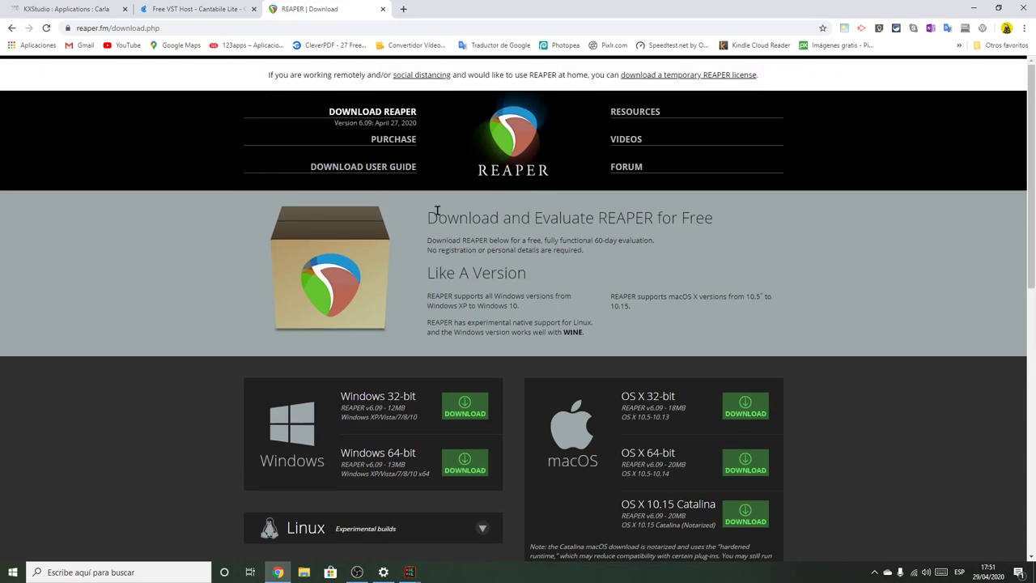
pyautogui.click(393, 138)
pyautogui.scroll(-2, 777, 340)
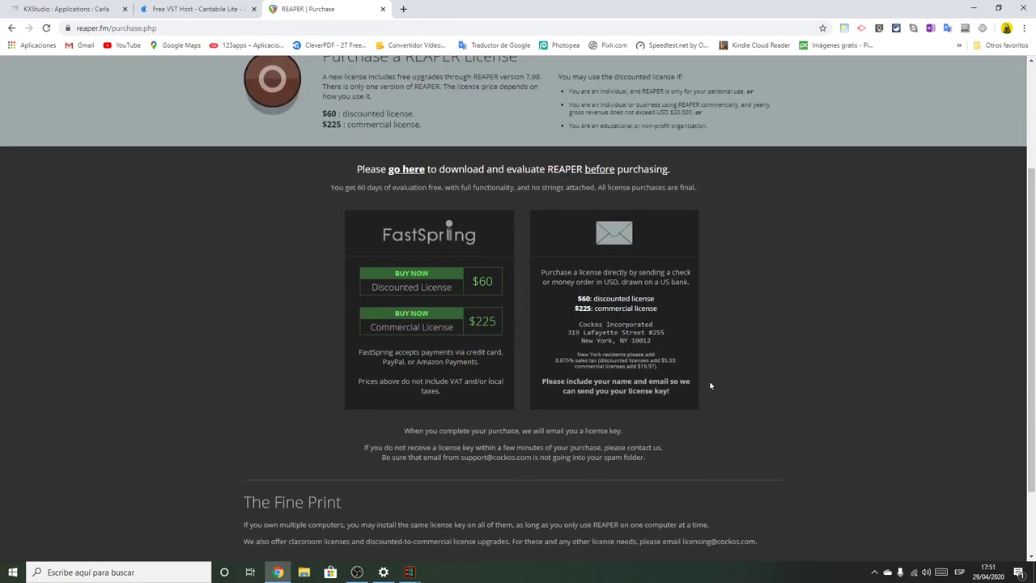
pyautogui.scroll(1, 459, 318)
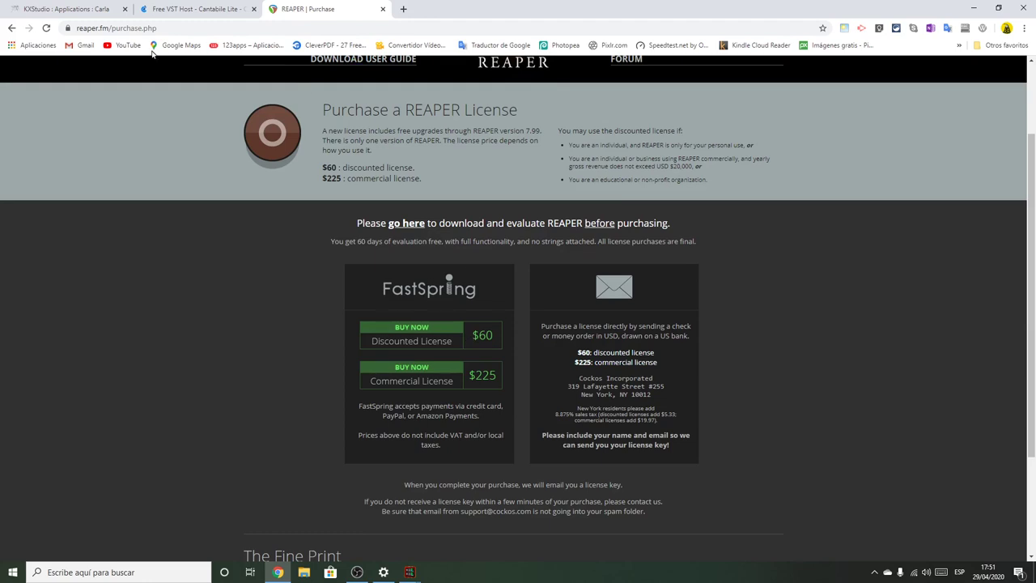
pyautogui.click(12, 27)
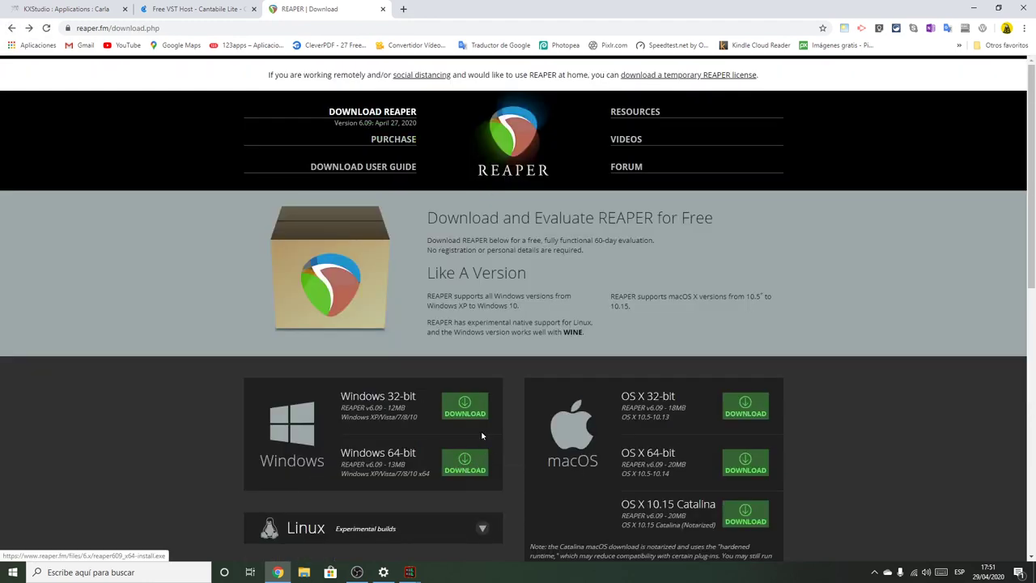
# Return to Carla, close the ReaGate window, and stop the engine with removal of all loaded plugins.
pyautogui.click(974, 8)
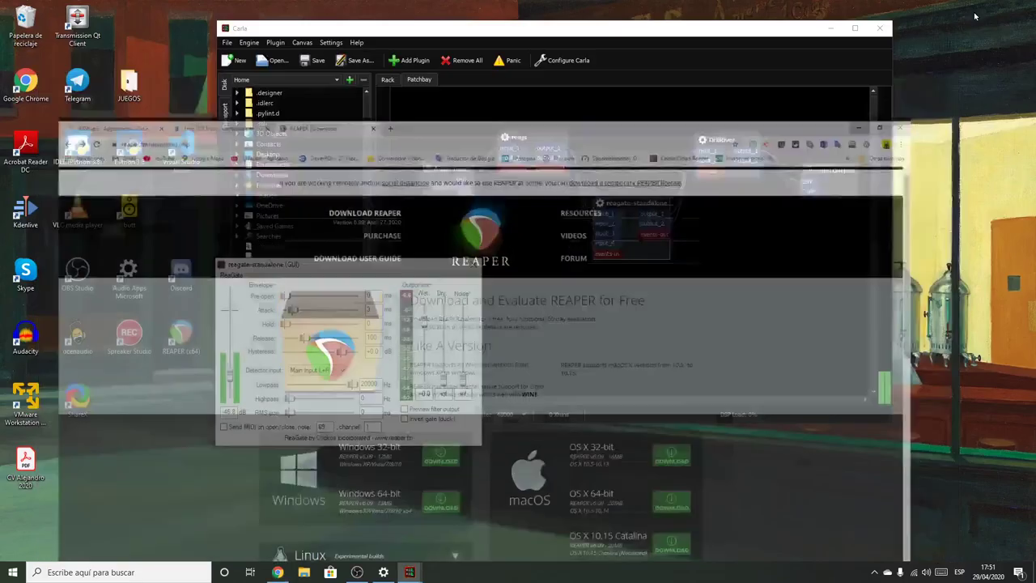
pyautogui.click(469, 181)
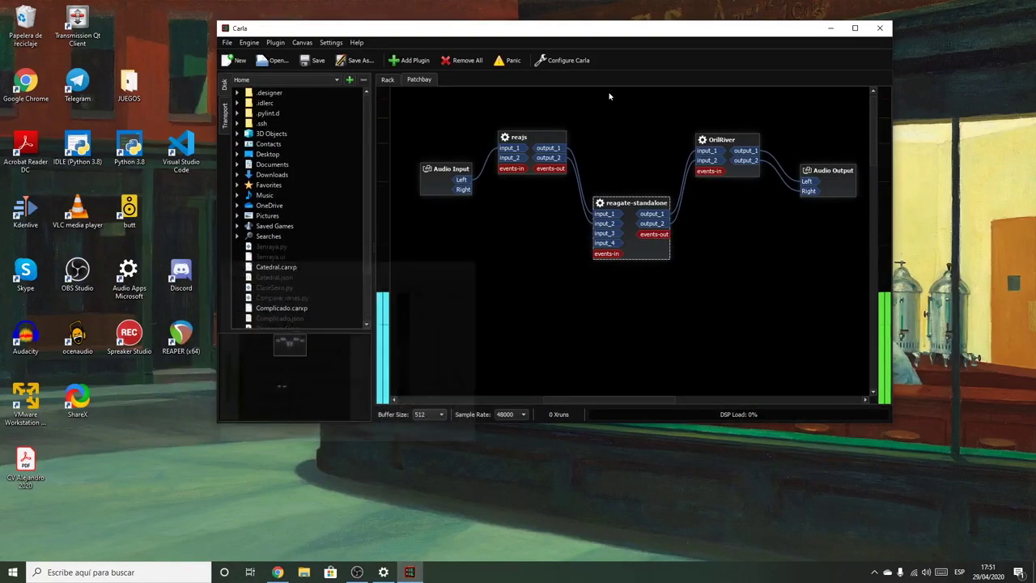
pyautogui.click(227, 42)
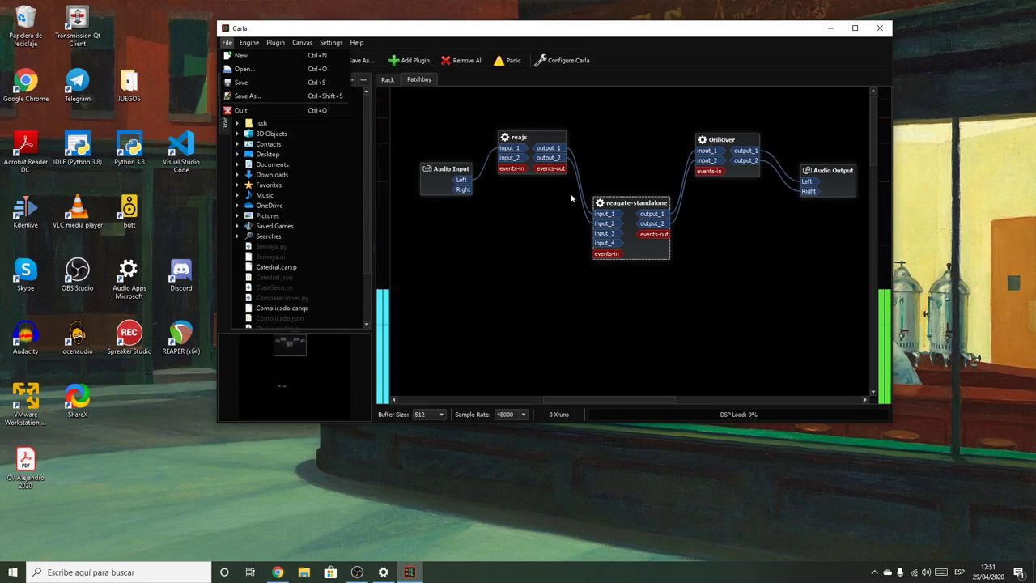
pyautogui.click(288, 32)
pyautogui.click(248, 46)
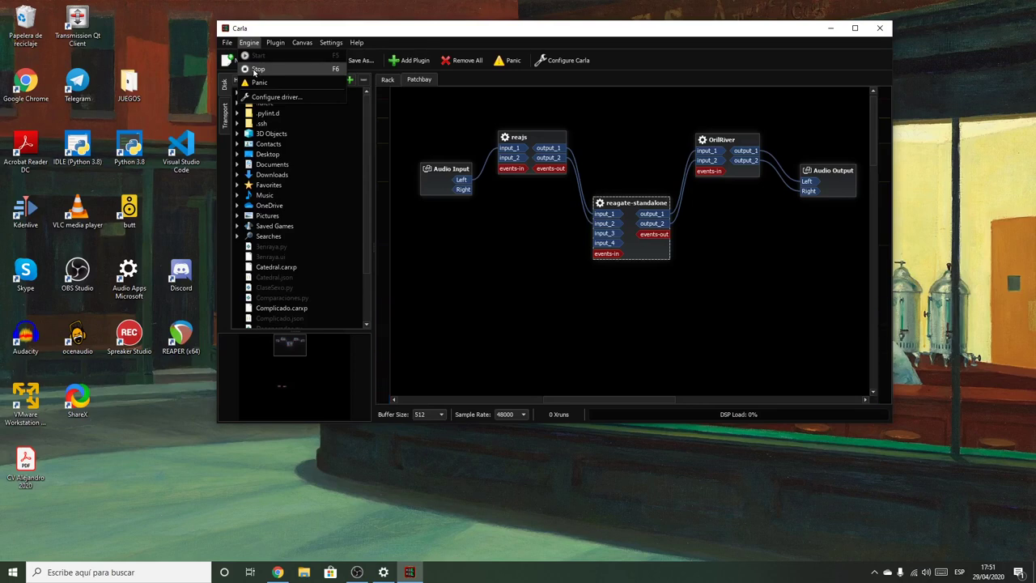
pyautogui.click(261, 70)
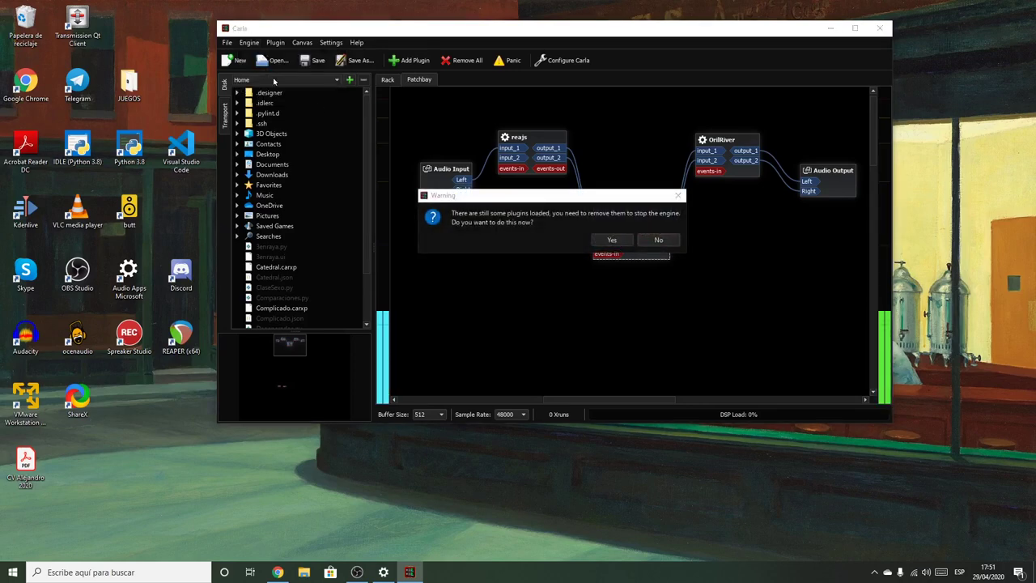
pyautogui.click(607, 240)
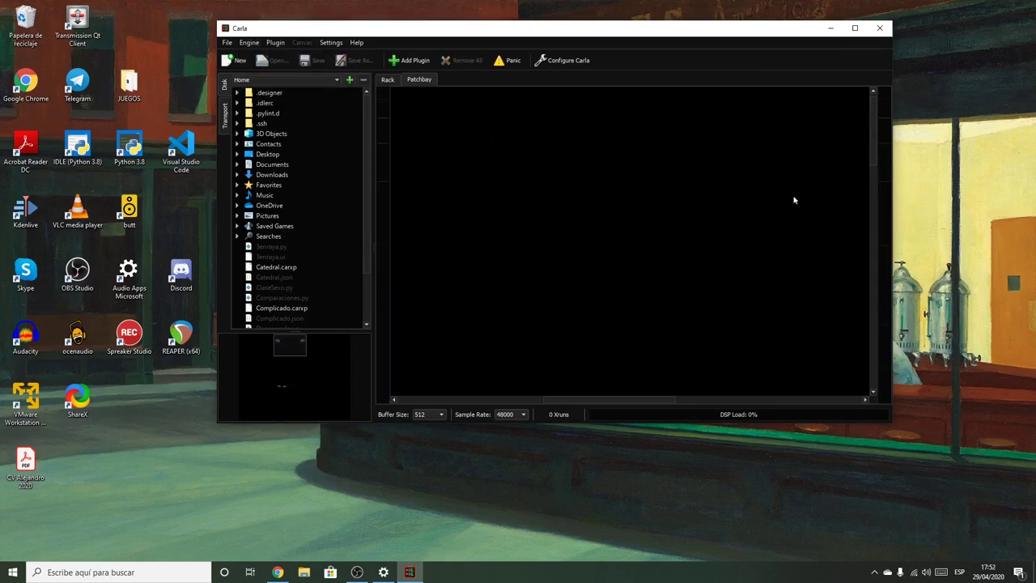
# Check the Rack and Patchbay and quit Carla.
pyautogui.click(388, 80)
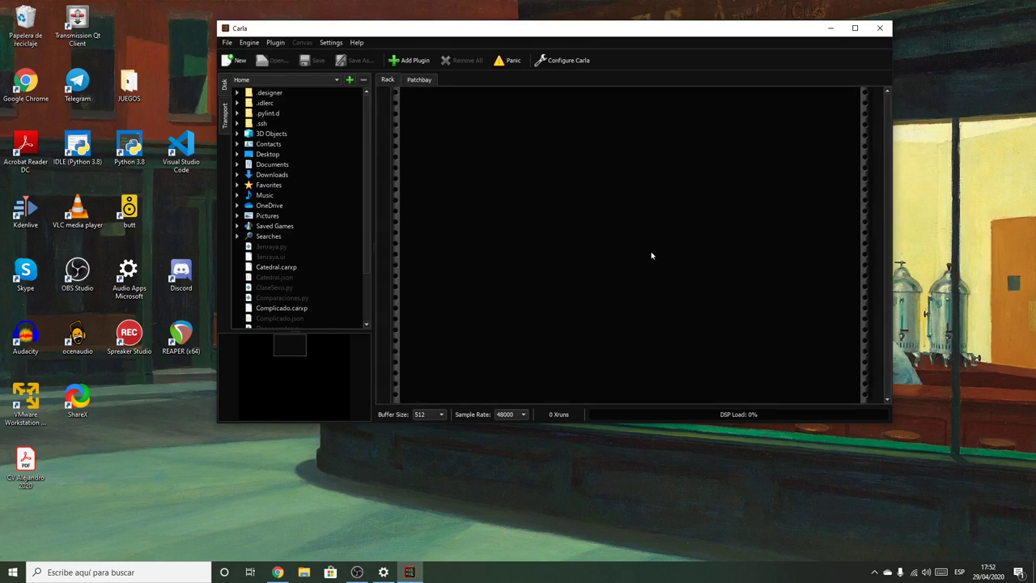
pyautogui.click(419, 80)
pyautogui.click(226, 43)
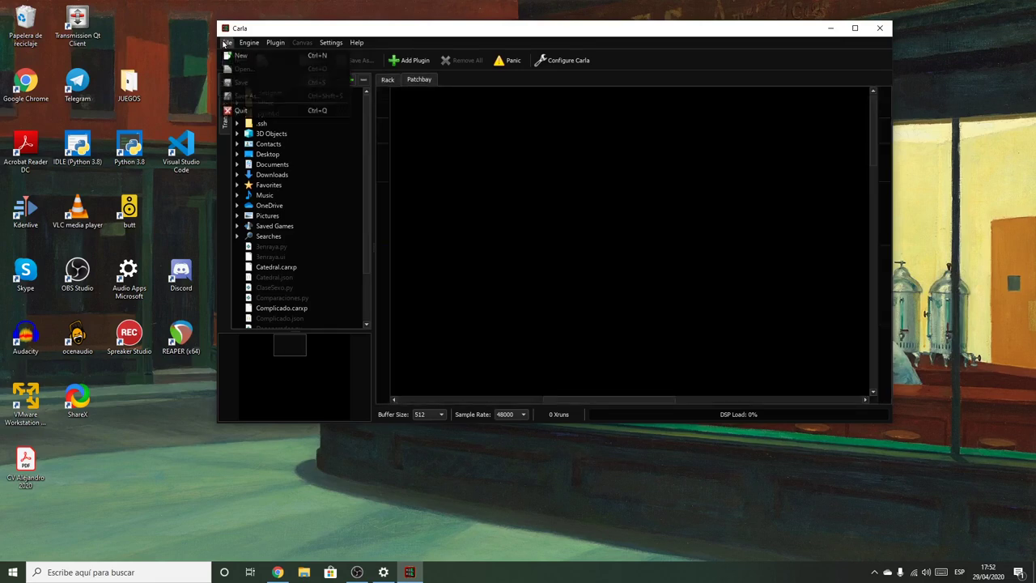
pyautogui.click(243, 110)
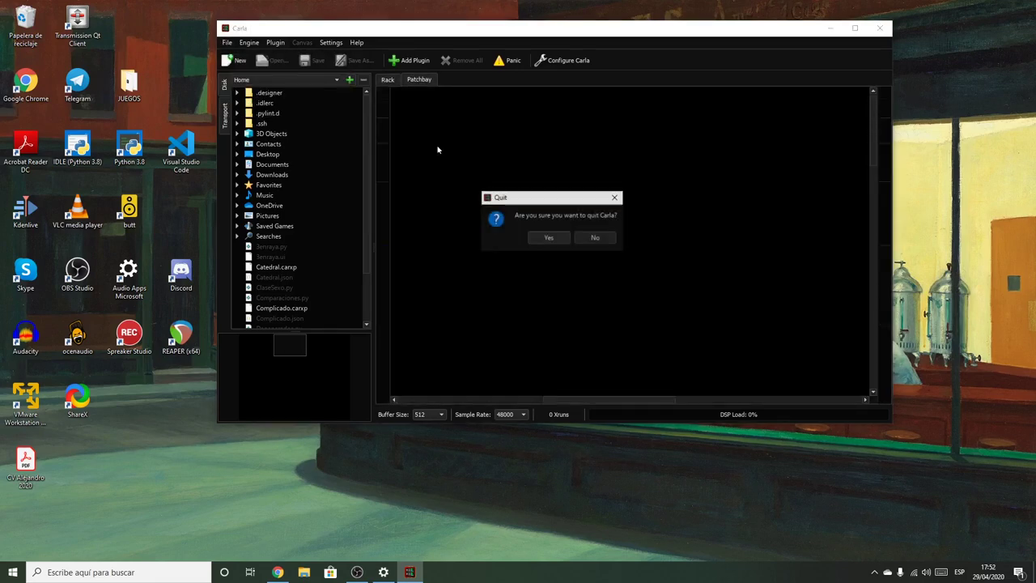
pyautogui.click(548, 237)
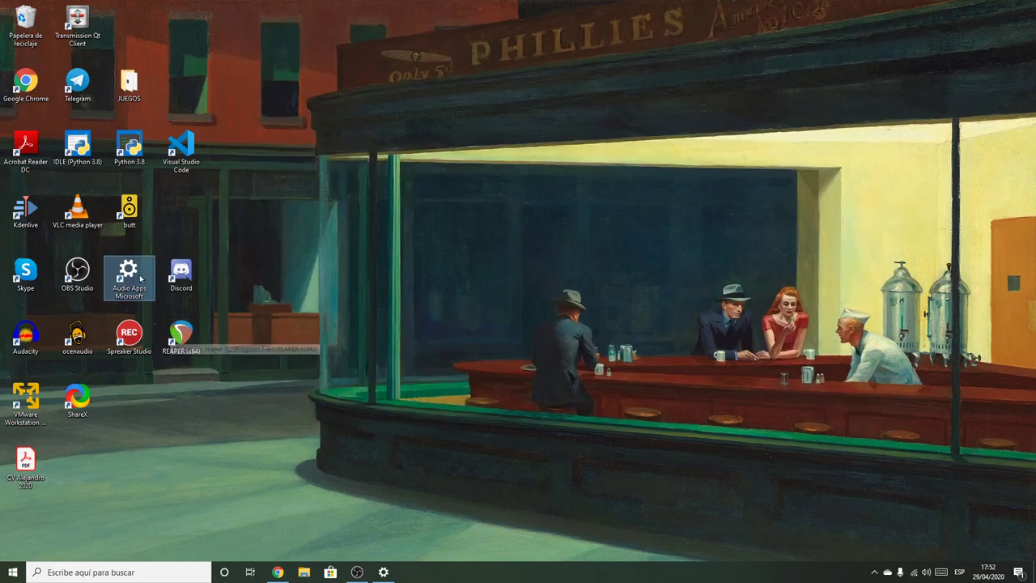
# Launch REAPER (x64) from its desktop shortcut and dismiss the license notice by continuing the evaluation.
pyautogui.click(182, 332)
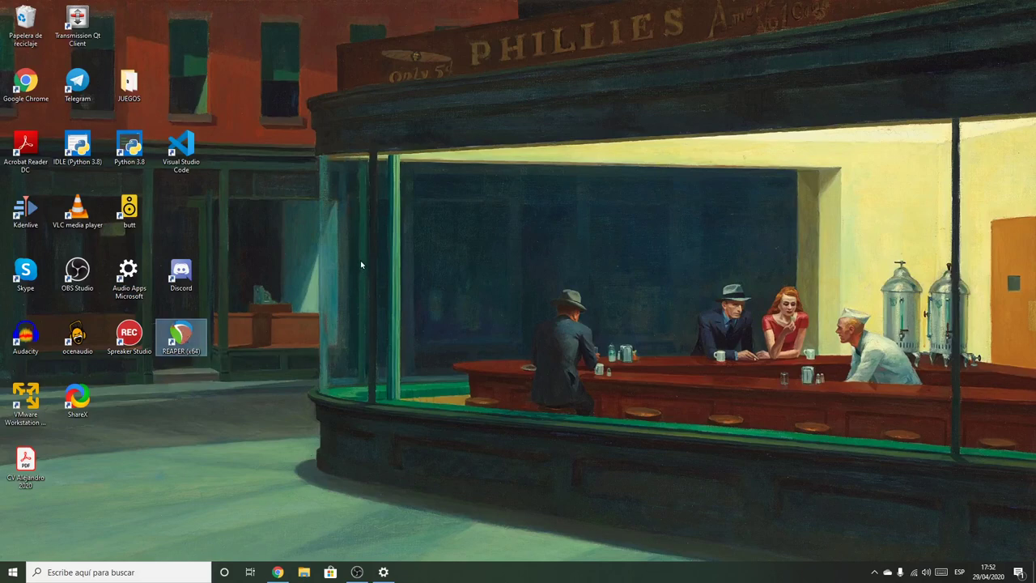
pyautogui.rightClick(182, 335)
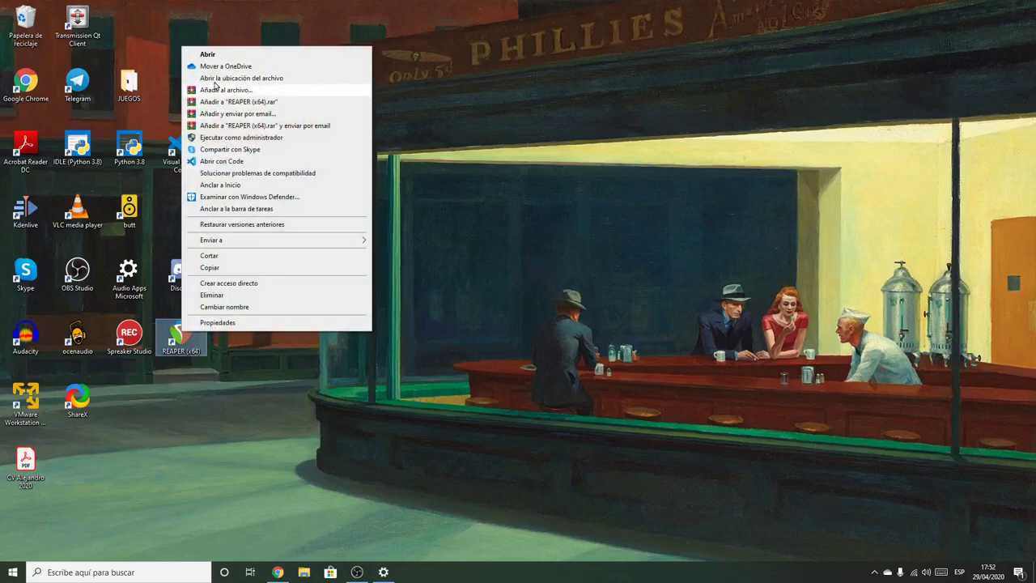
pyautogui.click(209, 56)
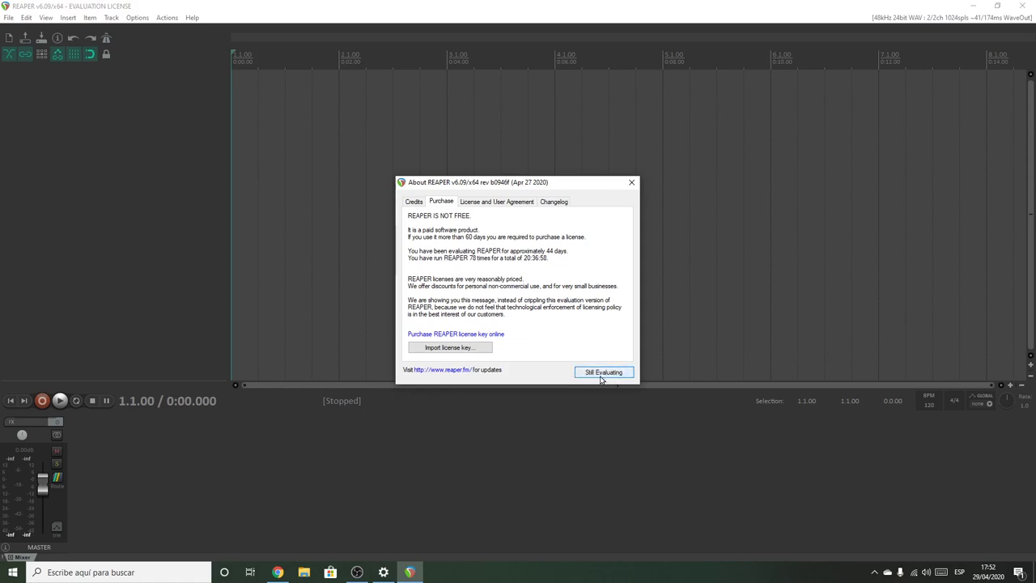
pyautogui.click(608, 372)
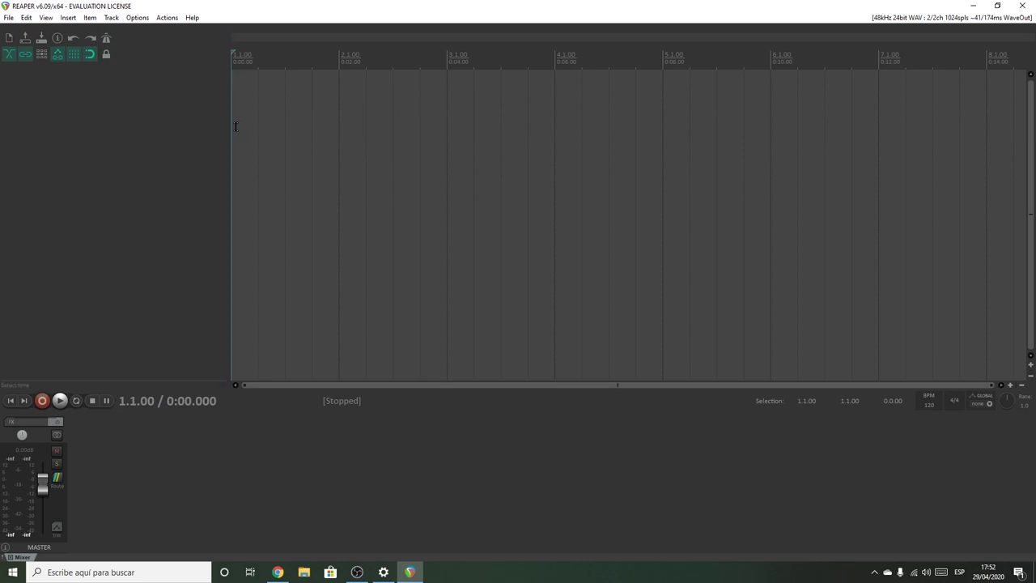
# Open the audio device settings in REAPER's preferences.
pyautogui.click(136, 18)
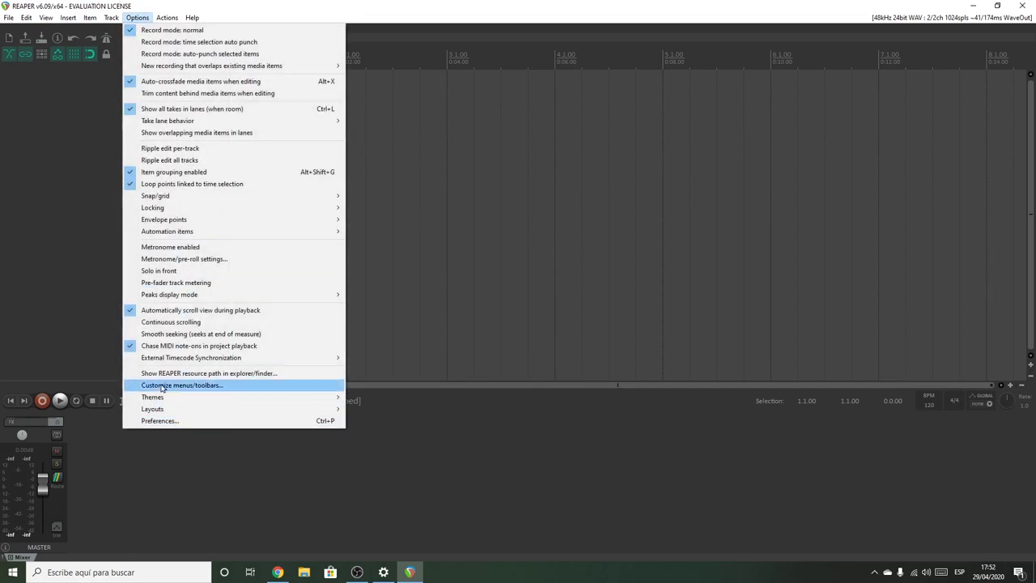
pyautogui.click(159, 421)
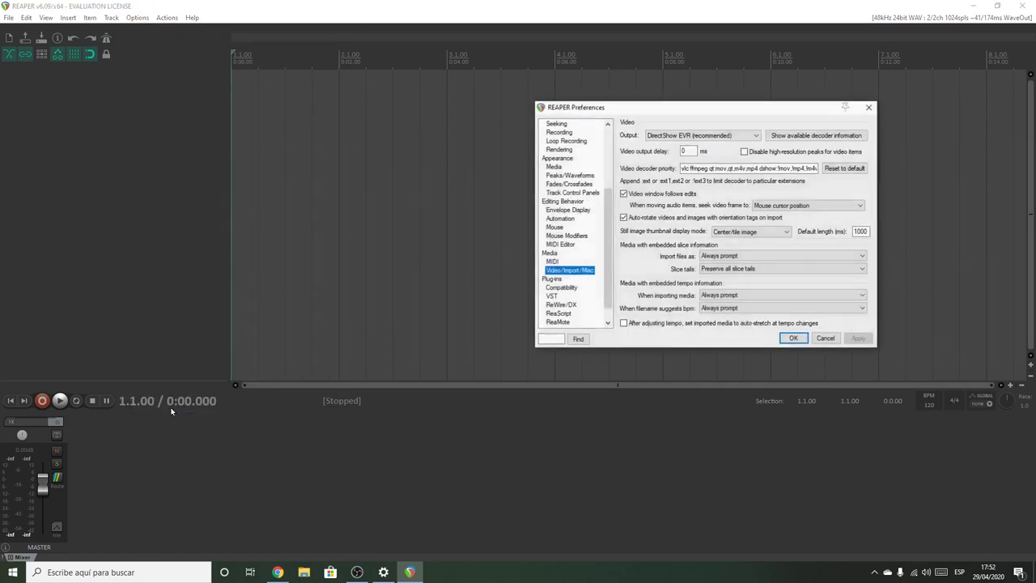
pyautogui.click(609, 157)
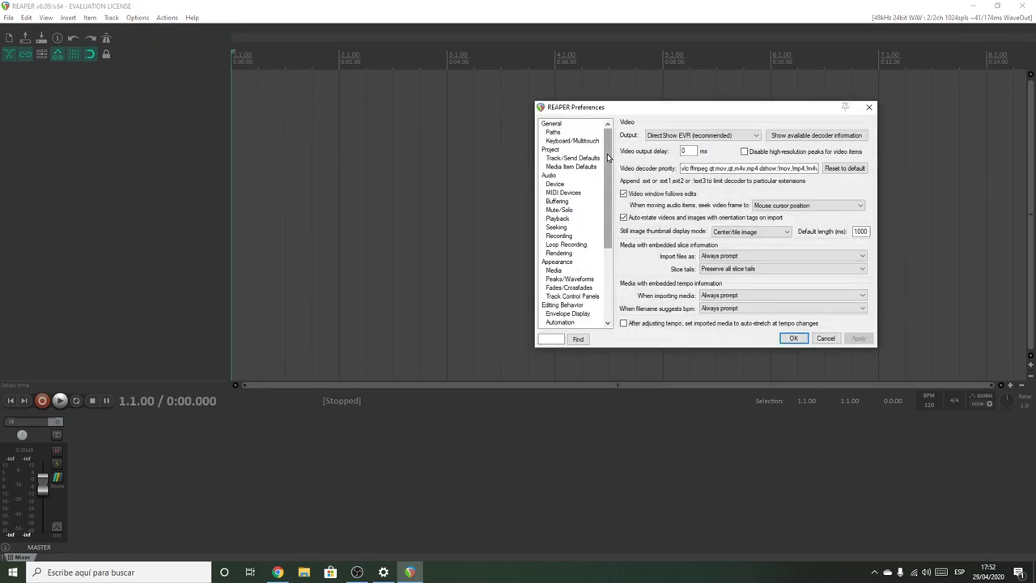
pyautogui.click(558, 186)
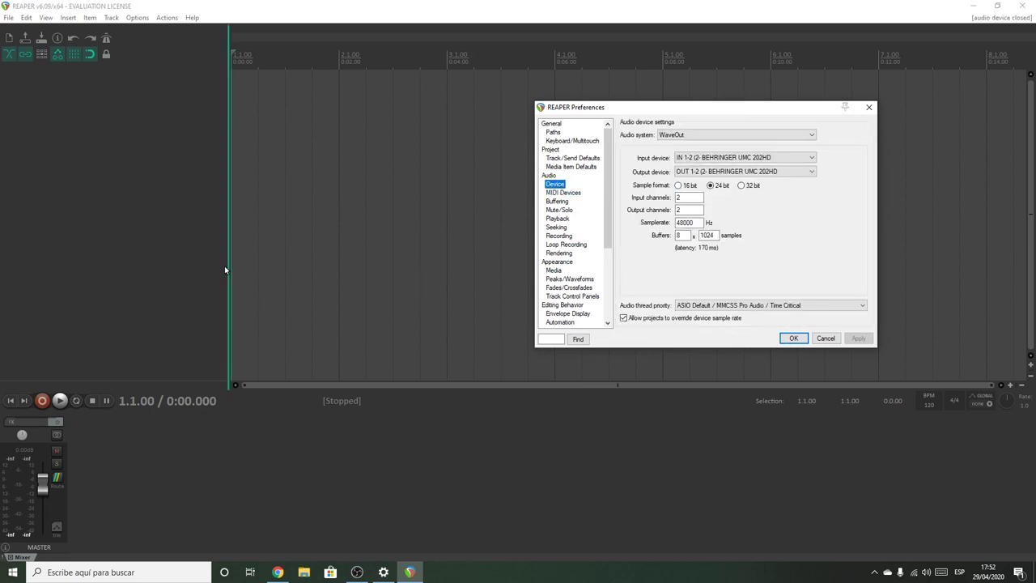
# Review the options of the ASIO audio system, select WaveOut as the audio system, and accept the preferences.
pyautogui.click(721, 138)
pyautogui.click(730, 169)
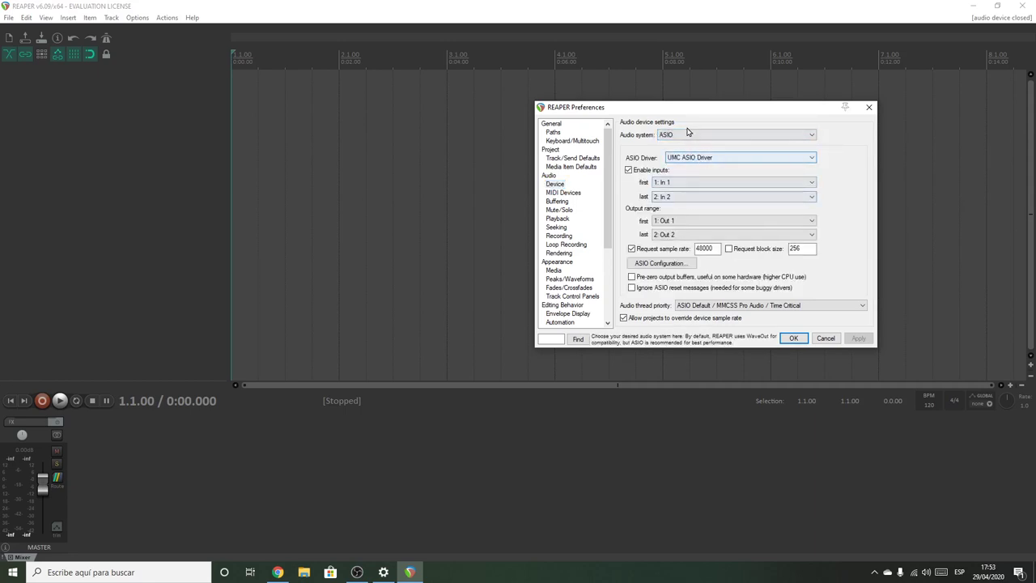
pyautogui.click(705, 135)
pyautogui.click(700, 160)
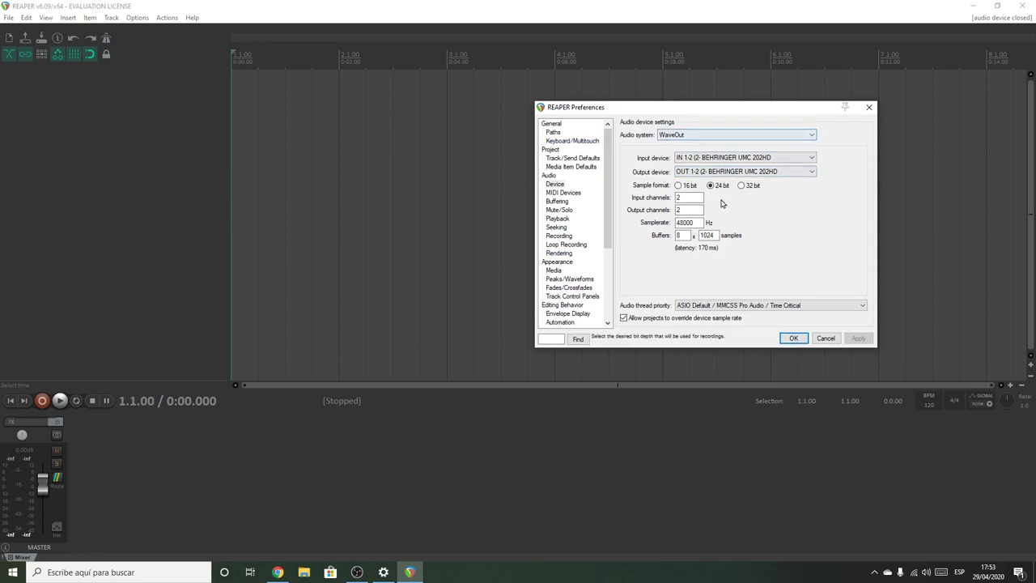
pyautogui.click(793, 339)
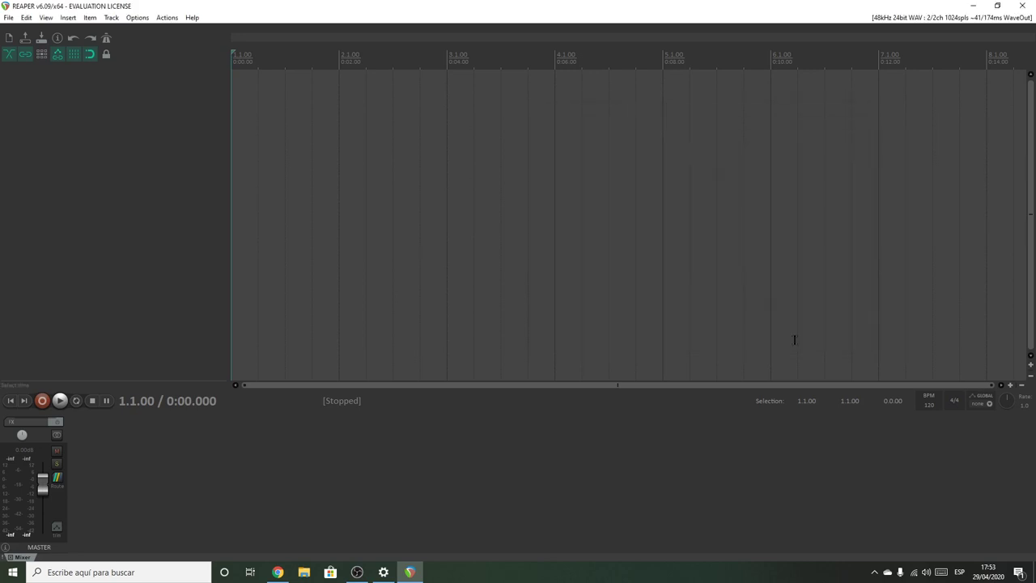
# Insert a new track and check its mono input choices, keeping the Left channel as the input.
pyautogui.rightClick(45, 83)
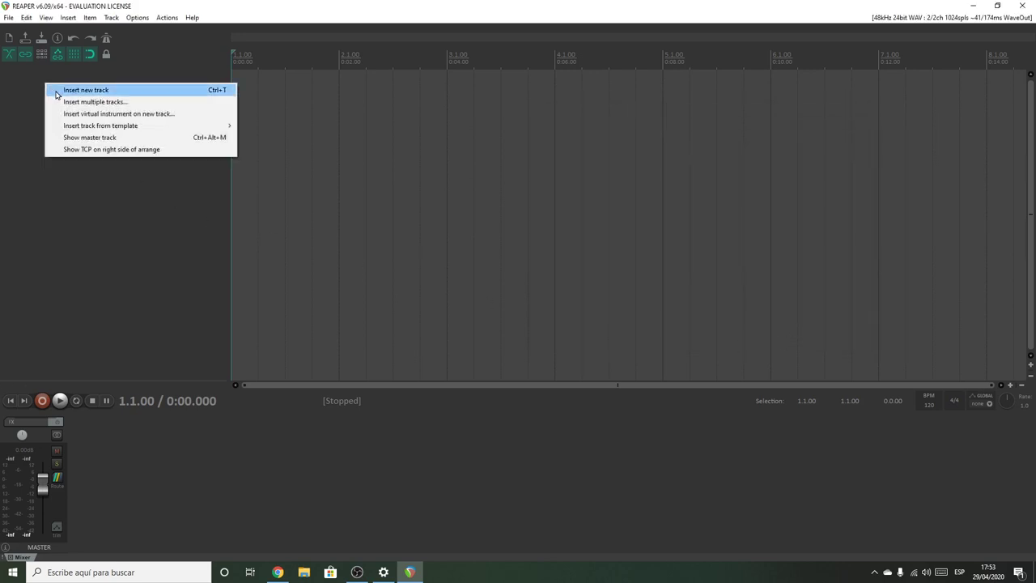
pyautogui.click(109, 91)
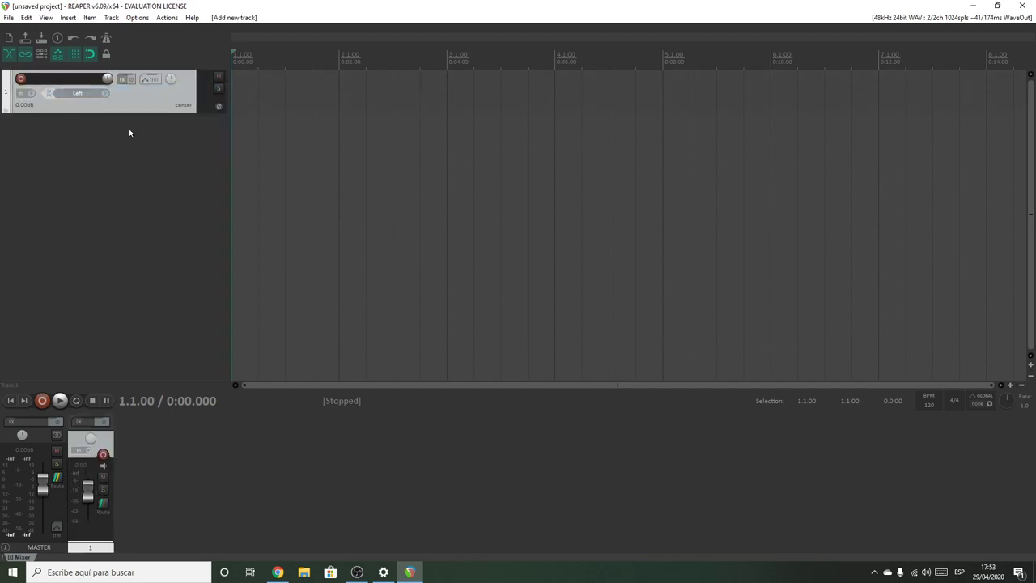
pyautogui.click(91, 93)
pyautogui.moveTo(140, 99)
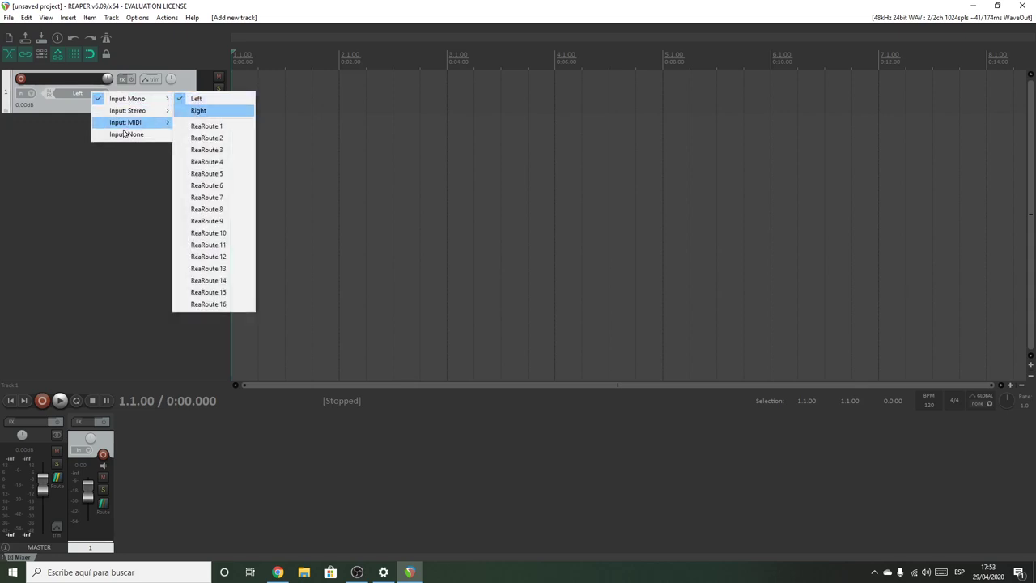
pyautogui.click(88, 174)
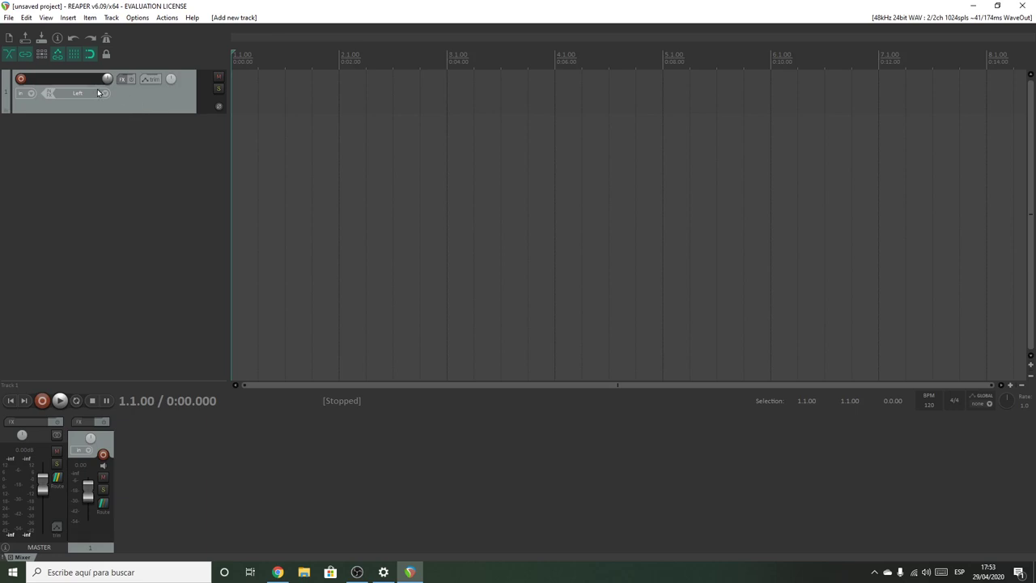
pyautogui.click(76, 95)
pyautogui.moveTo(119, 99)
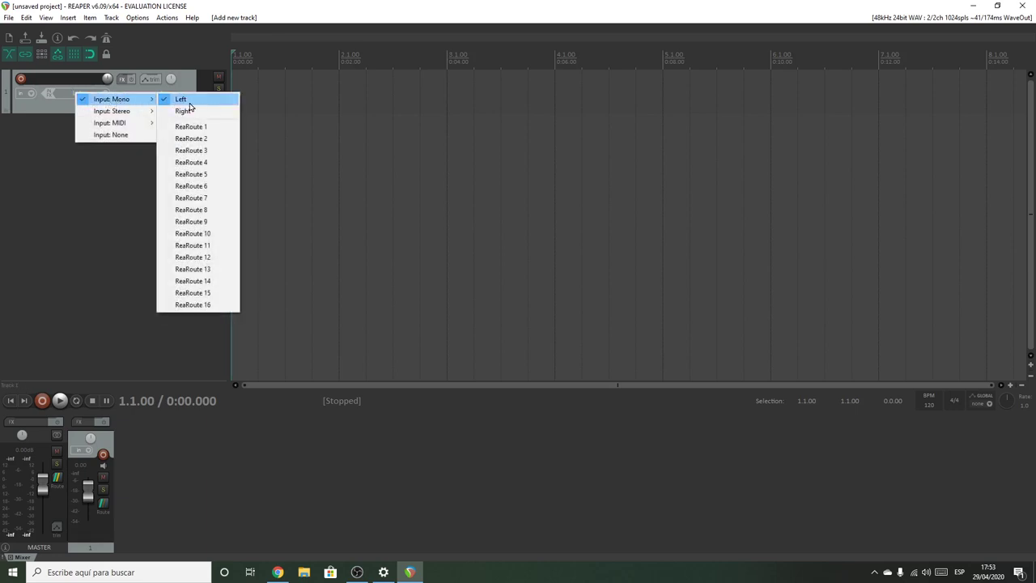
pyautogui.click(78, 178)
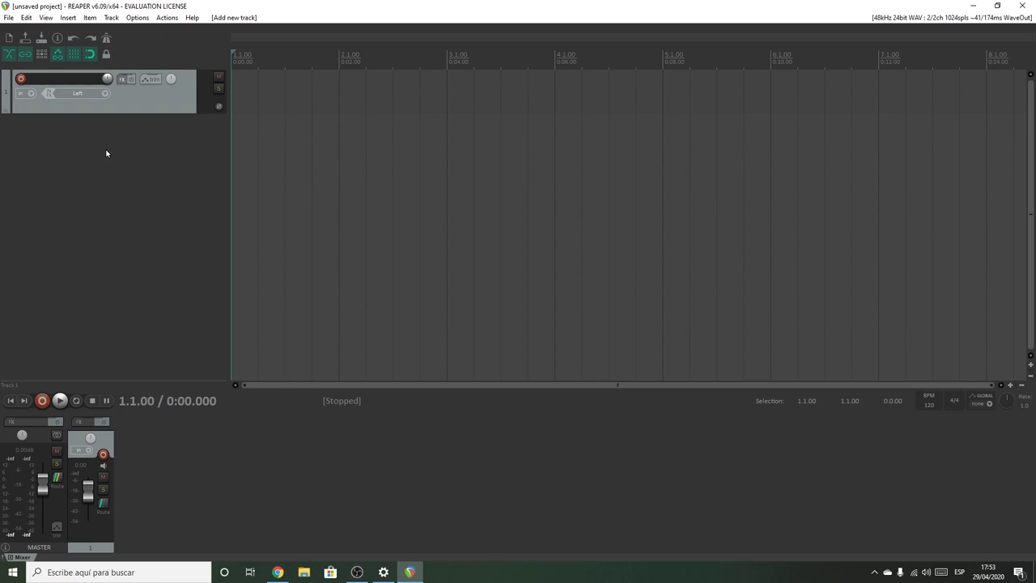
# Review the new track's record modes and input choices without changing them.
pyautogui.click(71, 97)
pyautogui.click(21, 93)
pyautogui.click(21, 93)
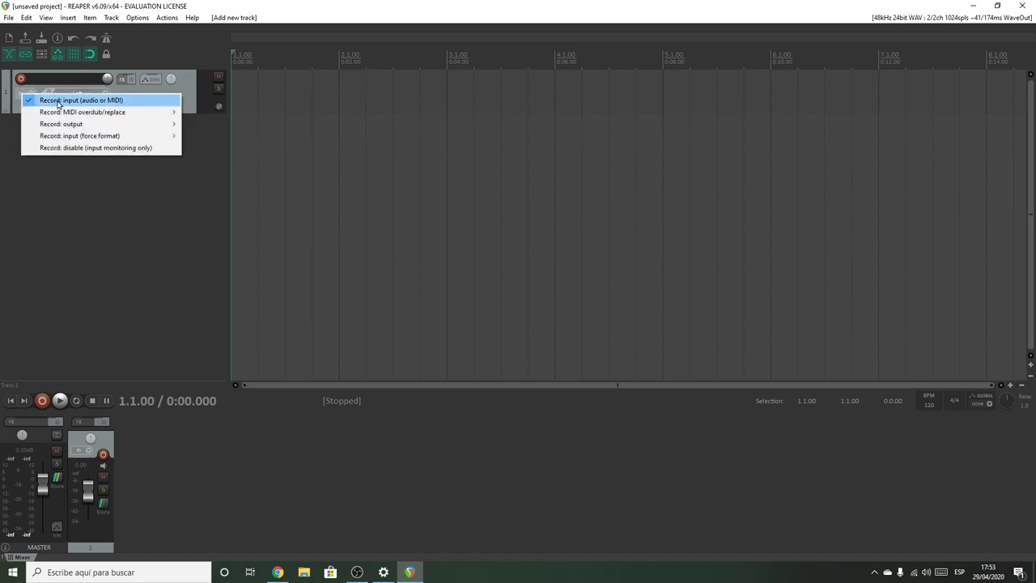
pyautogui.click(19, 178)
pyautogui.click(65, 92)
pyautogui.moveTo(111, 103)
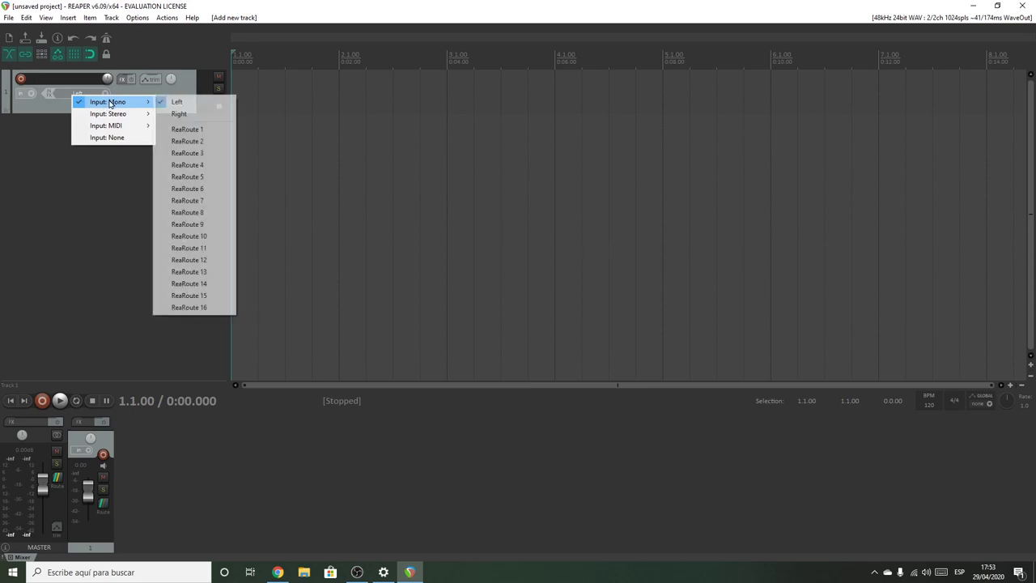
pyautogui.click(103, 188)
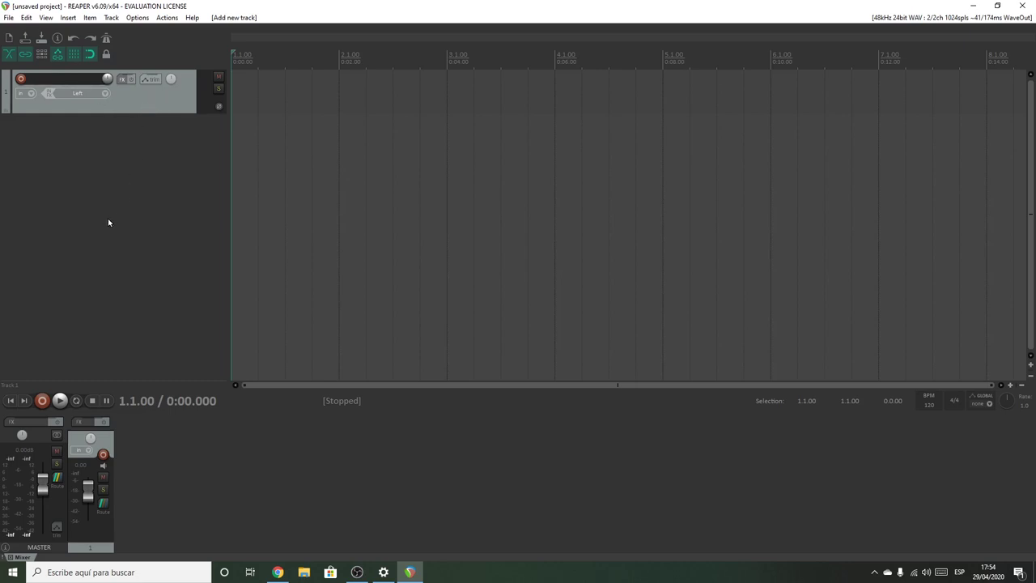
# Arm the track, record and save a clip of about three seconds, and play it back.
pyautogui.click(21, 80)
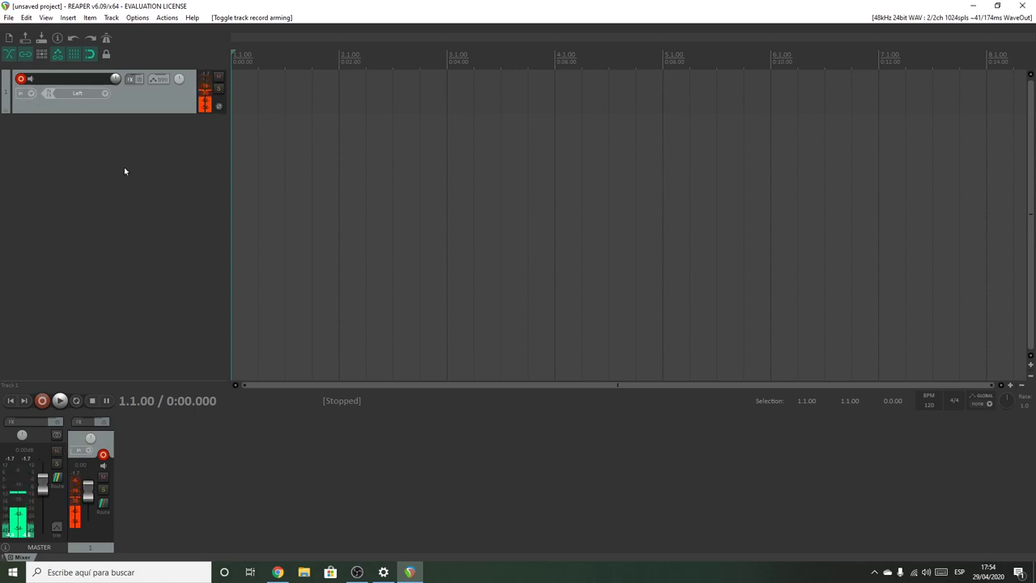
pyautogui.click(42, 400)
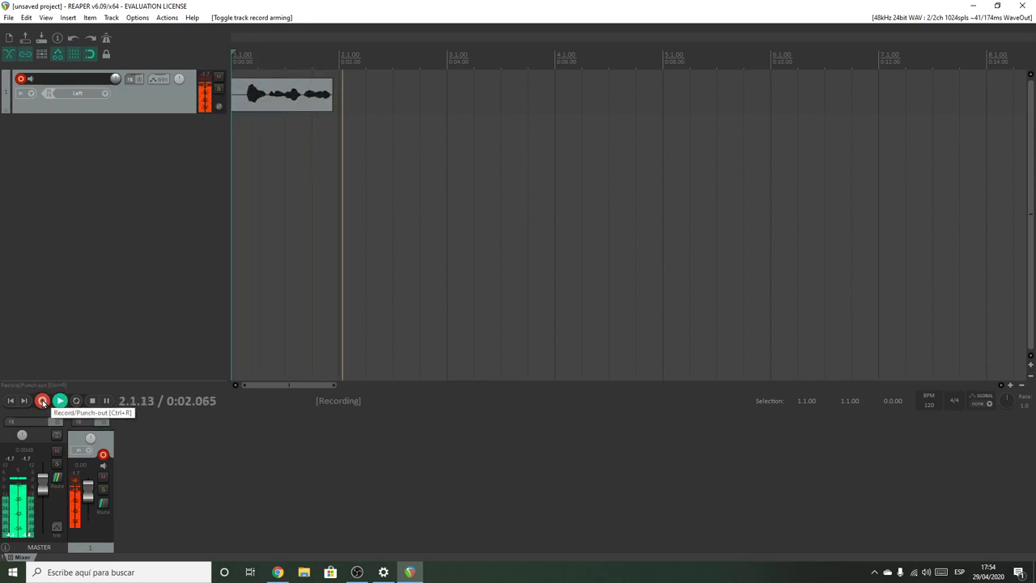
pyautogui.click(92, 401)
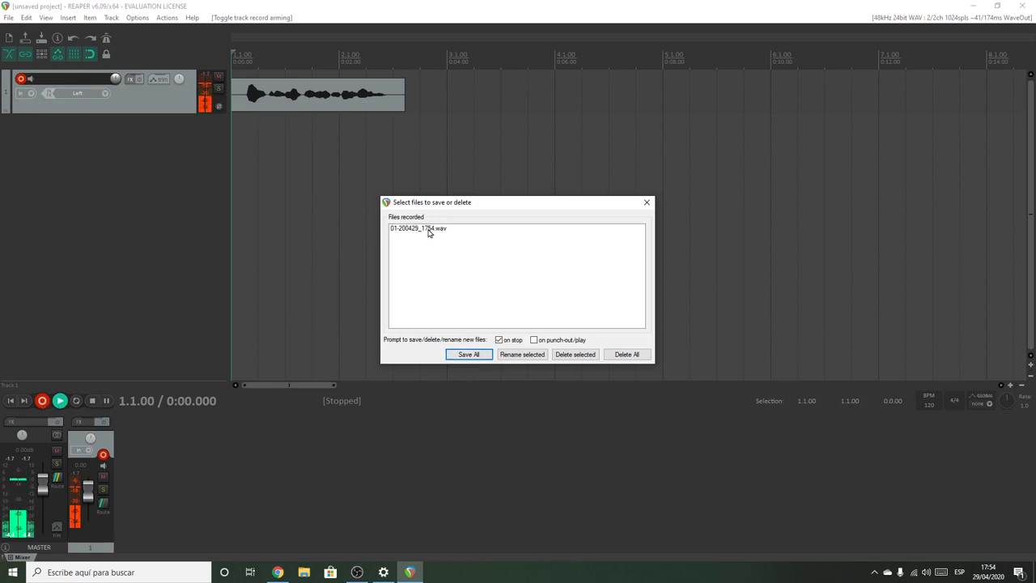
pyautogui.click(472, 356)
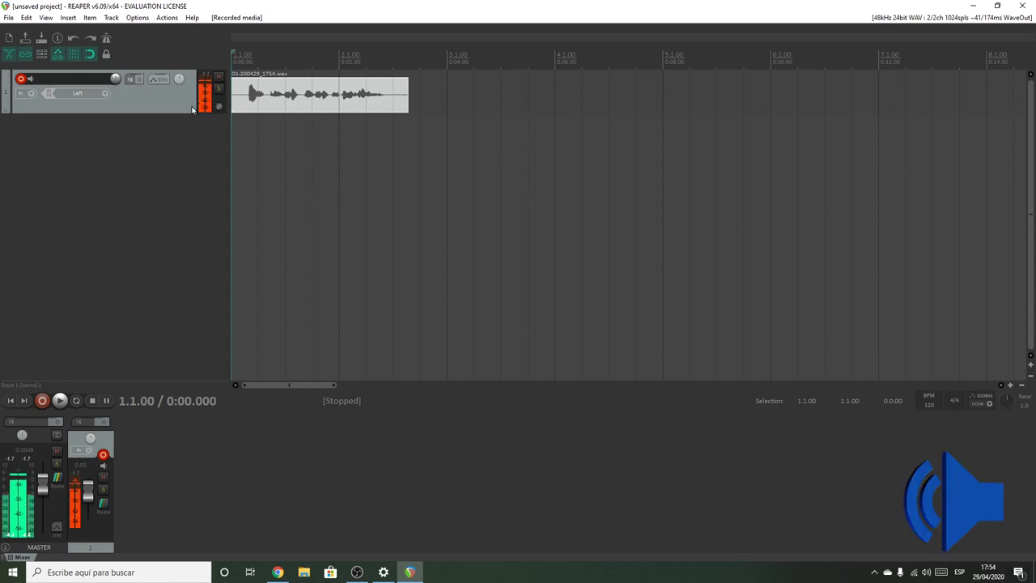
pyautogui.click(59, 401)
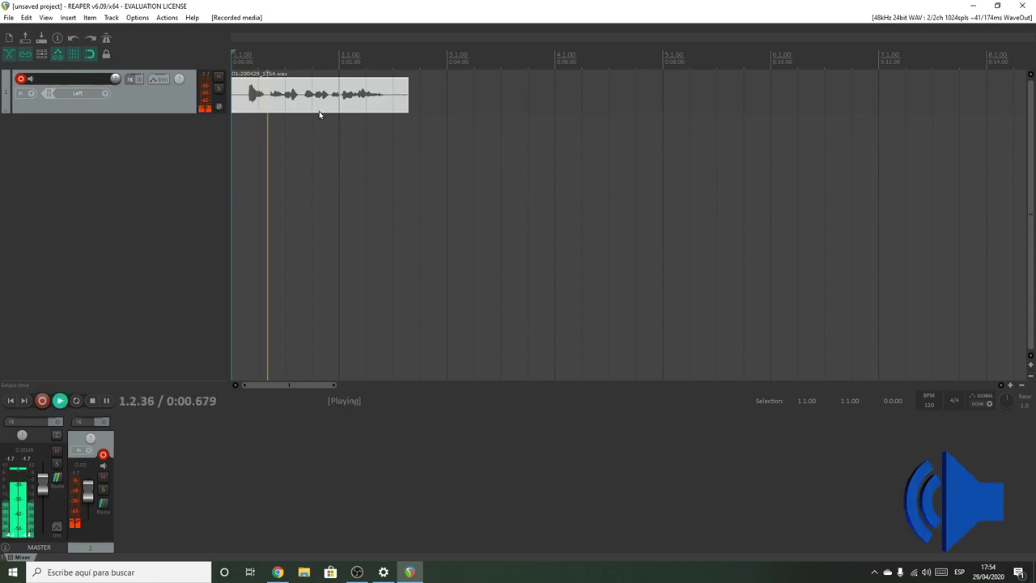
pyautogui.click(91, 401)
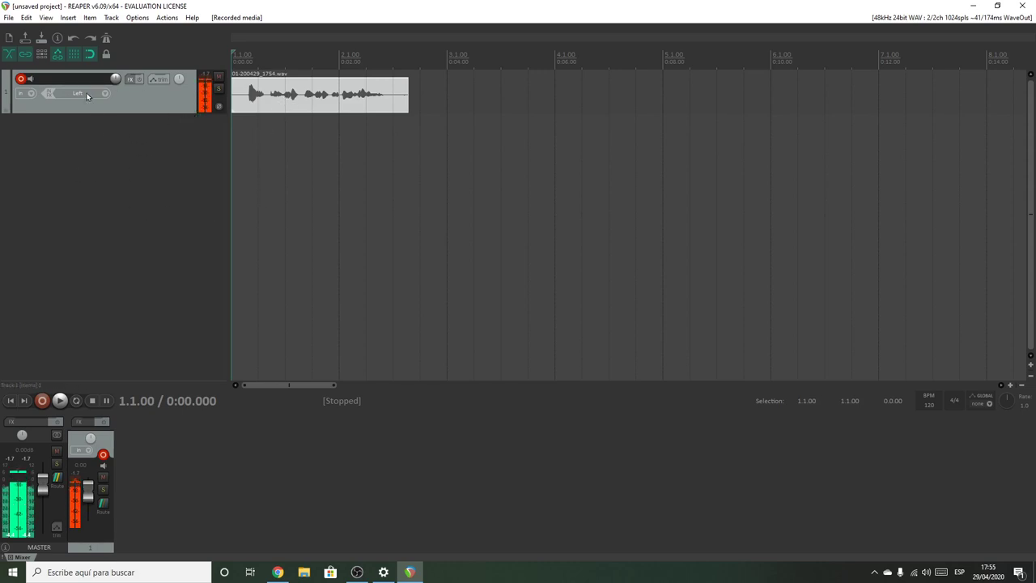
# Filter the plugin list for "gate" and add VST: ReaGate (Cockos) to track 1's effects chain.
pyautogui.click(132, 79)
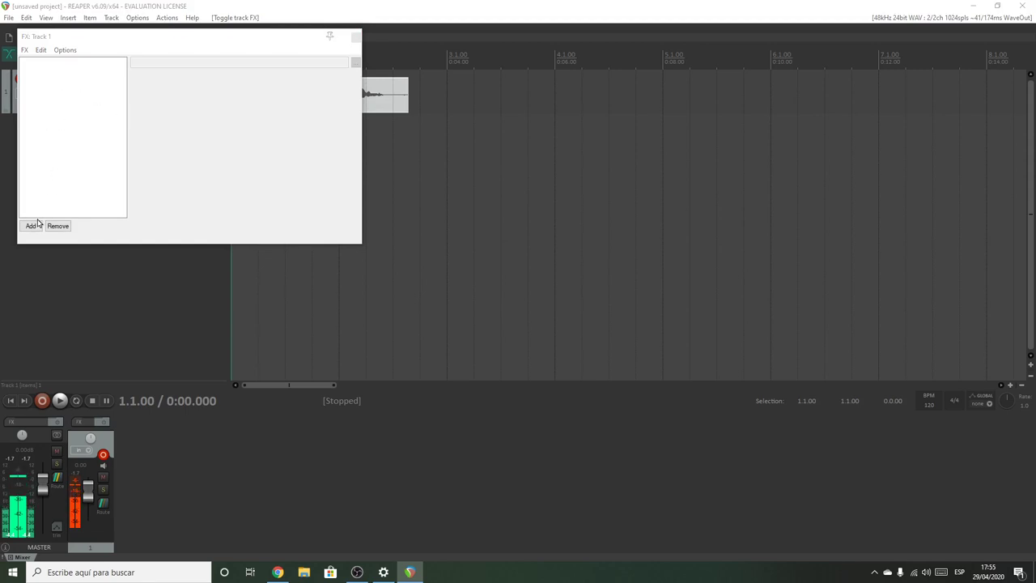
pyautogui.click(30, 227)
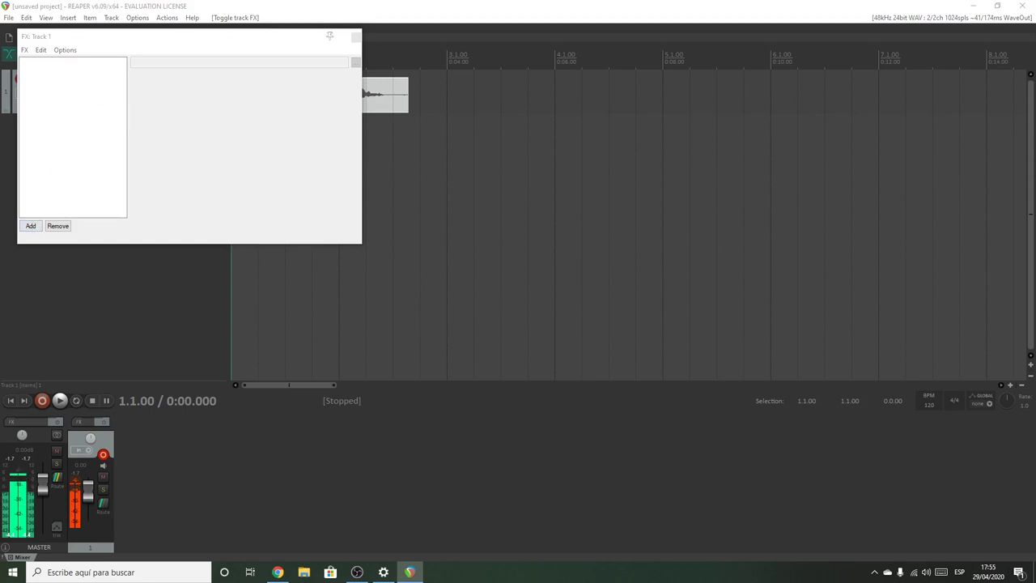
pyautogui.moveTo(377, 198); pyautogui.dragTo(532, 122)
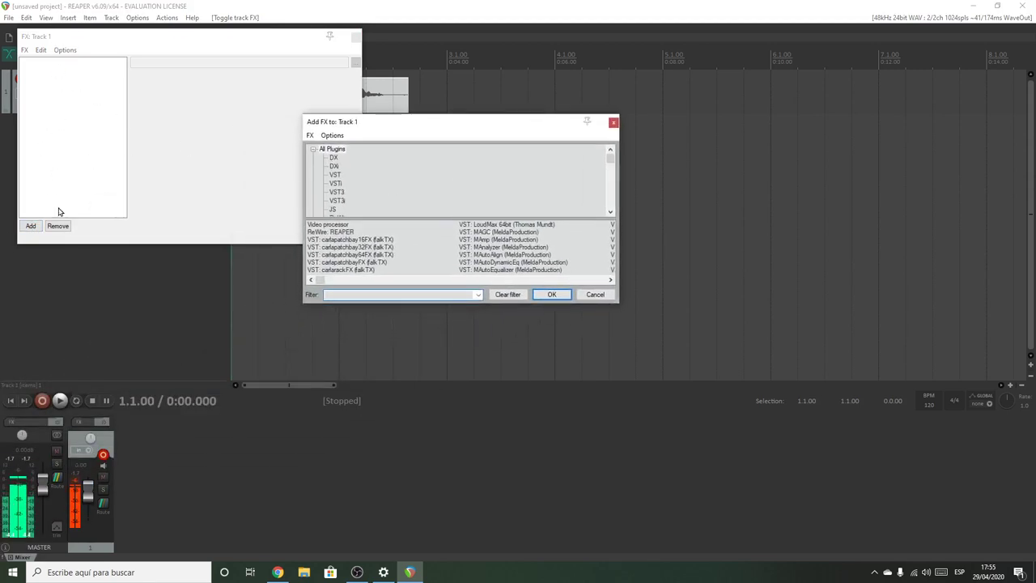
pyautogui.moveTo(453, 128); pyautogui.dragTo(561, 191)
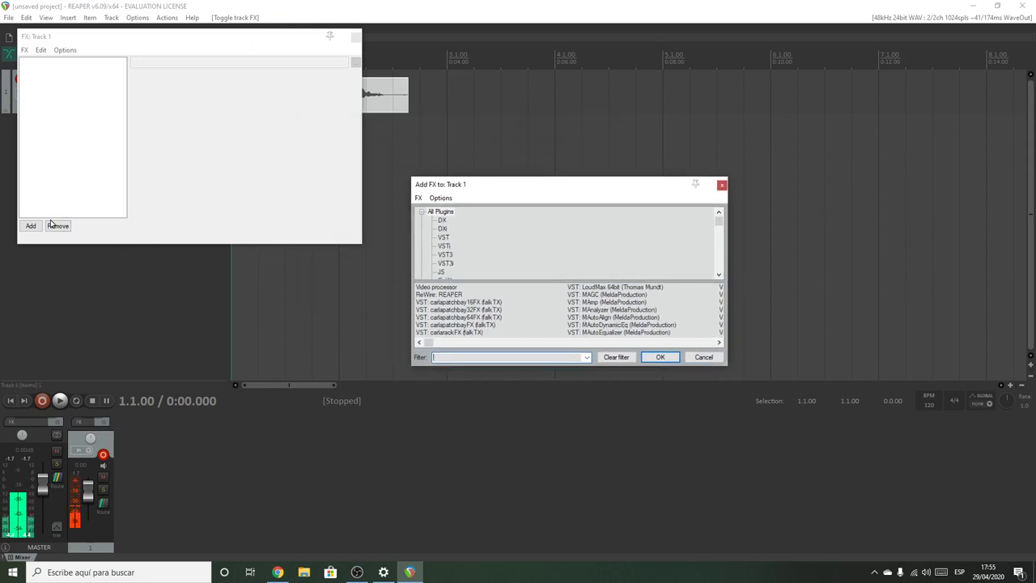
pyautogui.click(30, 227)
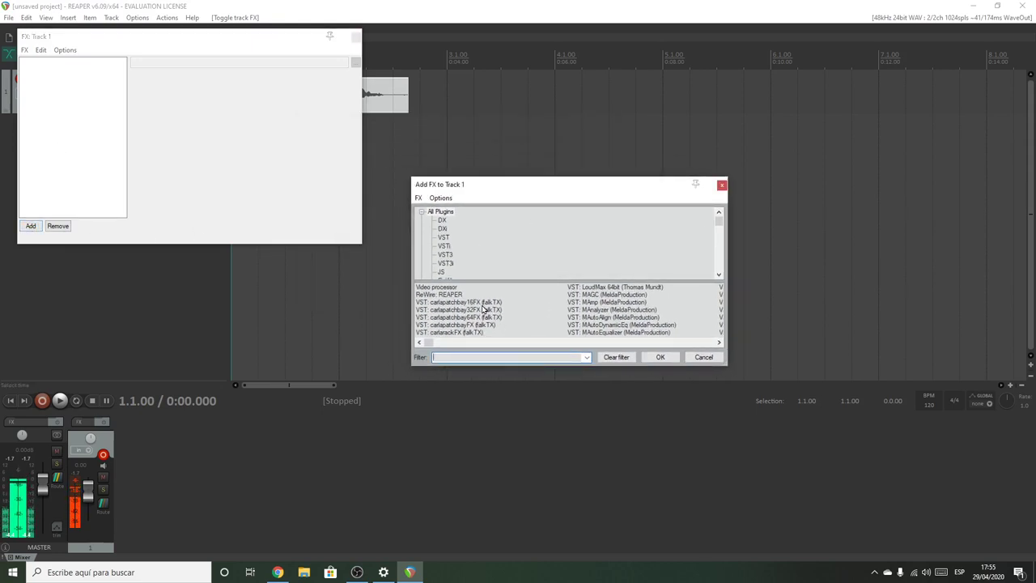
pyautogui.scroll(-1, 569, 318)
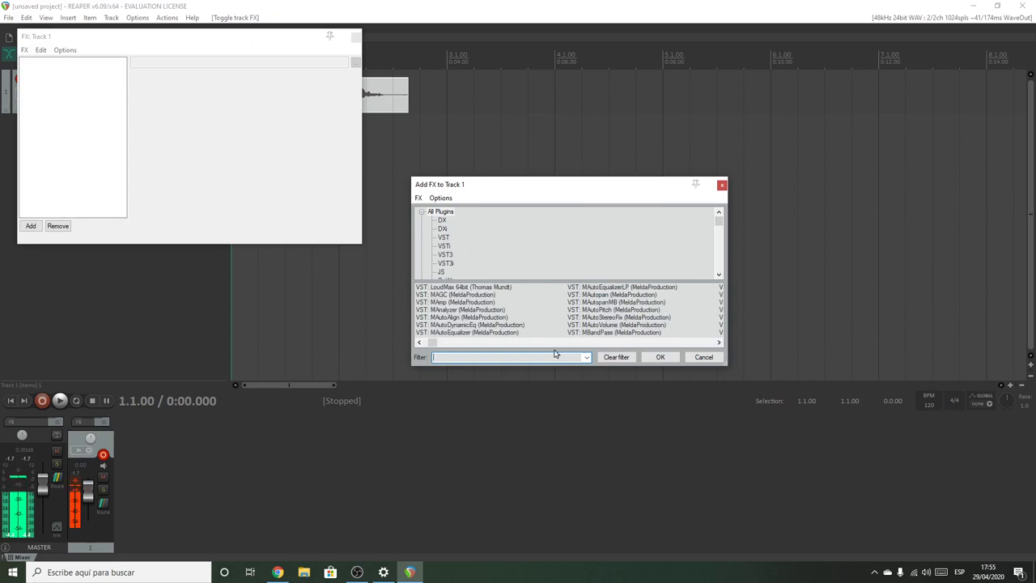
pyautogui.scroll(-7, 548, 346)
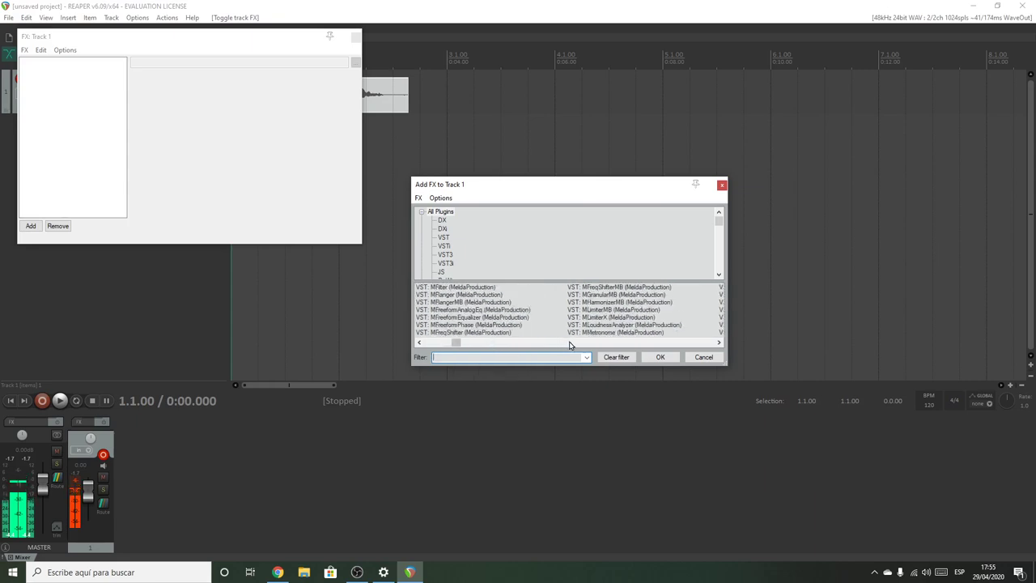
pyautogui.scroll(-3, 575, 345)
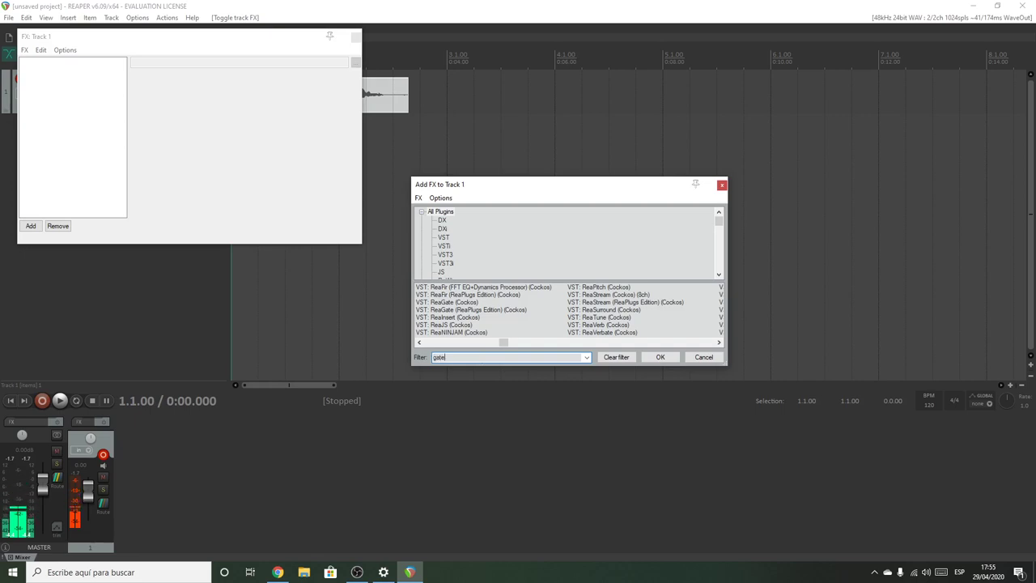
pyautogui.click(455, 288)
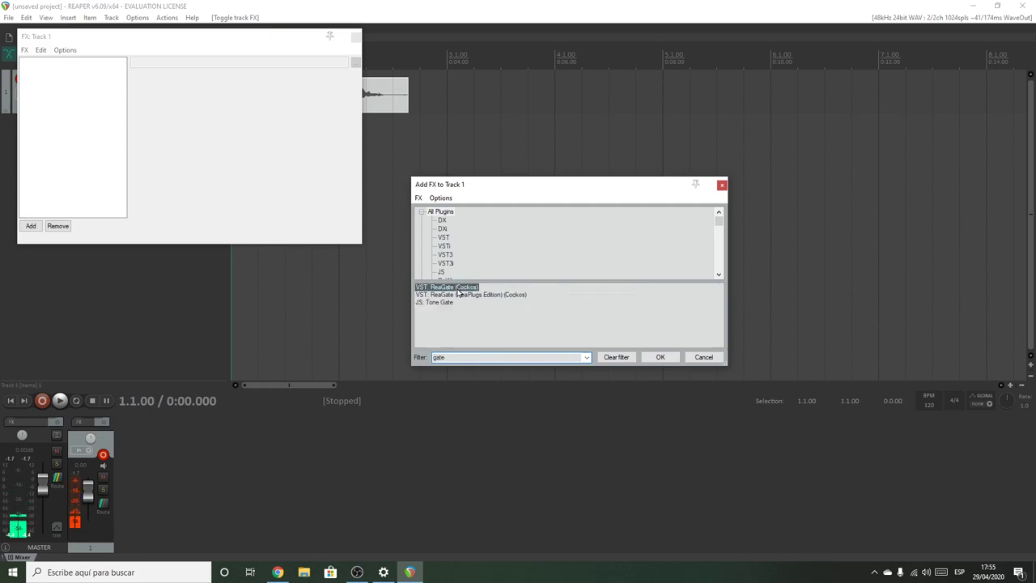
pyautogui.click(660, 357)
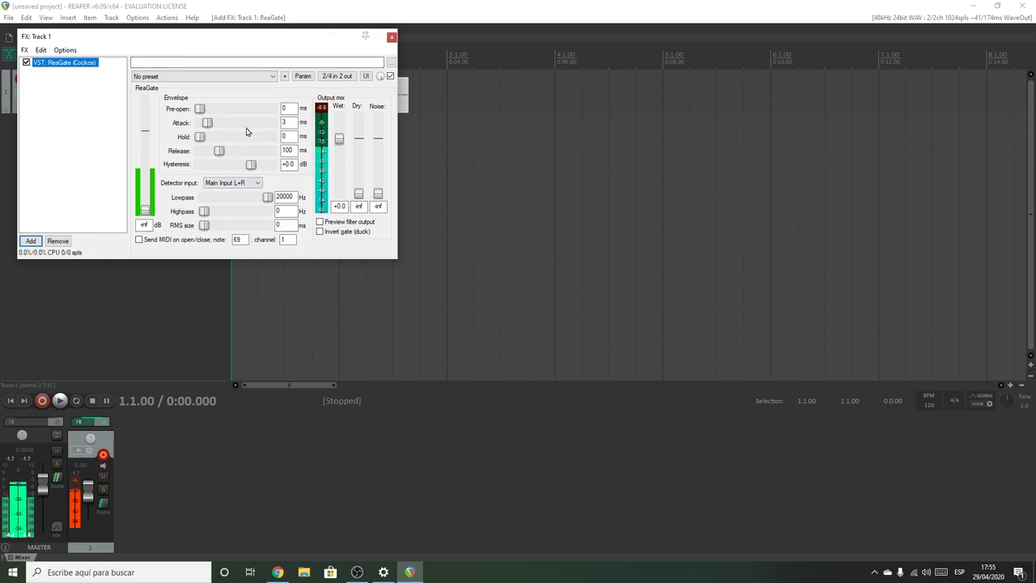
# Set the ReaGate threshold to -38.8 dB and close the track's effects window.
pyautogui.moveTo(254, 37); pyautogui.dragTo(578, 133)
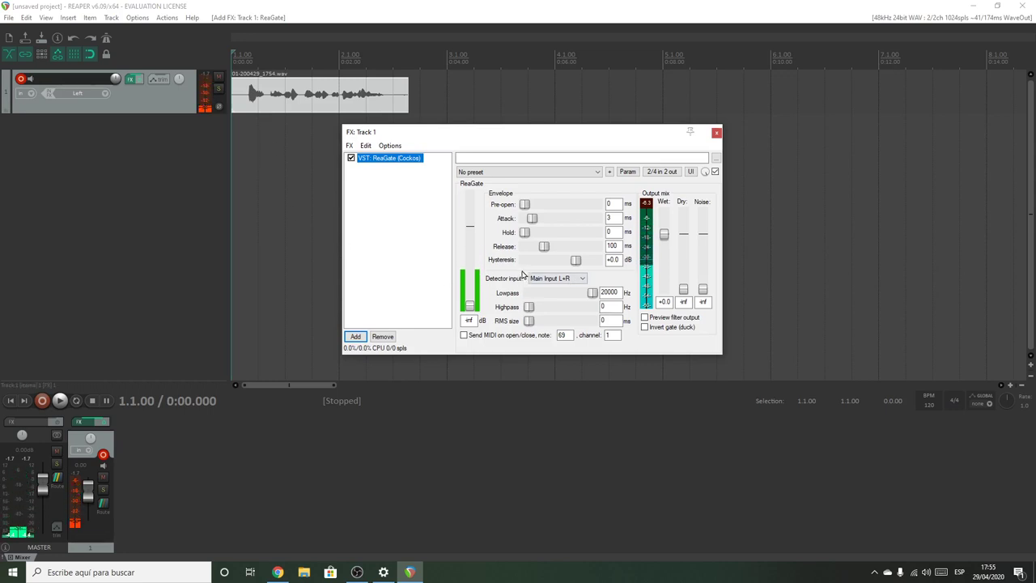
pyautogui.moveTo(471, 311); pyautogui.dragTo(471, 290)
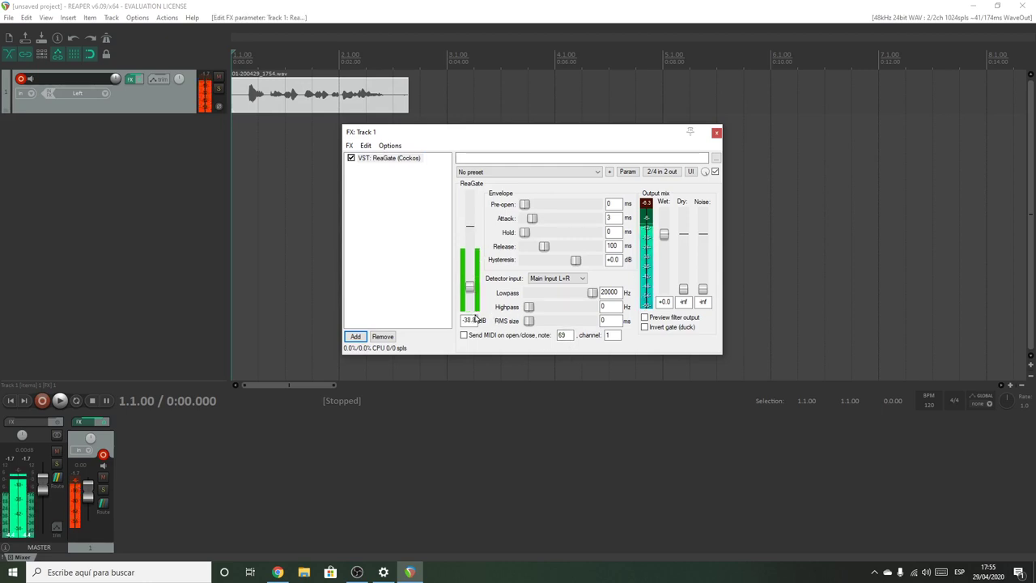
pyautogui.click(716, 132)
# Reopen track 1's effects chain, remove ReaGate from it, and close the window.
pyautogui.click(134, 79)
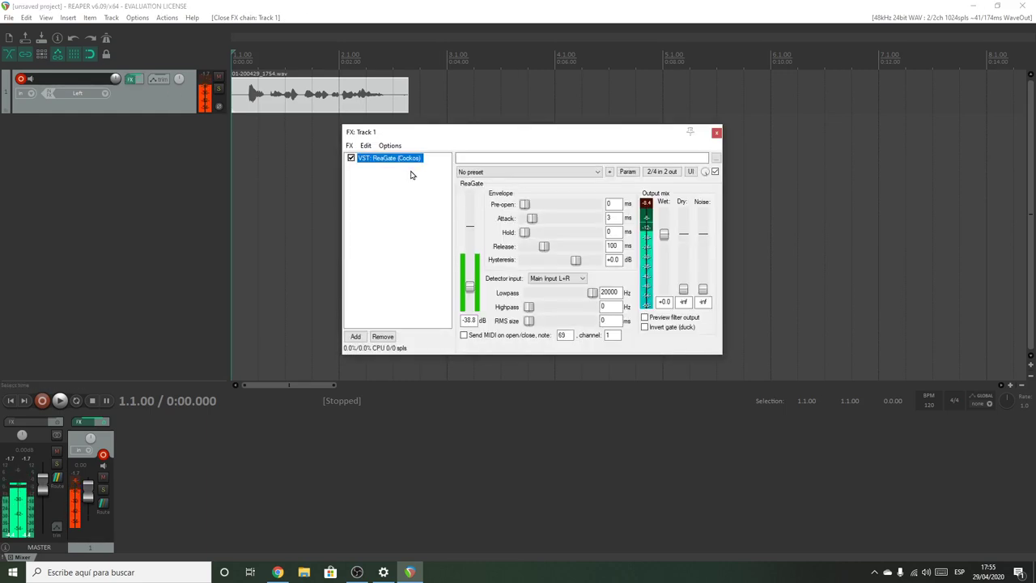
pyautogui.click(381, 337)
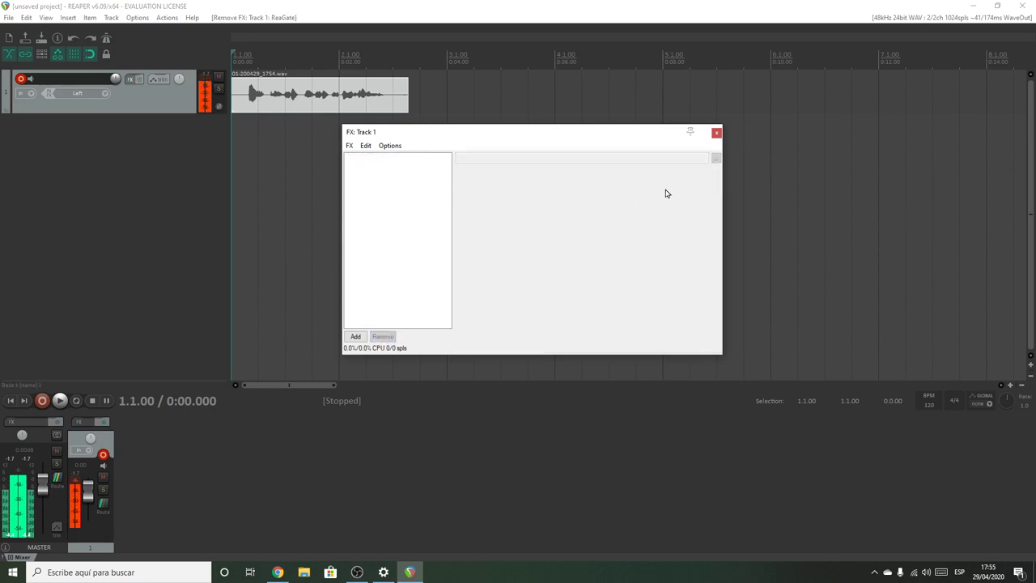
pyautogui.click(716, 132)
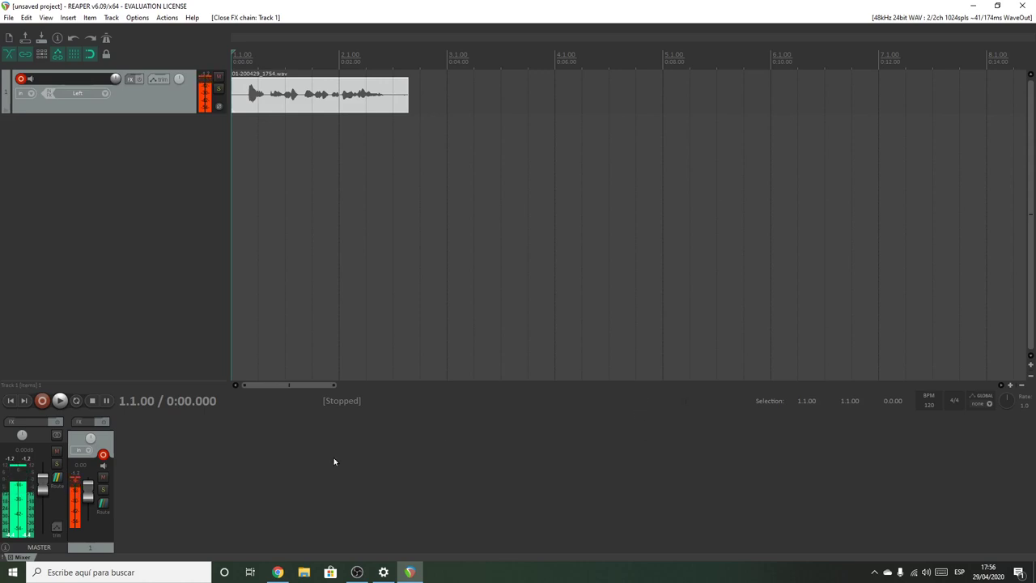
# Search Windows for "carla" and launch Carla.exe.
pyautogui.click(113, 572)
pyautogui.write('carla')
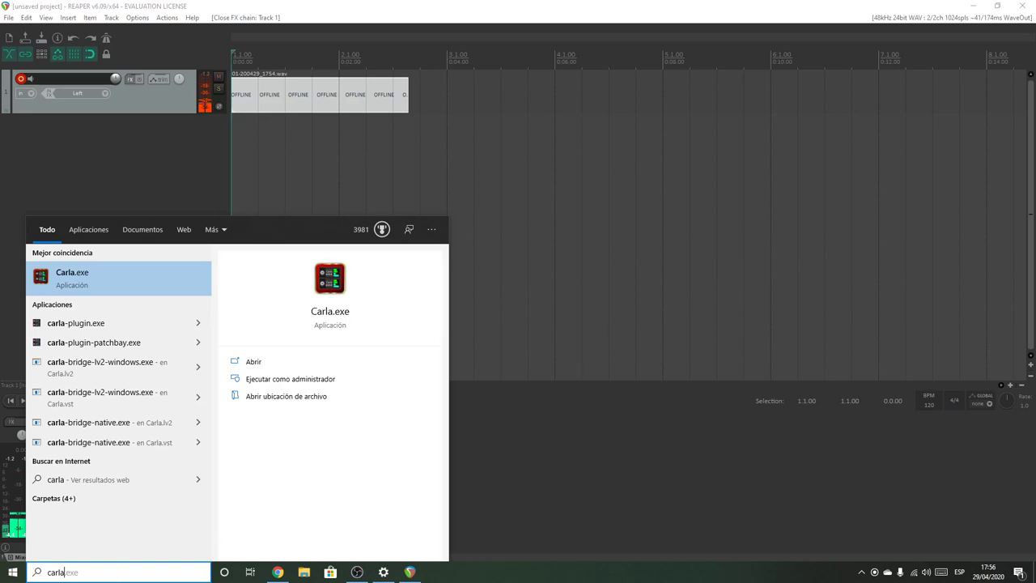
pyautogui.click(71, 273)
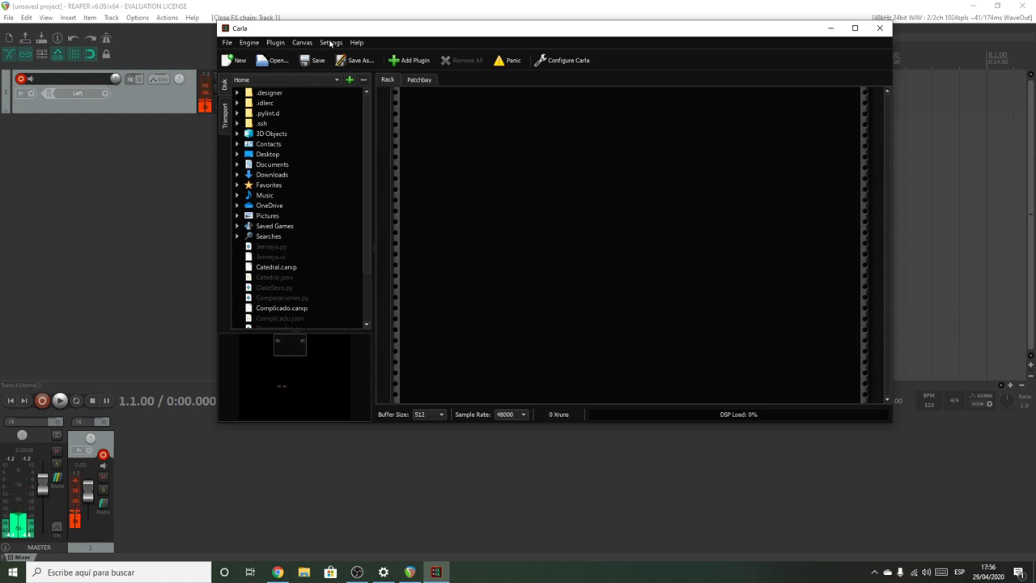
# Stop the Carla audio engine and open the engine page of Carla's settings.
pyautogui.click(251, 43)
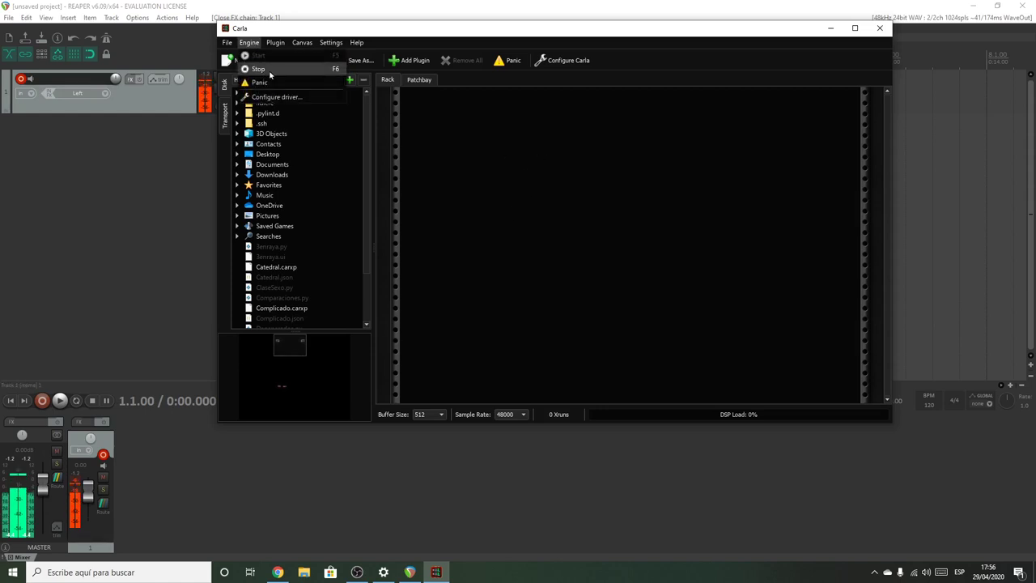
pyautogui.click(263, 69)
pyautogui.click(251, 43)
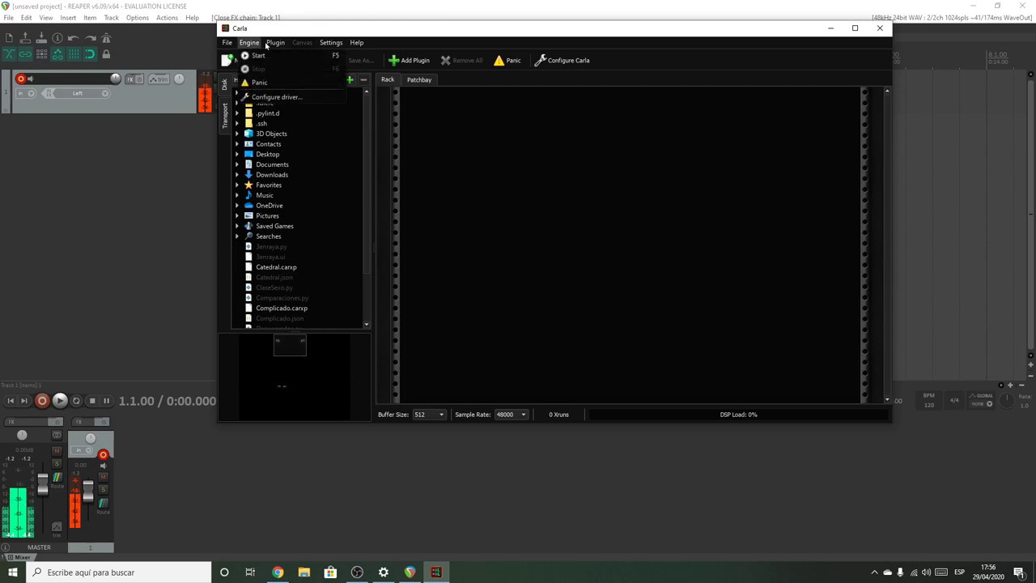
pyautogui.click(330, 43)
pyautogui.click(330, 43)
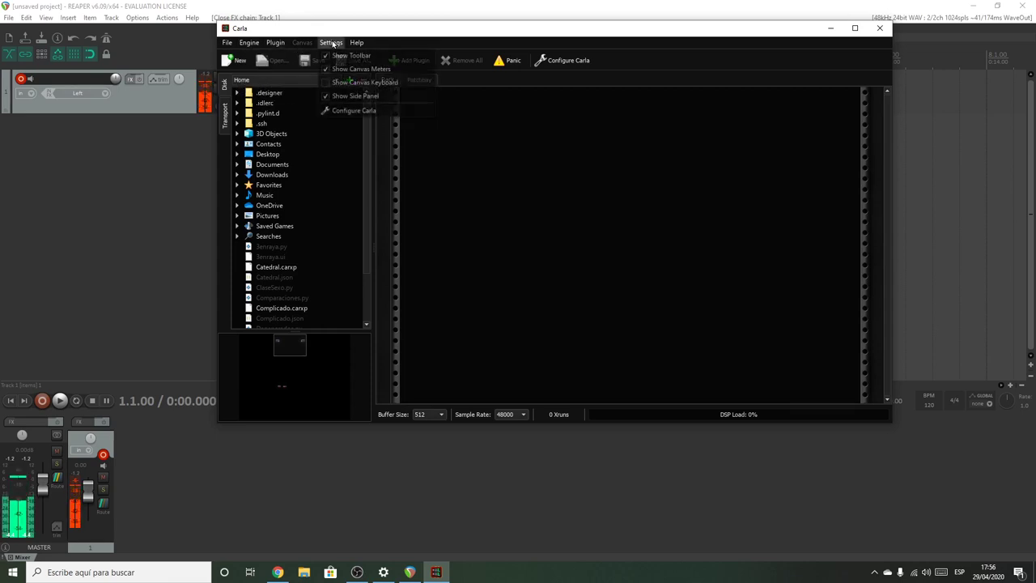
pyautogui.click(352, 110)
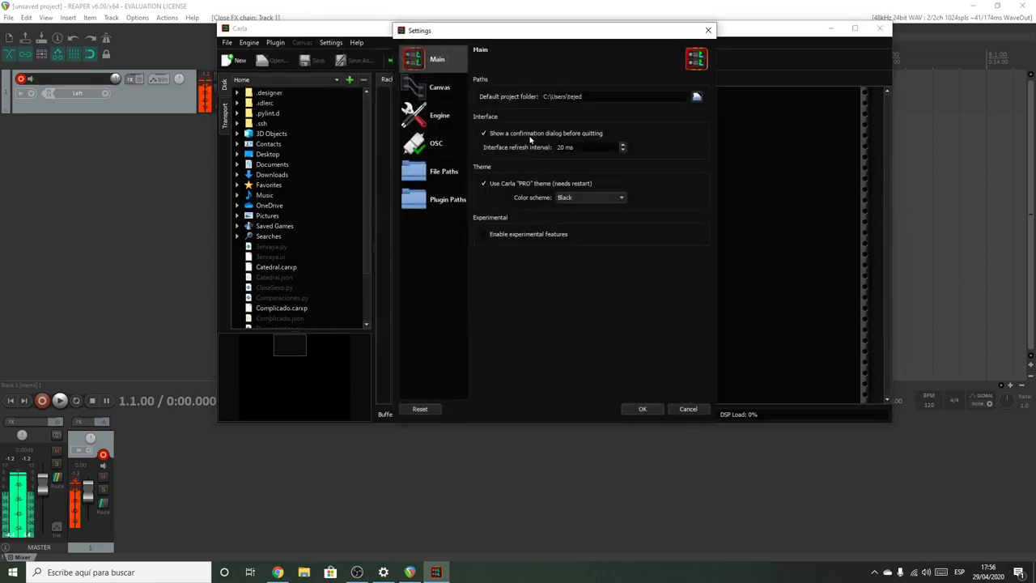
pyautogui.click(441, 116)
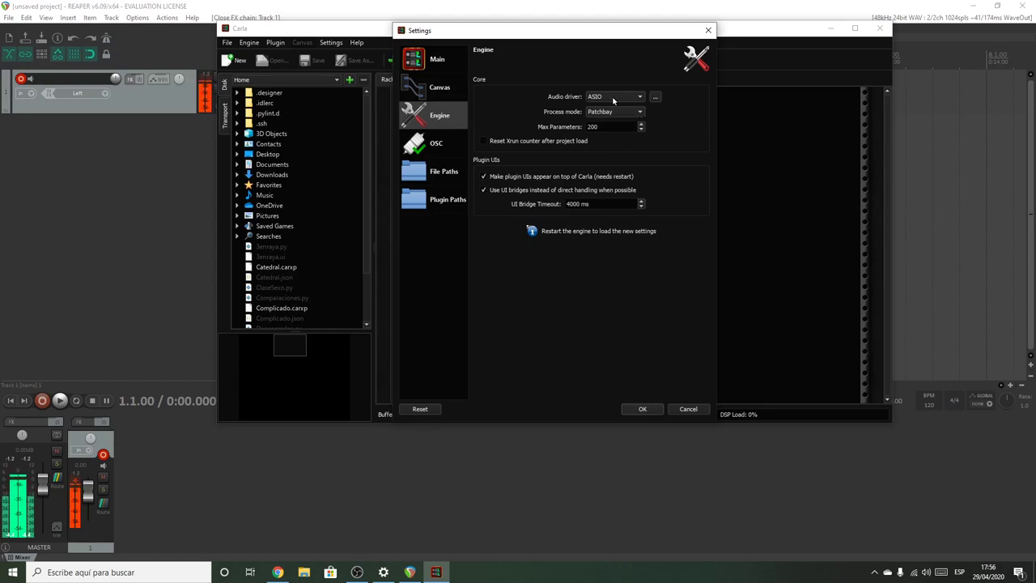
# Set the ASIO driver's device to ReaRoute ASIO (x64), accept the settings, and start the engine again.
pyautogui.click(656, 98)
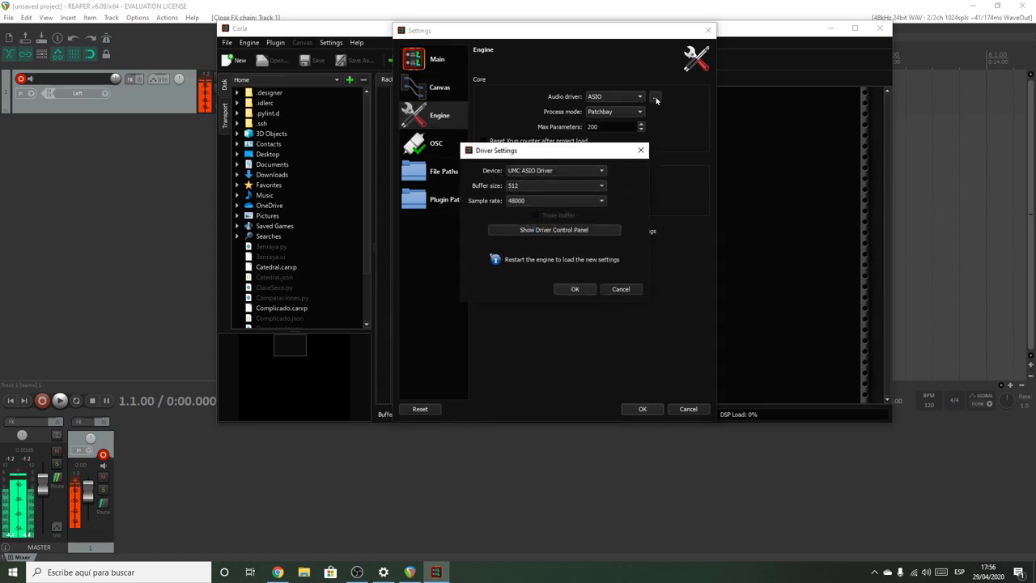
pyautogui.click(601, 171)
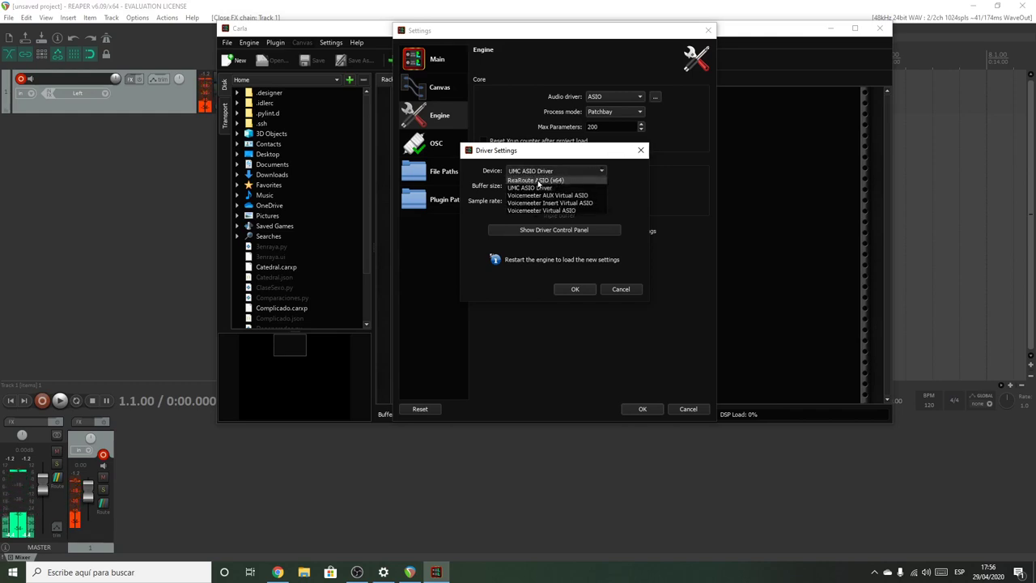
pyautogui.click(540, 180)
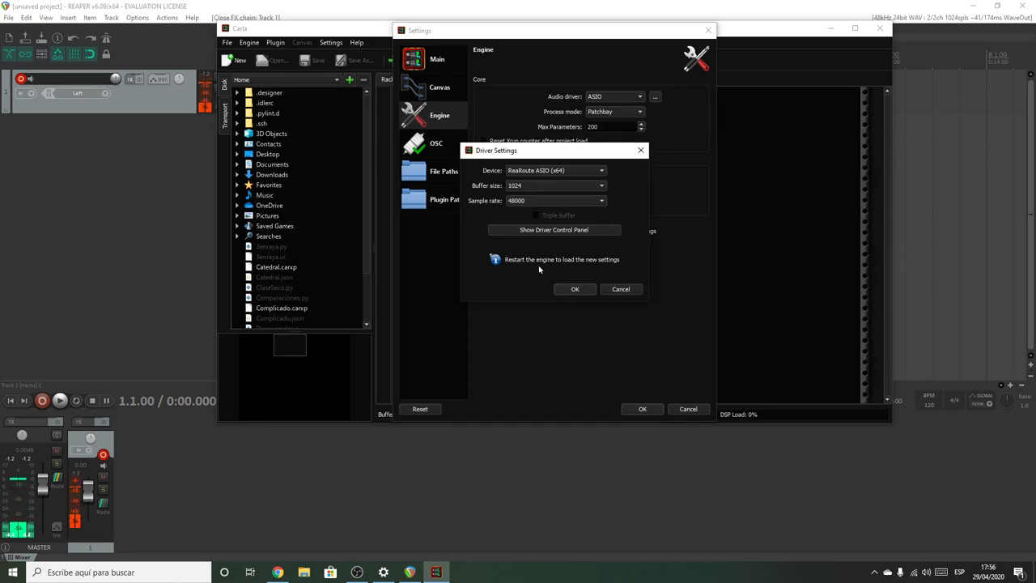
pyautogui.click(575, 293)
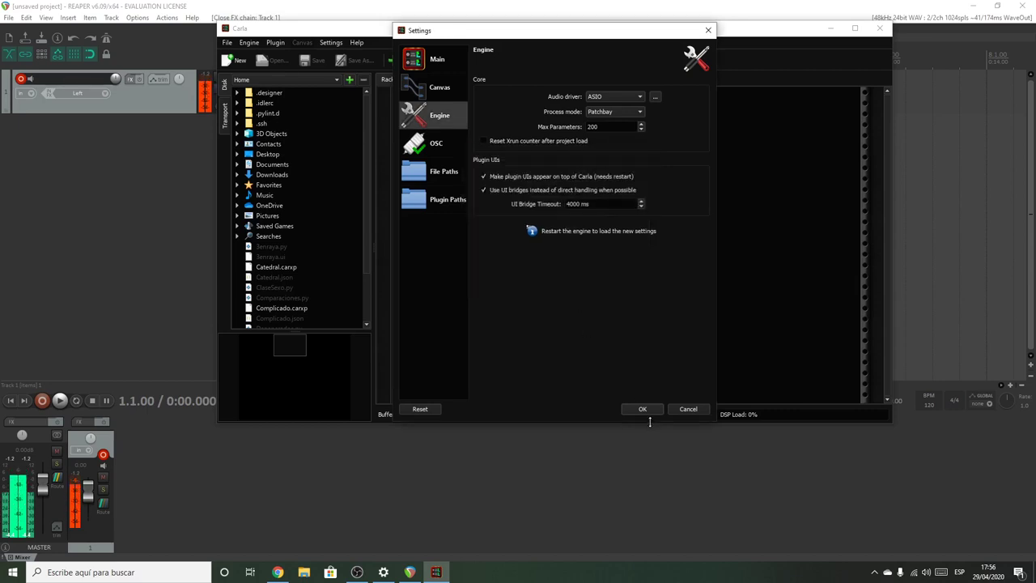
pyautogui.click(643, 408)
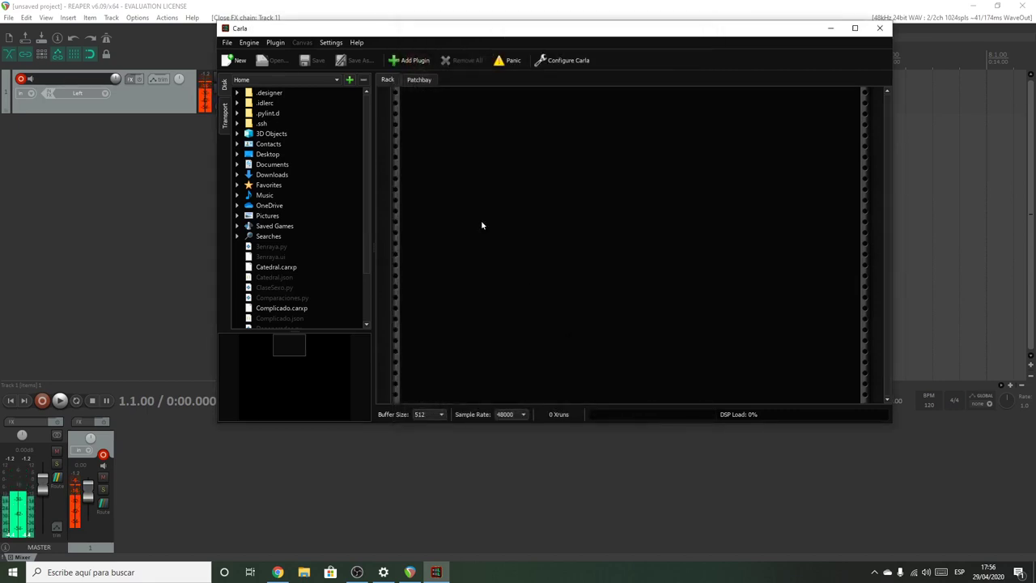
pyautogui.click(248, 43)
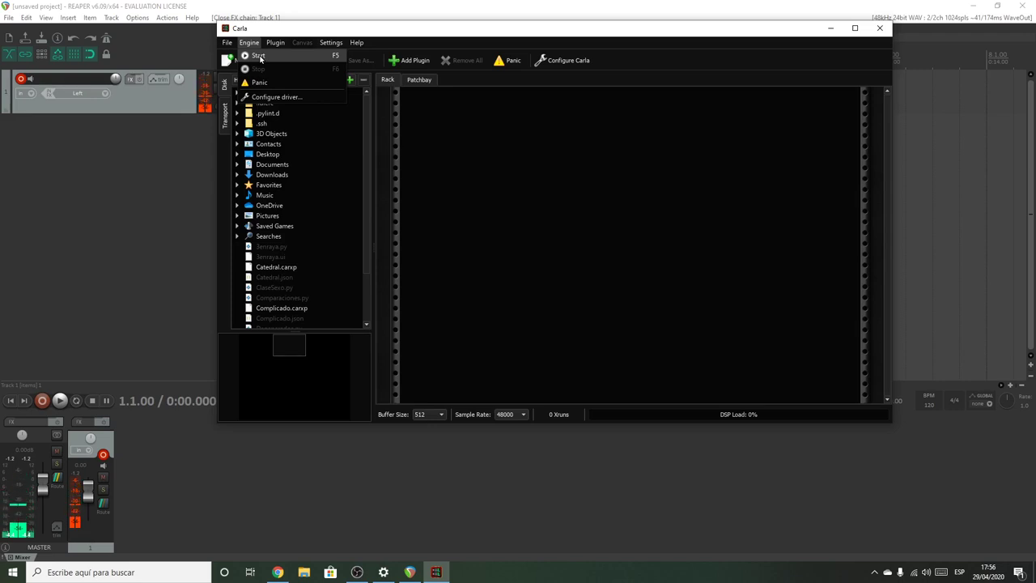
pyautogui.click(258, 56)
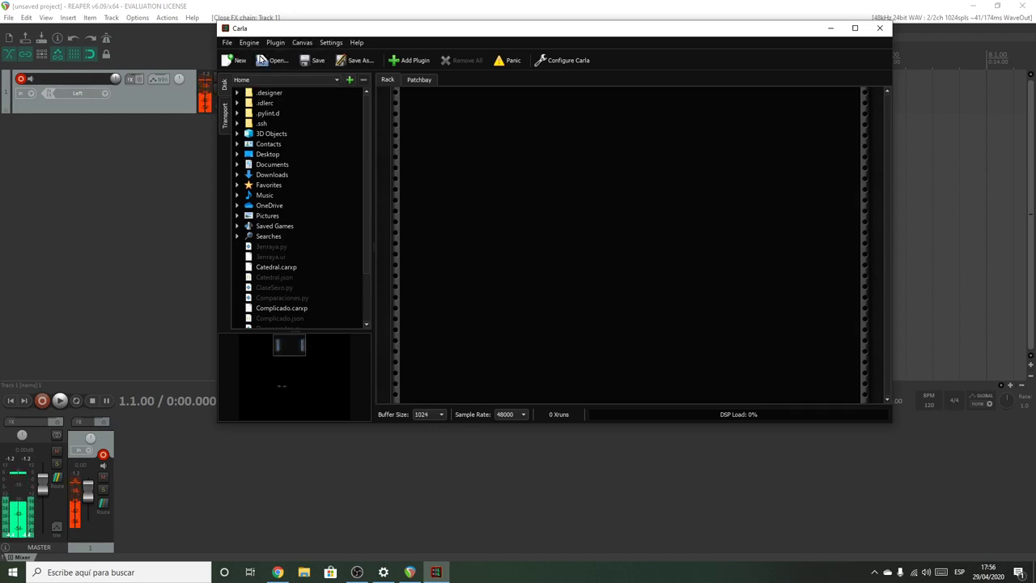
# Show the patchbay and move the Audio Input and Audio Output blocks higher on the canvas.
pyautogui.click(418, 80)
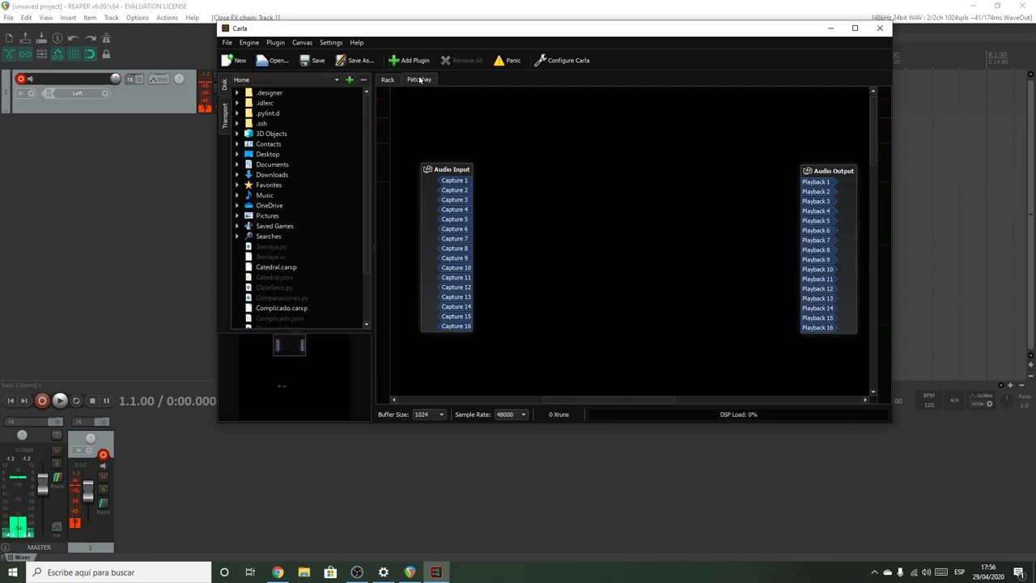
pyautogui.moveTo(450, 166); pyautogui.dragTo(450, 143)
pyautogui.moveTo(828, 167); pyautogui.dragTo(811, 145)
pyautogui.moveTo(459, 145); pyautogui.dragTo(459, 129)
pyautogui.moveTo(805, 148); pyautogui.dragTo(803, 142)
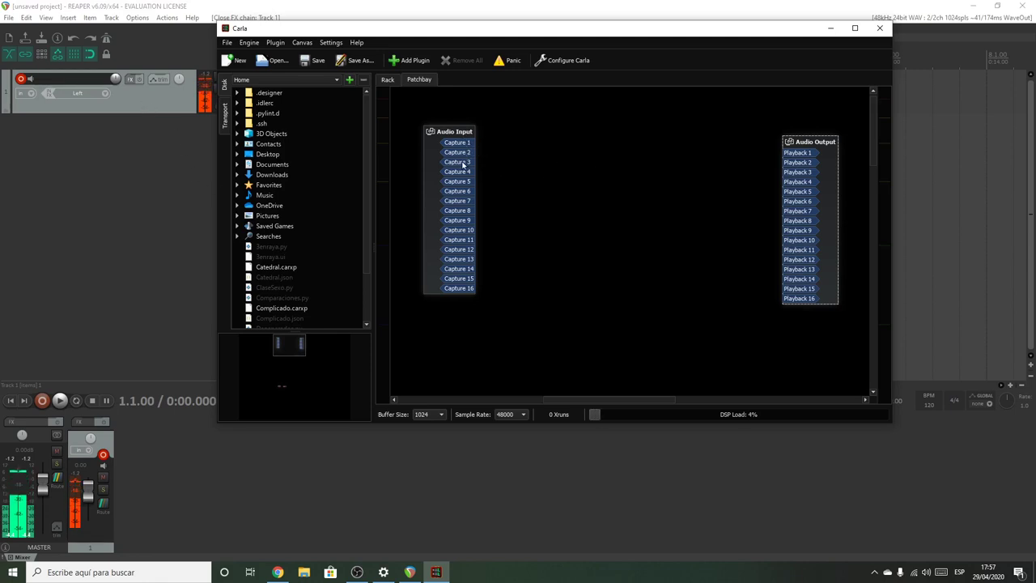
# In REAPER, add ReaRoute 1 / ReaRoute 2 as a hardware output in track 1's routing and close the routing window.
pyautogui.click(116, 100)
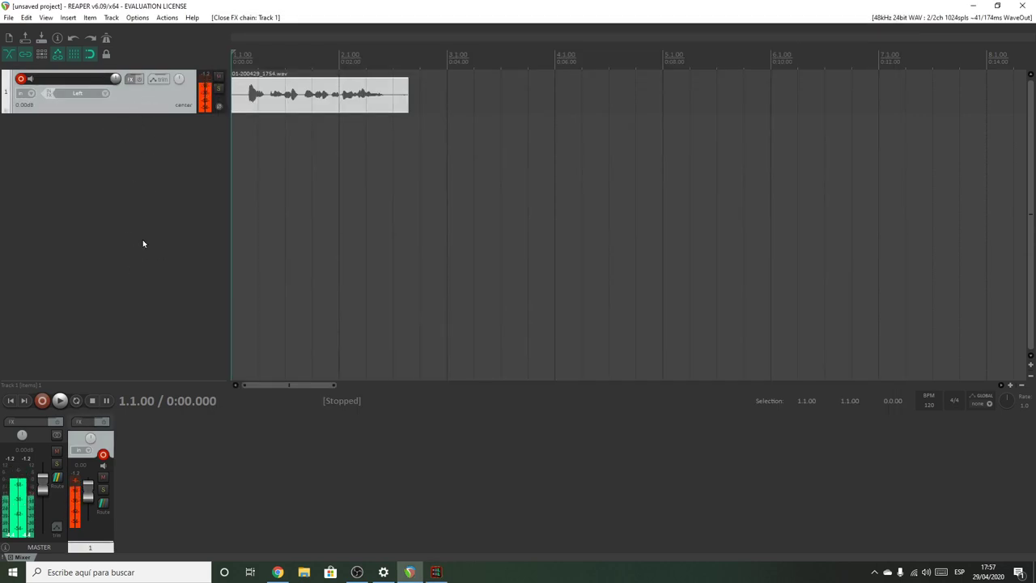
pyautogui.click(102, 502)
pyautogui.moveTo(243, 420); pyautogui.dragTo(366, 218)
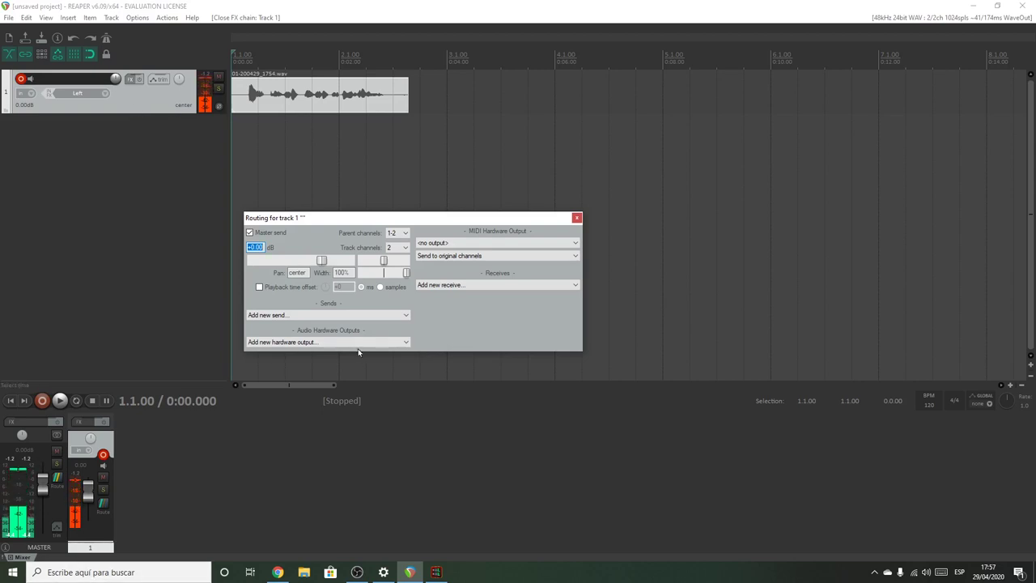
pyautogui.click(272, 342)
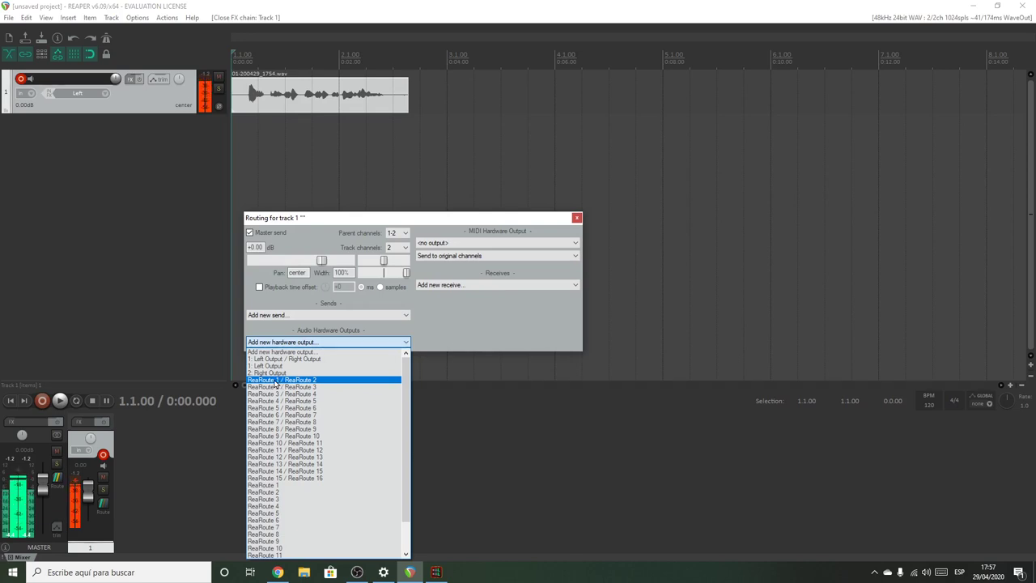
pyautogui.click(278, 380)
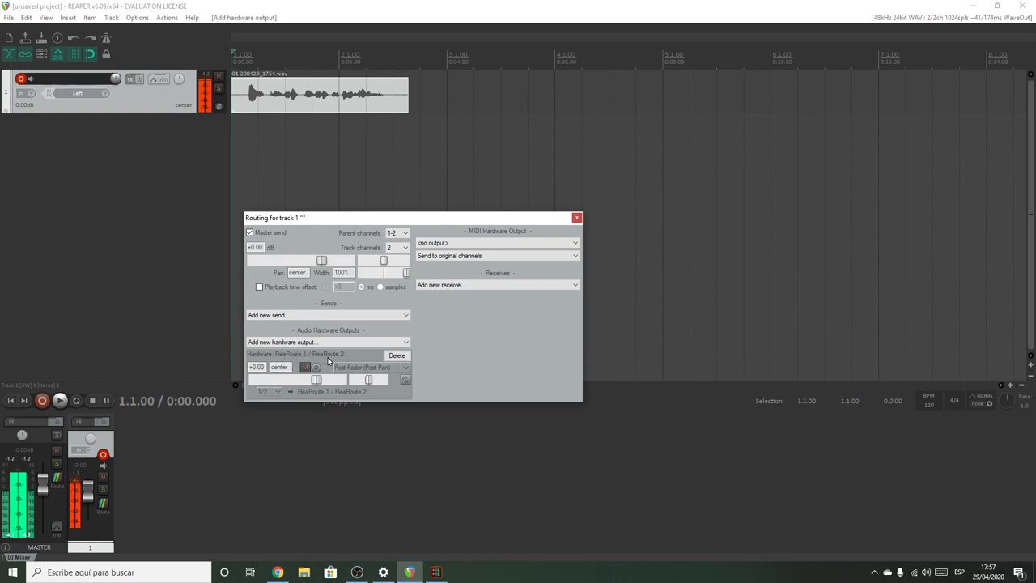
pyautogui.click(576, 218)
# Switch to Carla, search plugins for "delay", add ReaDelay (ReaPlugs Edition), and place it between the Audio Input and Audio Output blocks.
pyautogui.click(436, 571)
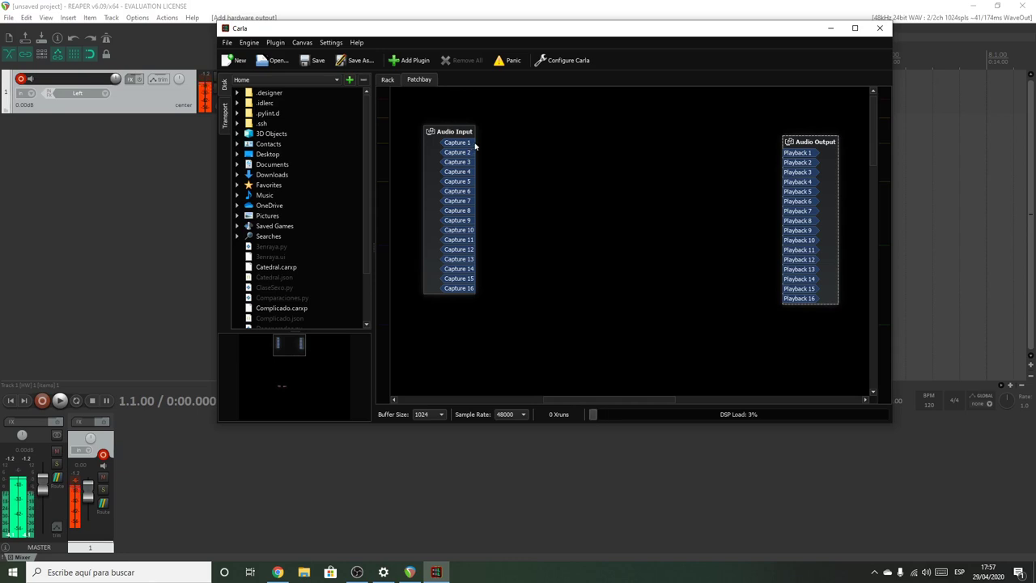
pyautogui.rightClick(558, 143)
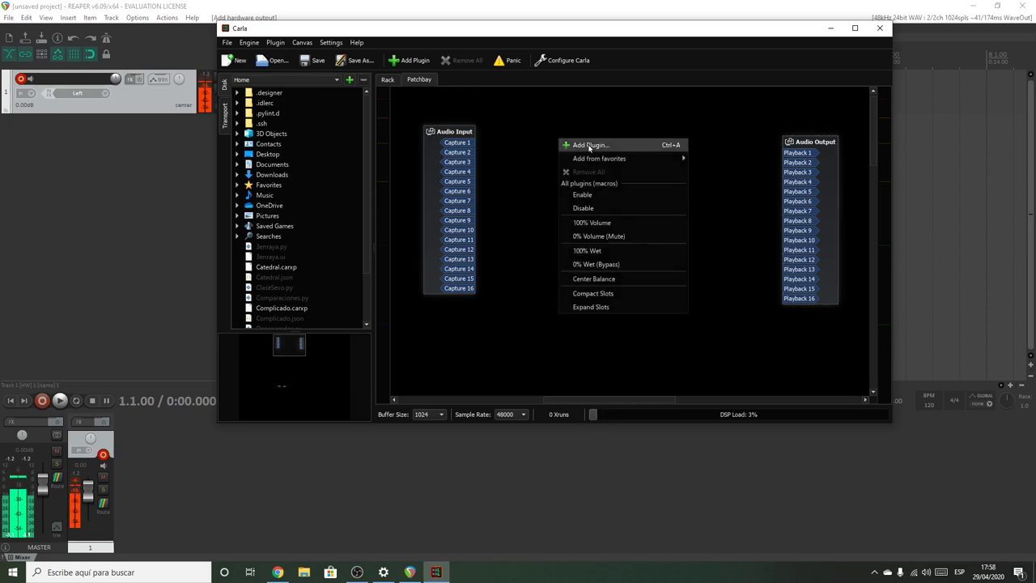
pyautogui.click(588, 145)
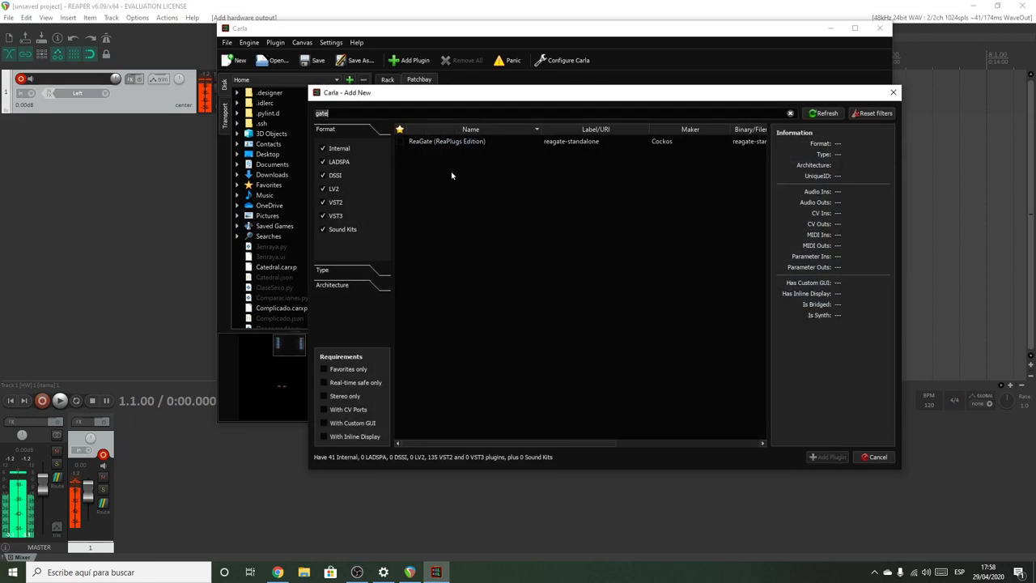
pyautogui.doubleClick(341, 113)
pyautogui.write('delay')
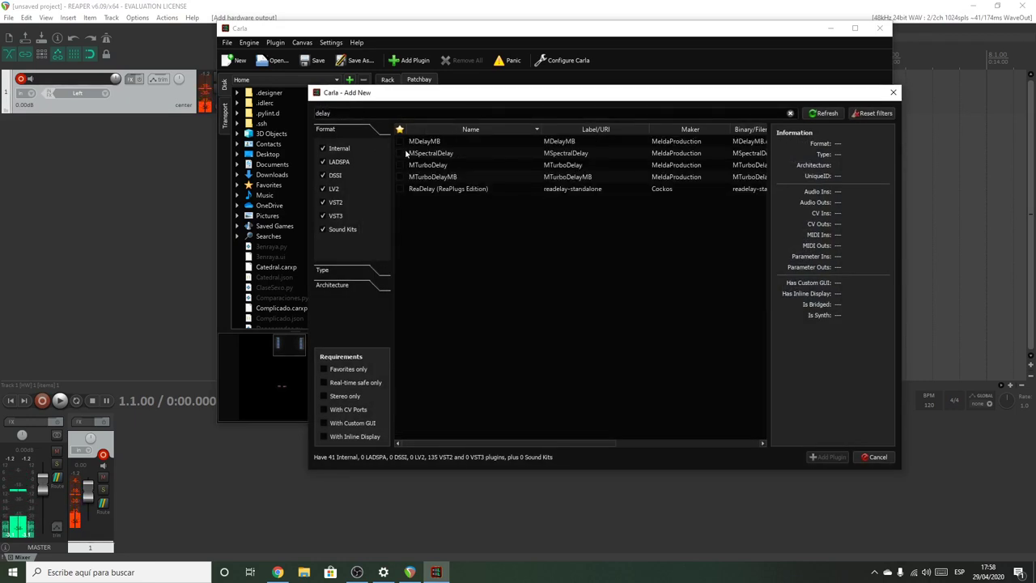
pyautogui.click(440, 187)
pyautogui.click(819, 457)
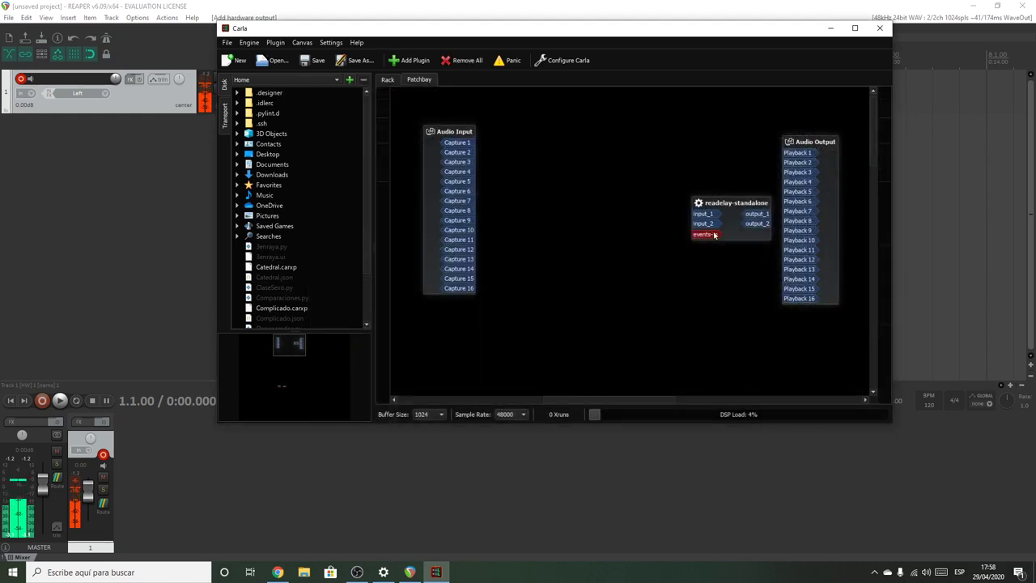
pyautogui.moveTo(729, 208); pyautogui.dragTo(597, 135)
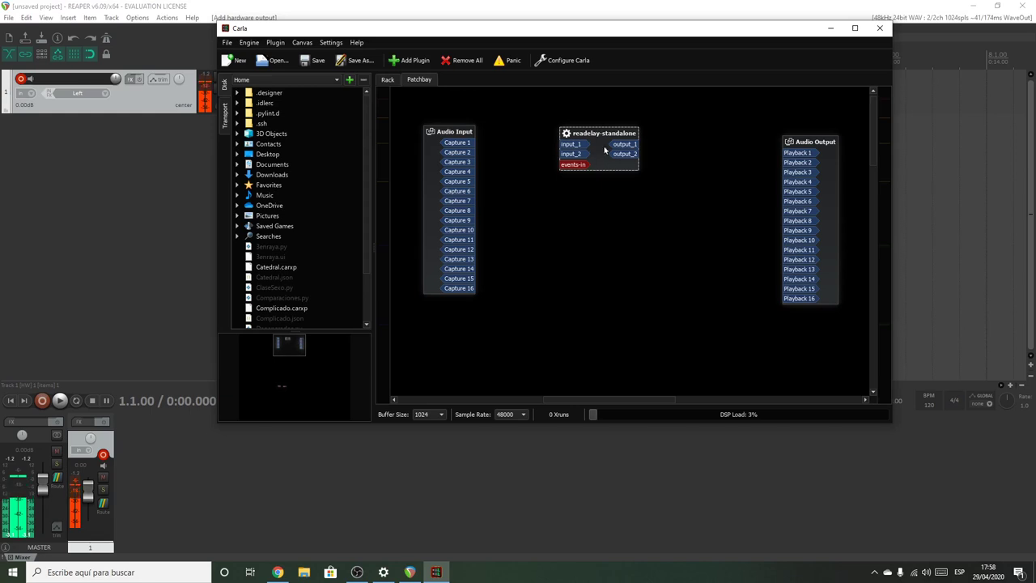
# Connect Capture 1 and 2 to ReaDelay's two inputs, and its two outputs to Playback 1 and 2.
pyautogui.moveTo(466, 143); pyautogui.dragTo(569, 153)
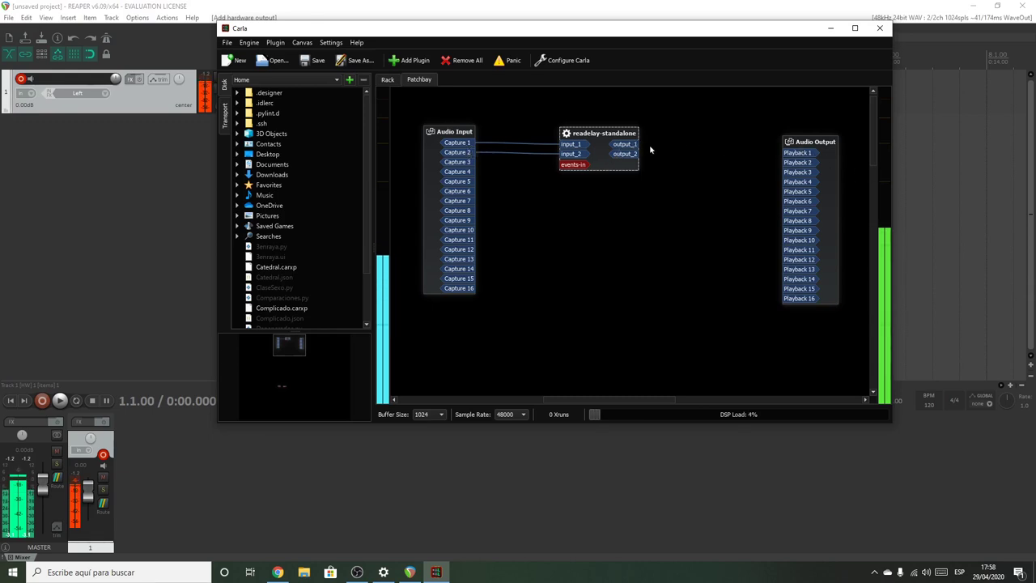
pyautogui.moveTo(684, 148); pyautogui.dragTo(714, 159)
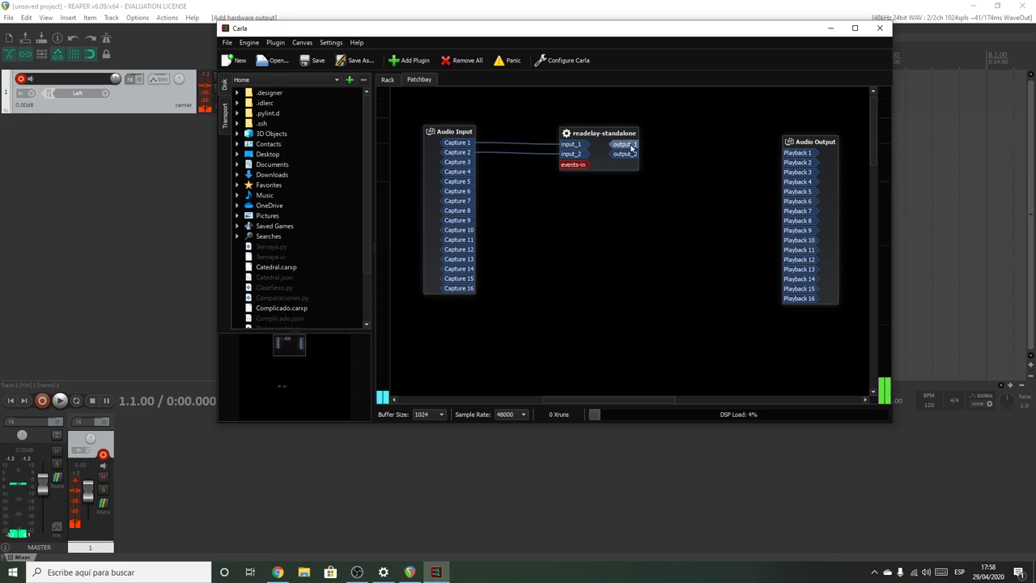
pyautogui.moveTo(631, 147); pyautogui.dragTo(796, 153)
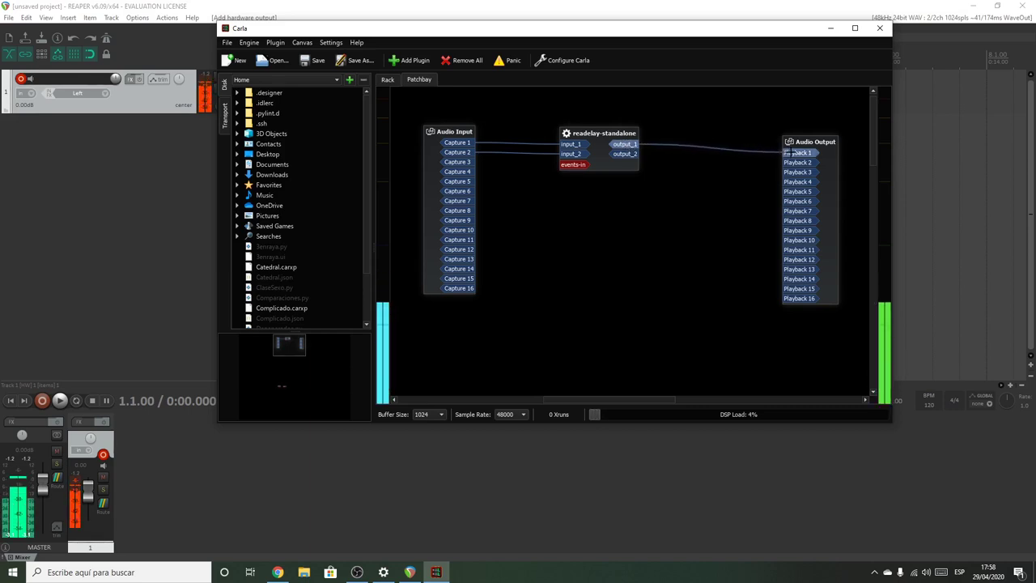
pyautogui.moveTo(625, 155); pyautogui.dragTo(799, 168)
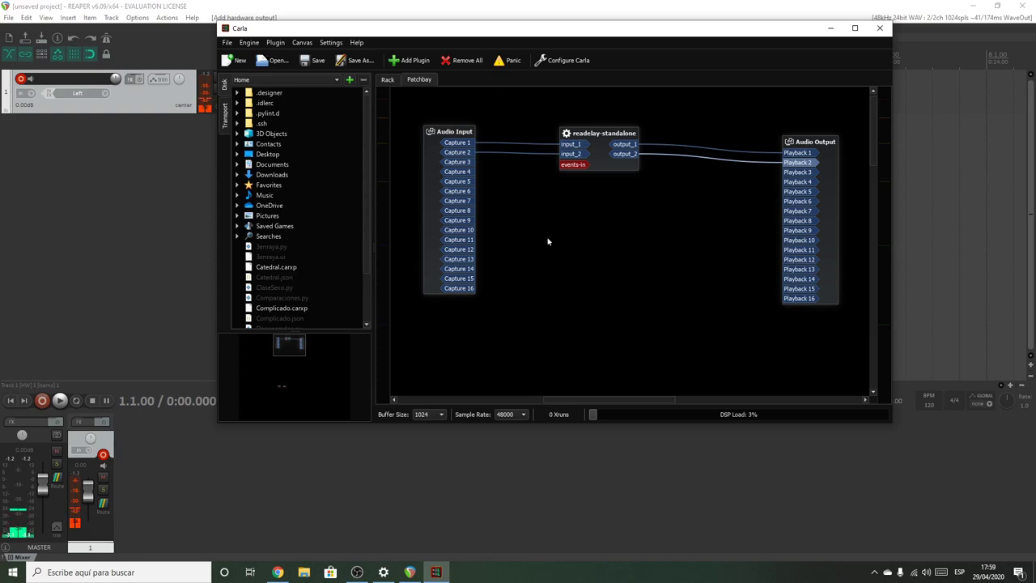
# In REAPER, insert a new track below track 1 and set it to record output (multichannel, latency compensated).
pyautogui.click(269, 13)
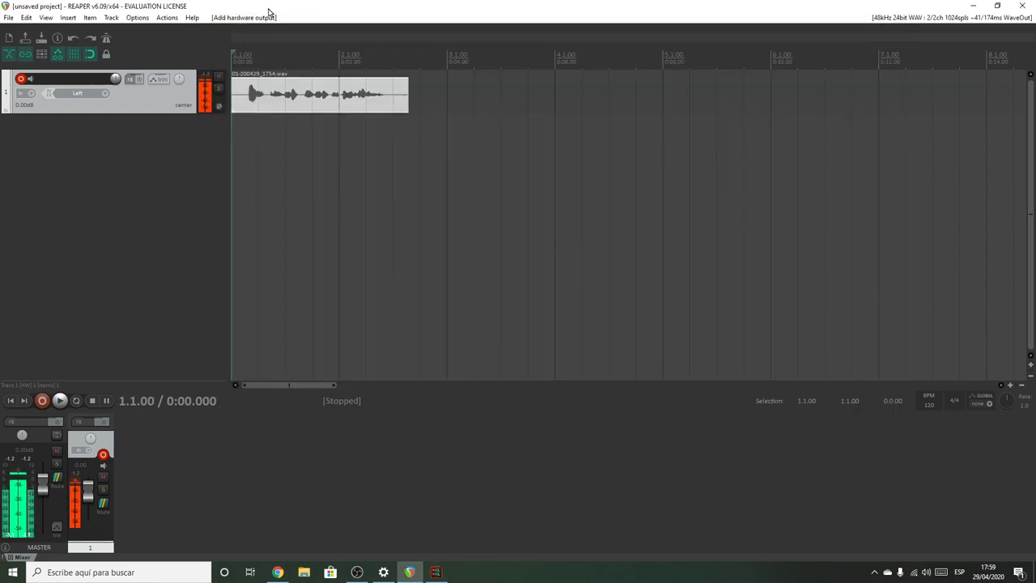
pyautogui.rightClick(81, 153)
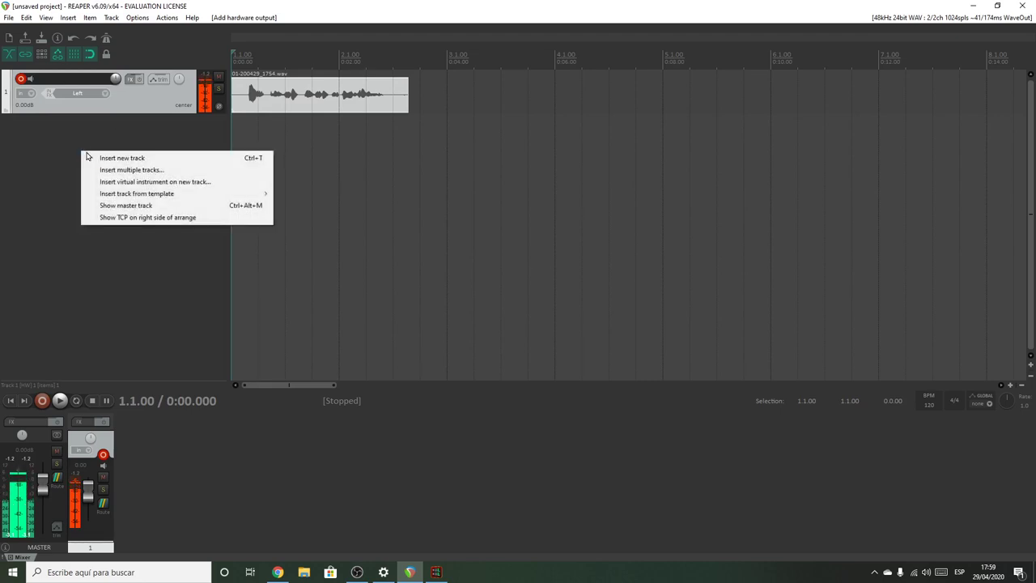
pyautogui.click(131, 159)
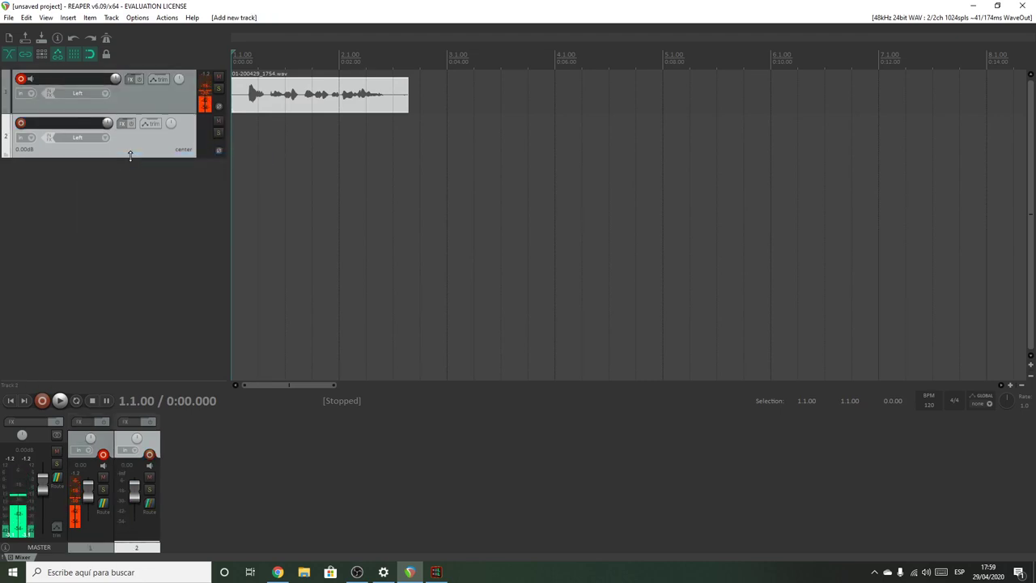
pyautogui.click(24, 139)
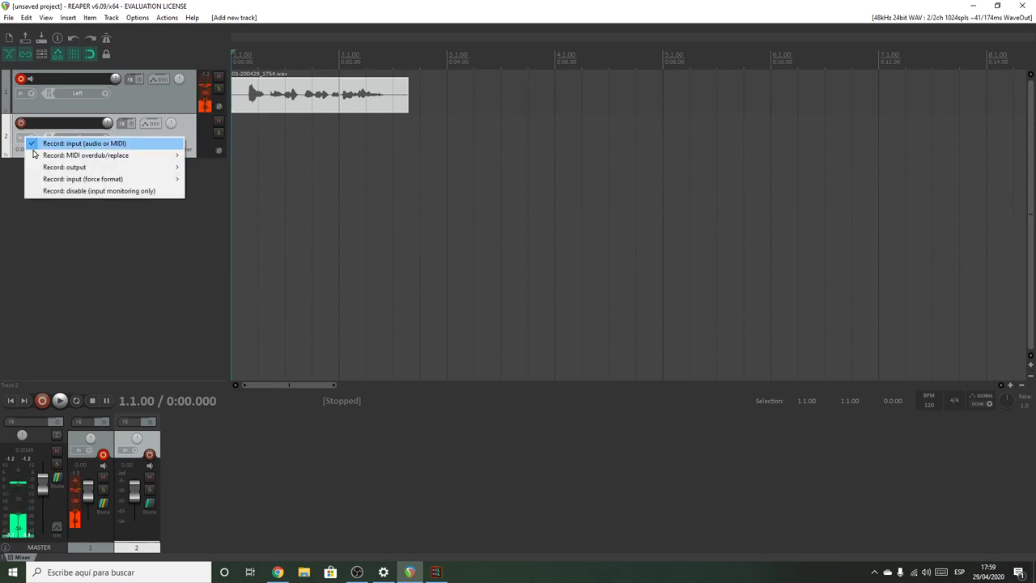
pyautogui.moveTo(73, 170)
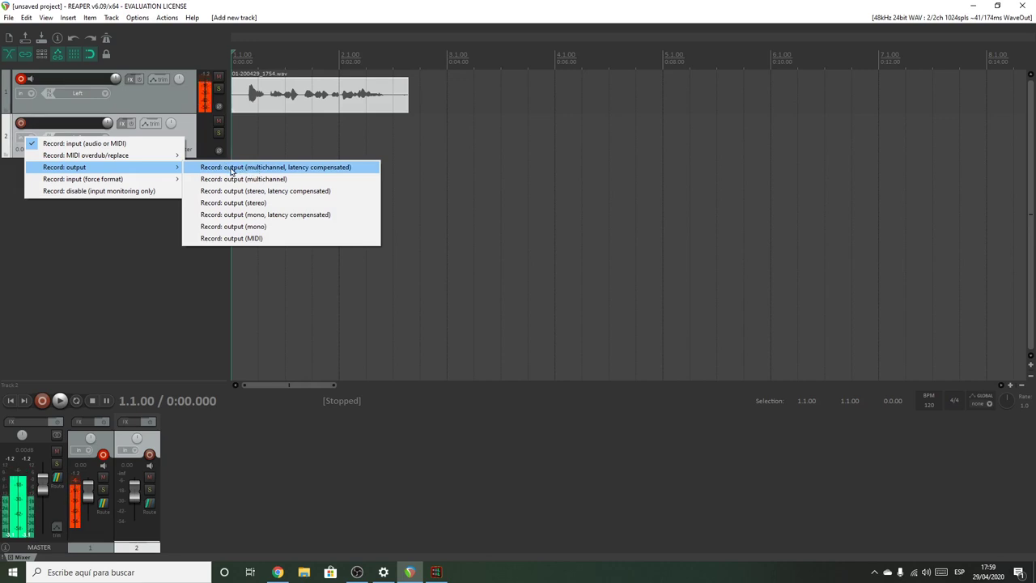
pyautogui.click(290, 168)
pyautogui.click(285, 165)
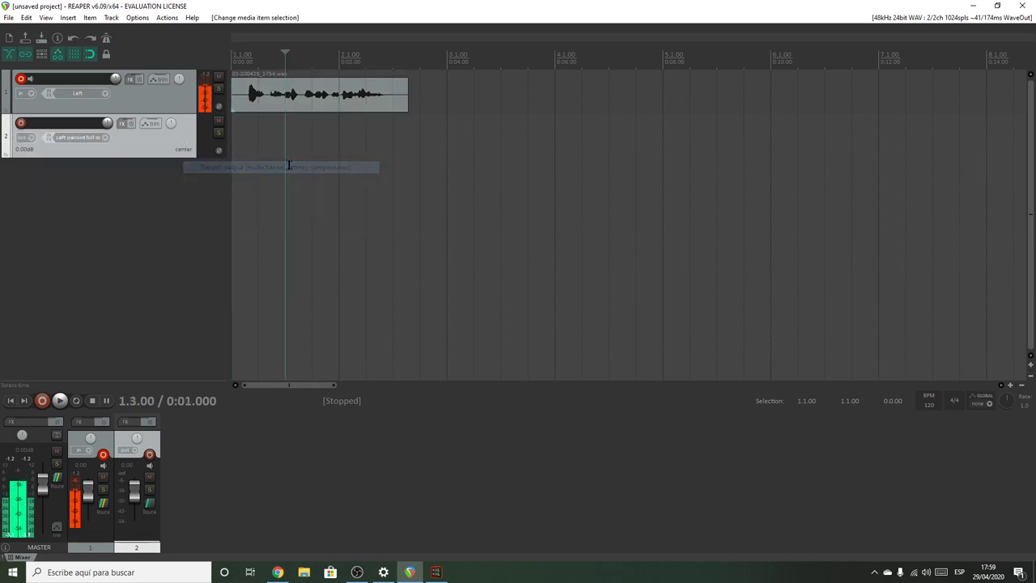
# Set track 2's input to stereo ReaRoute 1 / ReaRoute 2 and arm the track for recording.
pyautogui.click(81, 140)
pyautogui.moveTo(107, 156)
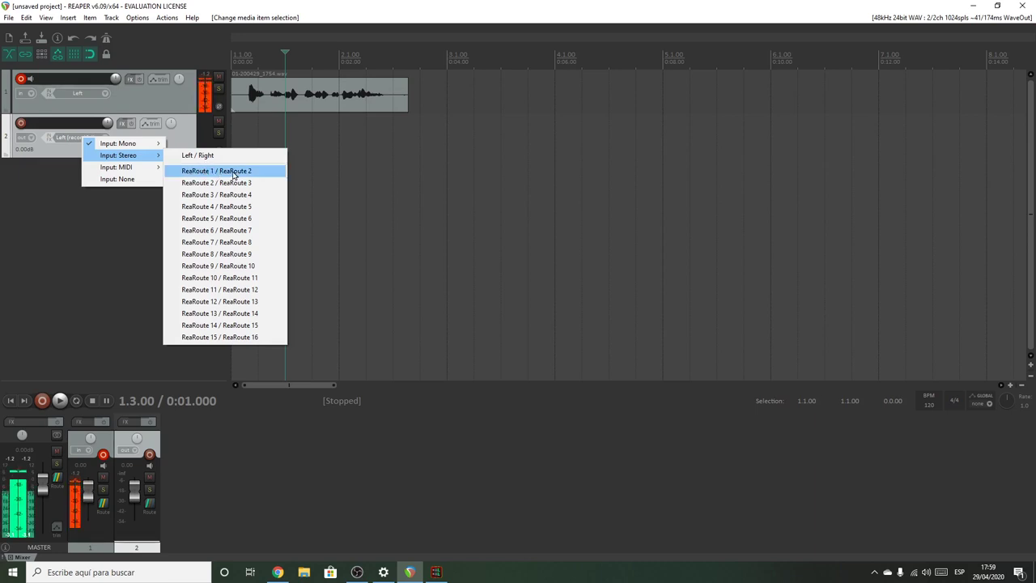
pyautogui.click(229, 175)
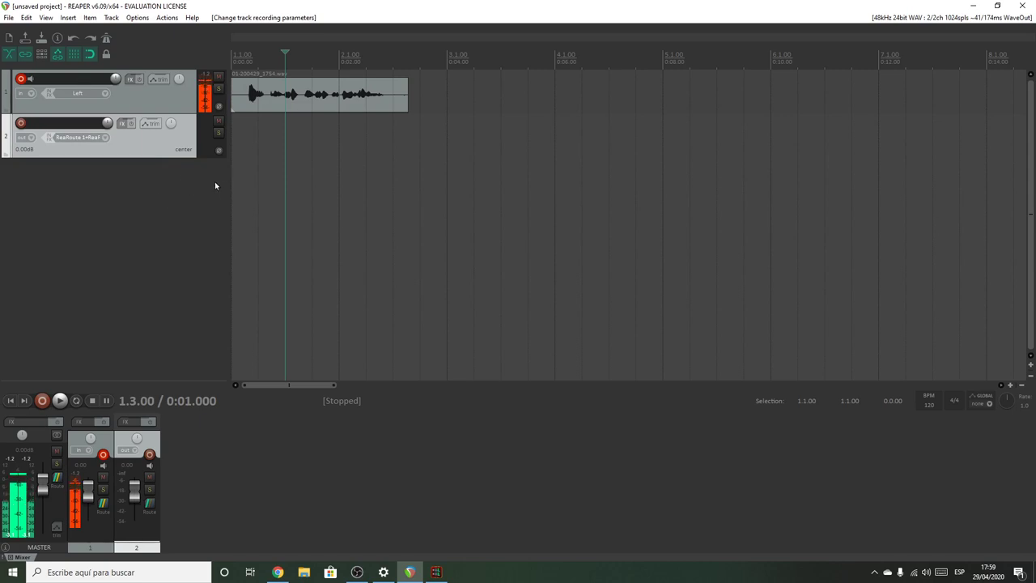
pyautogui.click(21, 123)
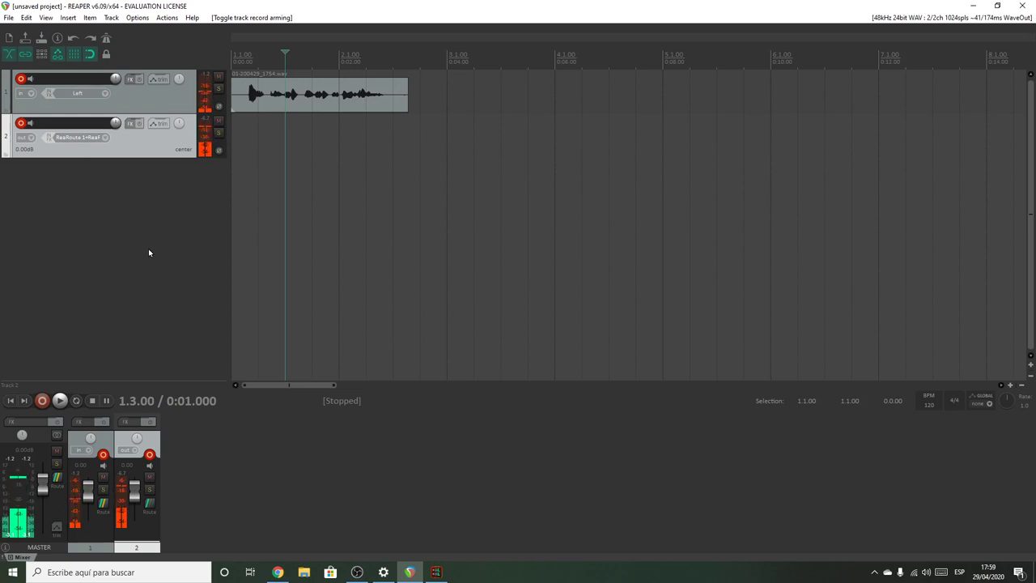
# Replace the clip on track 1 with a new take recorded on both tracks, saving all recorded files.
pyautogui.click(258, 101)
pyautogui.press('Delete')
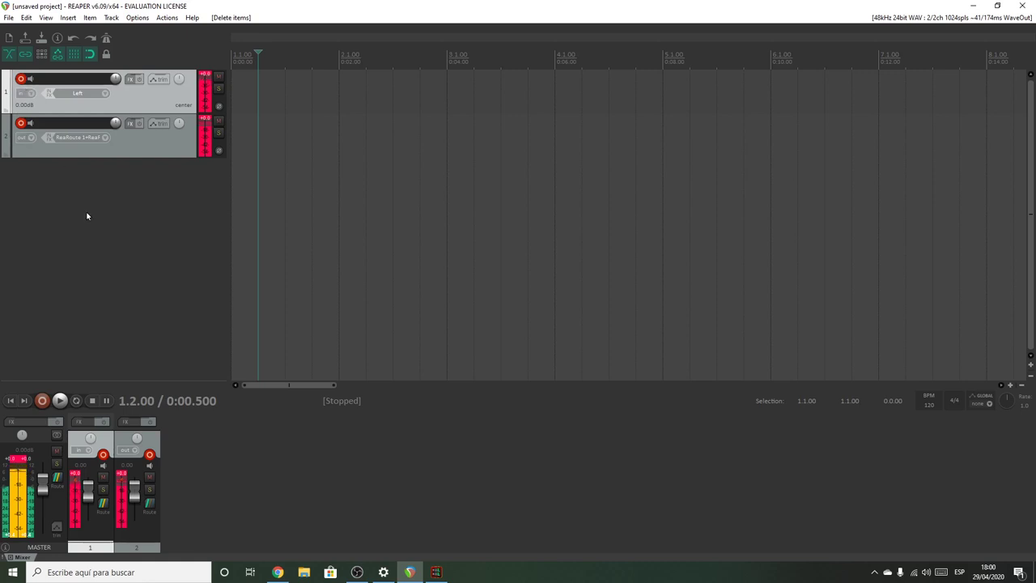
pyautogui.click(43, 401)
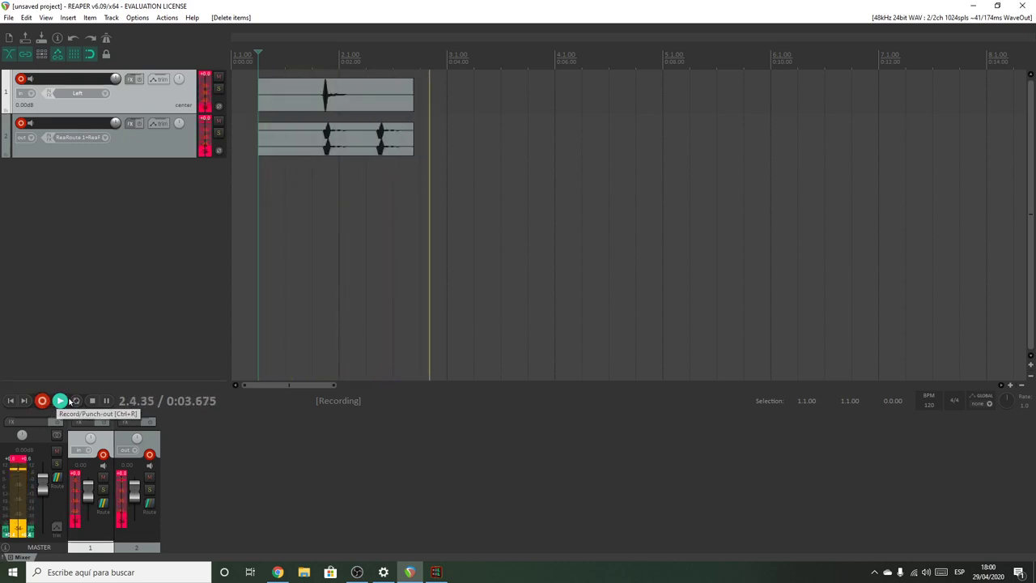
pyautogui.press('space')
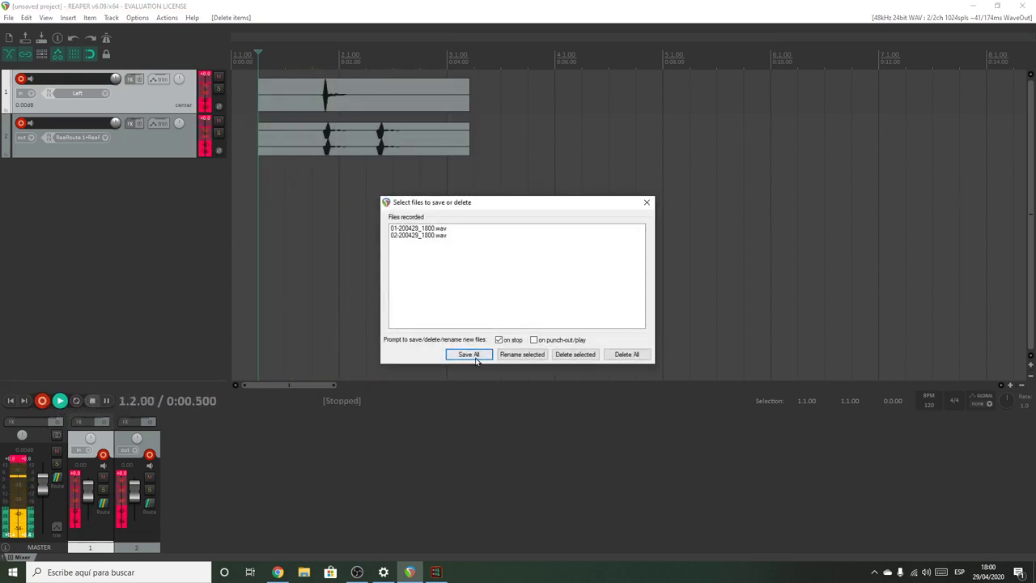
pyautogui.click(469, 355)
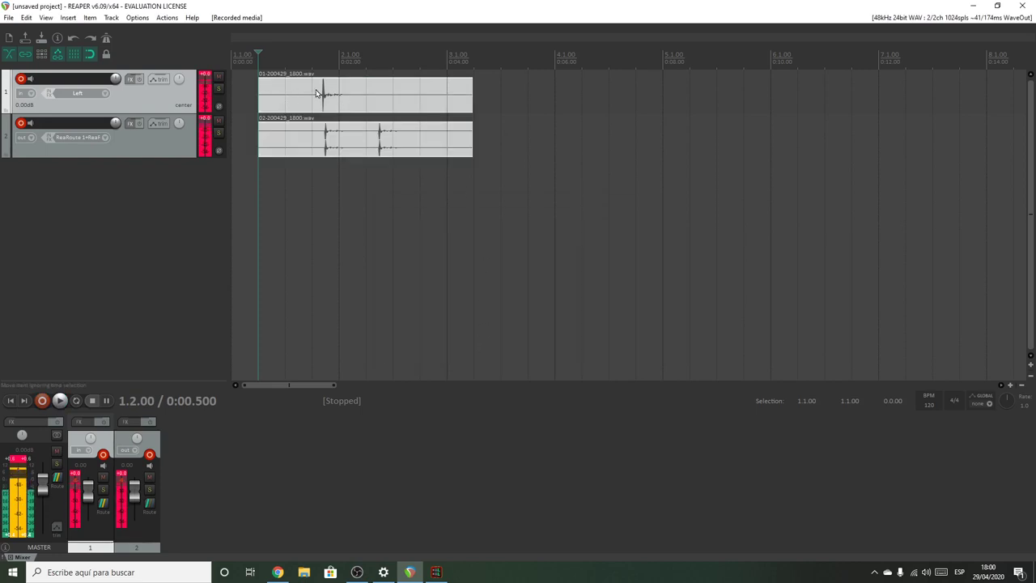
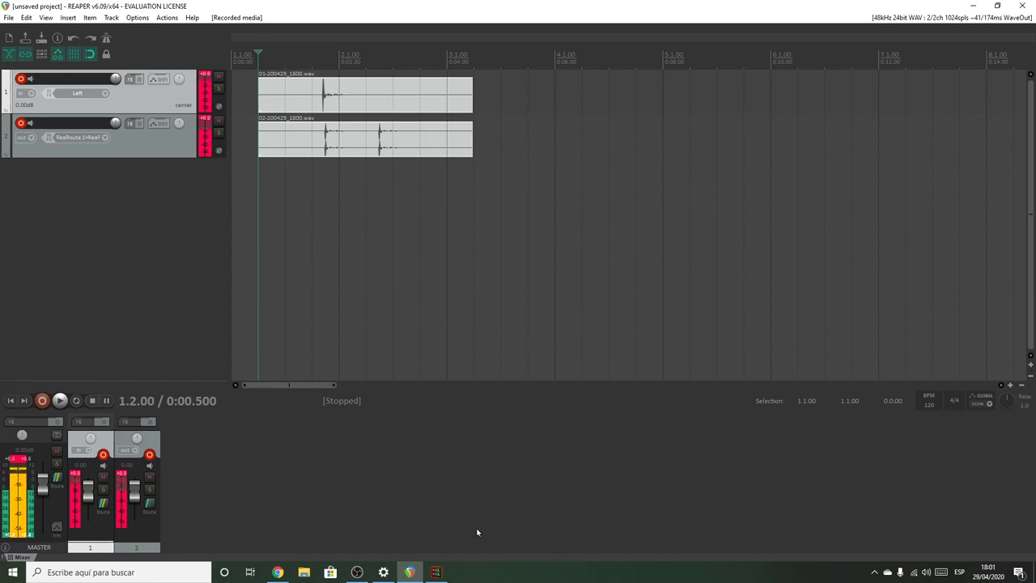
# Switch to Carla, move its window clear of REAPER's tracks to review the ReaDelay patch, and return to REAPER.
pyautogui.click(436, 572)
pyautogui.moveTo(542, 31); pyautogui.dragTo(648, 67)
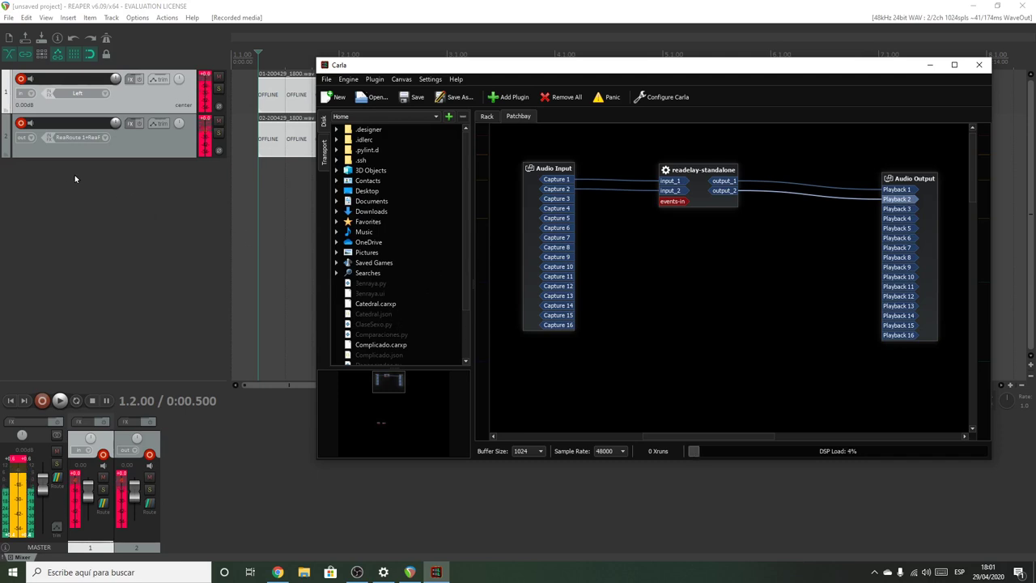
pyautogui.click(166, 92)
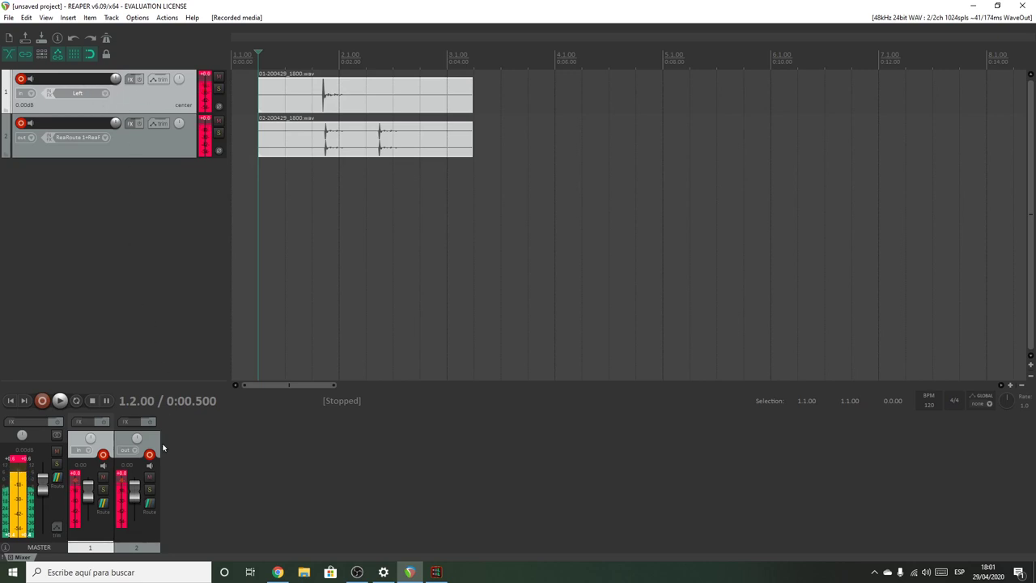
# Add ReaRoute 3 / ReaRoute 4 as a second hardware output in track 1's routing and close the routing window.
pyautogui.click(104, 506)
pyautogui.moveTo(251, 370); pyautogui.dragTo(324, 233)
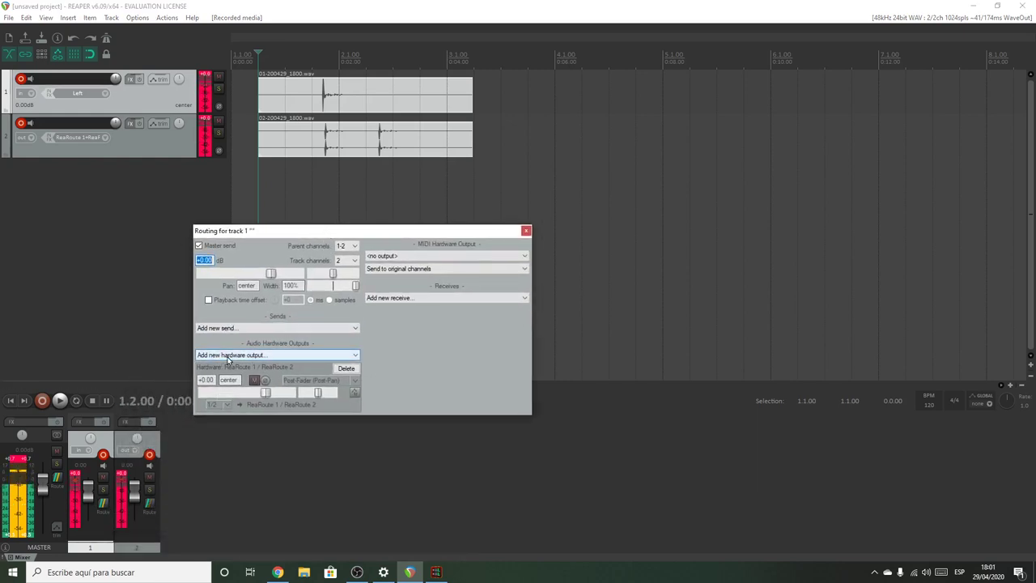
pyautogui.click(254, 356)
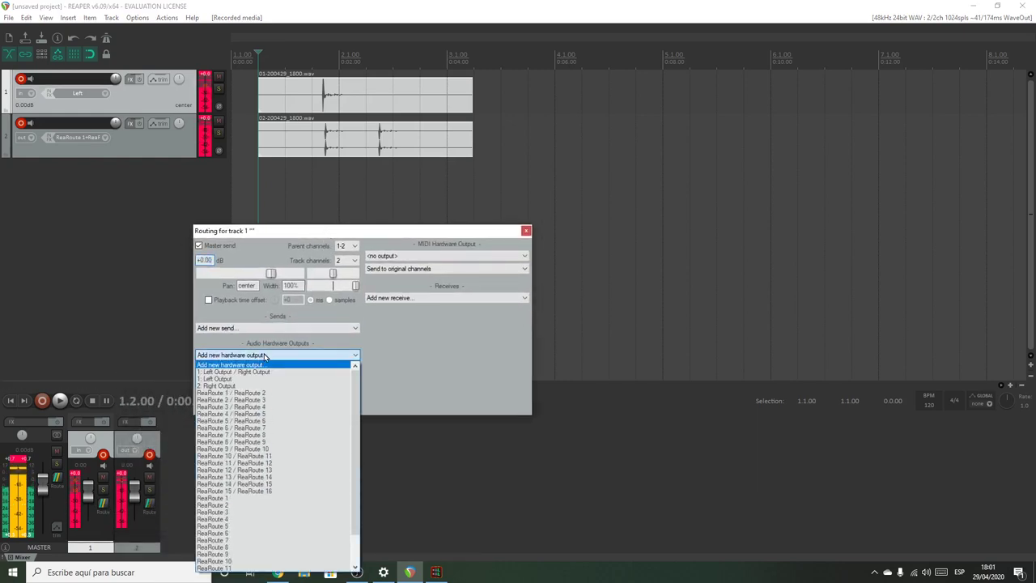
pyautogui.click(235, 407)
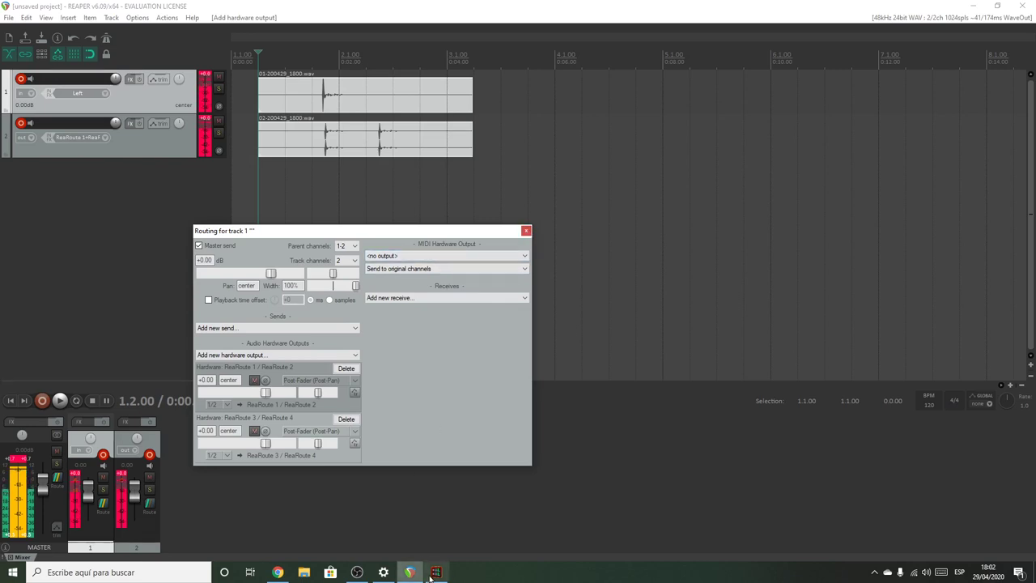
pyautogui.click(525, 233)
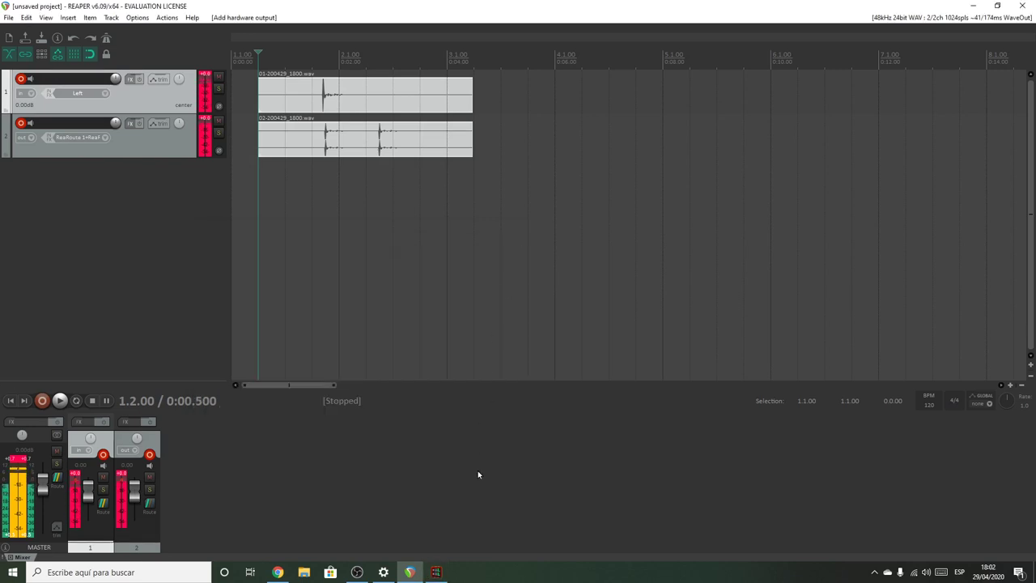
# Switch to Carla, search the plugins for "oril", add OrilRiver, and place its block below ReaDelay.
pyautogui.click(435, 572)
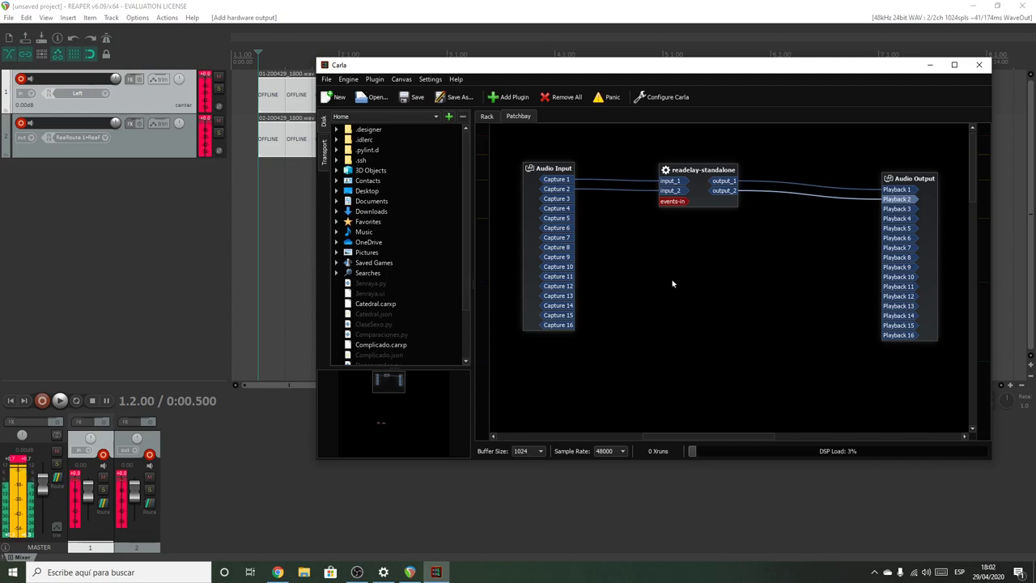
pyautogui.click(508, 97)
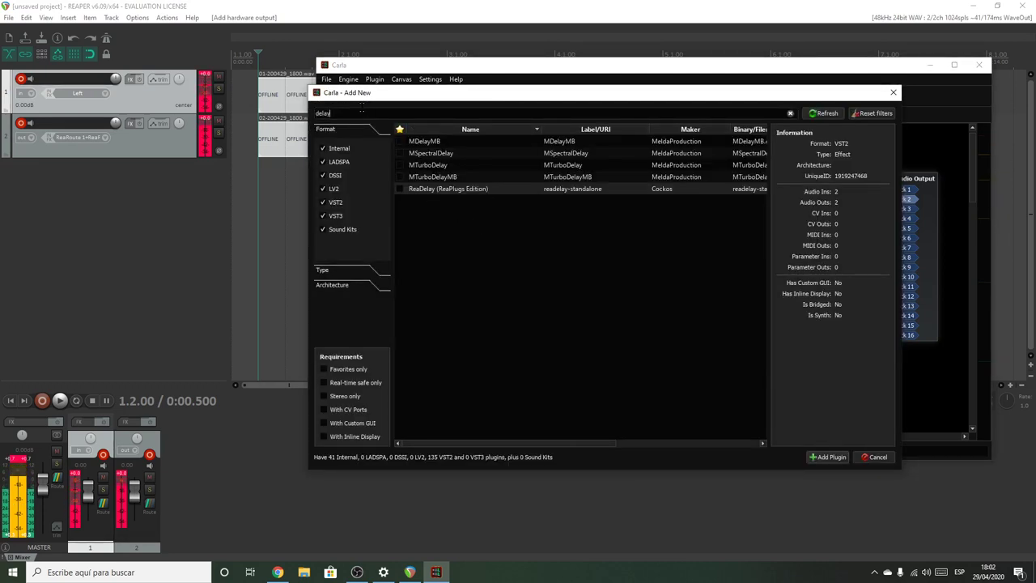
pyautogui.press('BackSpace')
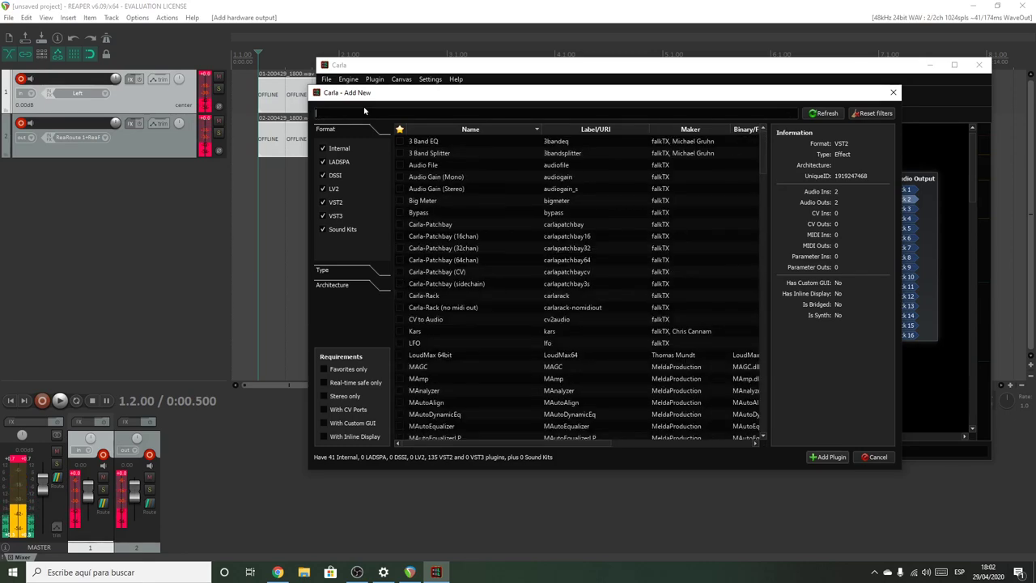
pyautogui.write('rebert')
pyautogui.press('BackSpace')
pyautogui.press('BackSpace')
pyautogui.press('BackSpace')
pyautogui.press('BackSpace')
pyautogui.press('BackSpace')
pyautogui.press('BackSpace')
pyautogui.write('oril')
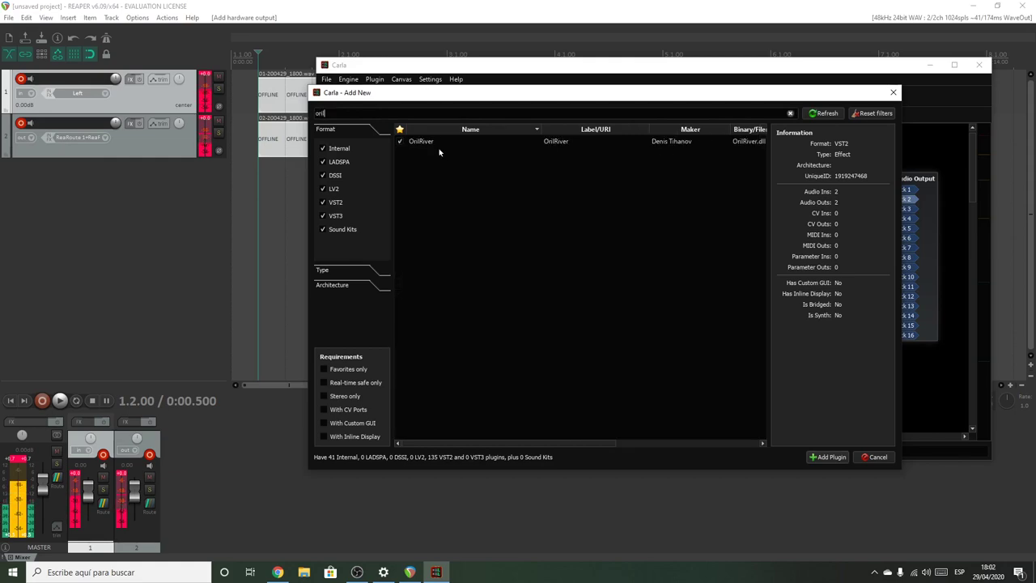
pyautogui.doubleClick(423, 141)
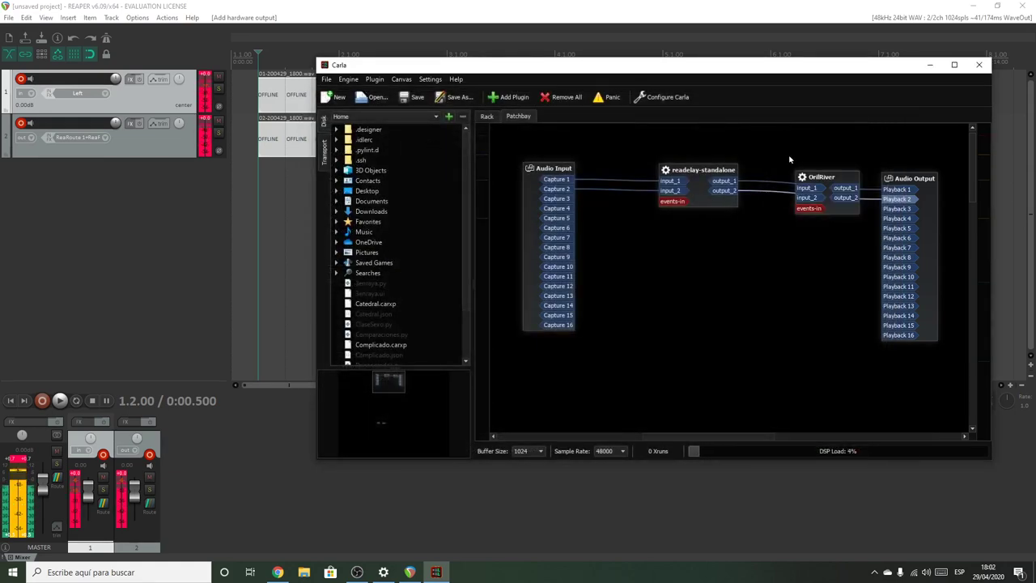
pyautogui.moveTo(810, 177); pyautogui.dragTo(716, 275)
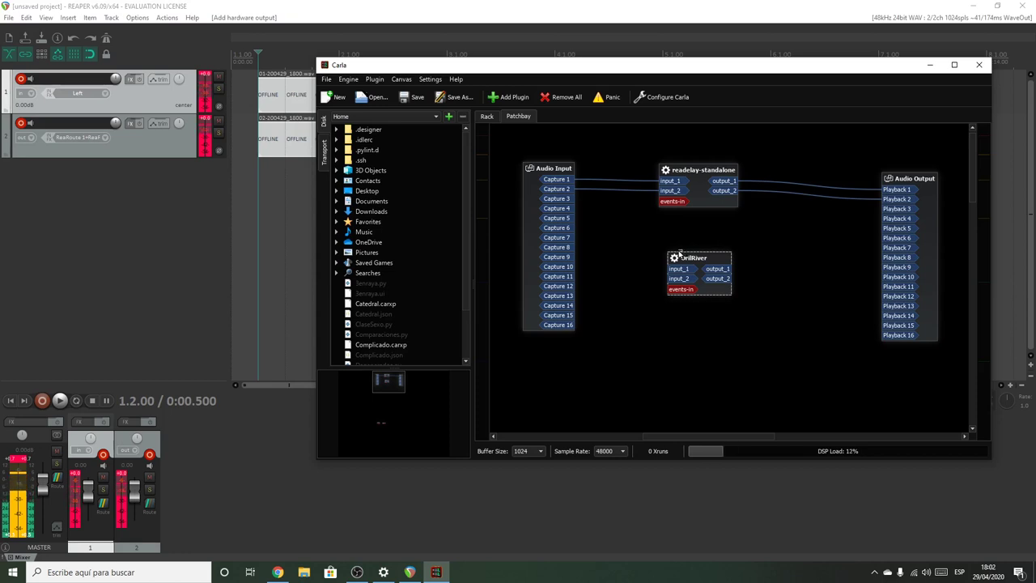
# Connect Capture 3 and Capture 4 to OrilRiver's two inputs.
pyautogui.click(557, 200)
pyautogui.moveTo(627, 238); pyautogui.dragTo(679, 268)
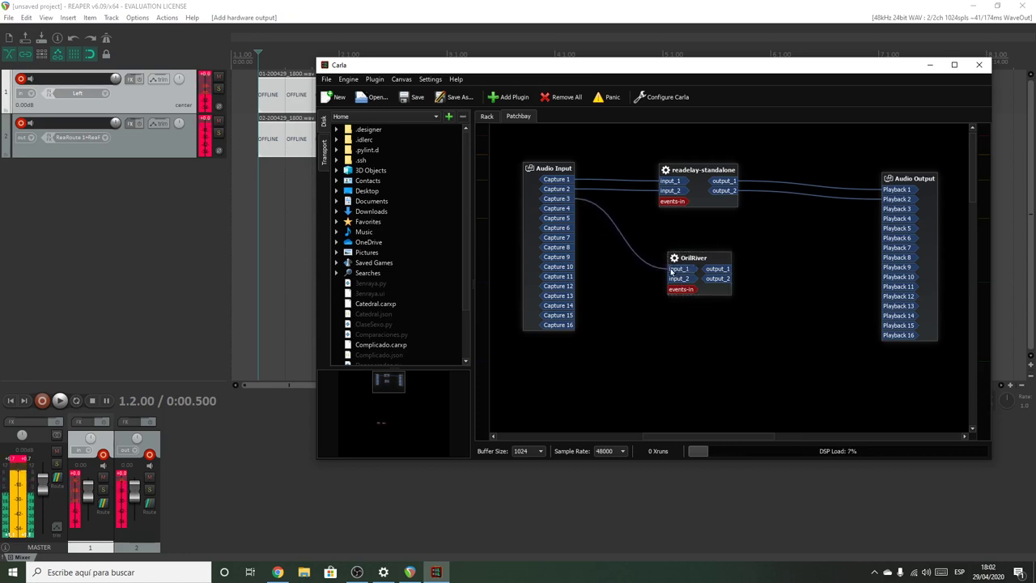
pyautogui.moveTo(595, 214); pyautogui.dragTo(678, 278)
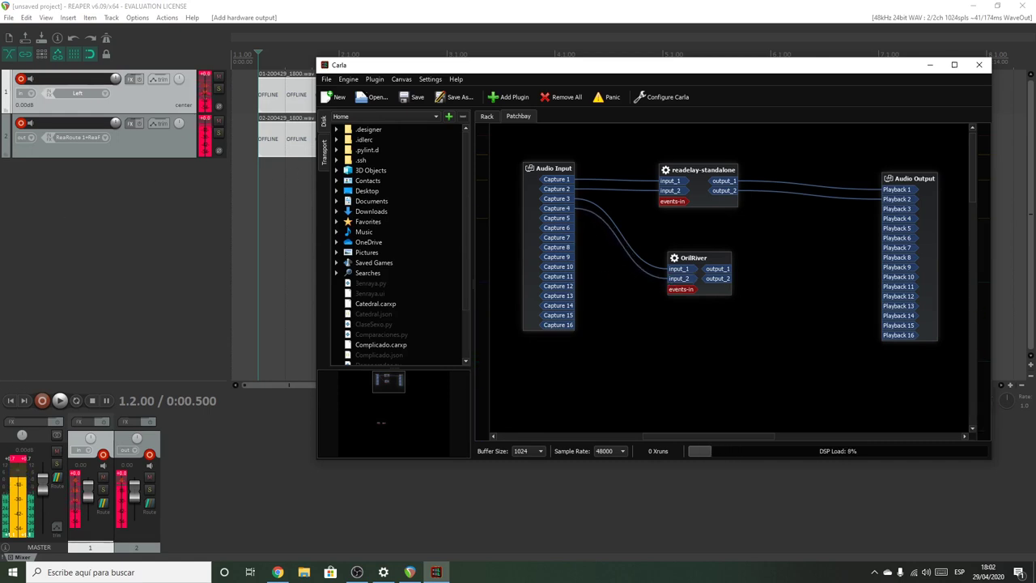
# Check track 1's hardware outputs in REAPER, and back in Carla connect OrilRiver's two outputs to Playback 3 and 4.
pyautogui.click(103, 506)
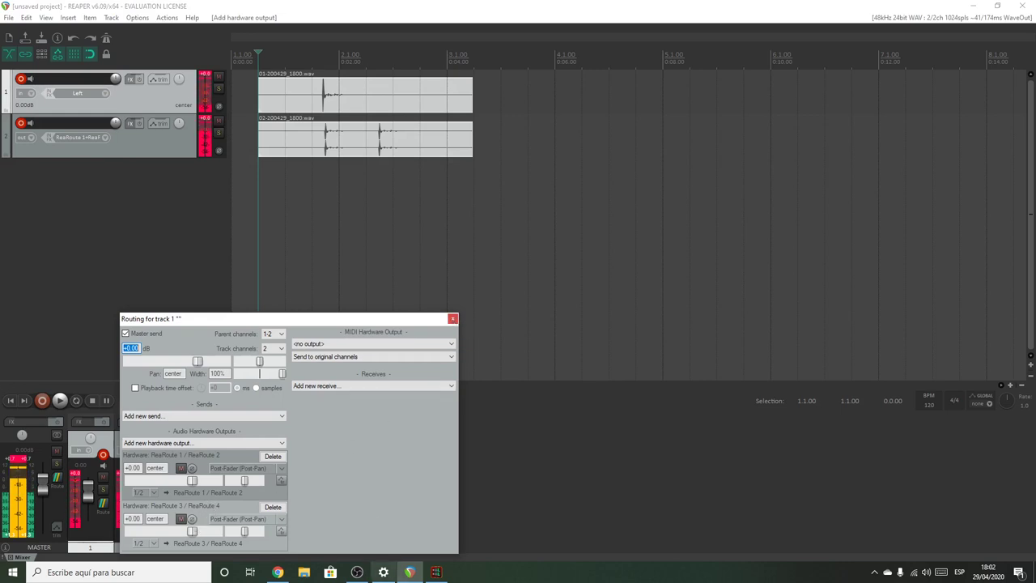
pyautogui.click(410, 571)
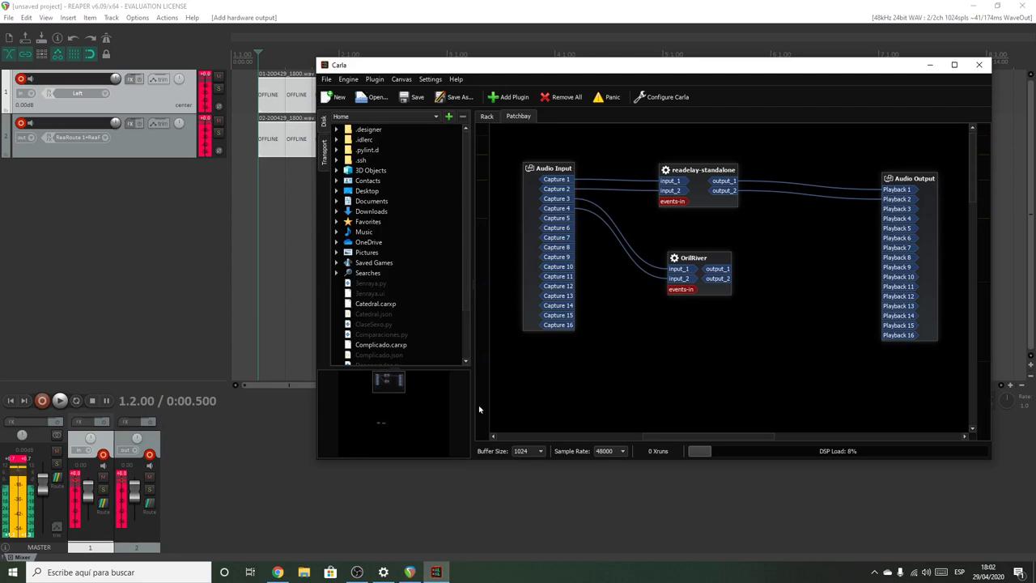
pyautogui.moveTo(726, 271); pyautogui.dragTo(886, 212)
pyautogui.moveTo(728, 279); pyautogui.dragTo(894, 218)
pyautogui.click(721, 263)
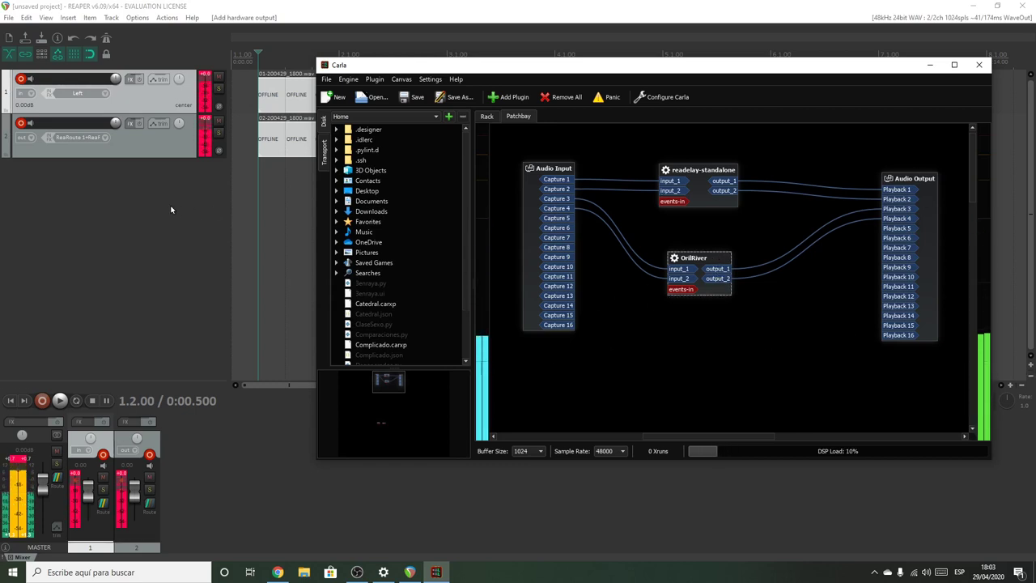
# In REAPER, insert a new track below track 2 and set it to record output (multichannel, latency compensated).
pyautogui.click(142, 217)
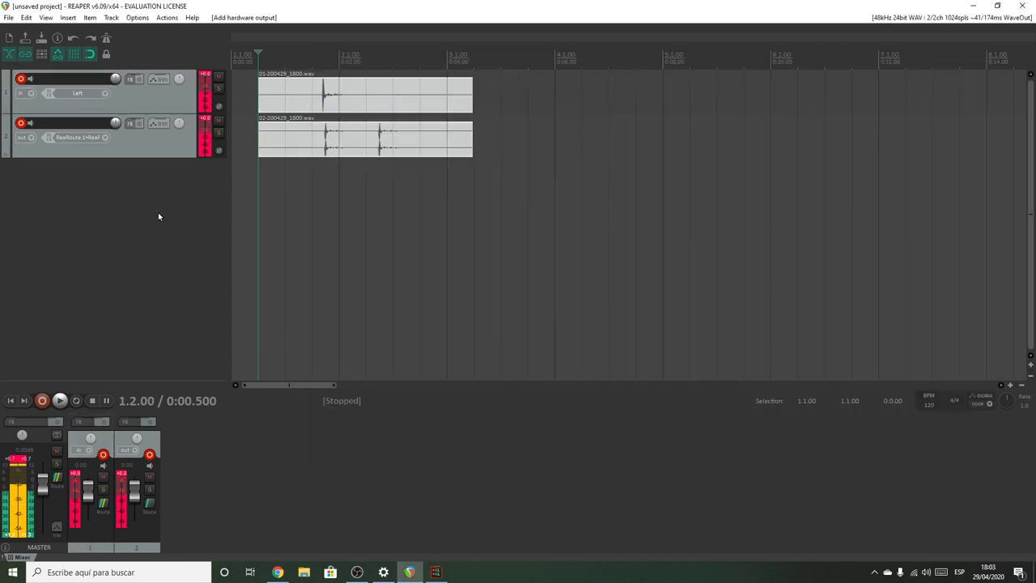
pyautogui.rightClick(103, 198)
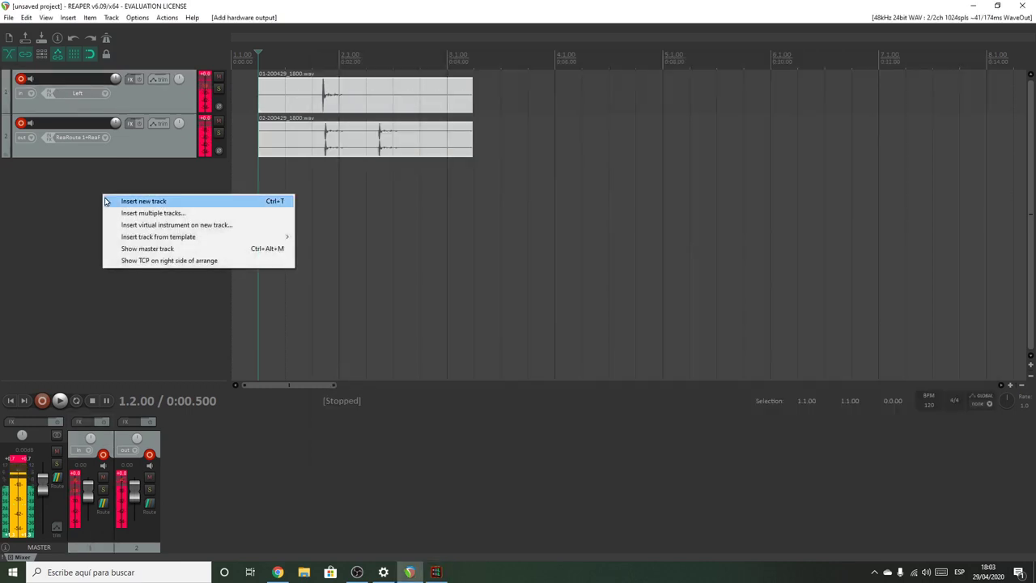
pyautogui.click(153, 204)
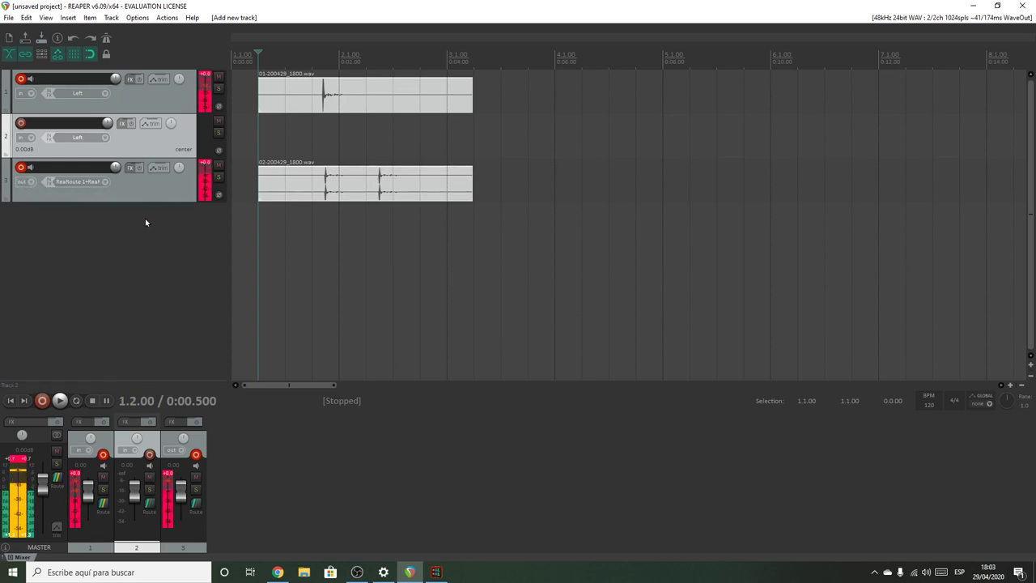
pyautogui.moveTo(5, 137); pyautogui.dragTo(83, 207)
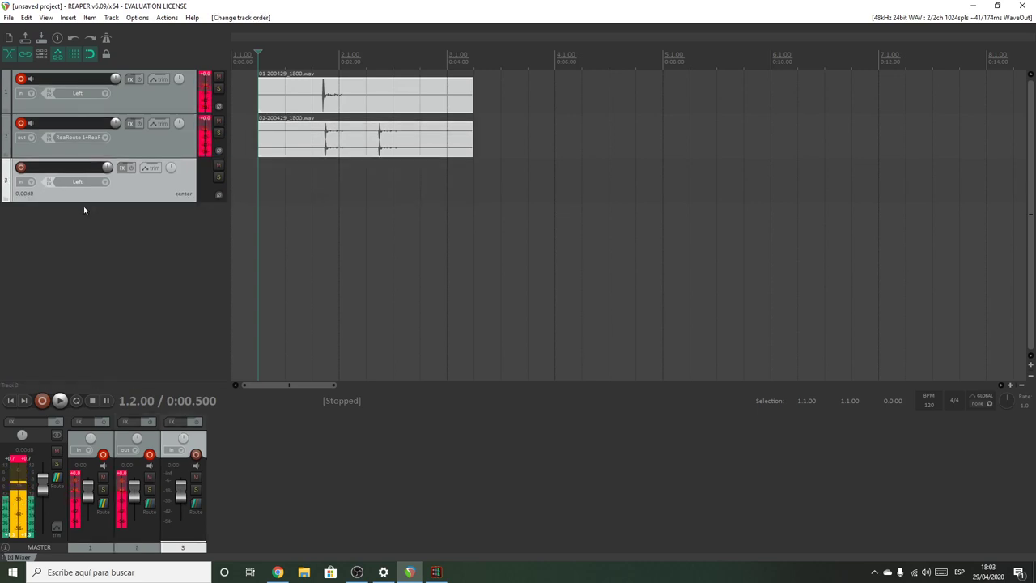
pyautogui.click(27, 186)
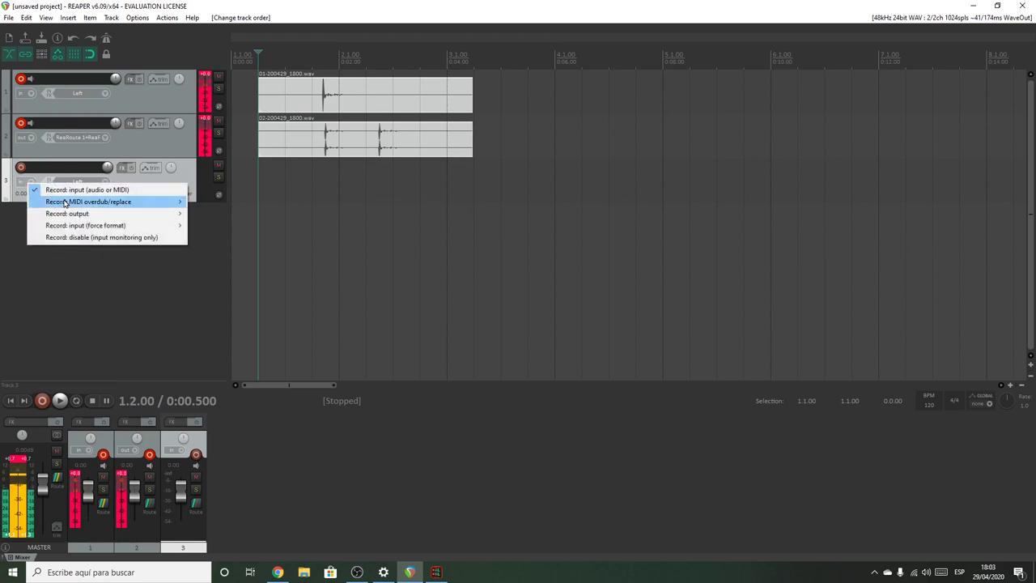
pyautogui.moveTo(72, 216)
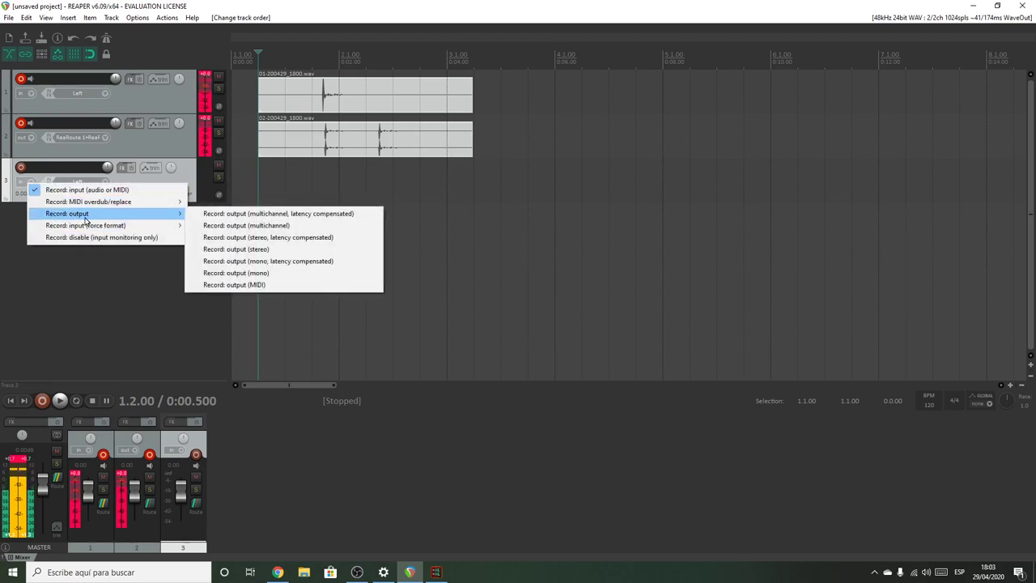
pyautogui.click(218, 212)
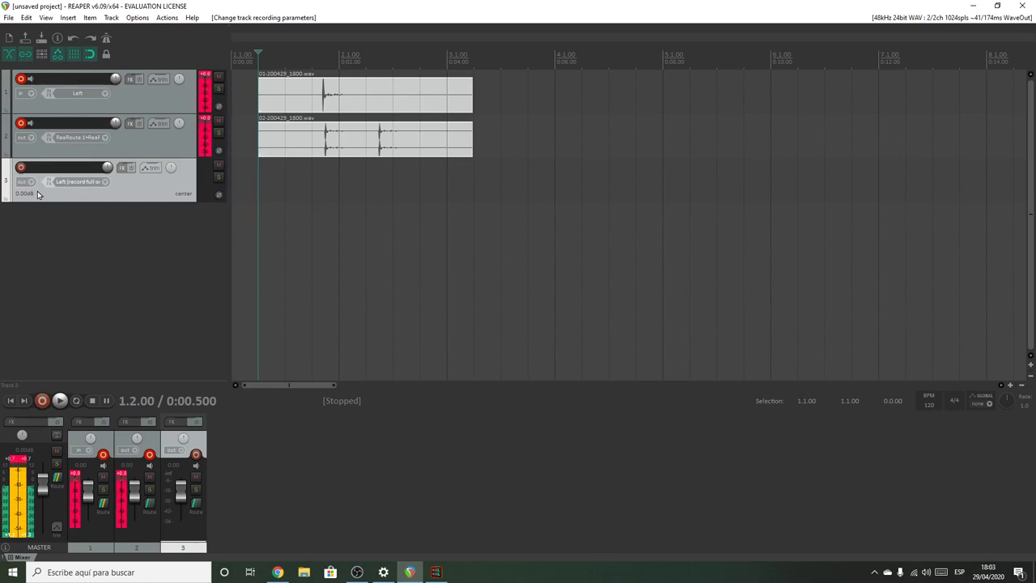
# Set track 3's input to stereo ReaRoute 3 / ReaRoute 4 and arm the track for recording.
pyautogui.click(86, 181)
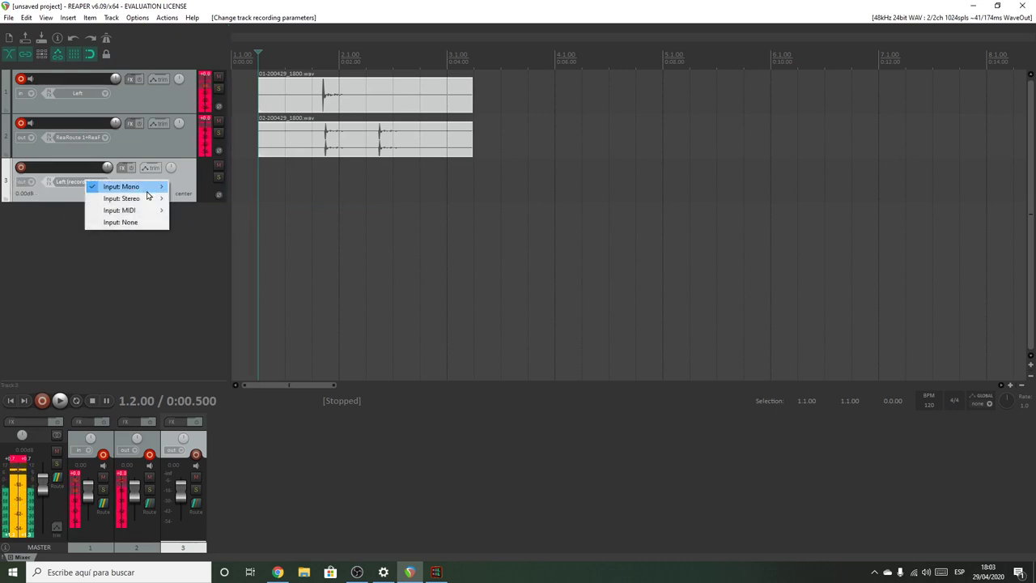
pyautogui.moveTo(142, 203)
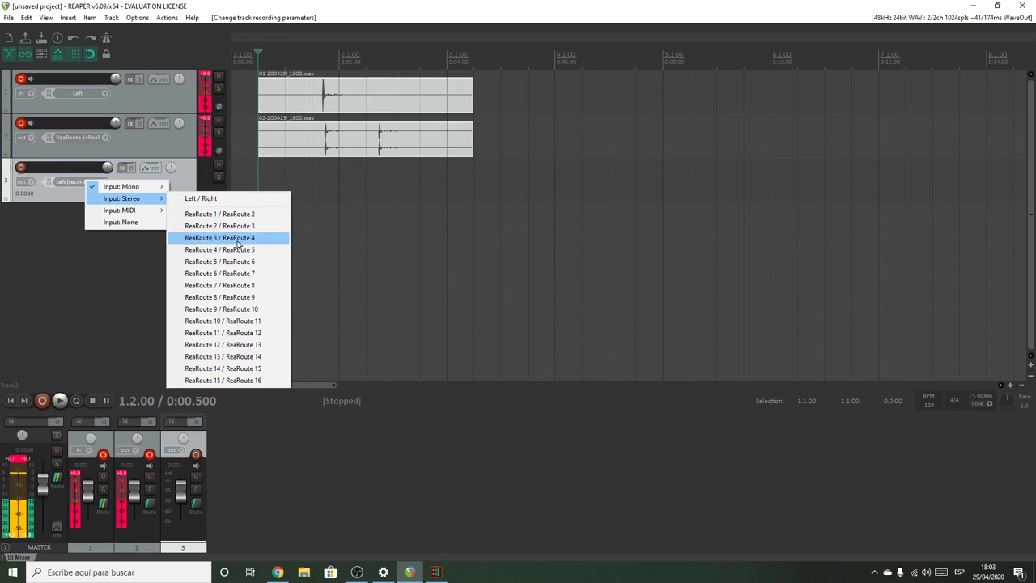
pyautogui.click(202, 240)
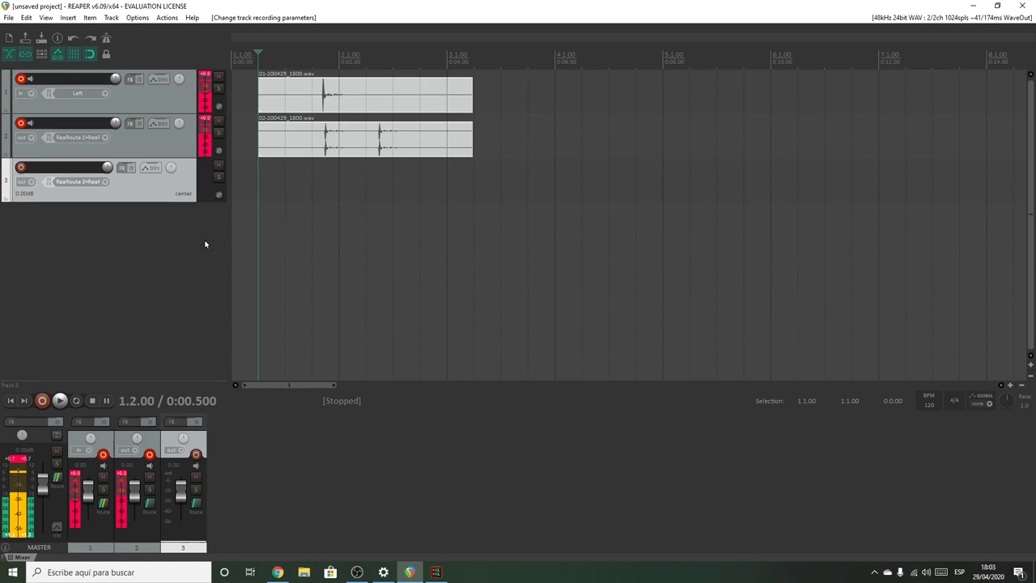
pyautogui.click(20, 168)
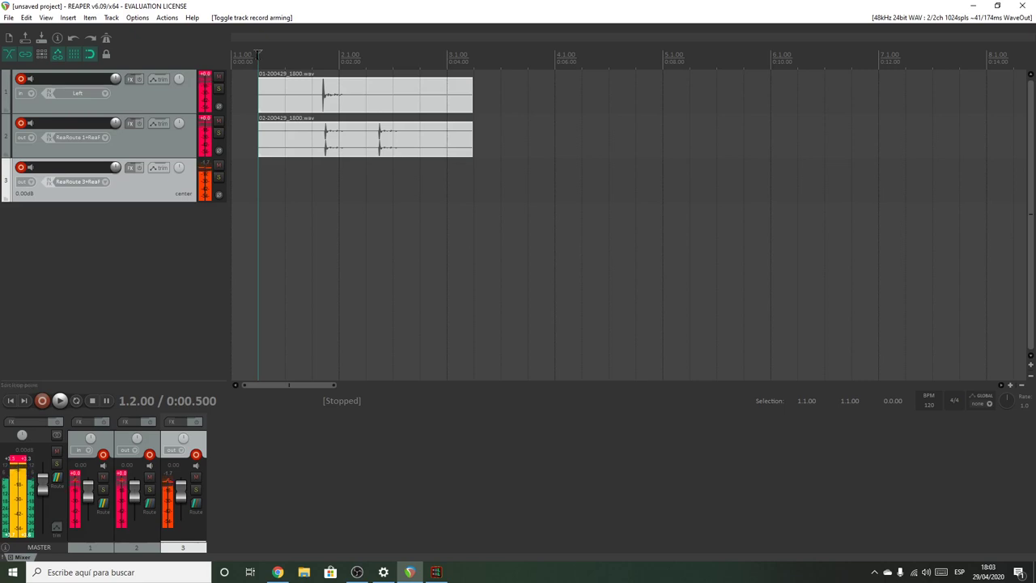
# Reposition the edit cursor and select the recorded clips on tracks 1 and 2.
pyautogui.moveTo(258, 55); pyautogui.dragTo(235, 56)
pyautogui.click(310, 141)
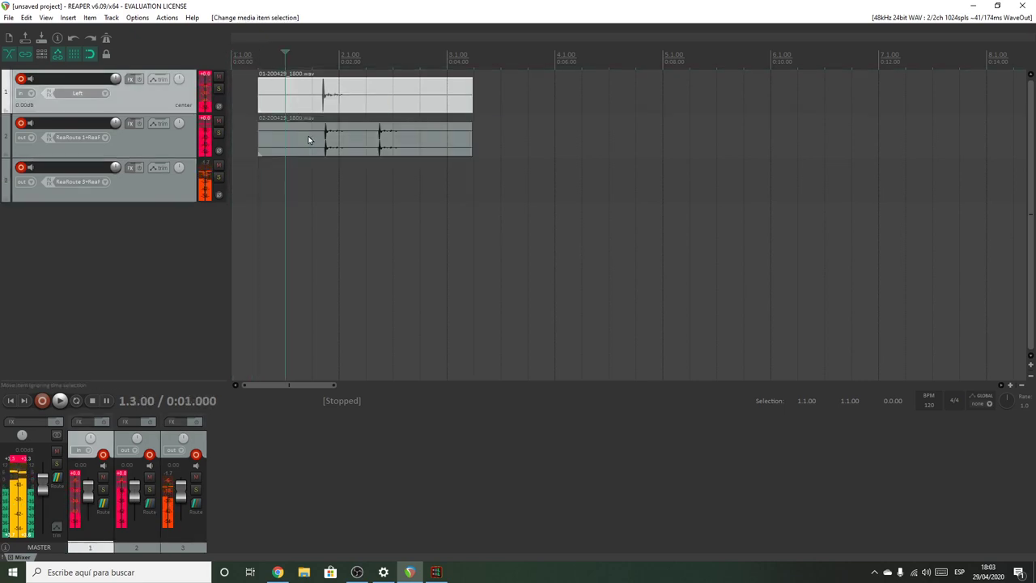
# Delete the remaining recorded items from the tracks and return the edit cursor to the project start.
pyautogui.click(307, 140)
pyautogui.press('Delete')
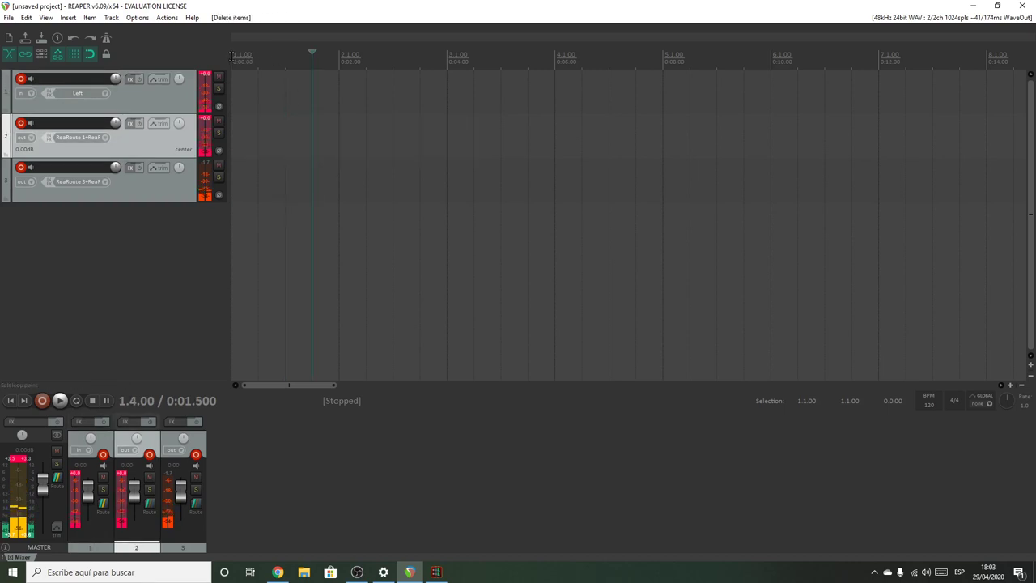
pyautogui.moveTo(312, 51); pyautogui.dragTo(199, 55)
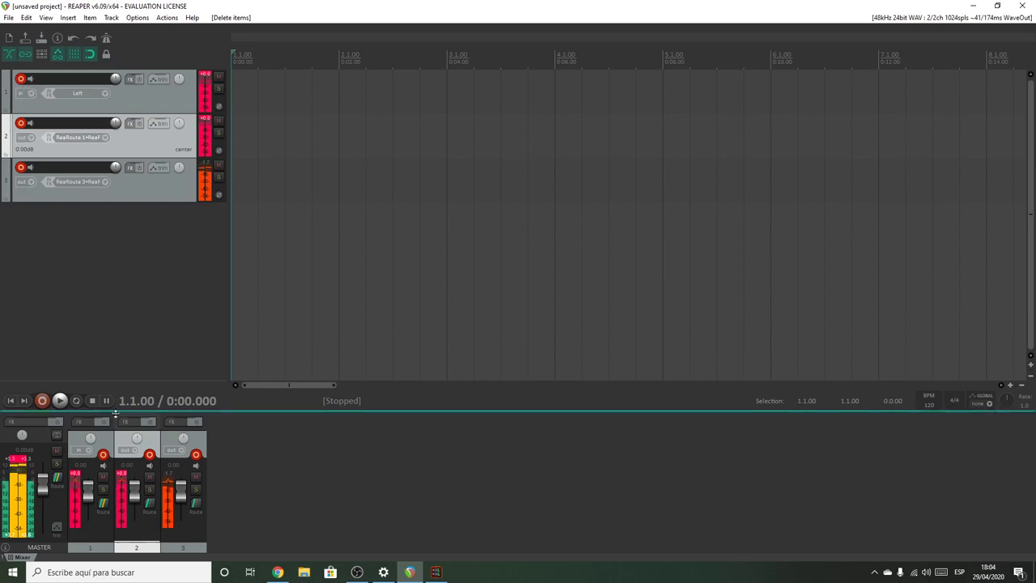
# Record a new take on all three armed tracks and save all the recorded files.
pyautogui.click(42, 400)
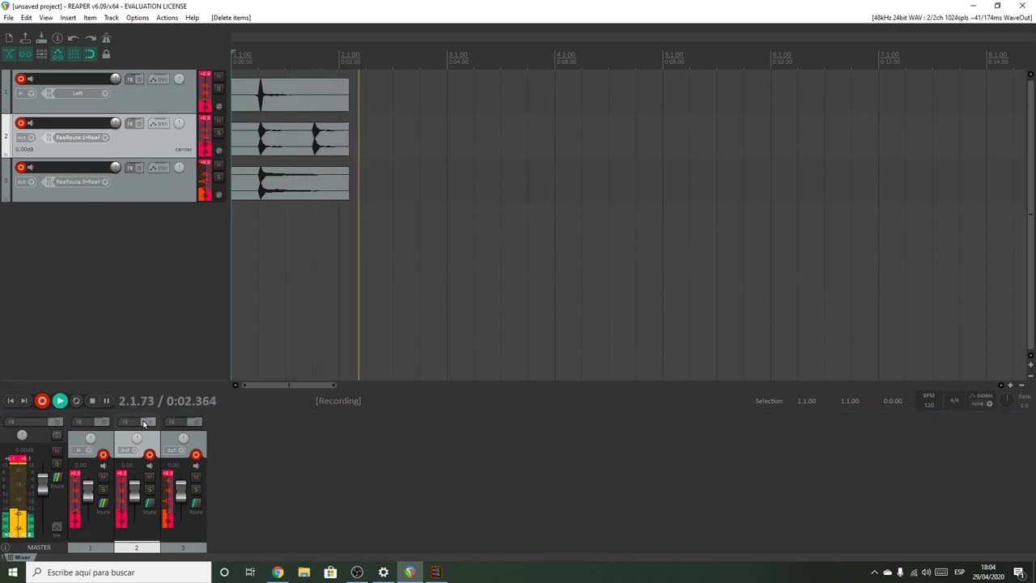
pyautogui.click(93, 400)
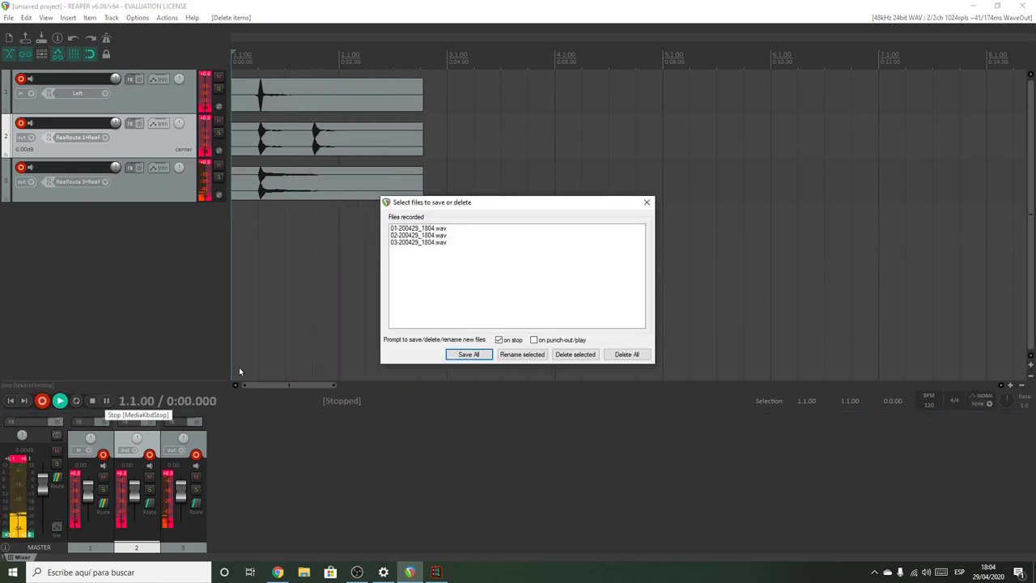
pyautogui.click(471, 354)
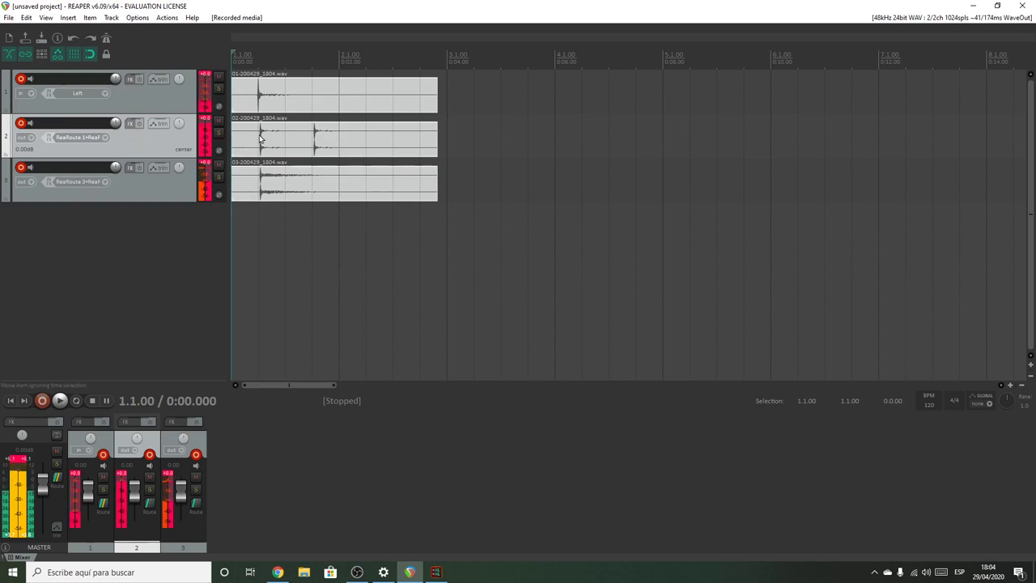
# Switch to Carla, inspect the readelay-standalone plugin's delay settings, and return to REAPER.
pyautogui.click(410, 573)
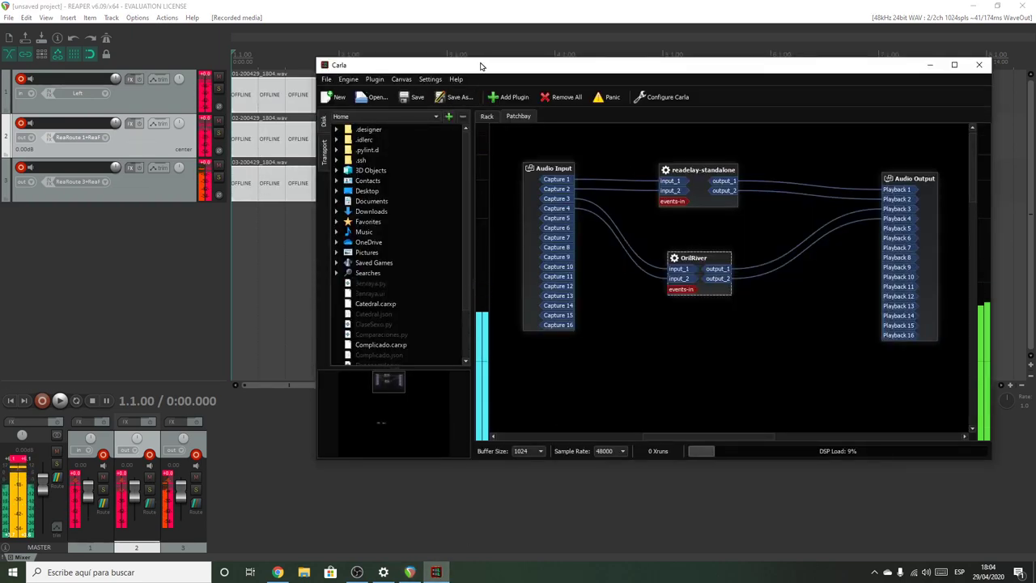
pyautogui.doubleClick(684, 174)
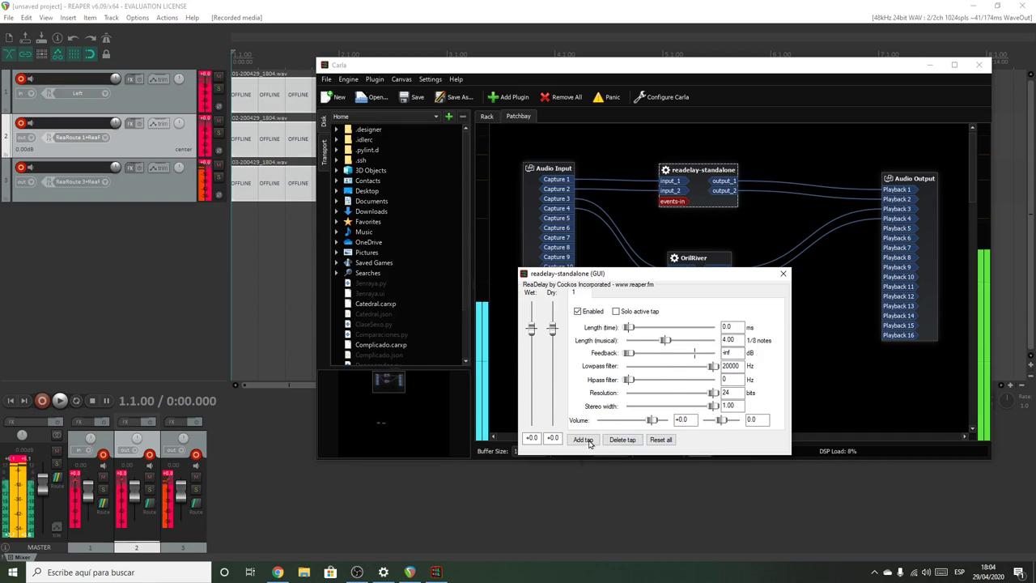
pyautogui.click(783, 273)
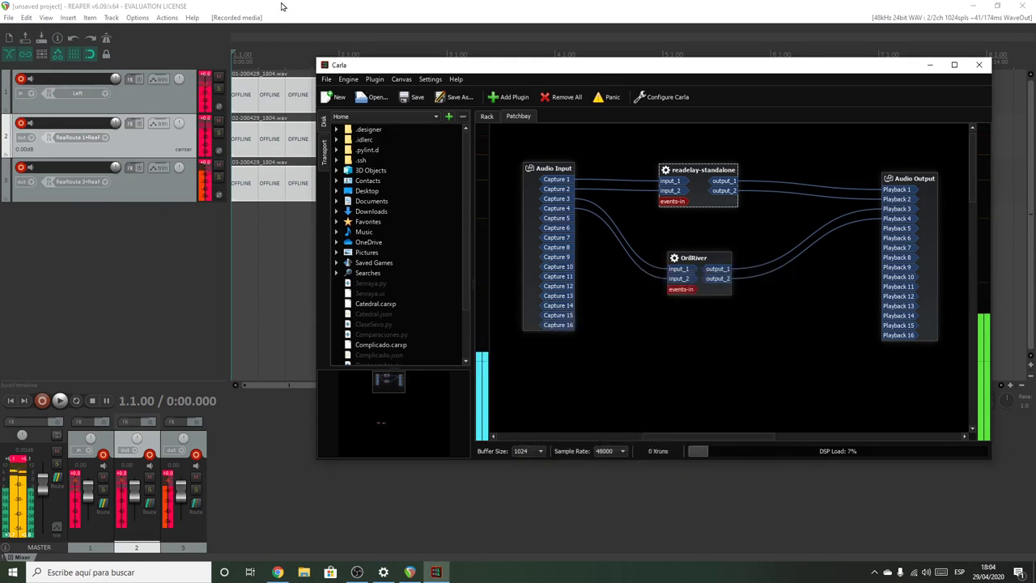
pyautogui.click(298, 20)
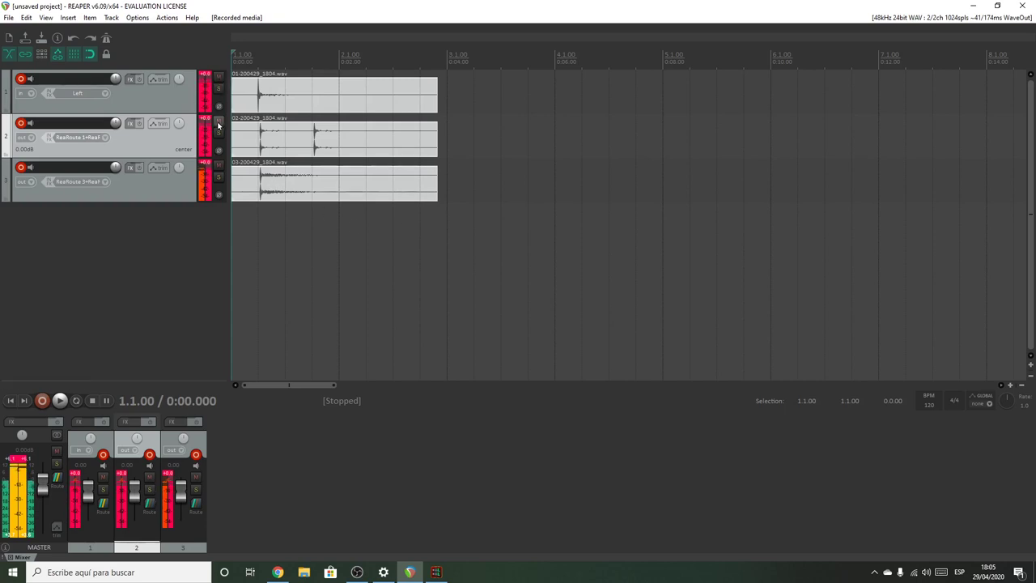
# Mute tracks 2 and 3 and play back only track 1's dry recording.
pyautogui.click(217, 76)
pyautogui.click(217, 121)
pyautogui.click(218, 165)
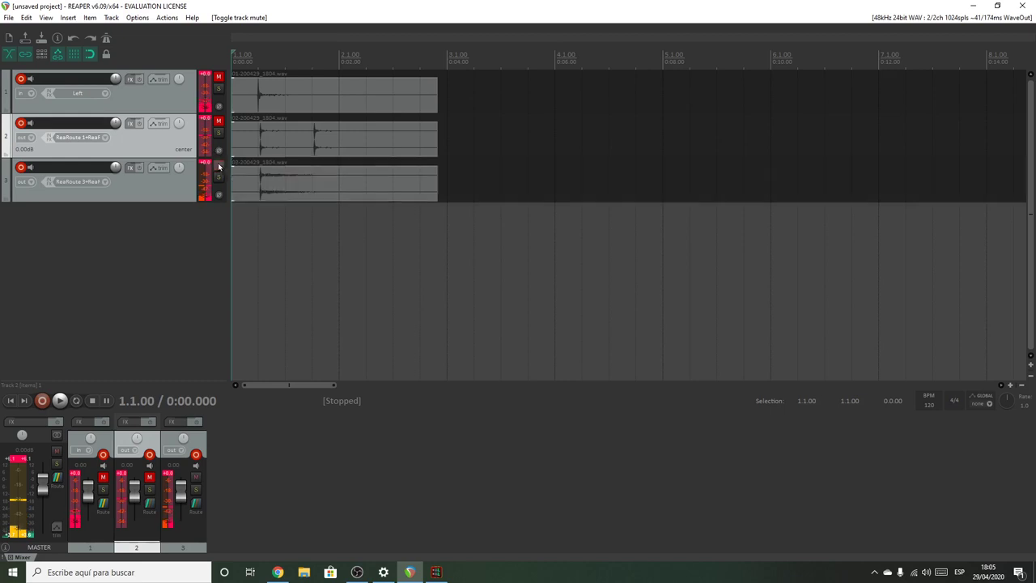
pyautogui.click(217, 77)
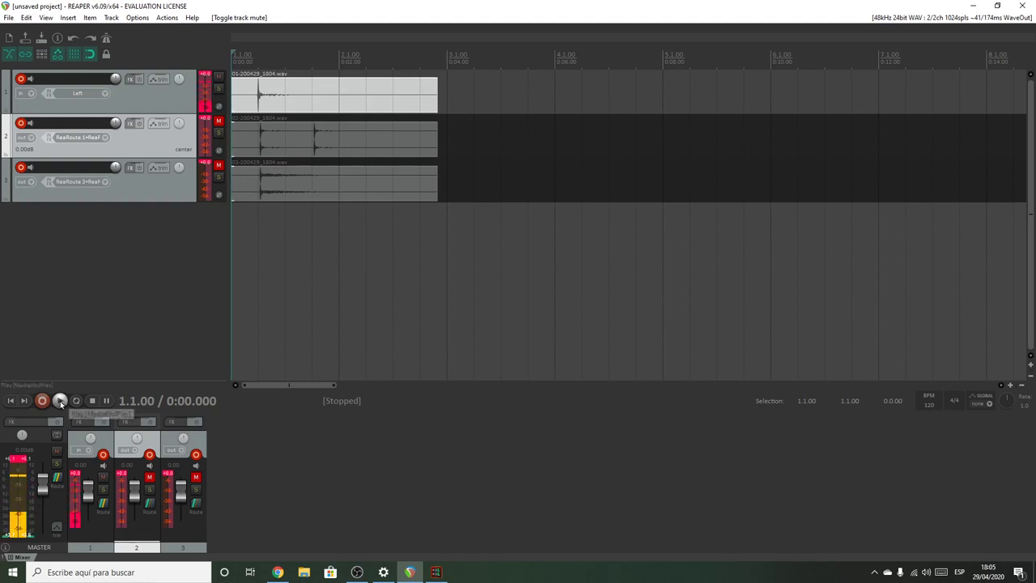
pyautogui.click(61, 402)
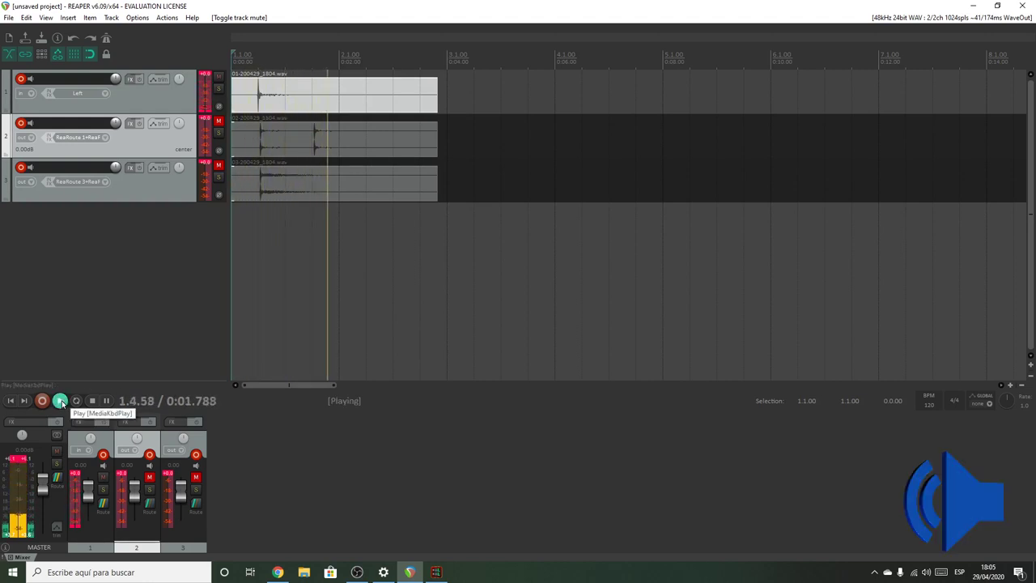
pyautogui.click(60, 403)
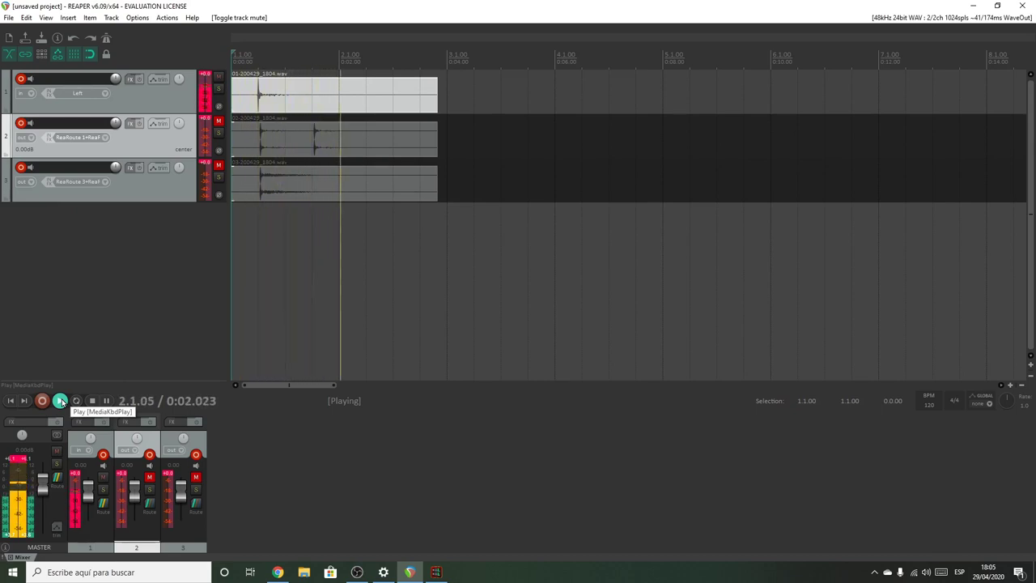
pyautogui.click(91, 401)
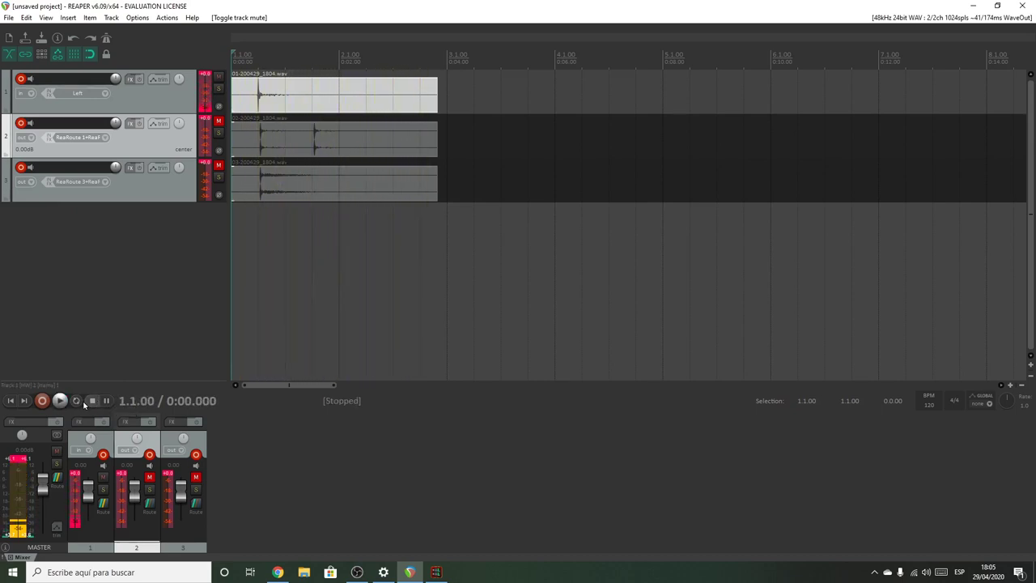
# Unmute tracks 2 and 3, solo track 2, and play back its recording.
pyautogui.click(219, 123)
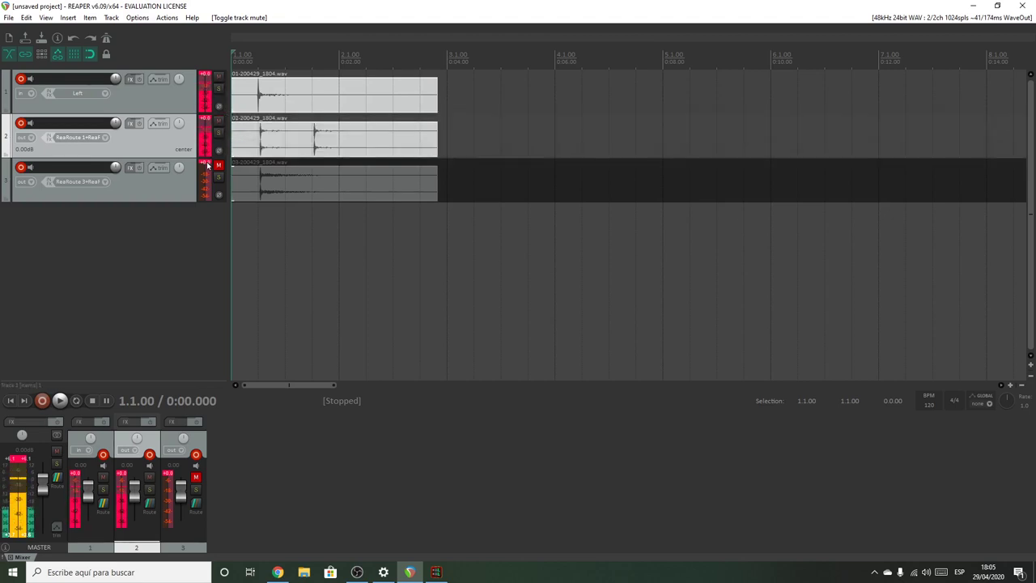
pyautogui.click(218, 165)
pyautogui.click(219, 133)
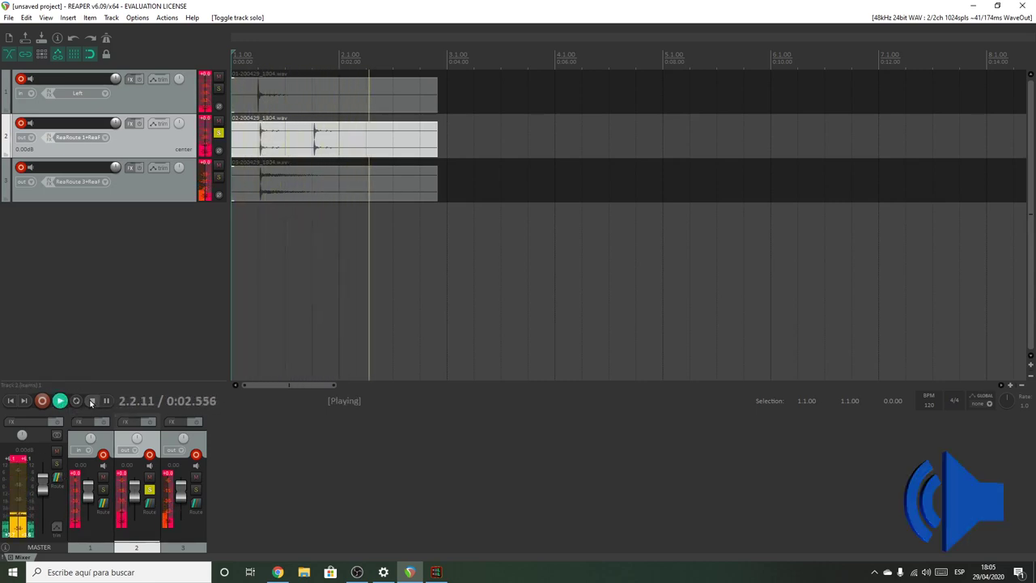
pyautogui.press('space')
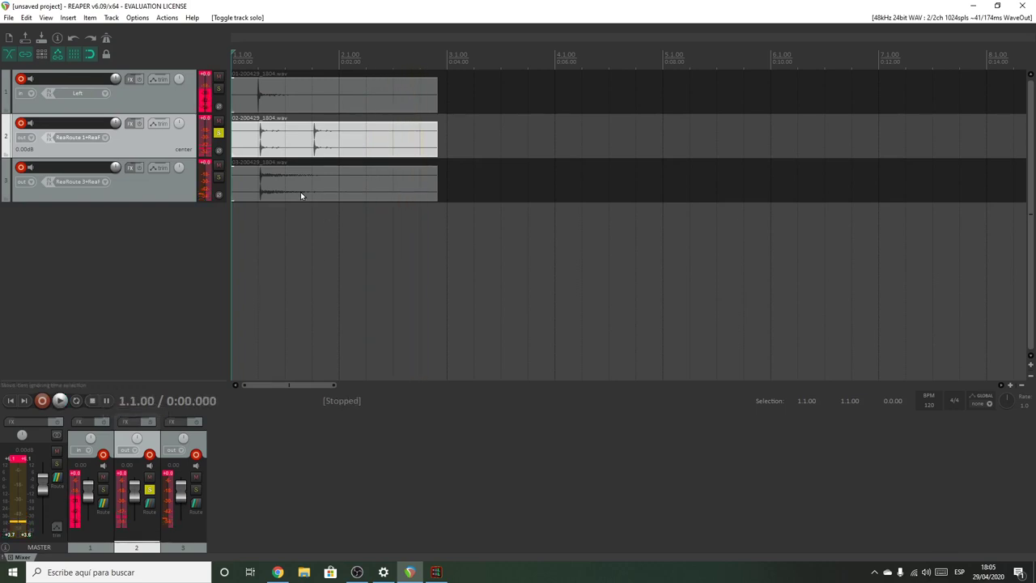
# Solo track 3 instead of track 2 and play back its recording.
pyautogui.click(218, 178)
pyautogui.click(219, 132)
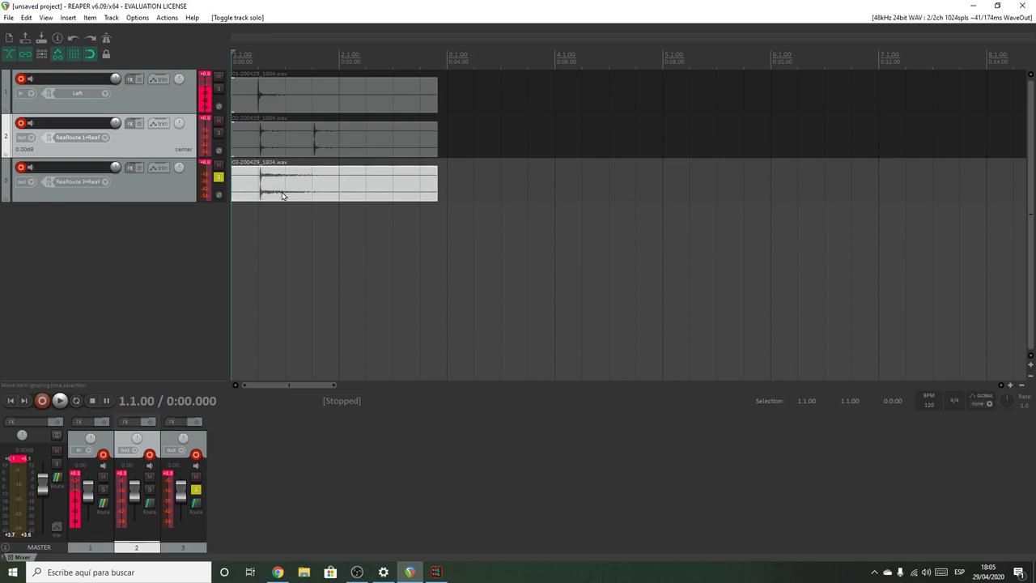
pyautogui.click(59, 401)
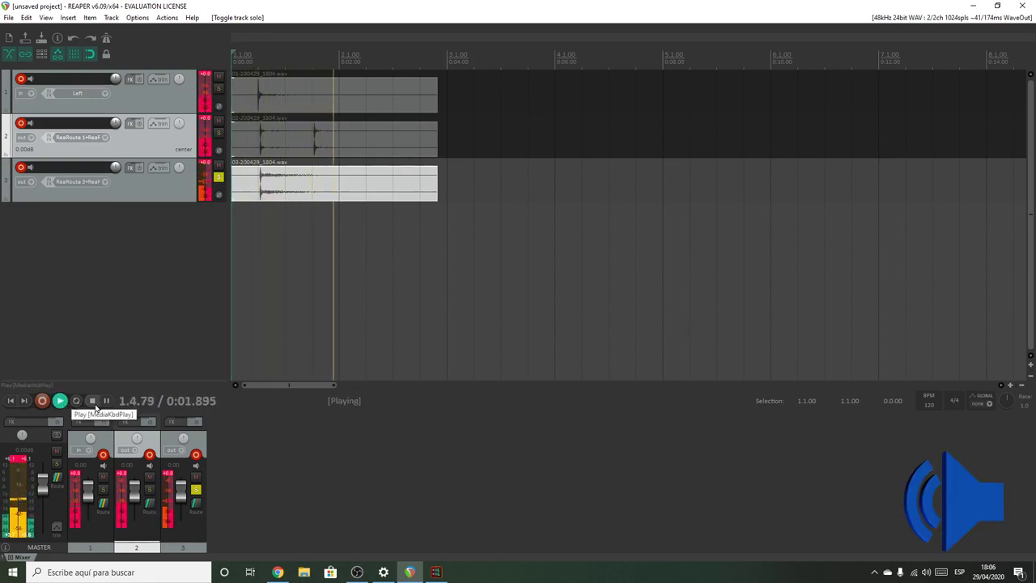
pyautogui.click(92, 400)
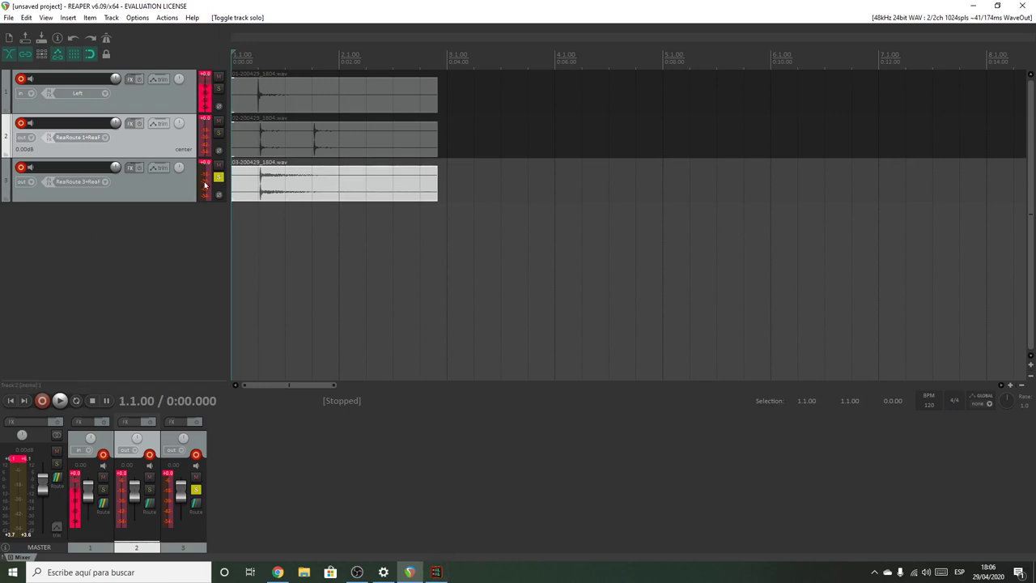
# Quit REAPER without saving the project and close Carla.
pyautogui.moveTo(437, 573)
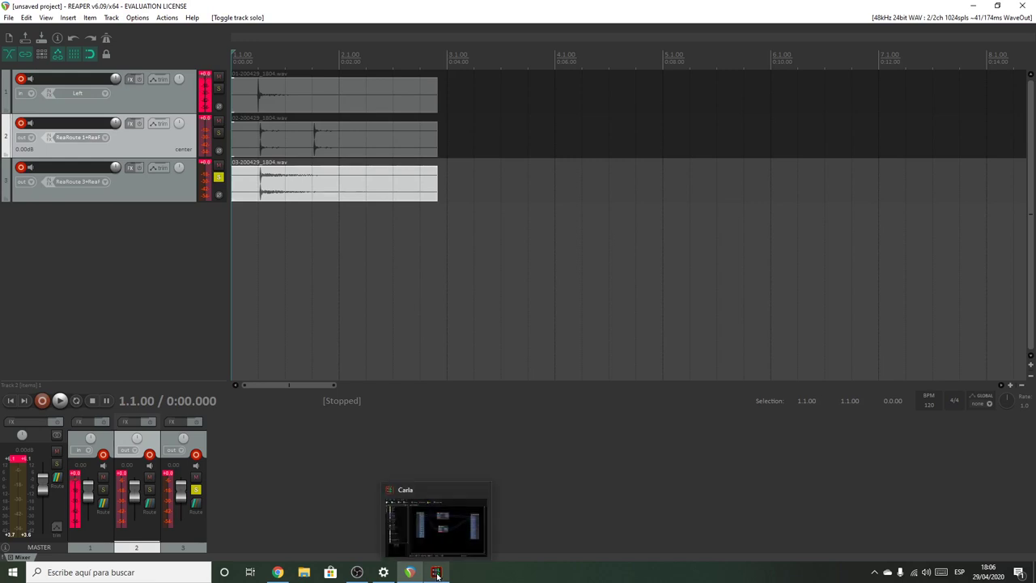
pyautogui.hotkey('alt', 'f')
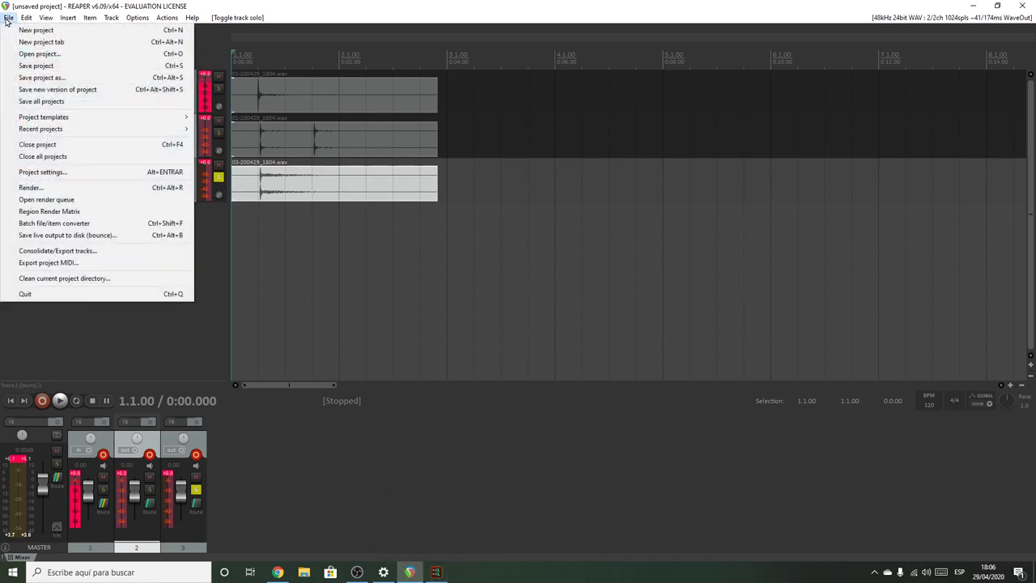
pyautogui.click(72, 295)
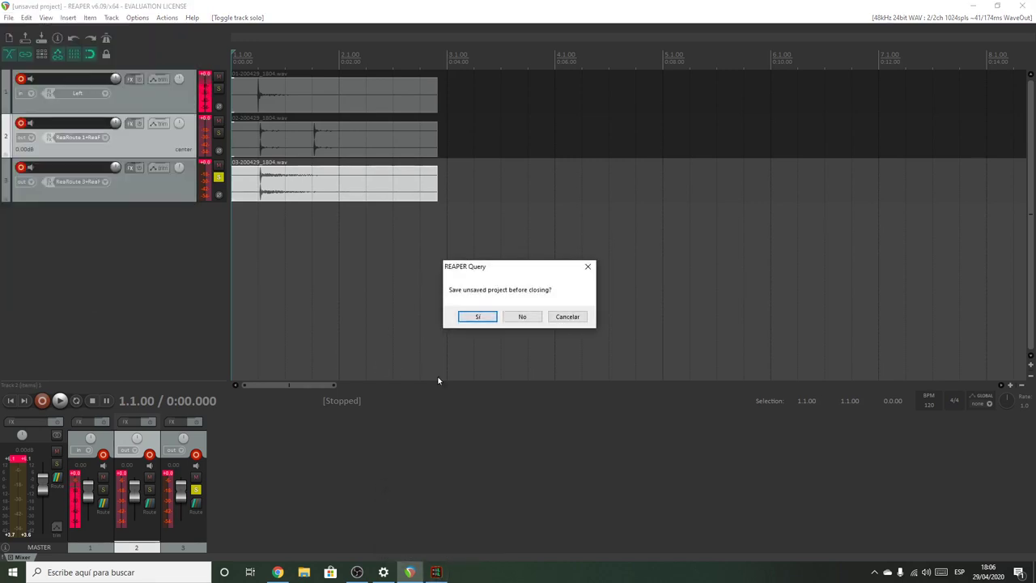
pyautogui.click(523, 317)
pyautogui.click(979, 65)
pyautogui.click(650, 275)
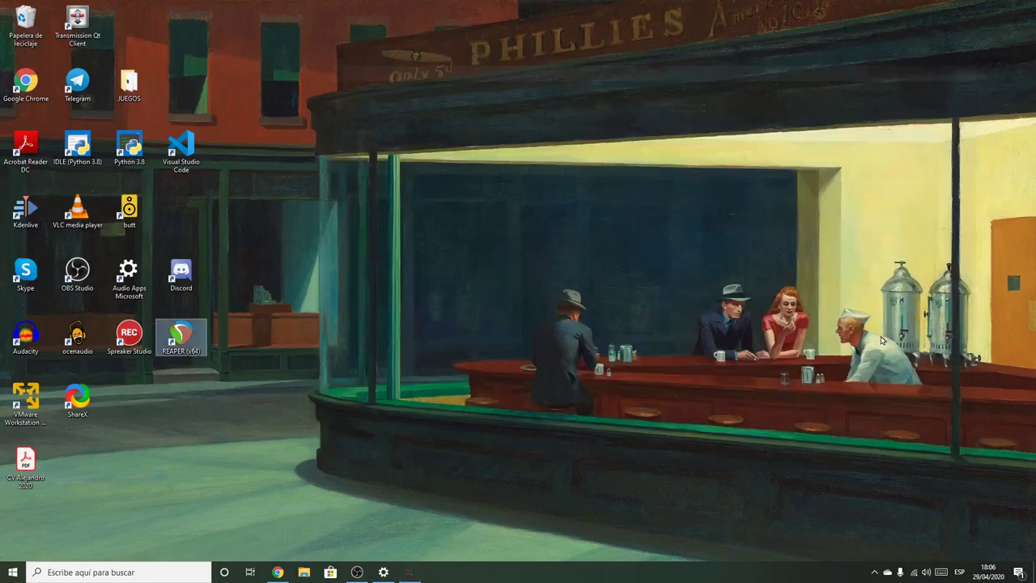
pyautogui.click(130, 572)
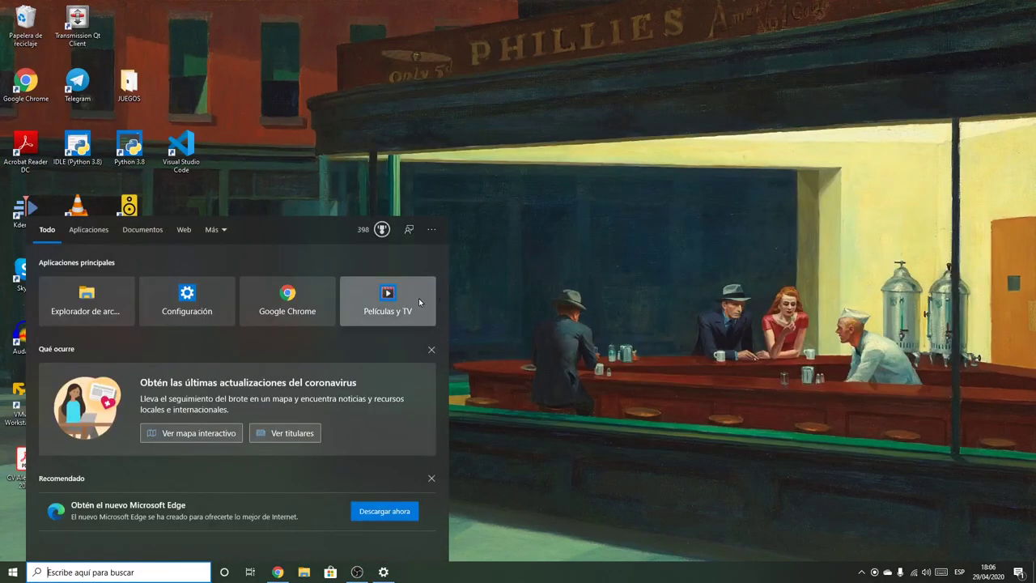
pyautogui.click(93, 572)
pyautogui.write('cant')
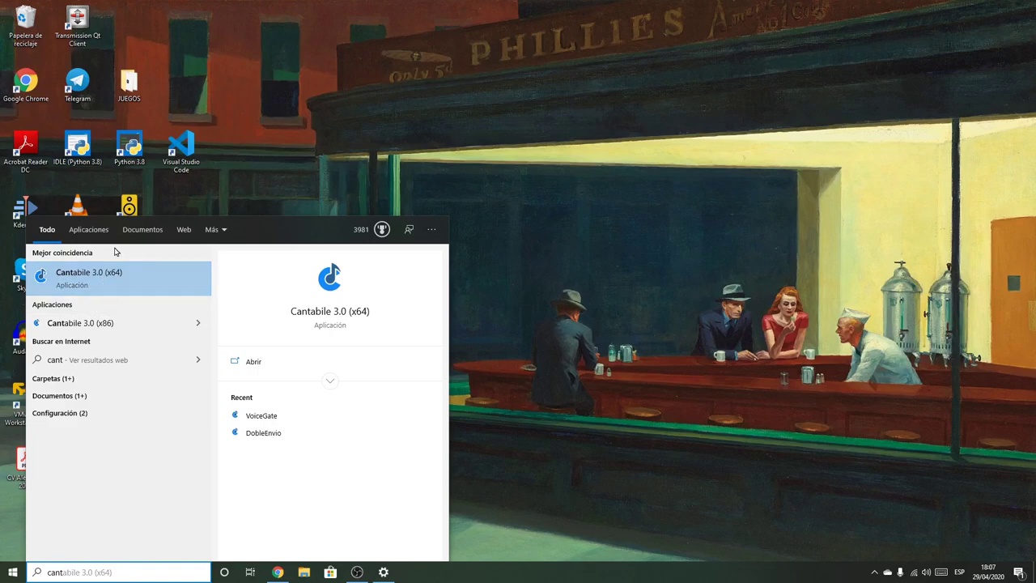
# Switch to Chrome and review the Cantabile Lite free VST host page.
pyautogui.click(278, 572)
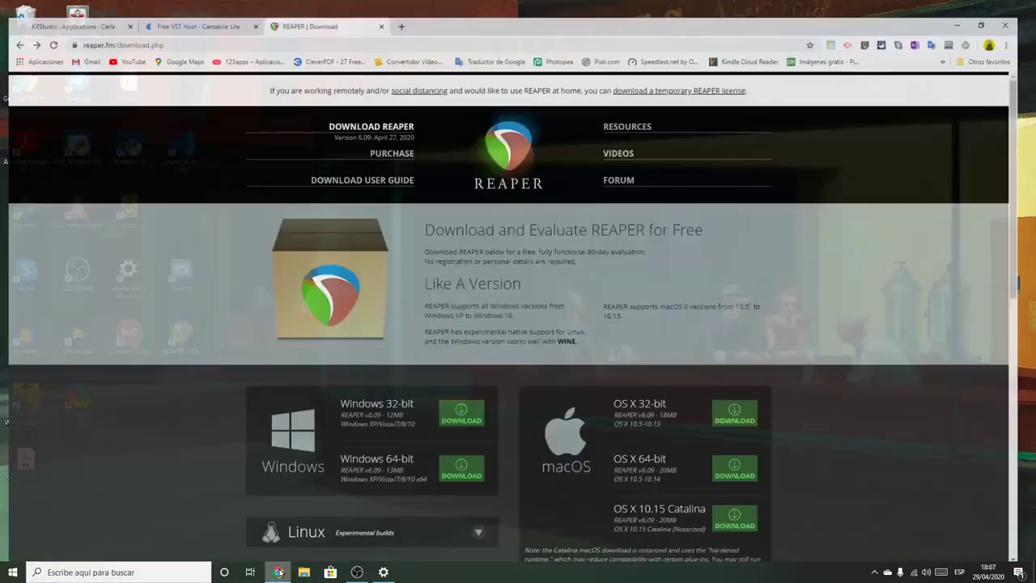
pyautogui.click(167, 10)
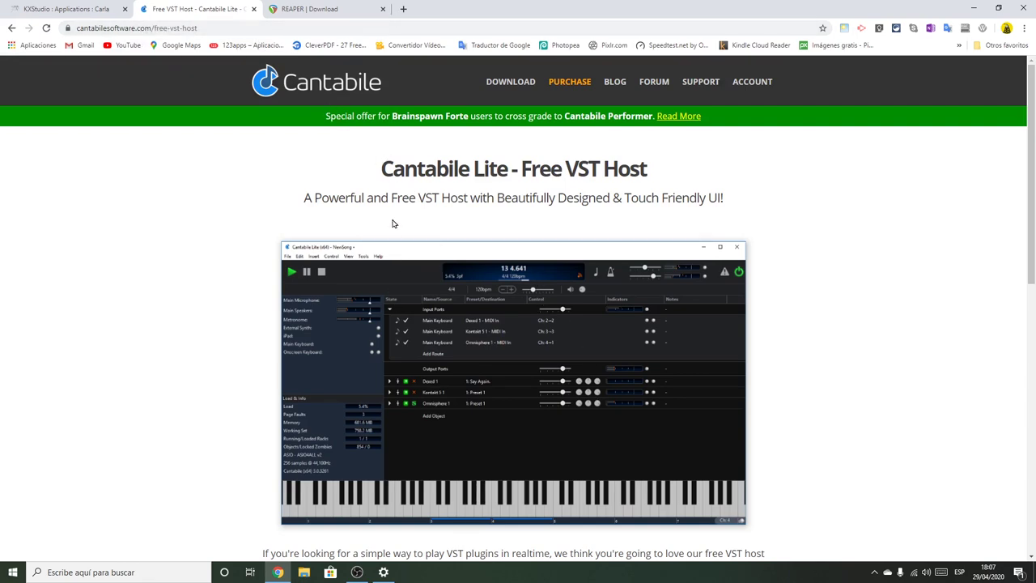
pyautogui.scroll(-5, 418, 164)
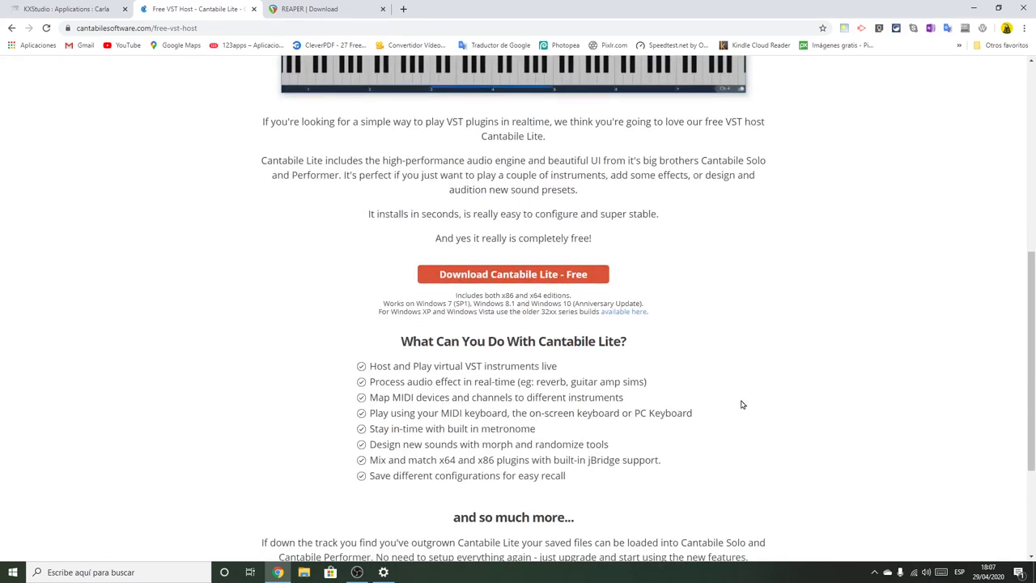
pyautogui.scroll(3, 741, 402)
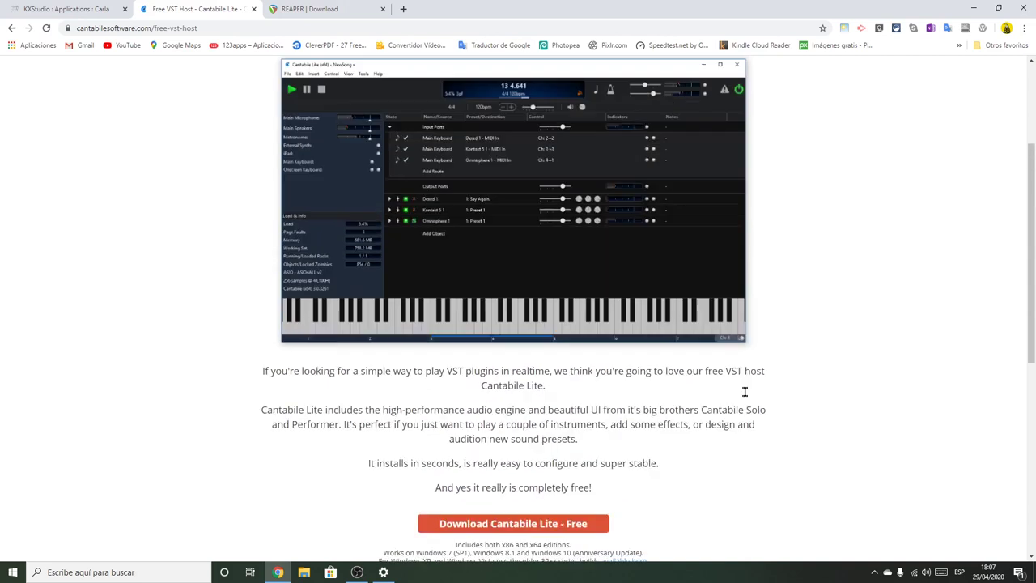
pyautogui.scroll(2, 480, 375)
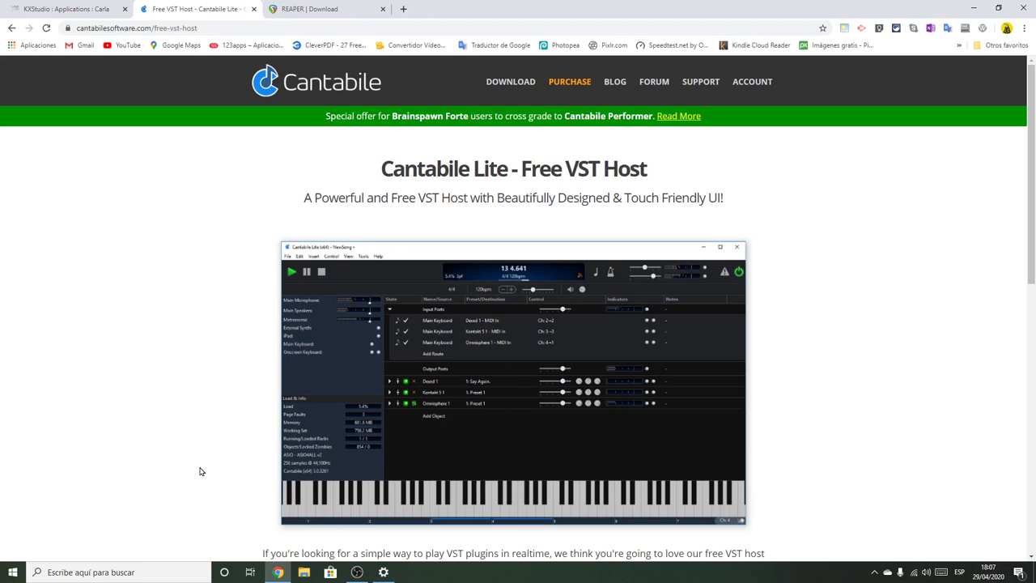
# Try to download the free Cantabile Lite installer from its page, and minimize the browser.
pyautogui.scroll(-7, 542, 328)
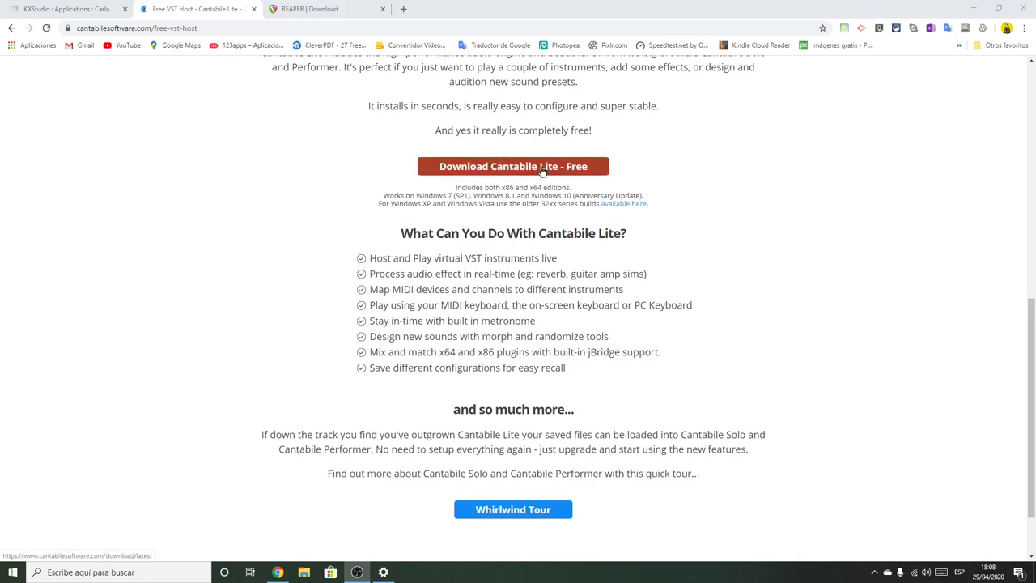
pyautogui.click(543, 170)
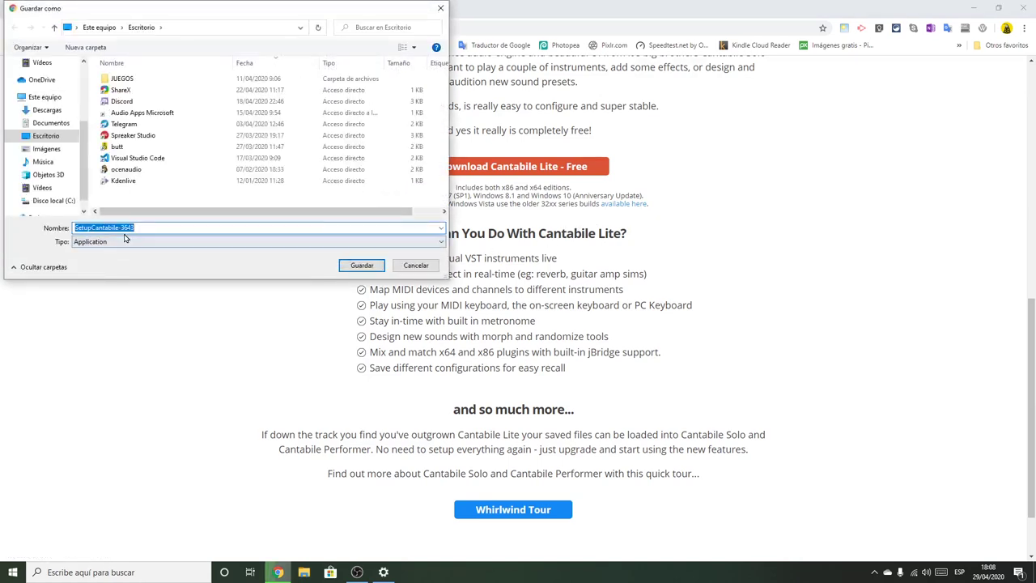
pyautogui.click(416, 266)
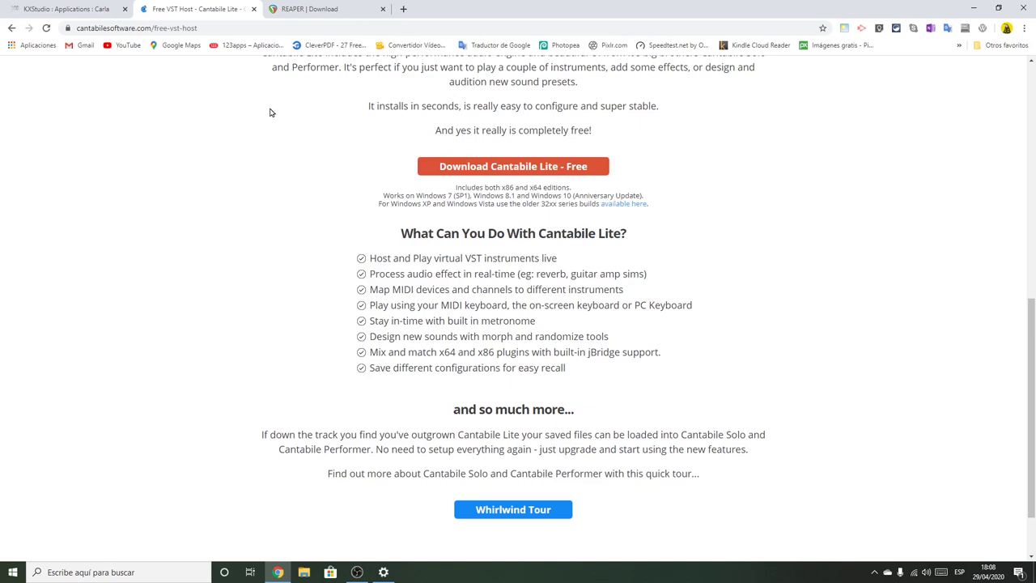
pyautogui.click(293, 12)
pyautogui.click(244, 14)
pyautogui.click(974, 8)
# Find Cantabile 3.0 (x64) through the Windows search and launch it.
pyautogui.click(124, 569)
pyautogui.write('can')
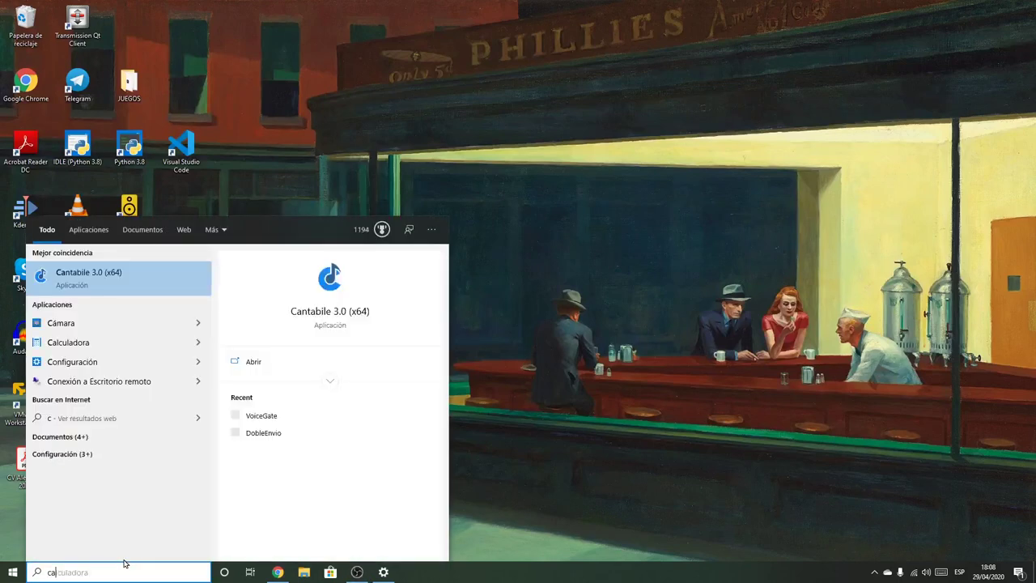
pyautogui.click(117, 281)
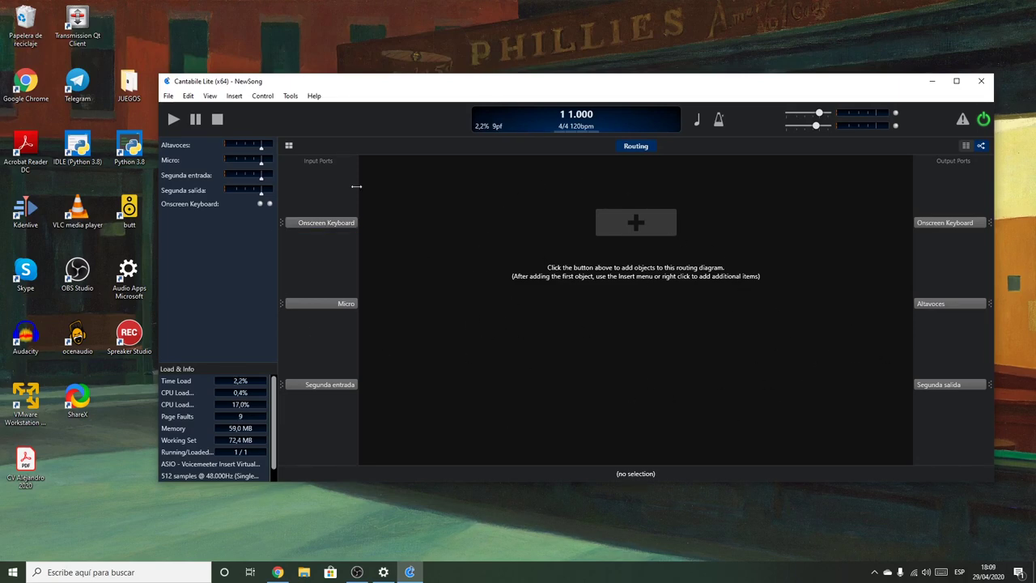
# Delete all existing audio ports in the options: Micro, Segunda entrada, Altavoces and Segunda salida.
pyautogui.click(274, 96)
pyautogui.moveTo(290, 95)
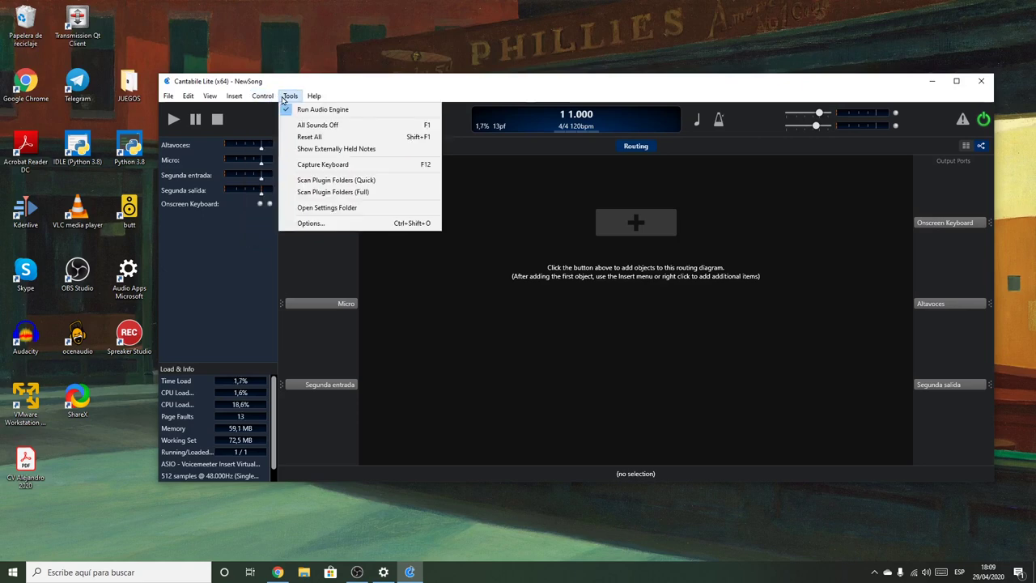
pyautogui.click(316, 223)
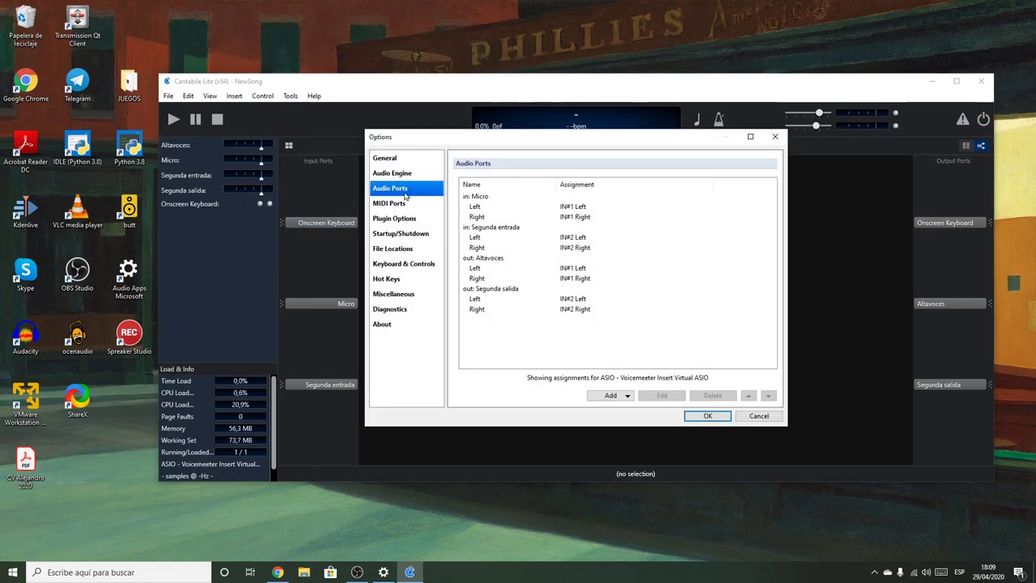
pyautogui.click(485, 199)
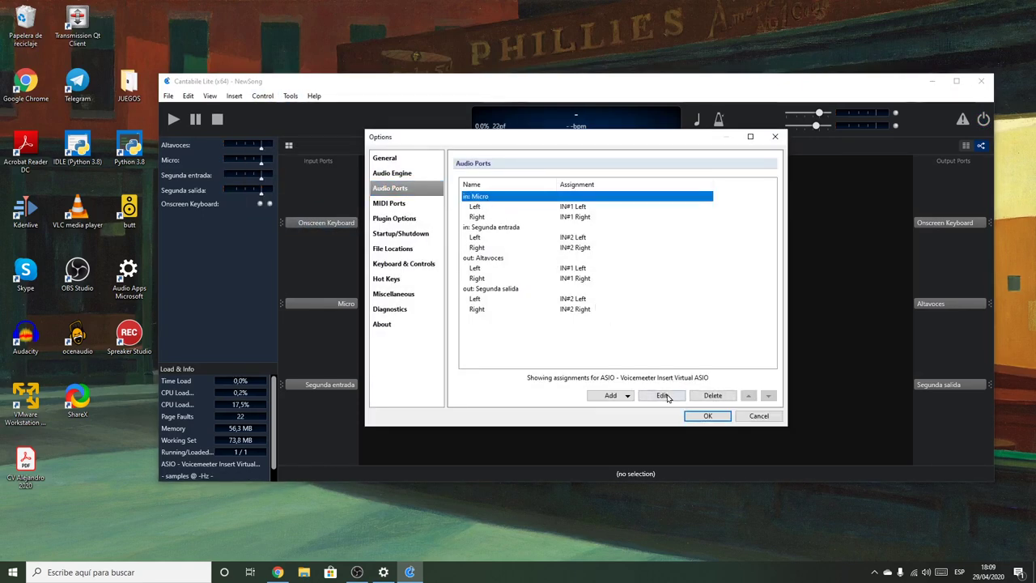
pyautogui.click(712, 396)
pyautogui.click(512, 199)
pyautogui.click(712, 395)
pyautogui.click(518, 196)
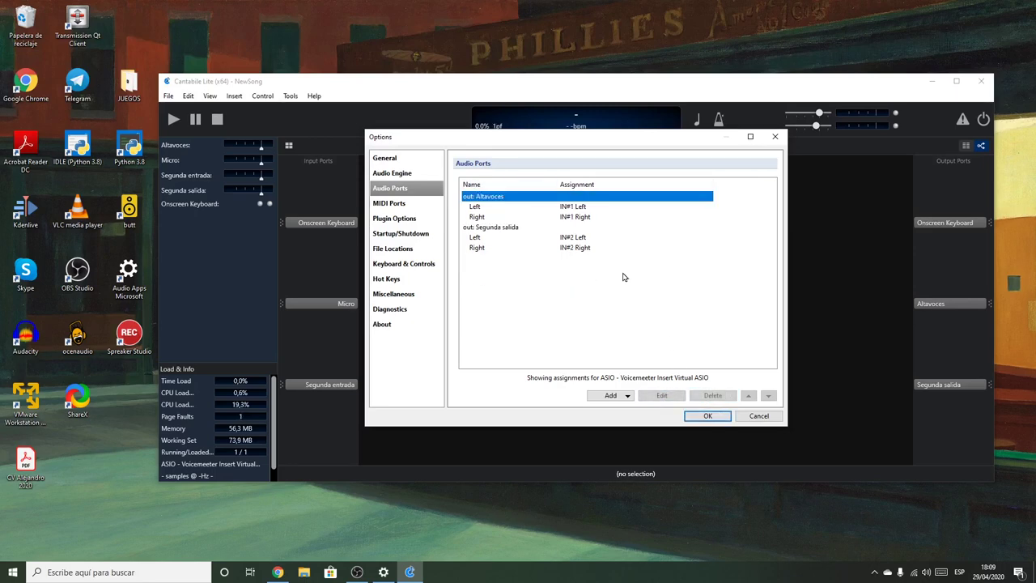
pyautogui.click(712, 396)
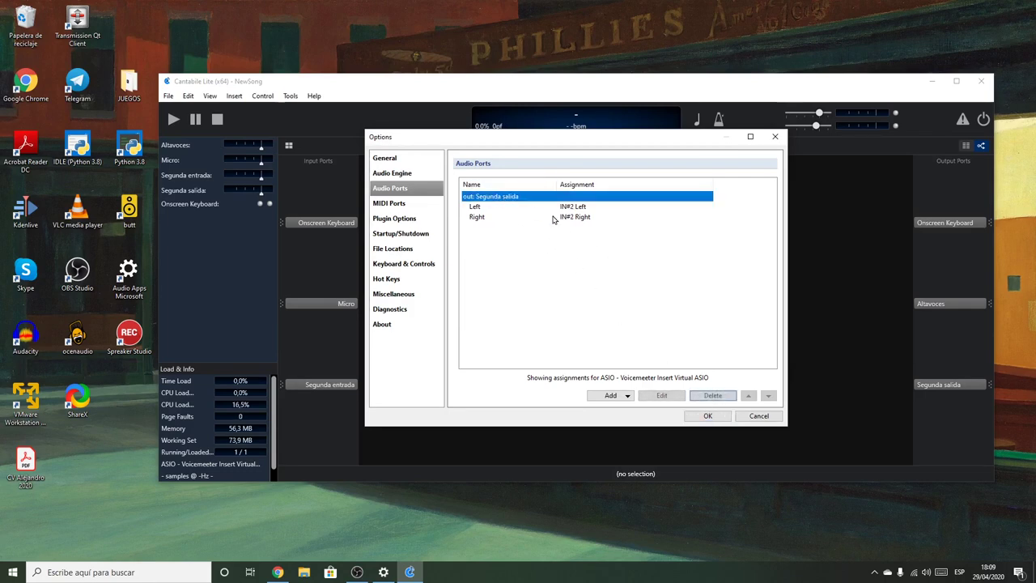
pyautogui.click(713, 395)
# Set the audio engine's driver to ASIO - UMC ASIO Driver and apply the options.
pyautogui.click(395, 173)
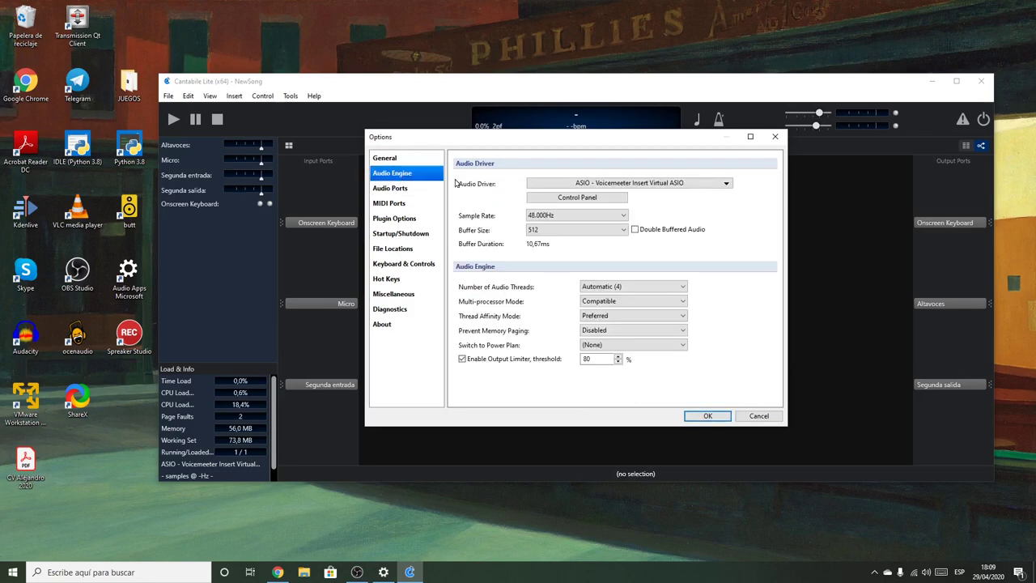
pyautogui.click(725, 183)
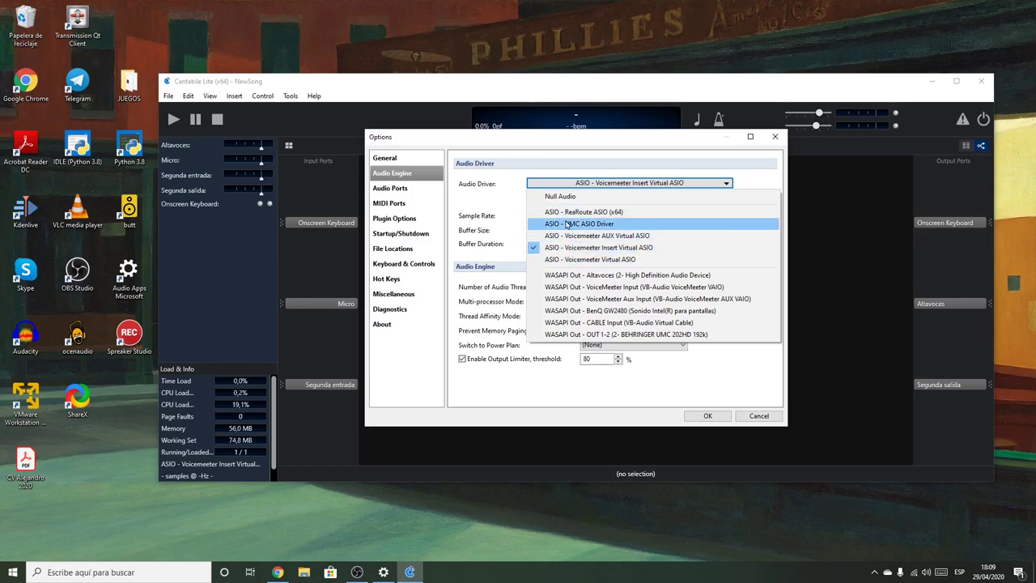
pyautogui.click(589, 229)
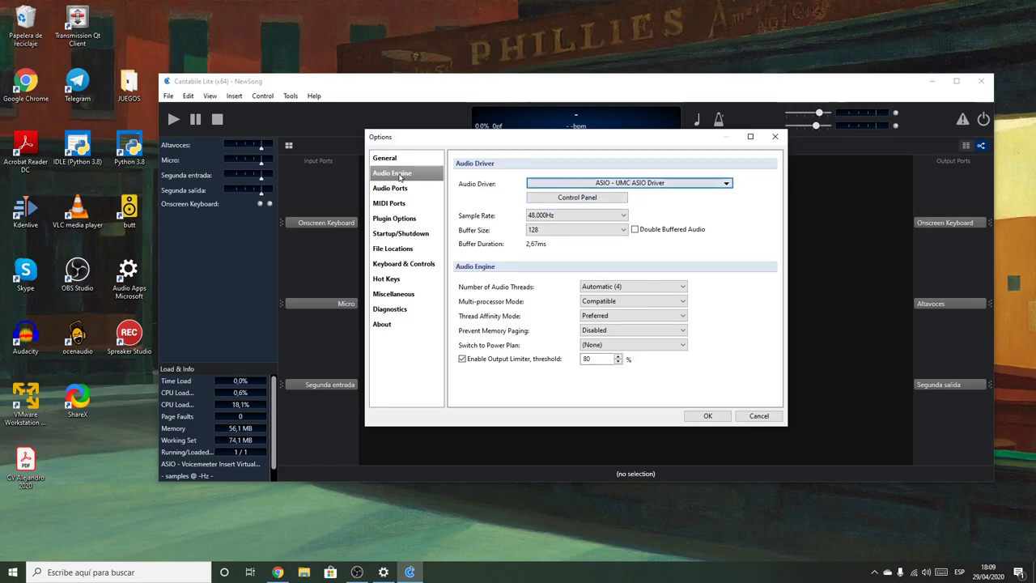
pyautogui.click(706, 415)
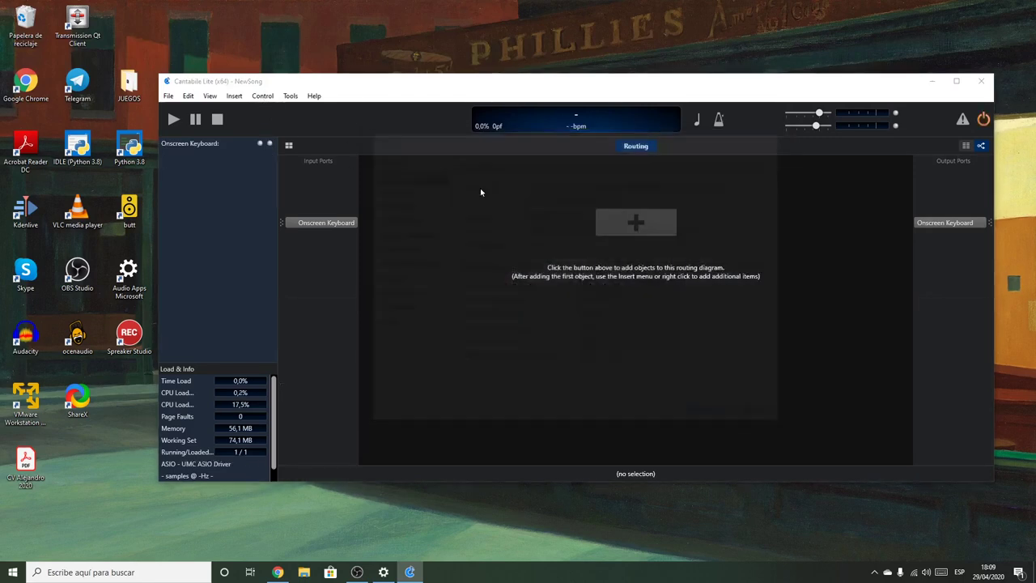
pyautogui.click(591, 327)
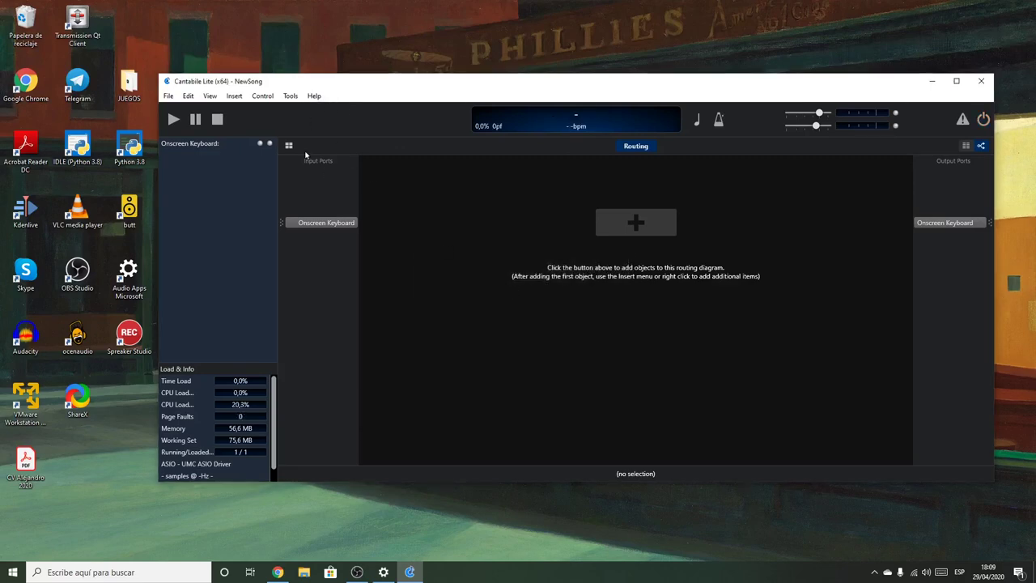
# Reopen the options and check the control panel of the UMC ASIO driver.
pyautogui.click(291, 96)
pyautogui.click(320, 223)
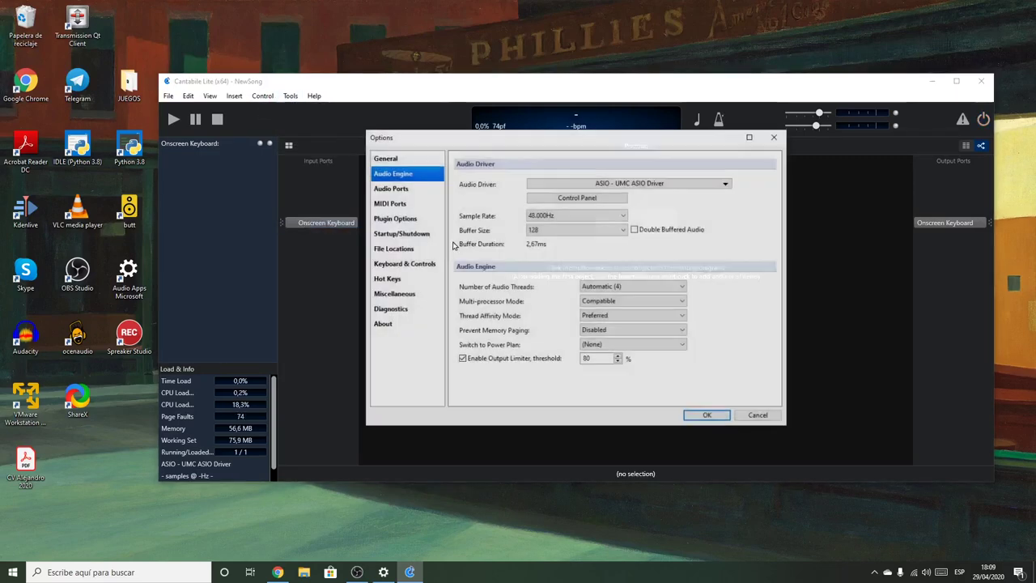
pyautogui.click(588, 202)
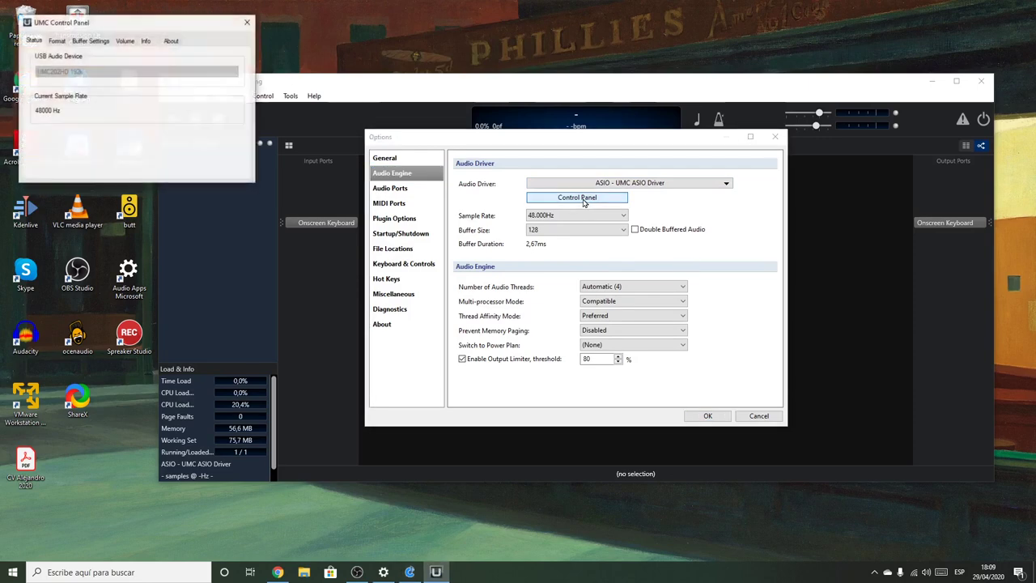
pyautogui.click(247, 22)
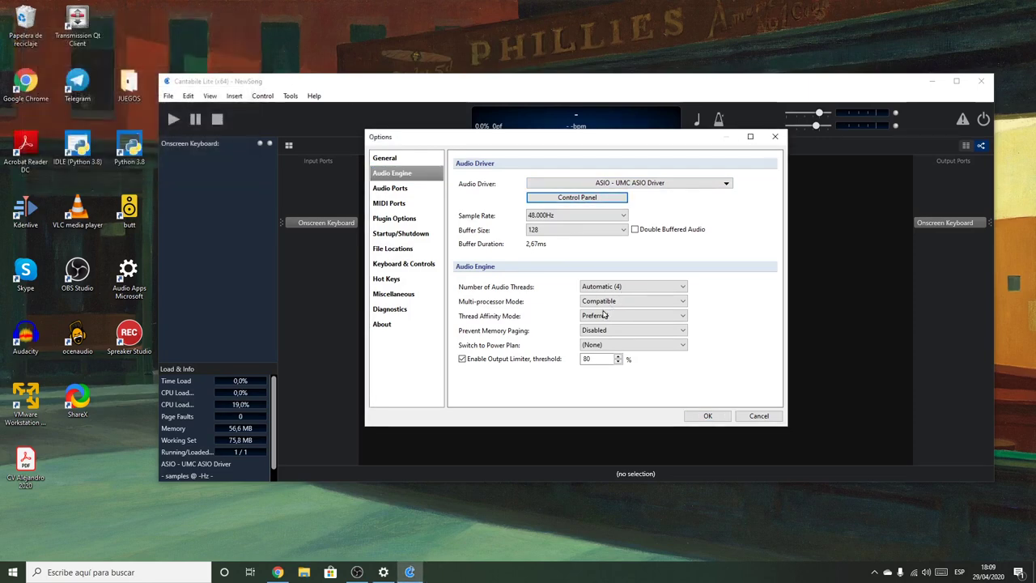
# Add a stereo input port named Micro to the audio ports.
pyautogui.click(391, 188)
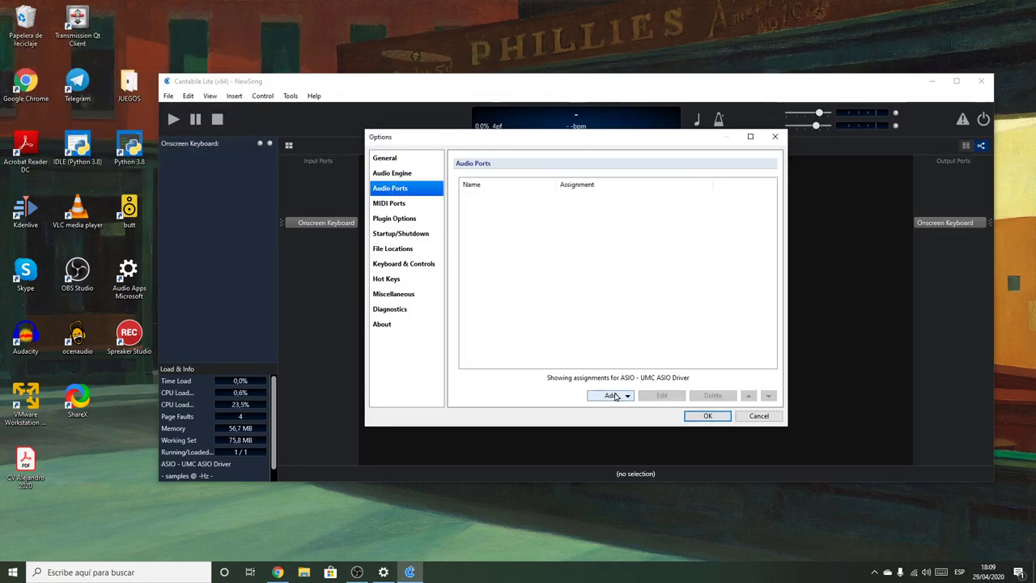
pyautogui.click(610, 395)
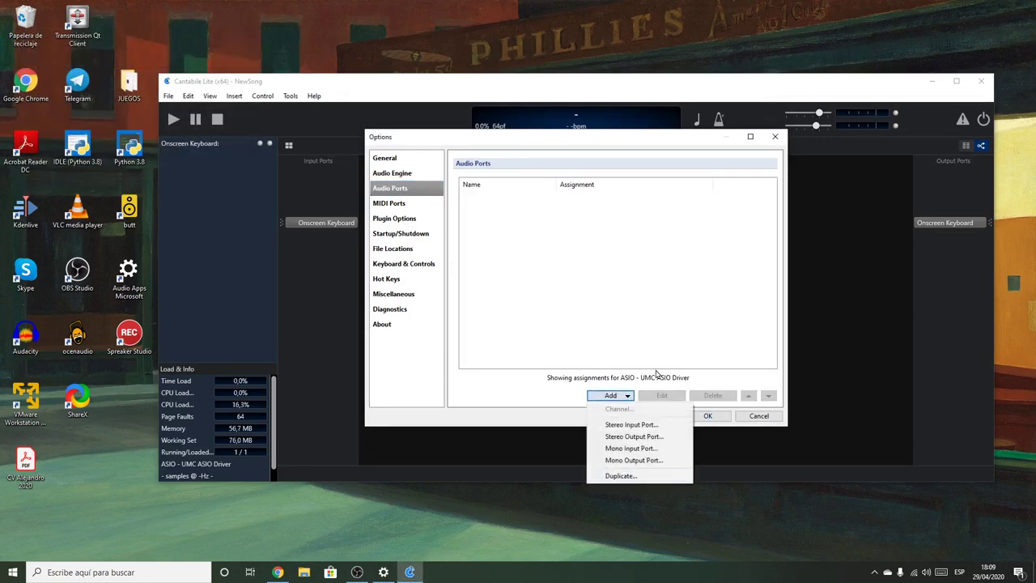
pyautogui.click(630, 425)
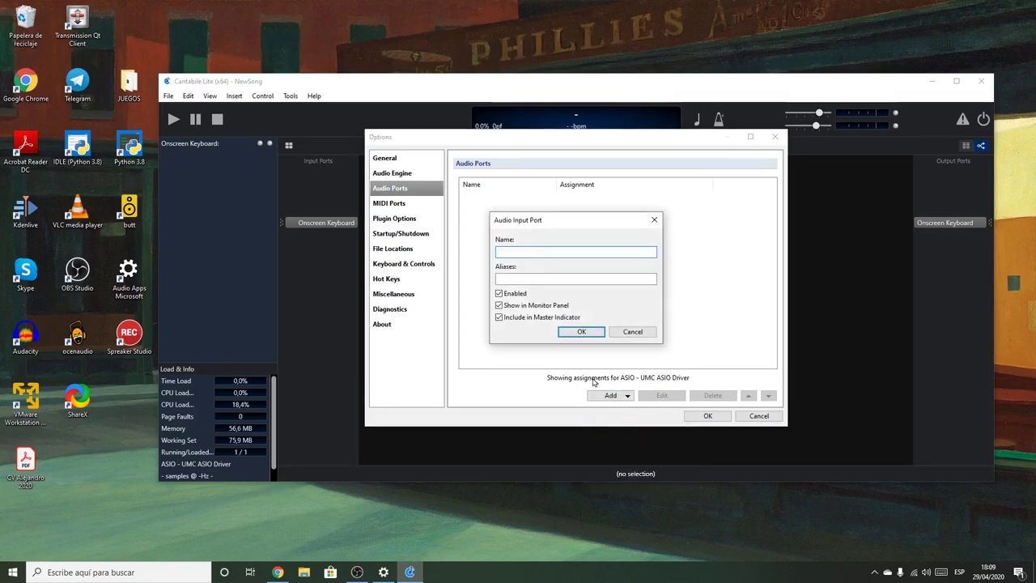
pyautogui.write('Micro')
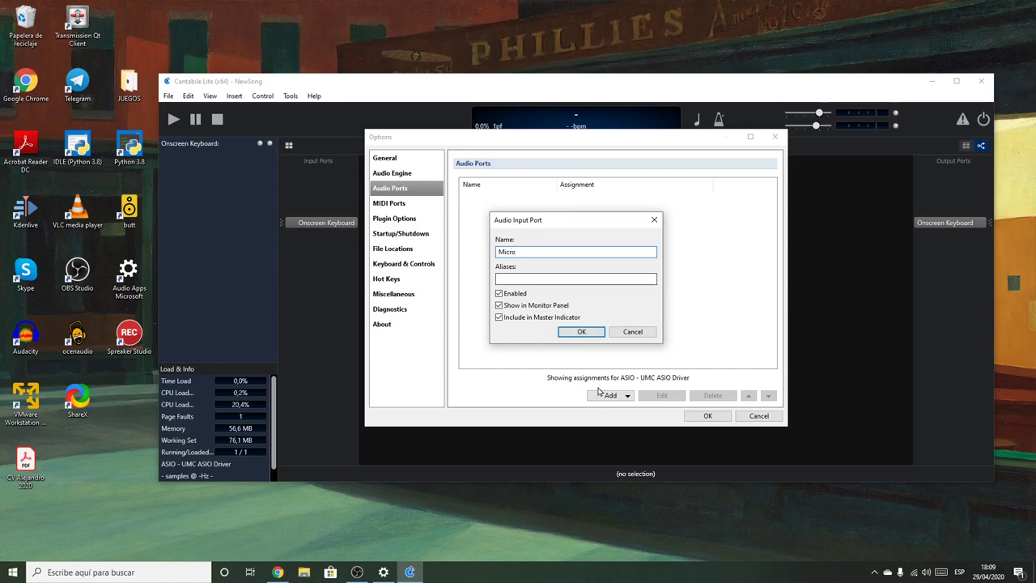
pyautogui.click(581, 332)
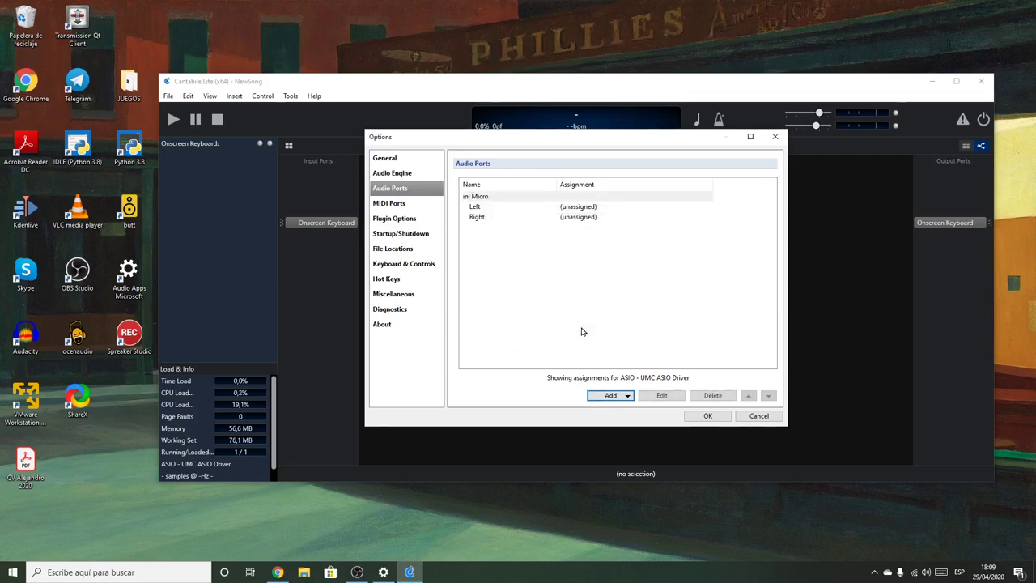
# Assign channel In 1 to the left channel of the Micro input port.
pyautogui.click(581, 215)
pyautogui.click(583, 208)
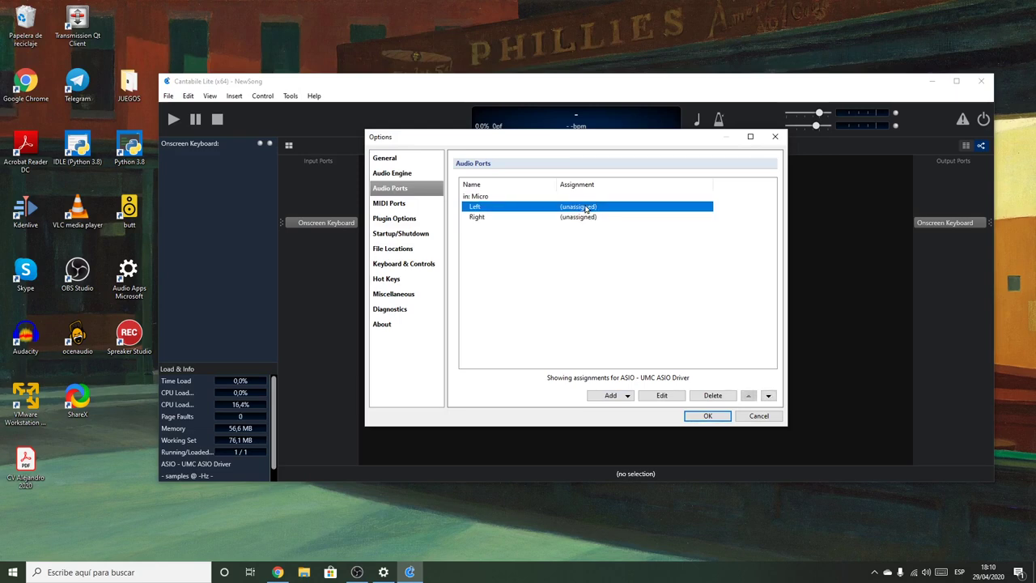
pyautogui.doubleClick(586, 207)
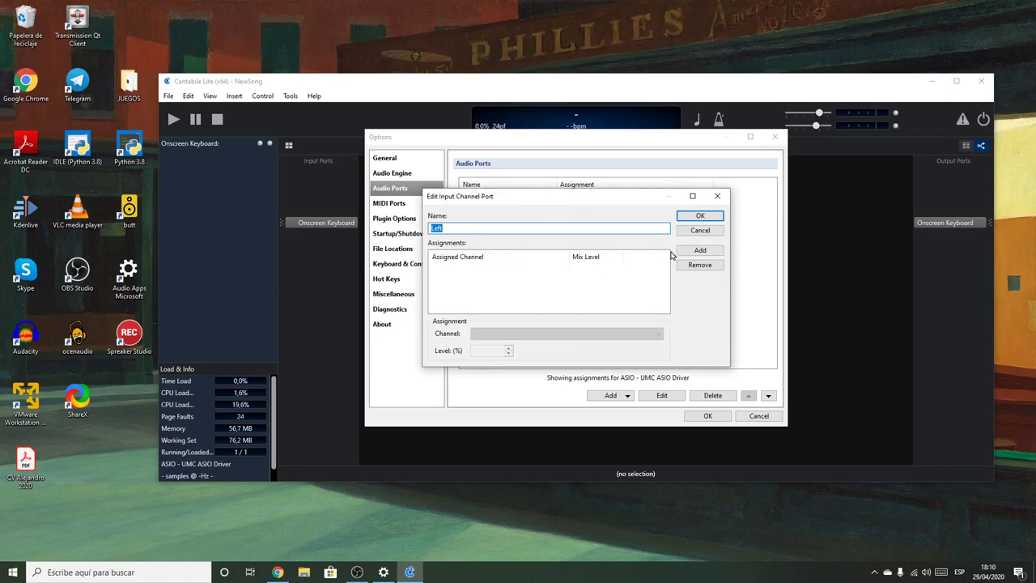
pyautogui.click(699, 250)
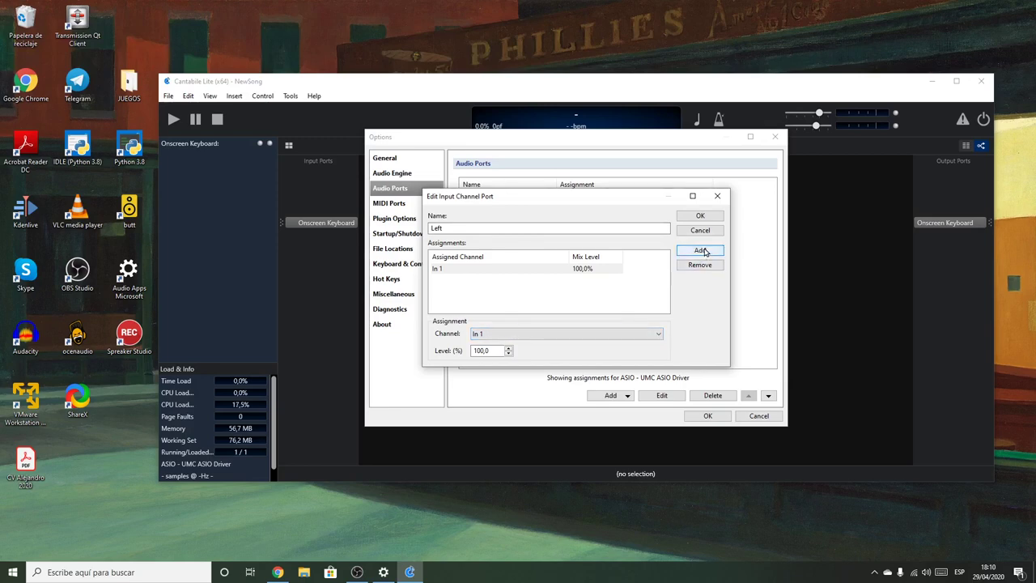
pyautogui.click(699, 215)
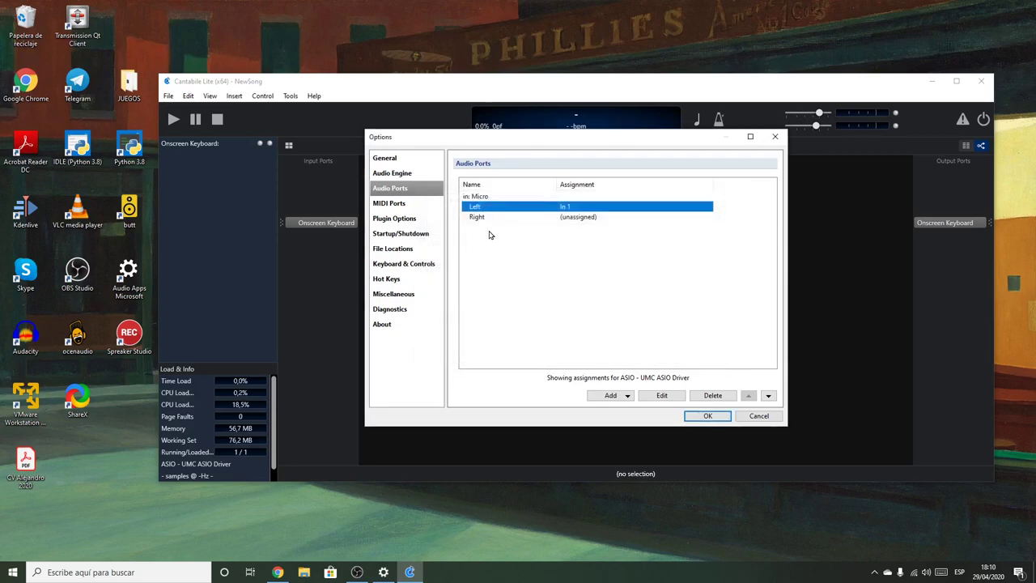
# Assign channel In 2 to the right channel of the Micro input port.
pyautogui.click(572, 218)
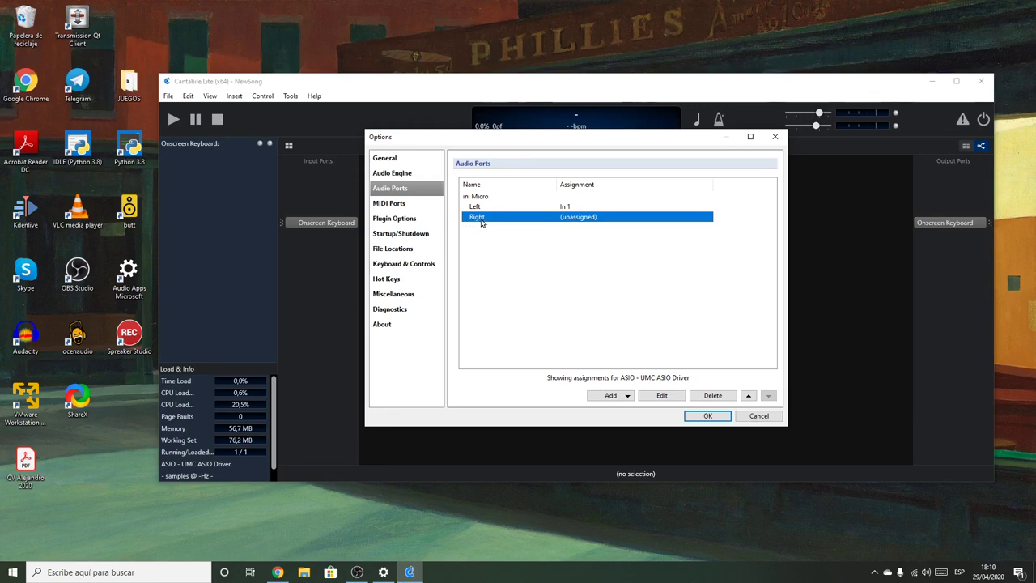
pyautogui.doubleClick(574, 219)
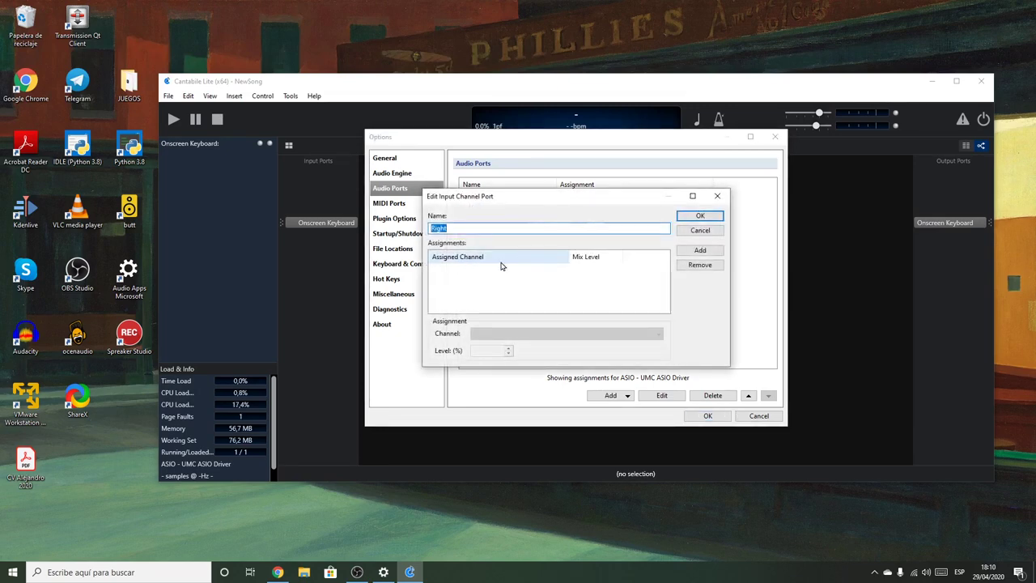
pyautogui.click(690, 255)
pyautogui.click(510, 334)
pyautogui.click(489, 349)
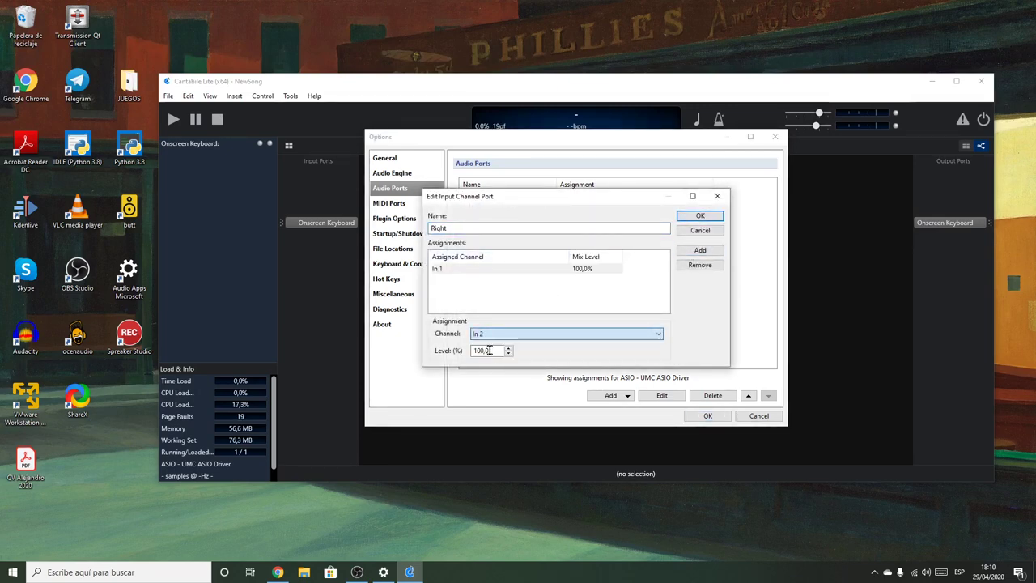
pyautogui.click(700, 216)
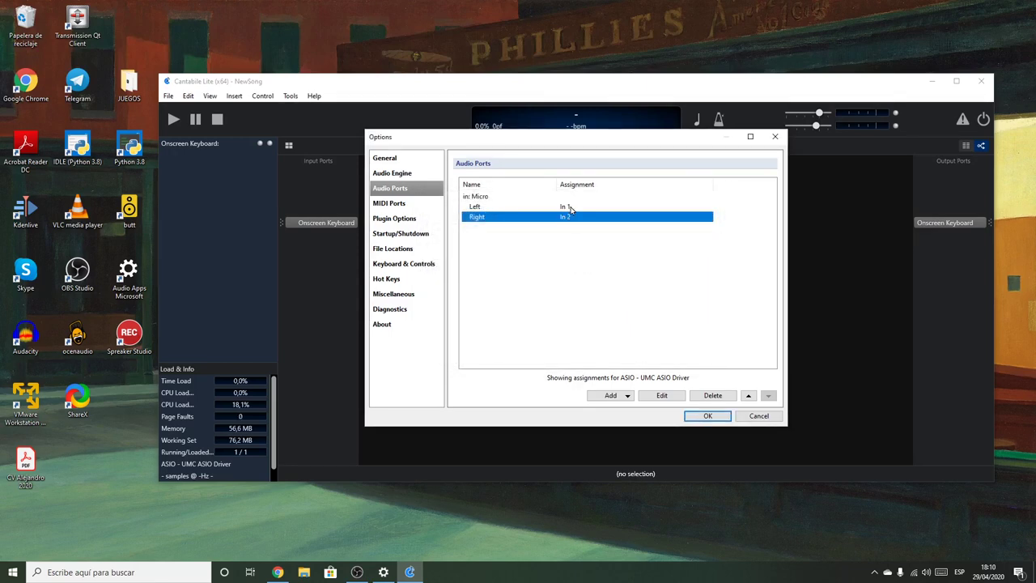
# Add a stereo output port named Altavoces to the audio ports.
pyautogui.click(625, 396)
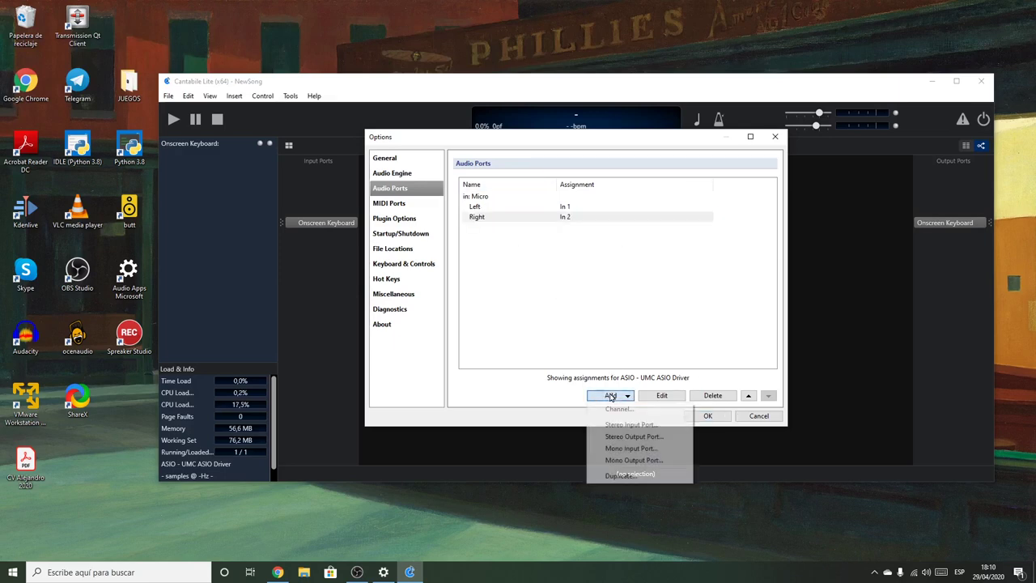
pyautogui.click(634, 437)
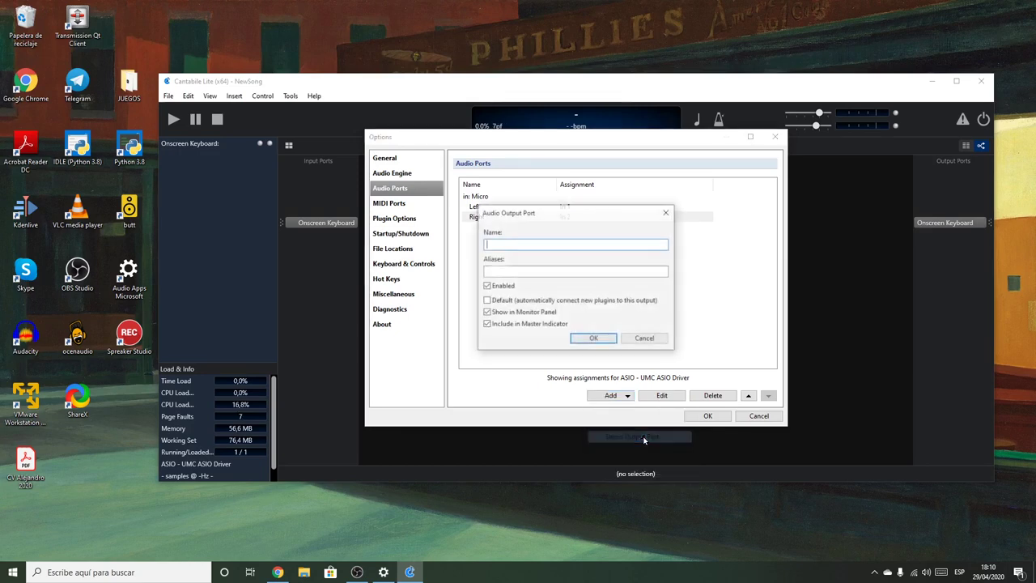
pyautogui.write('Altavoces')
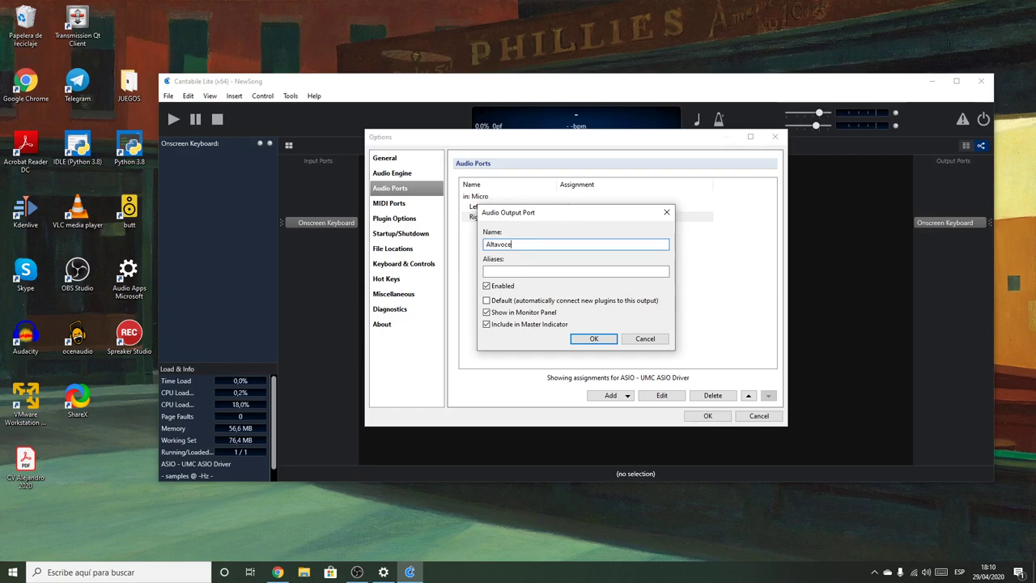
pyautogui.click(603, 336)
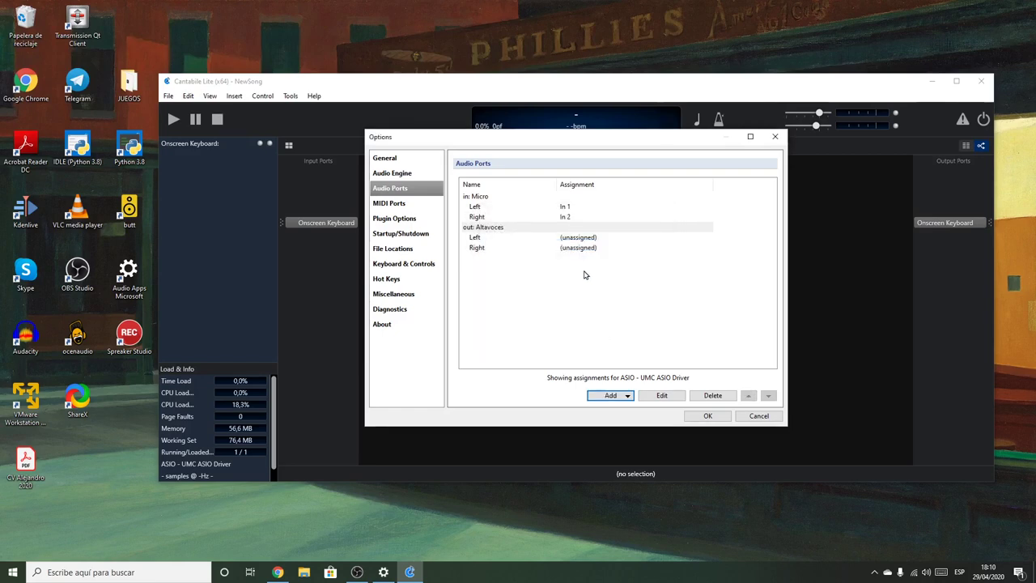
# Assign channel Out 1 to the left channel of the Altavoces output port.
pyautogui.click(579, 239)
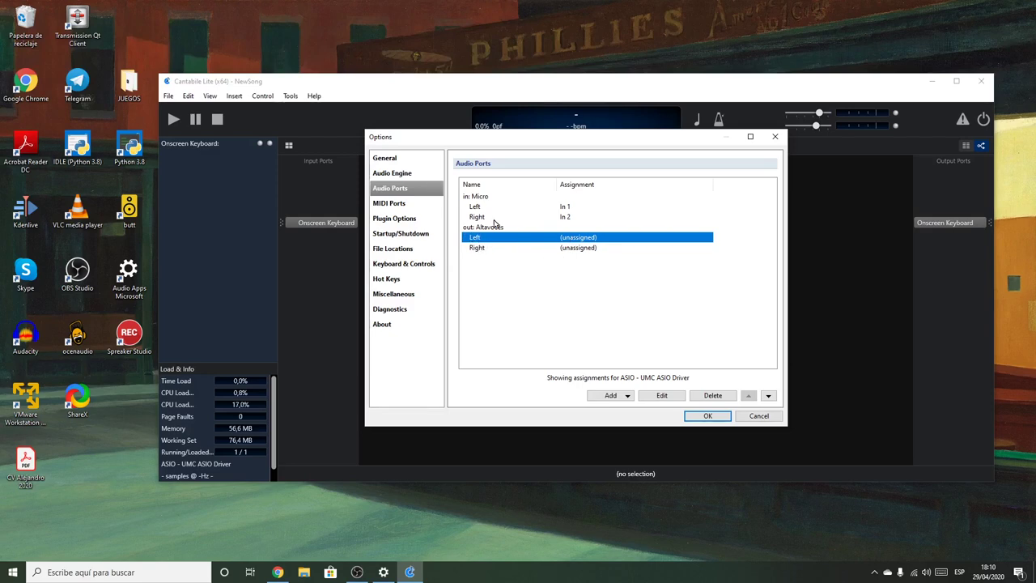
pyautogui.doubleClick(580, 238)
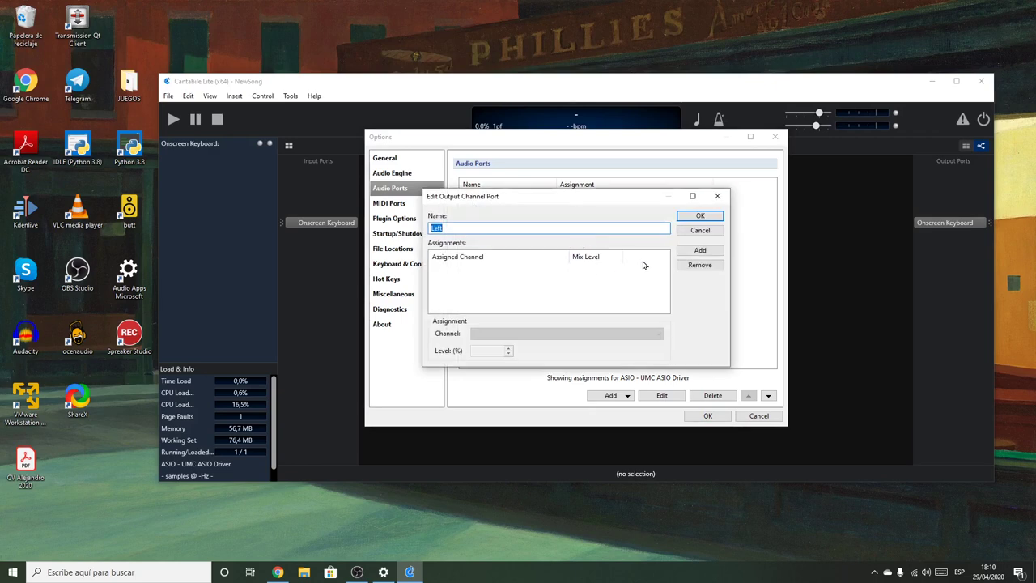
pyautogui.click(698, 251)
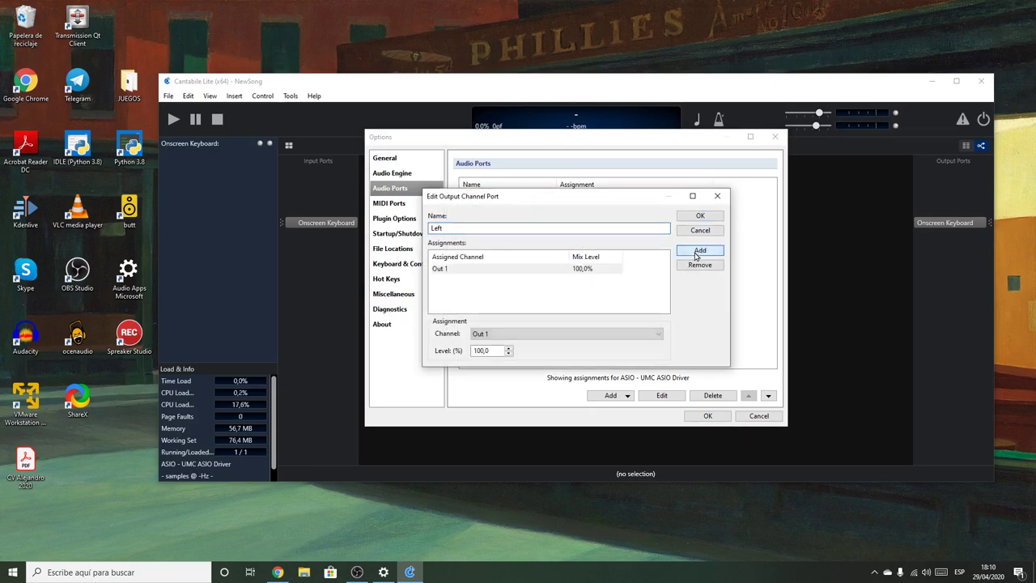
pyautogui.click(513, 334)
pyautogui.click(513, 344)
pyautogui.click(514, 334)
pyautogui.click(515, 345)
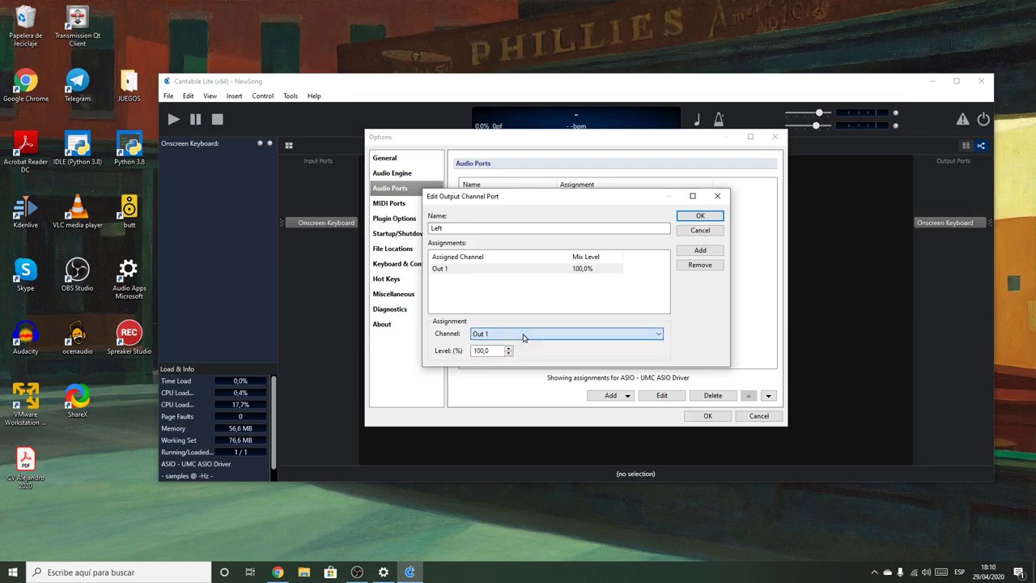
pyautogui.click(700, 216)
# Assign channel Out 2 to the right channel of the Altavoces output port and apply the options.
pyautogui.click(582, 251)
pyautogui.doubleClick(582, 251)
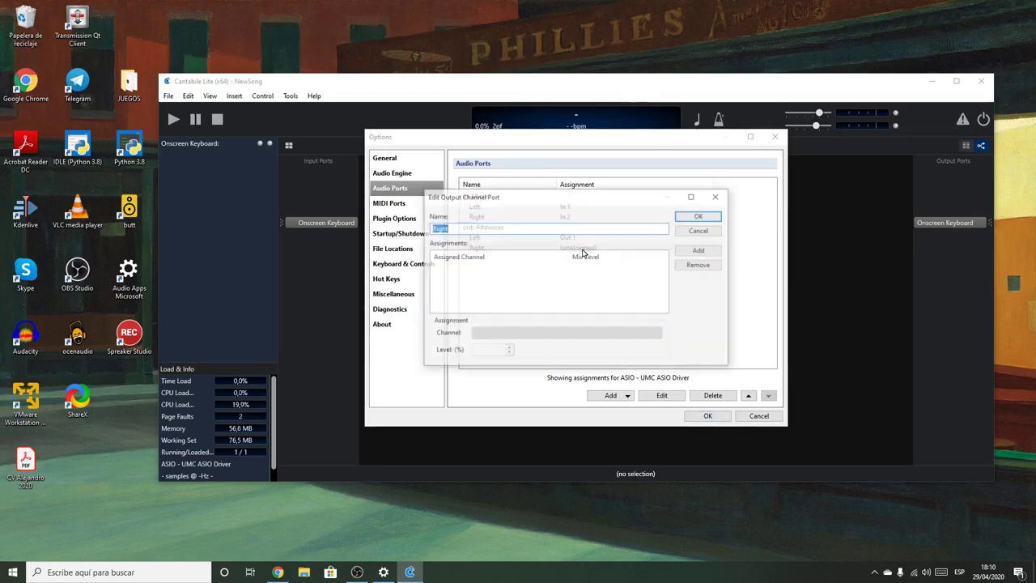
pyautogui.click(700, 250)
pyautogui.click(526, 333)
pyautogui.click(518, 351)
pyautogui.click(696, 220)
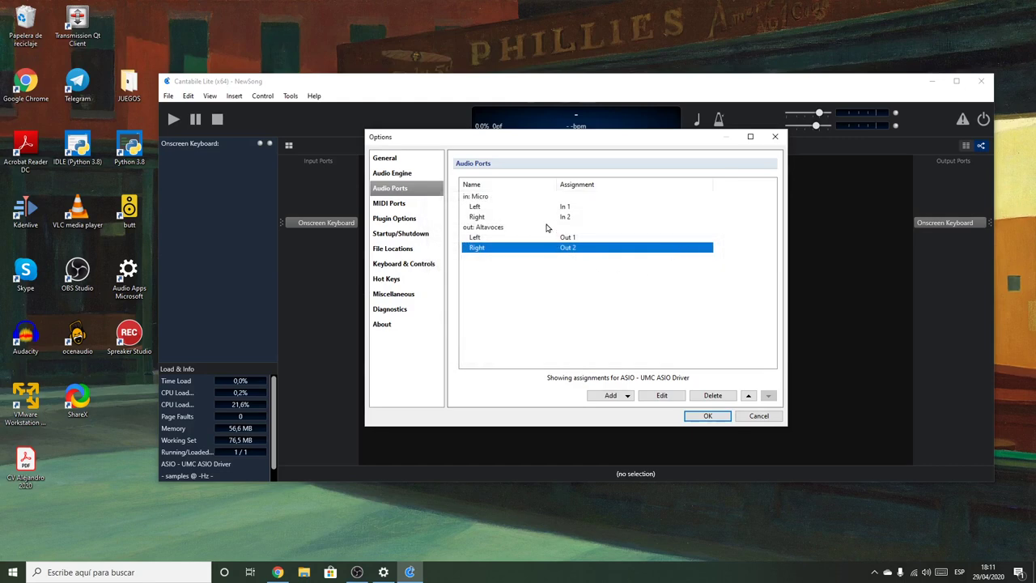
pyautogui.click(709, 417)
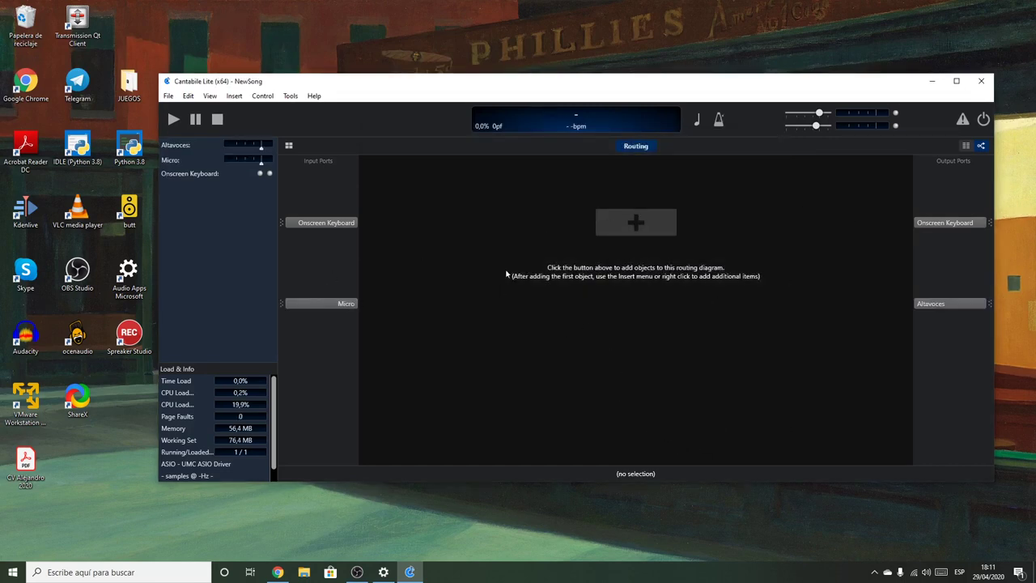
# Connect the Micro input port directly to the Altavoces output port in the routing diagram.
pyautogui.click(307, 306)
pyautogui.click(336, 304)
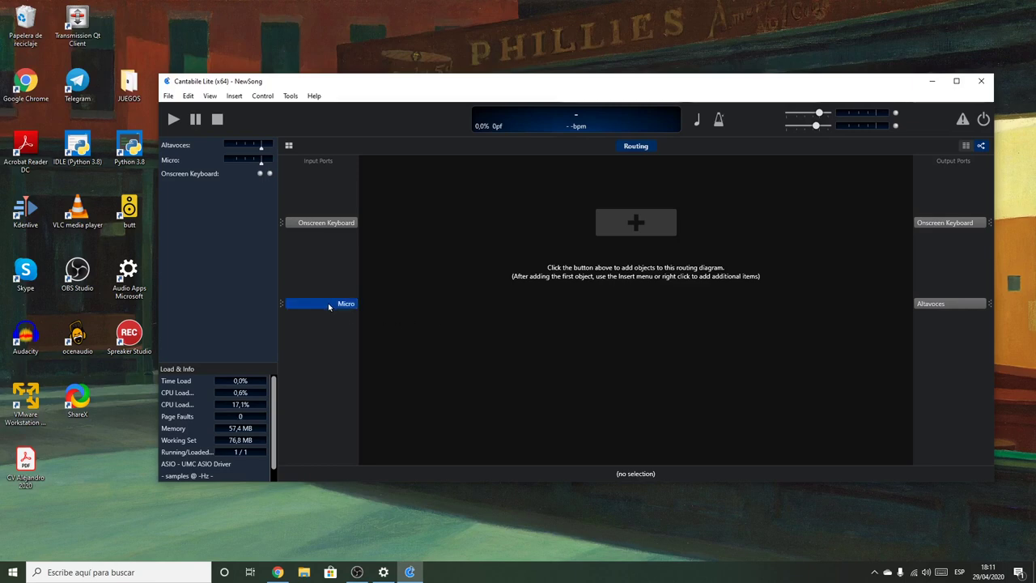
pyautogui.moveTo(332, 307); pyautogui.dragTo(922, 303)
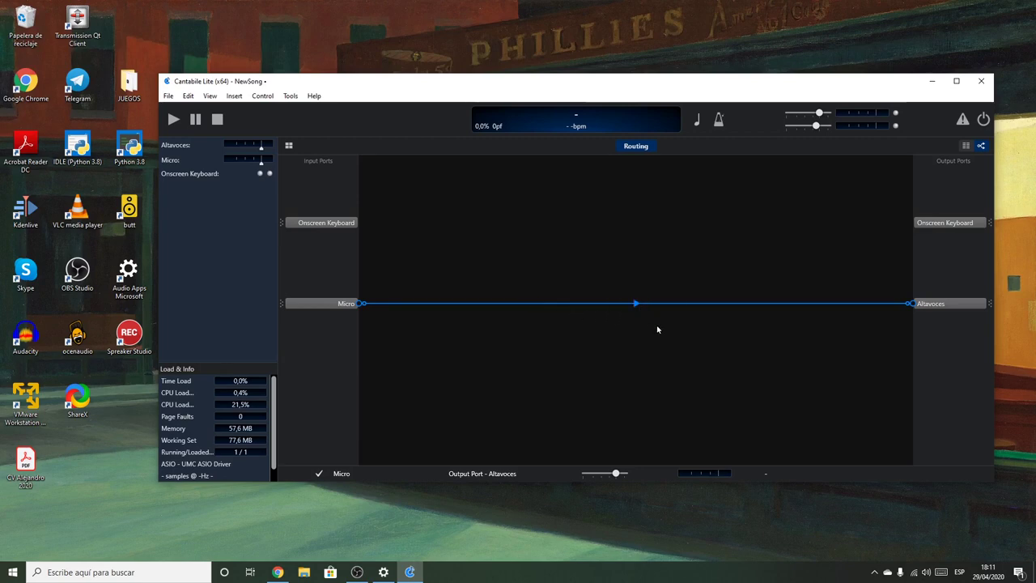
pyautogui.click(740, 305)
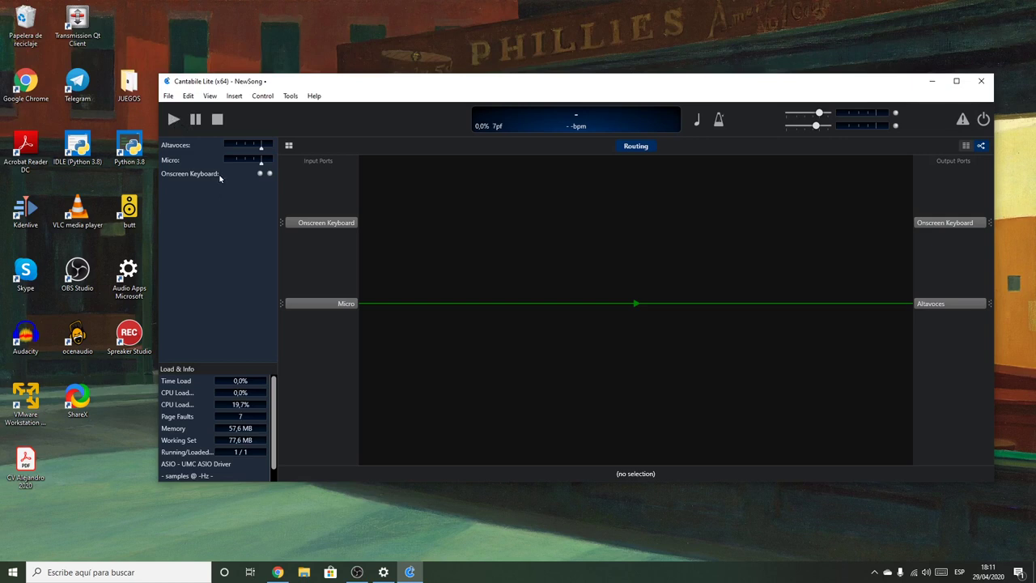
pyautogui.moveTo(279, 86); pyautogui.dragTo(282, 85)
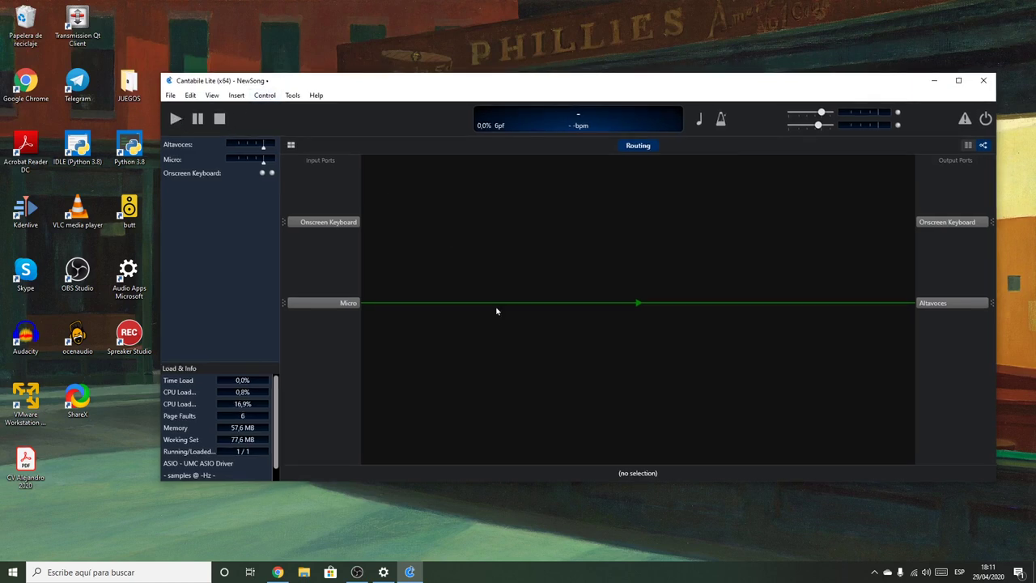
pyautogui.click(660, 304)
pyautogui.click(863, 377)
pyautogui.rightClick(905, 303)
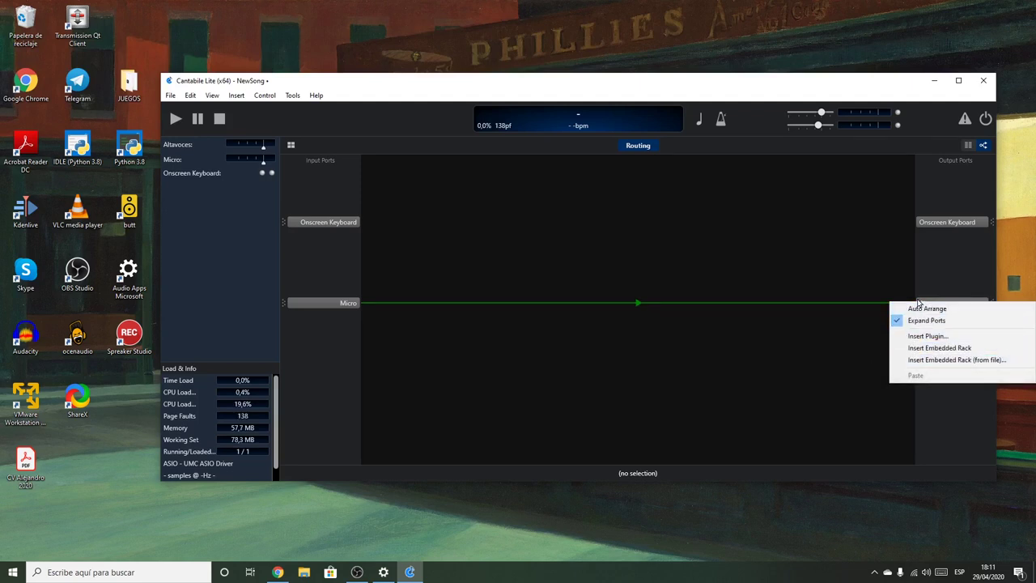
pyautogui.click(849, 312)
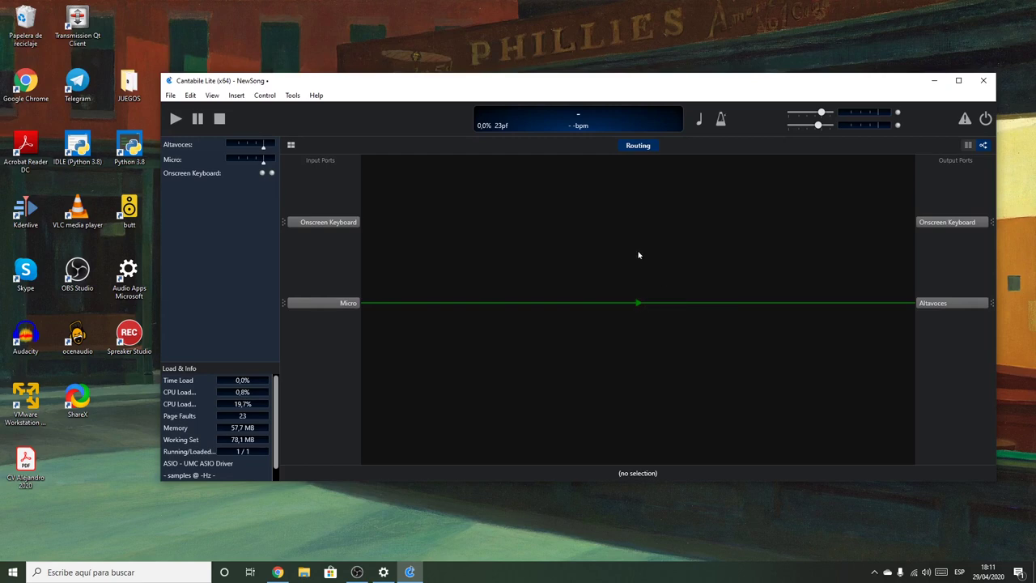
# Insert the VST3 version of the OrilRiver plugin into the empty area of the routing diagram.
pyautogui.click(636, 226)
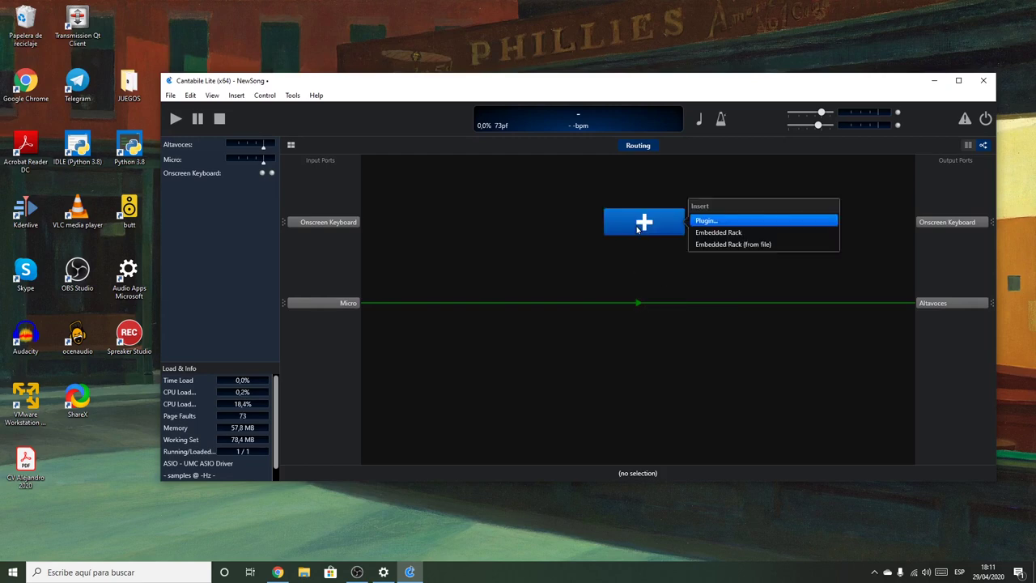
pyautogui.click(712, 223)
pyautogui.scroll(-12, 609, 261)
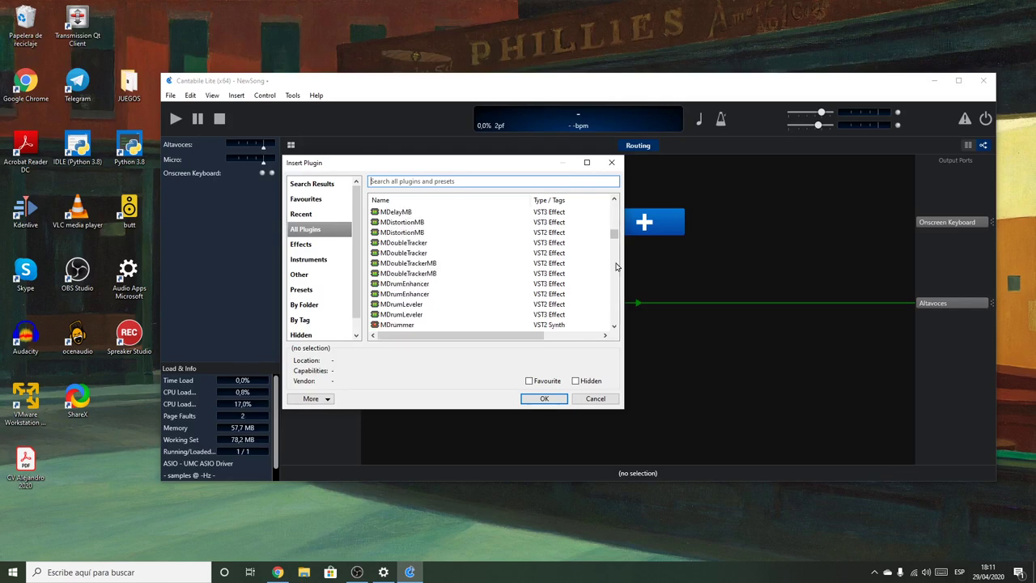
pyautogui.moveTo(617, 235); pyautogui.dragTo(620, 345)
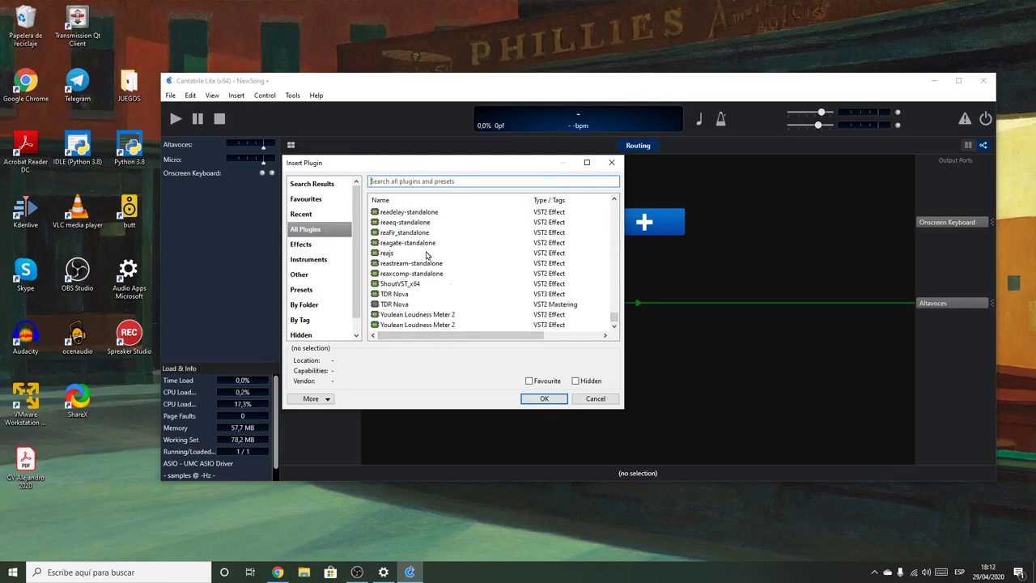
pyautogui.scroll(10, 612, 315)
pyautogui.scroll(-5, 613, 322)
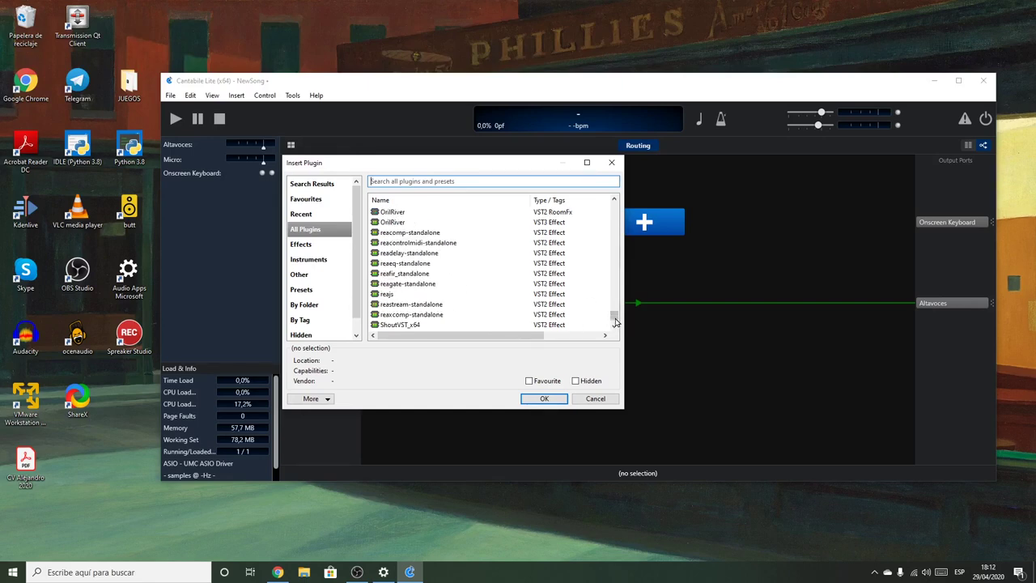
pyautogui.click(397, 223)
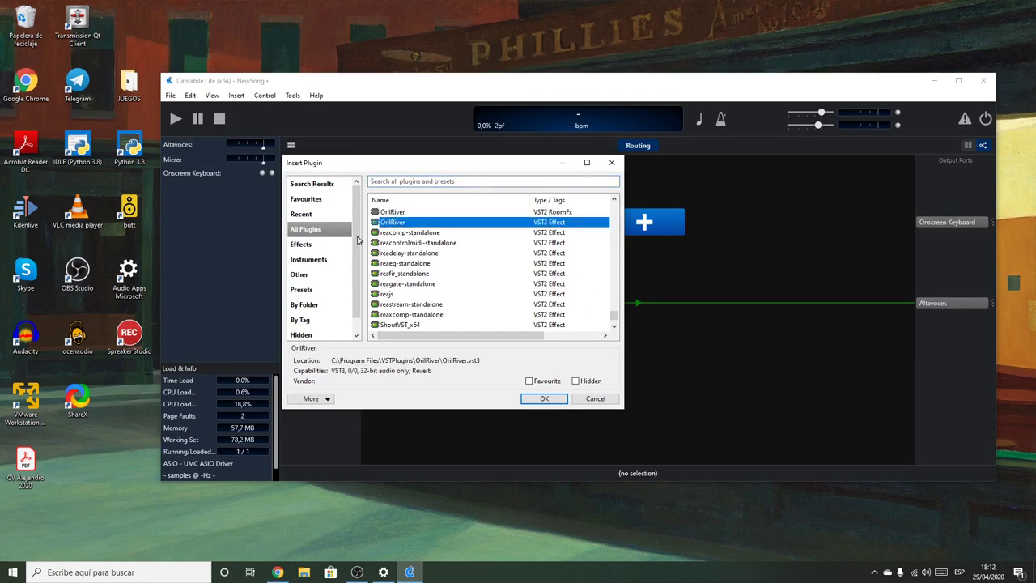
pyautogui.click(542, 398)
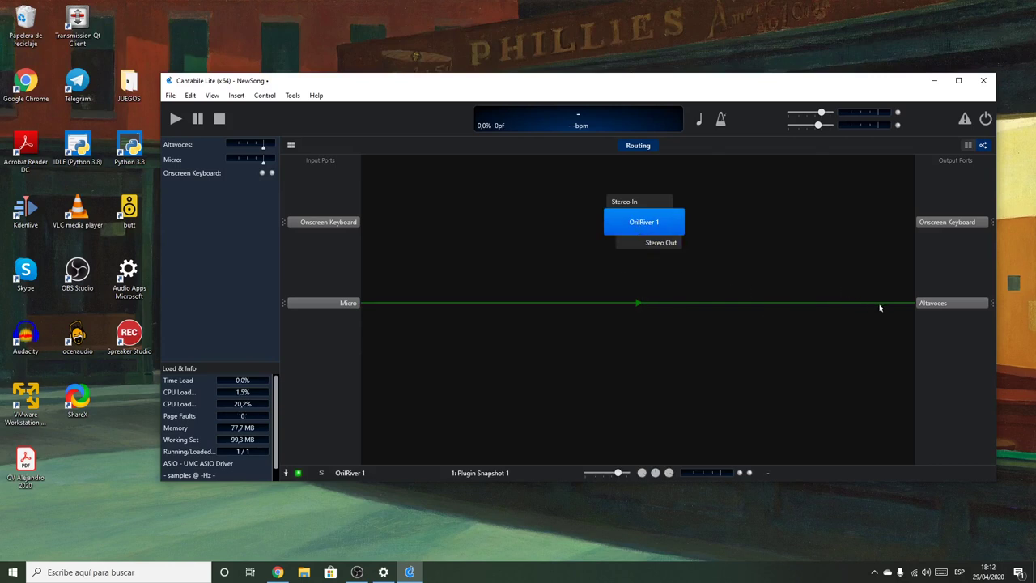
# Reroute Micro into OrilRiver's Stereo In, connect its Stereo Out to Altavoces, and place the plugin slightly lower in the diagram.
pyautogui.click(912, 304)
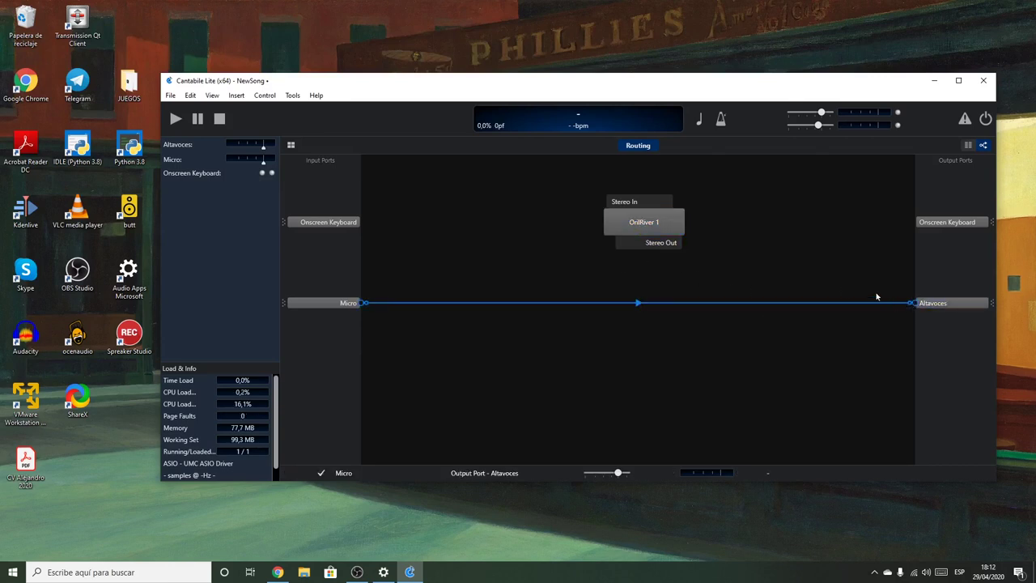
pyautogui.moveTo(912, 303); pyautogui.dragTo(606, 203)
pyautogui.moveTo(684, 243); pyautogui.dragTo(913, 303)
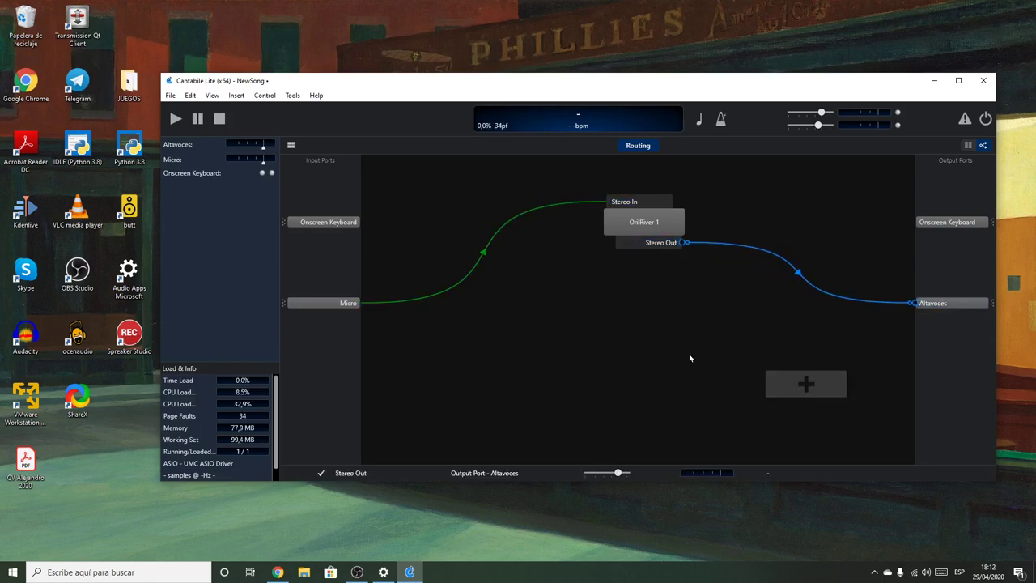
pyautogui.moveTo(642, 224); pyautogui.dragTo(632, 245)
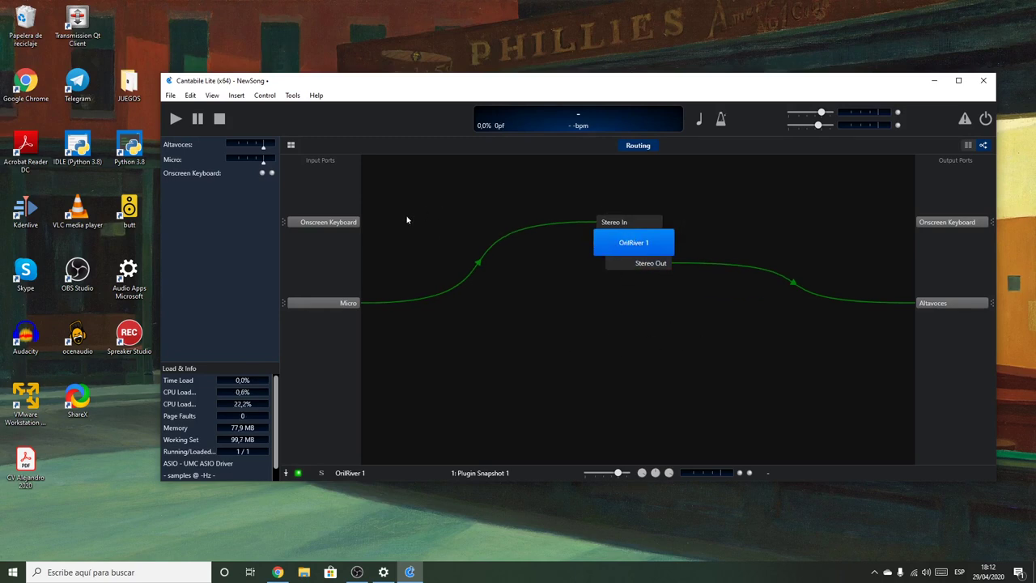
# View the routing as a table, return to the wiring diagram and inspect the route from Micro to OrilRiver.
pyautogui.click(968, 146)
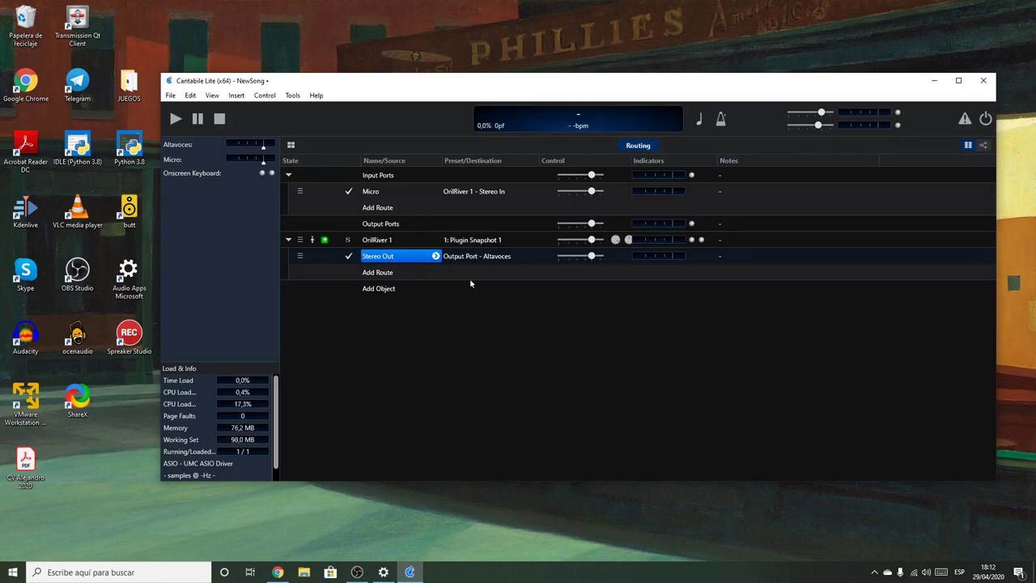
pyautogui.click(984, 145)
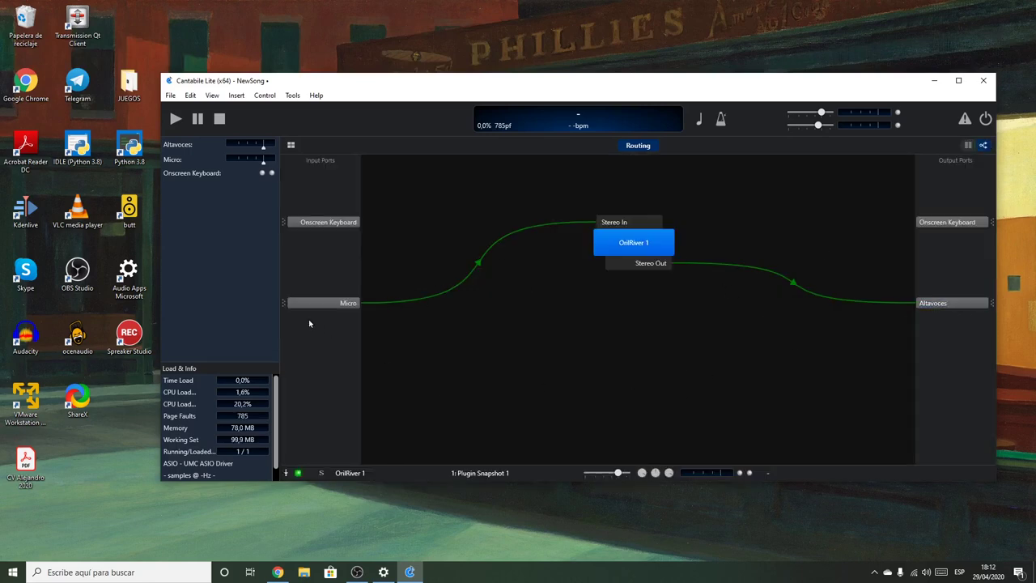
pyautogui.click(479, 255)
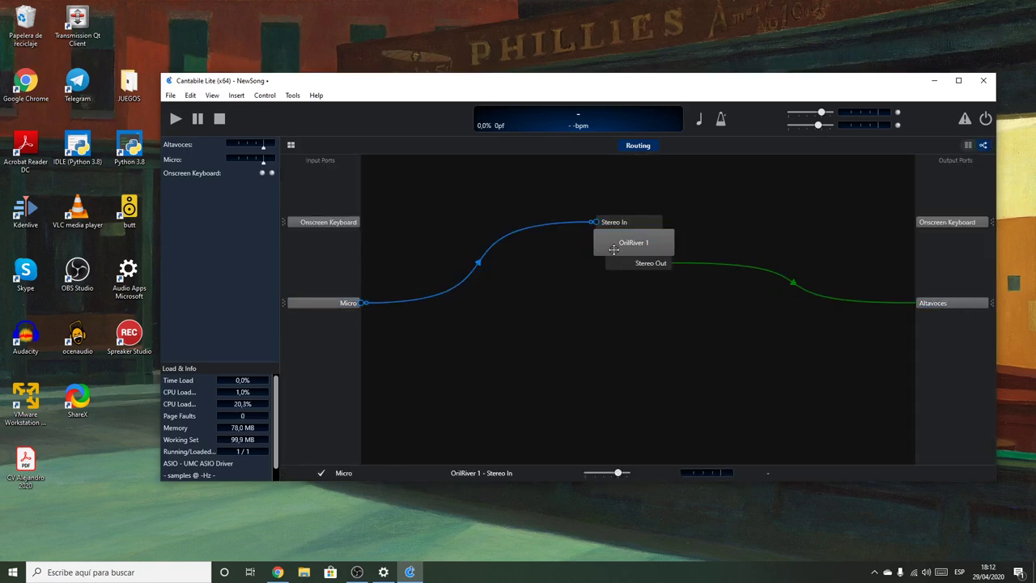
pyautogui.click(858, 331)
# Review the audio engine and audio port options, leaving them without applying changes.
pyautogui.click(292, 94)
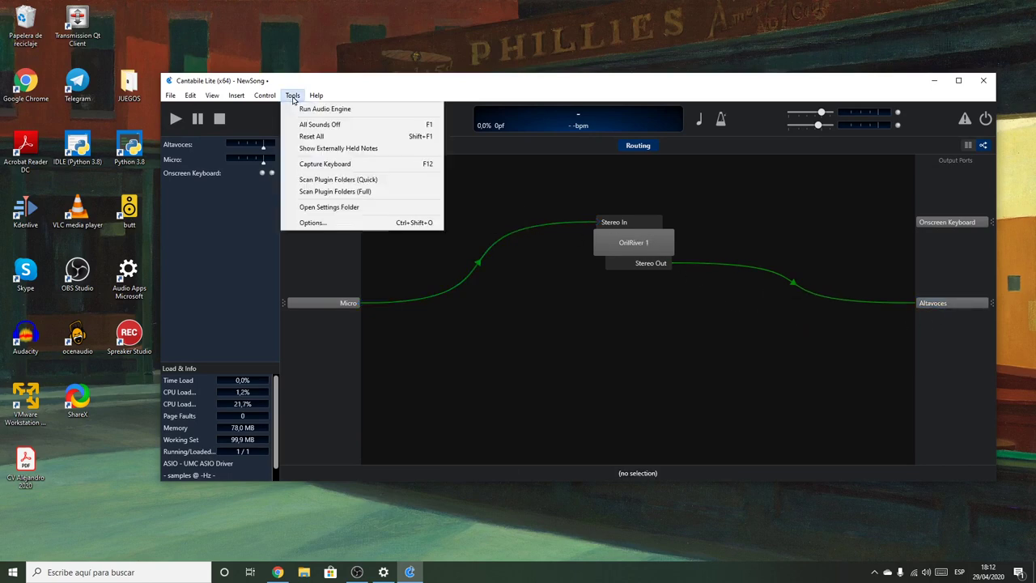
pyautogui.click(322, 223)
pyautogui.click(407, 173)
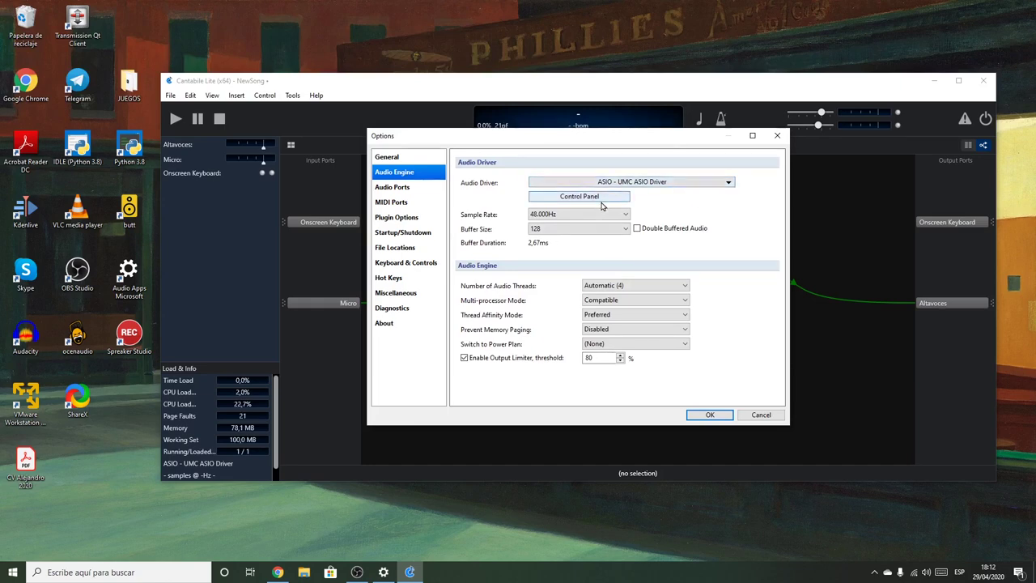
pyautogui.click(405, 190)
pyautogui.click(394, 172)
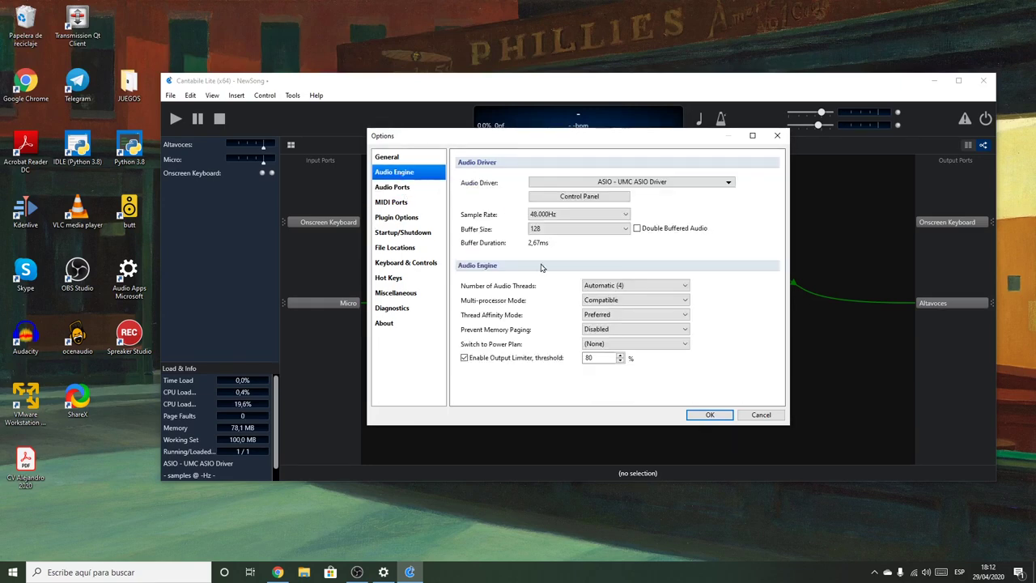
pyautogui.click(757, 420)
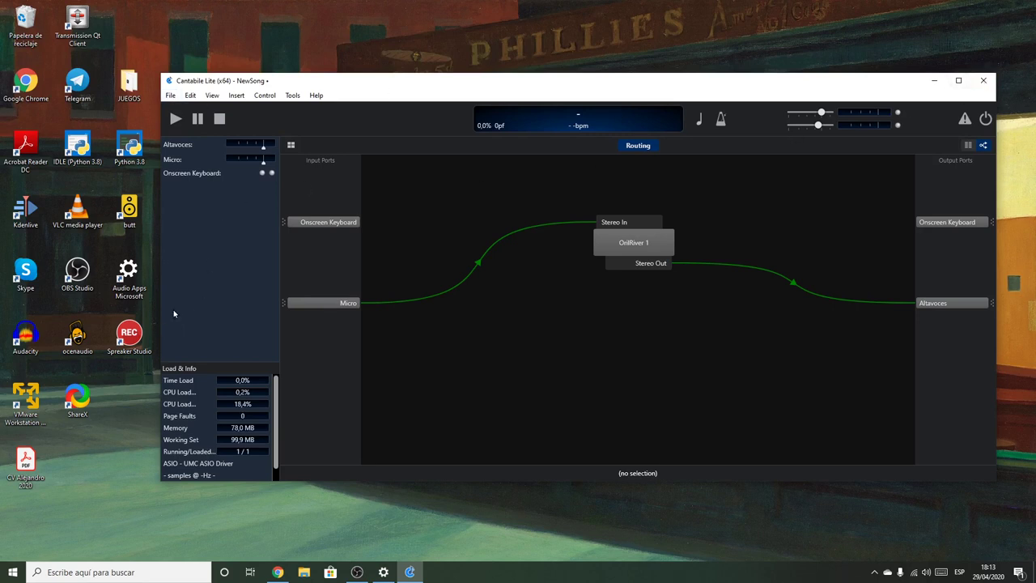
# Close Cantabile without saving the song and launch REAPER (x64) from the desktop.
pyautogui.click(985, 82)
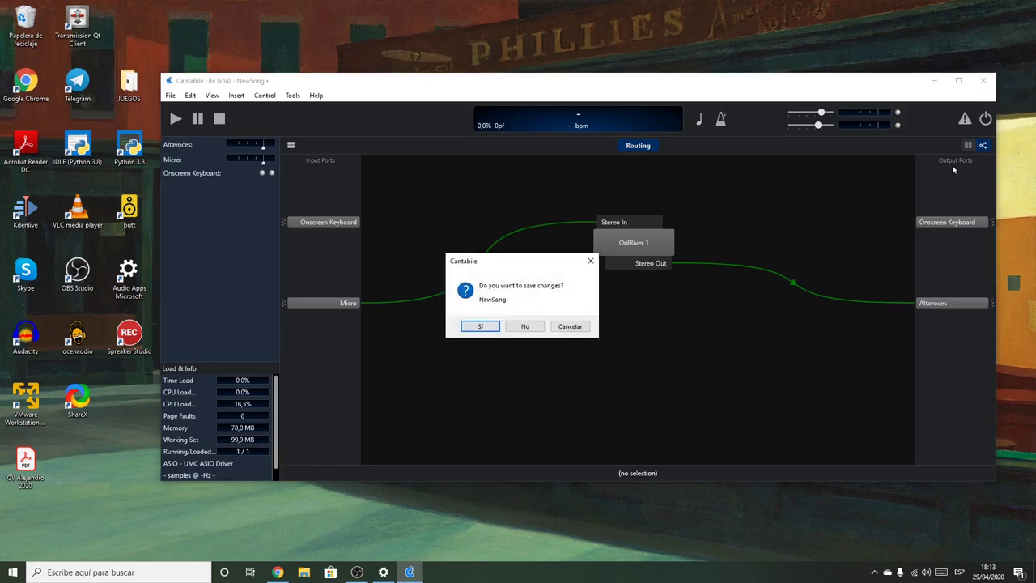
pyautogui.click(528, 327)
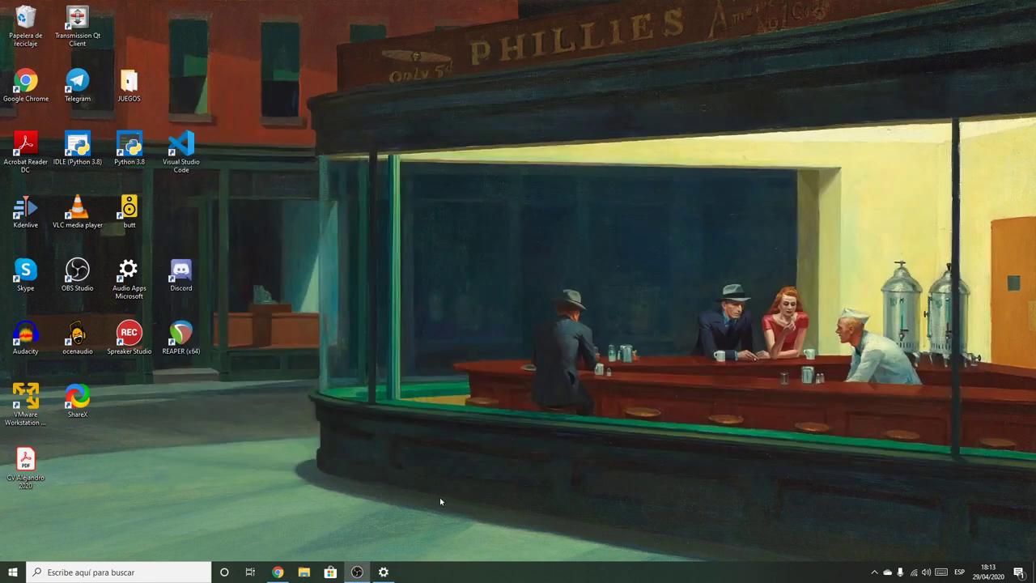
pyautogui.rightClick(179, 335)
pyautogui.press('Return')
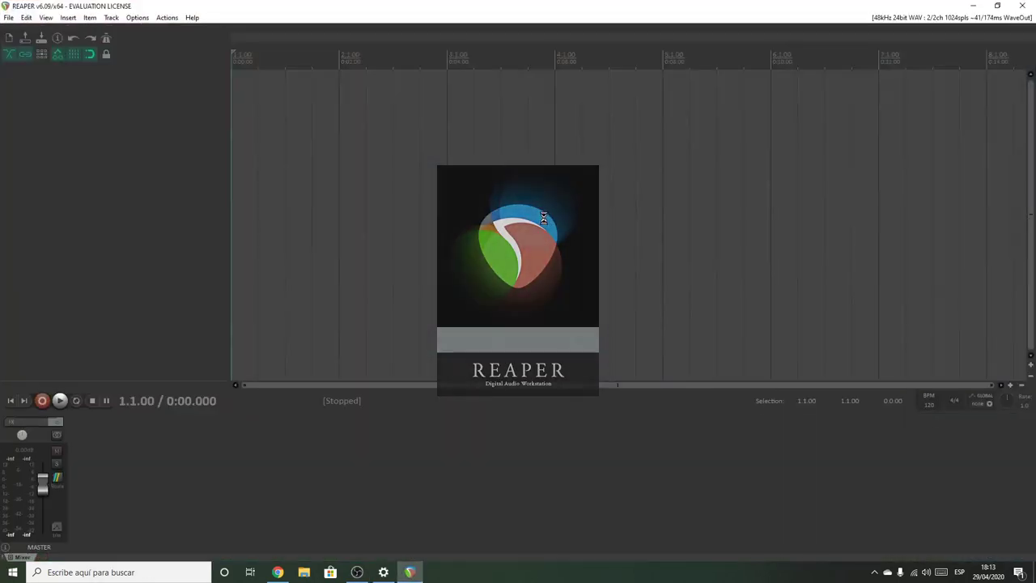
# Check the audio device settings in REAPER's preferences and leave them without applying changes.
pyautogui.click(137, 17)
pyautogui.click(166, 419)
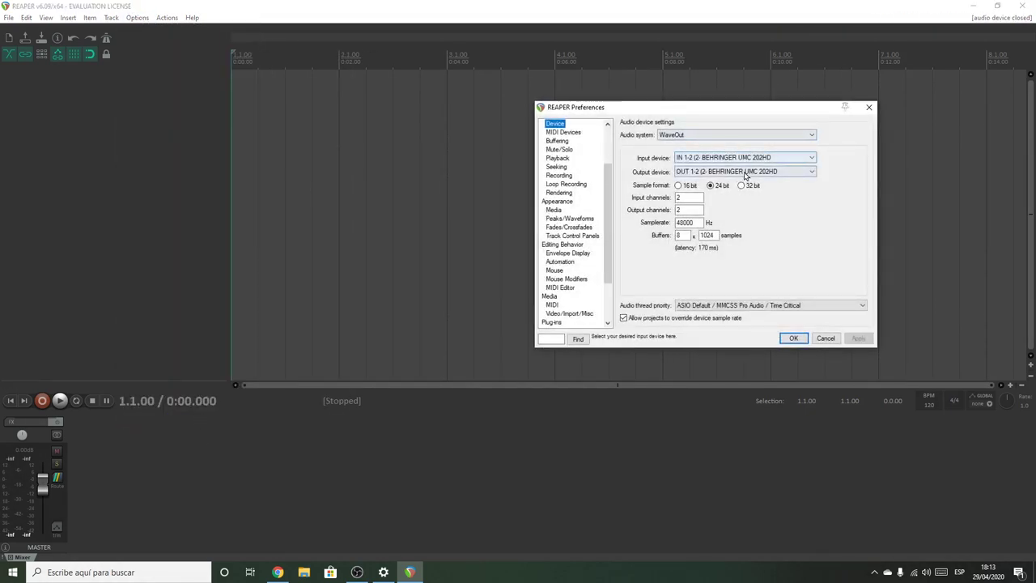
pyautogui.click(826, 337)
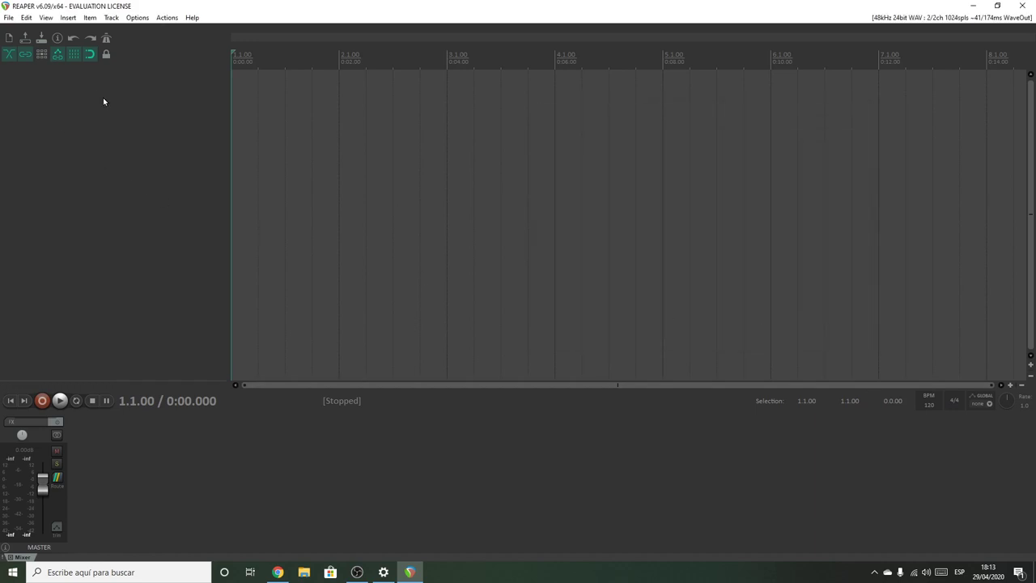
# Add a new track to the empty REAPER project.
pyautogui.rightClick(105, 90)
pyautogui.click(130, 96)
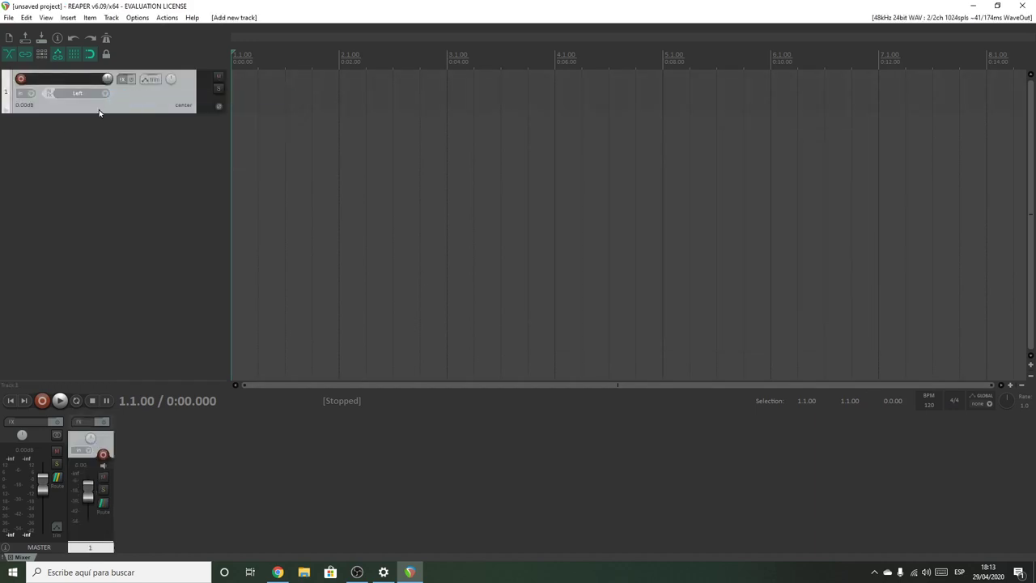
# Set track 1 to record its input (audio or MIDI) from the mono Left input.
pyautogui.click(26, 96)
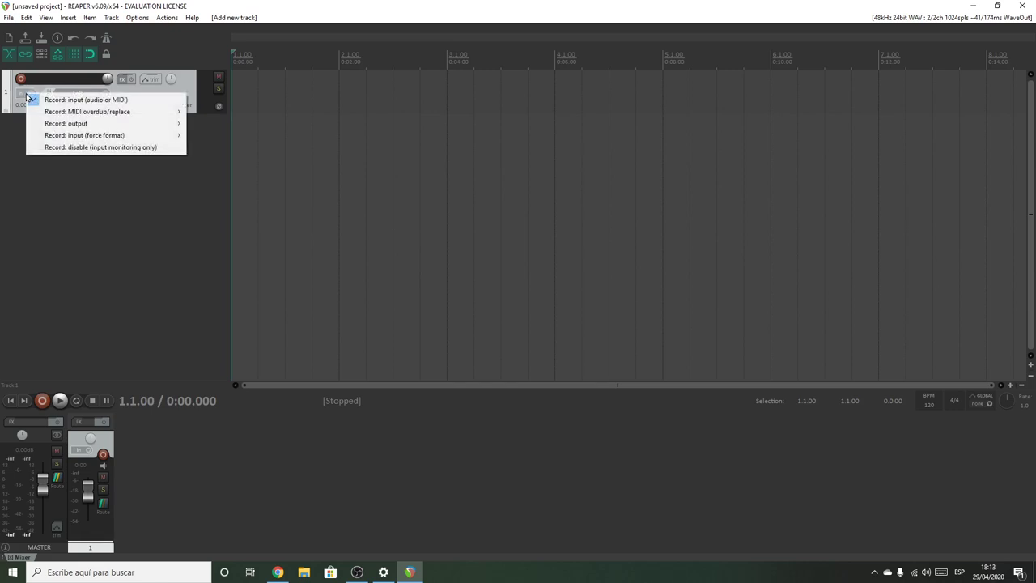
pyautogui.click(69, 100)
pyautogui.click(83, 96)
pyautogui.moveTo(117, 100)
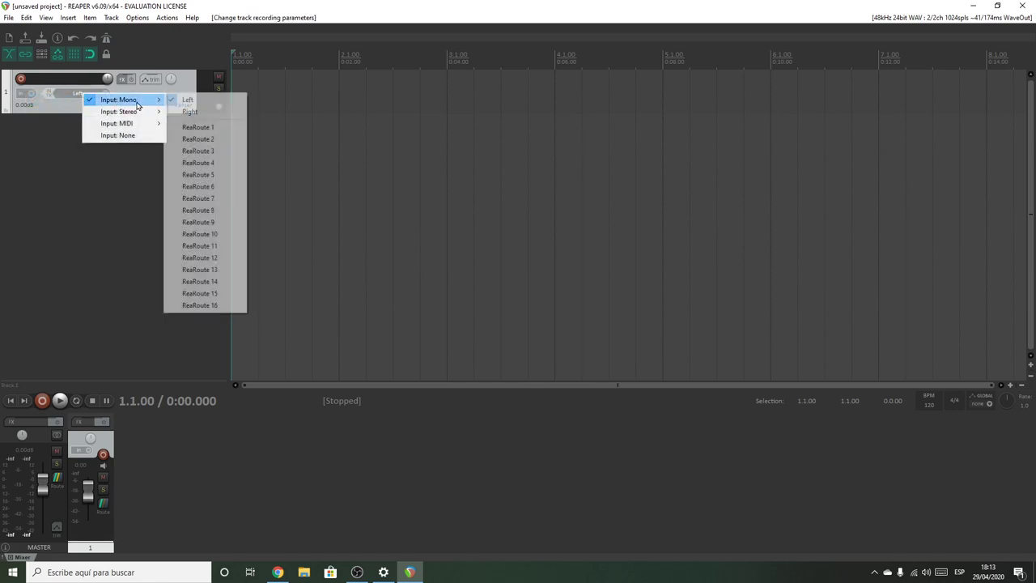
pyautogui.click(196, 100)
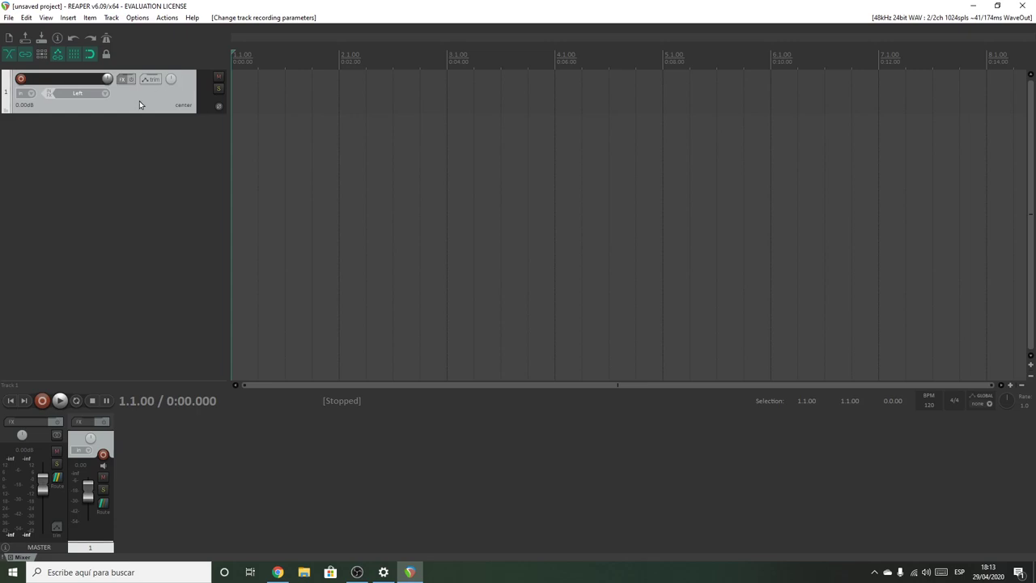
pyautogui.click(101, 94)
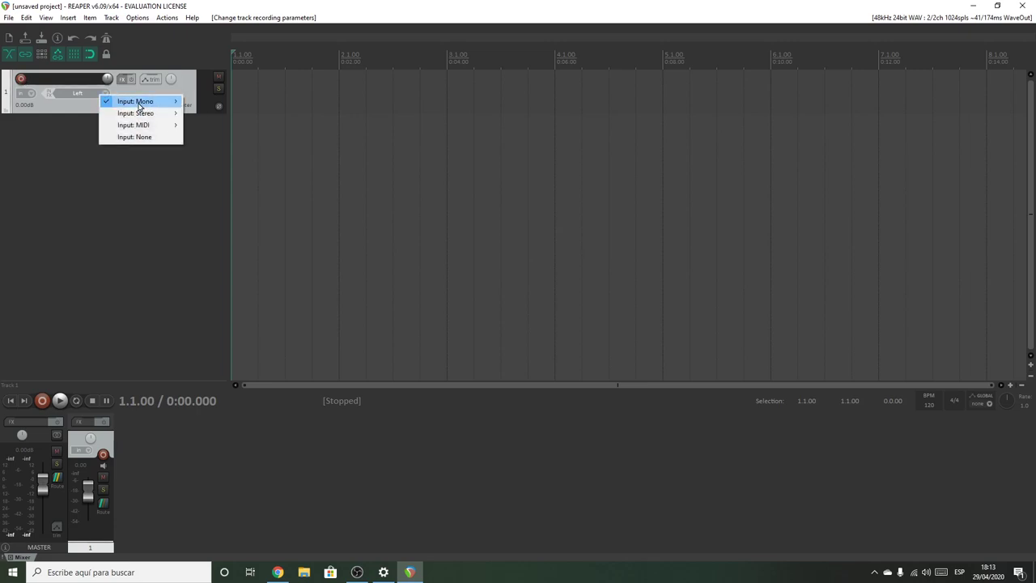
pyautogui.click(94, 187)
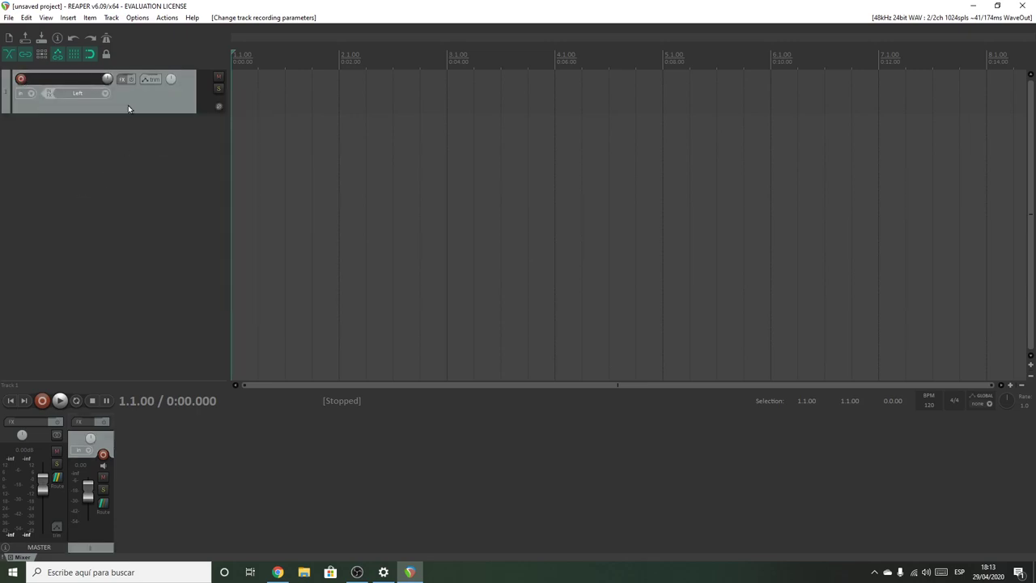
# Recheck the input and output devices in REAPER's audio device preferences, leaving them without applying changes.
pyautogui.click(138, 17)
pyautogui.click(197, 423)
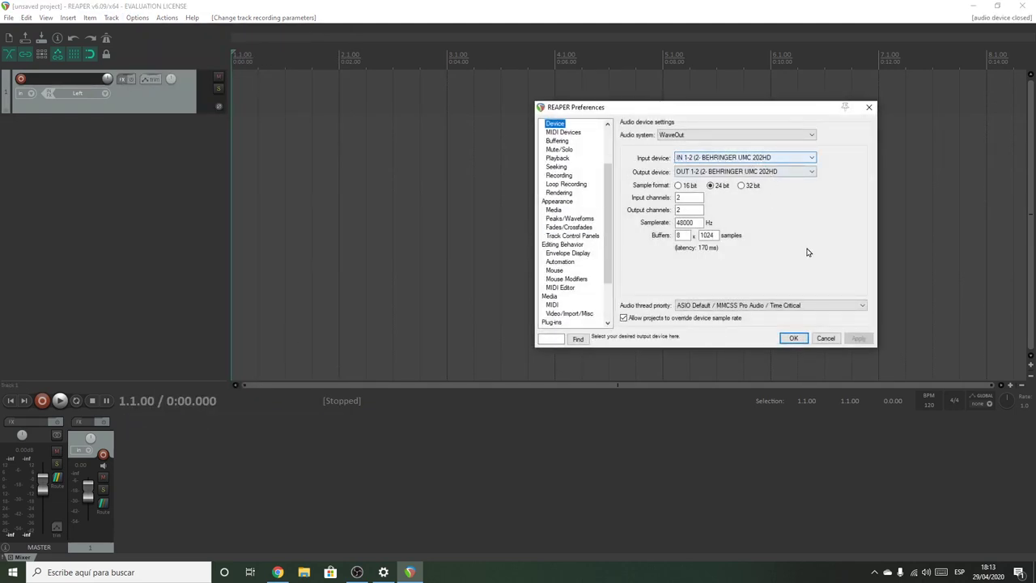
pyautogui.click(826, 337)
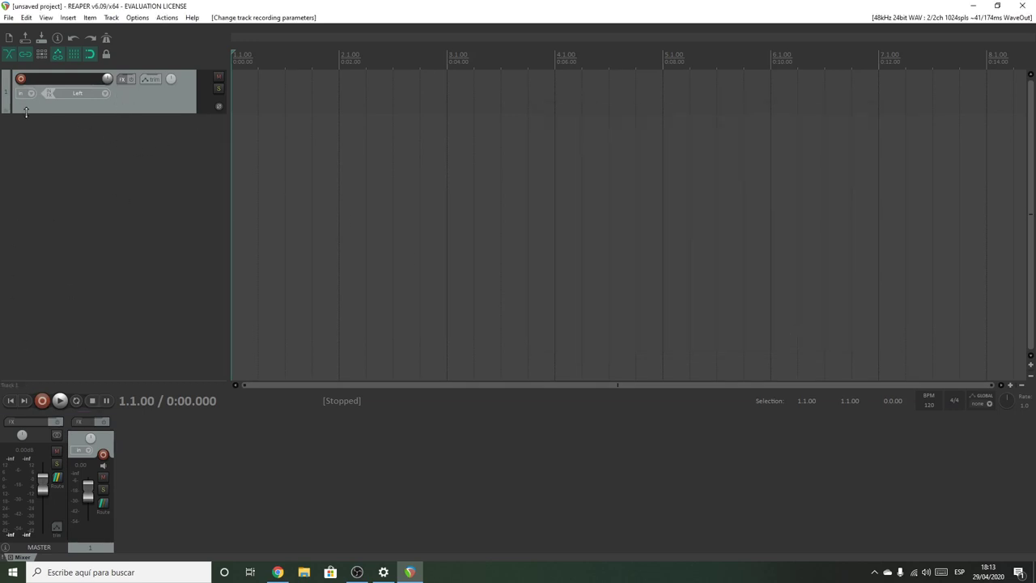
# Arm track 1 for recording and launch Cantabile 3.0 (x64) from a Windows search.
pyautogui.click(22, 79)
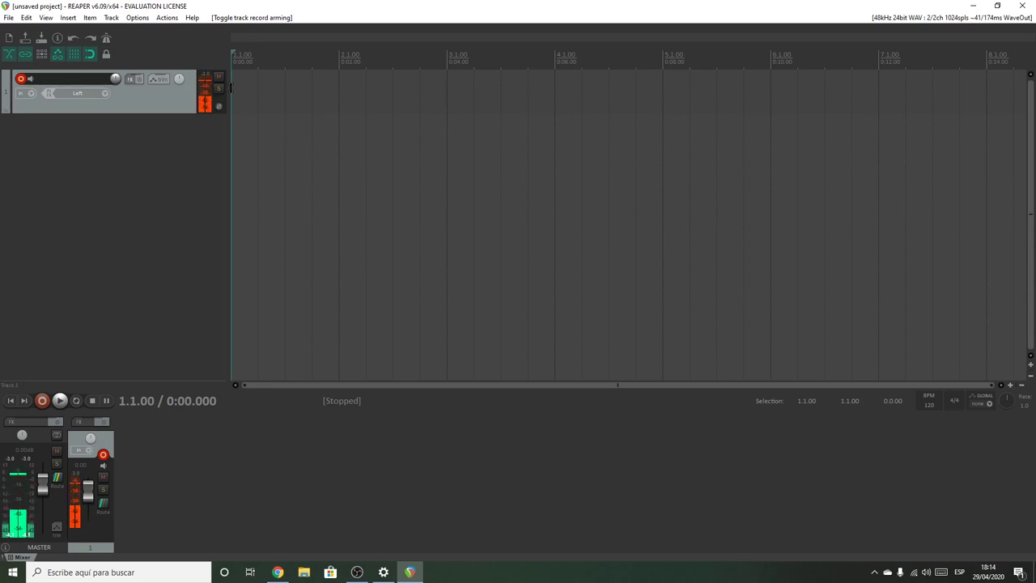
pyautogui.click(127, 575)
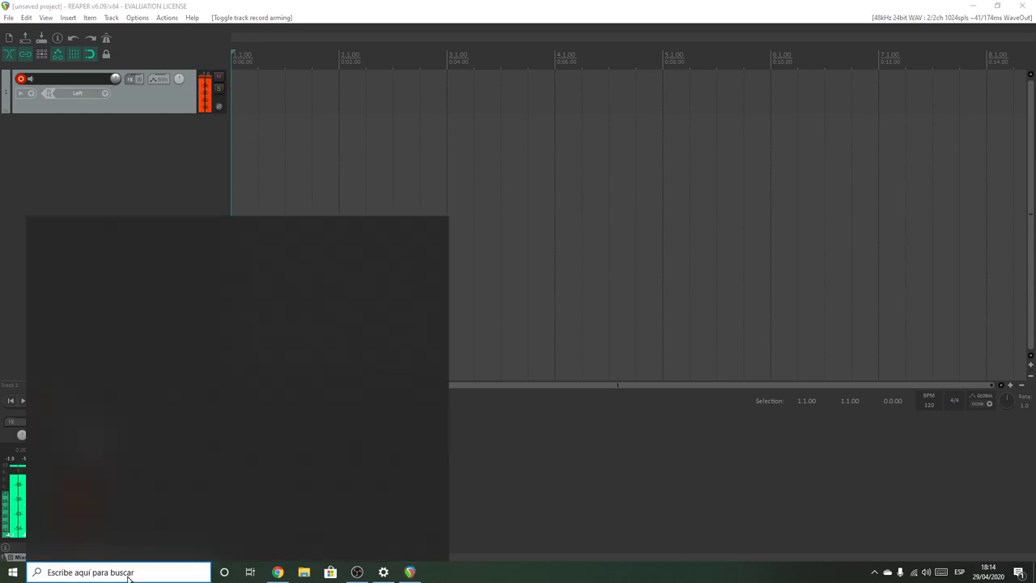
pyautogui.write('can')
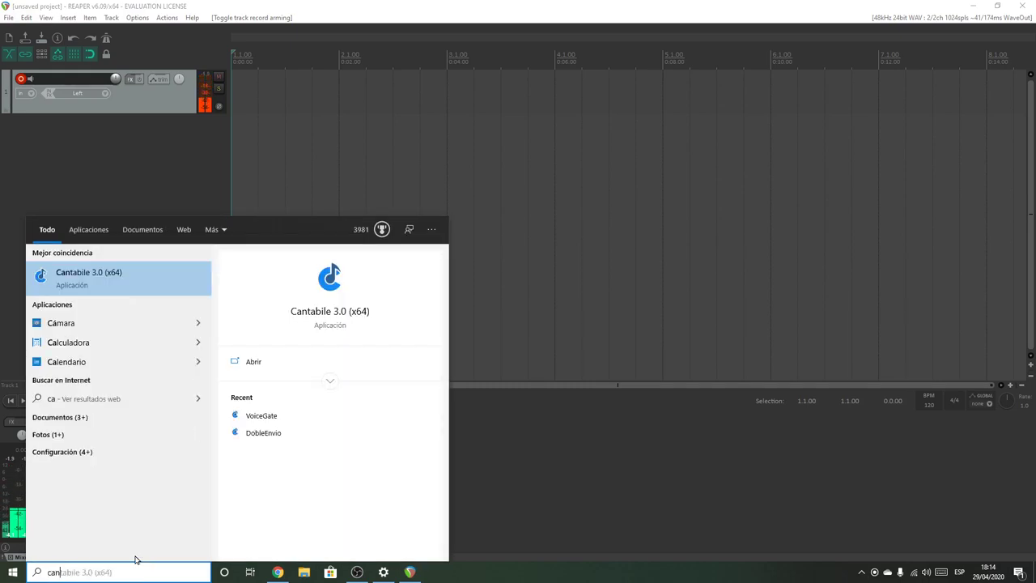
pyautogui.write('tabile')
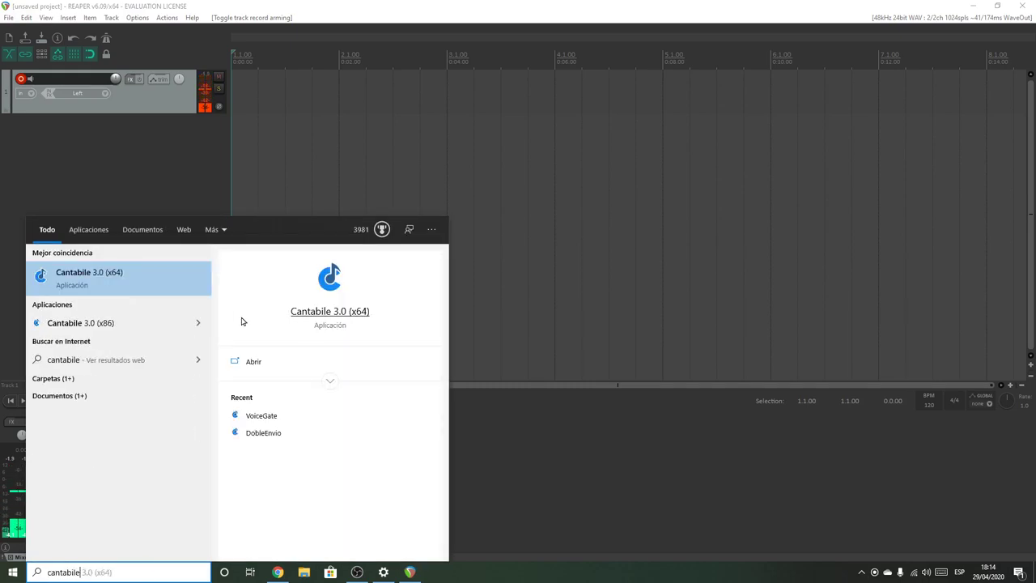
pyautogui.click(87, 278)
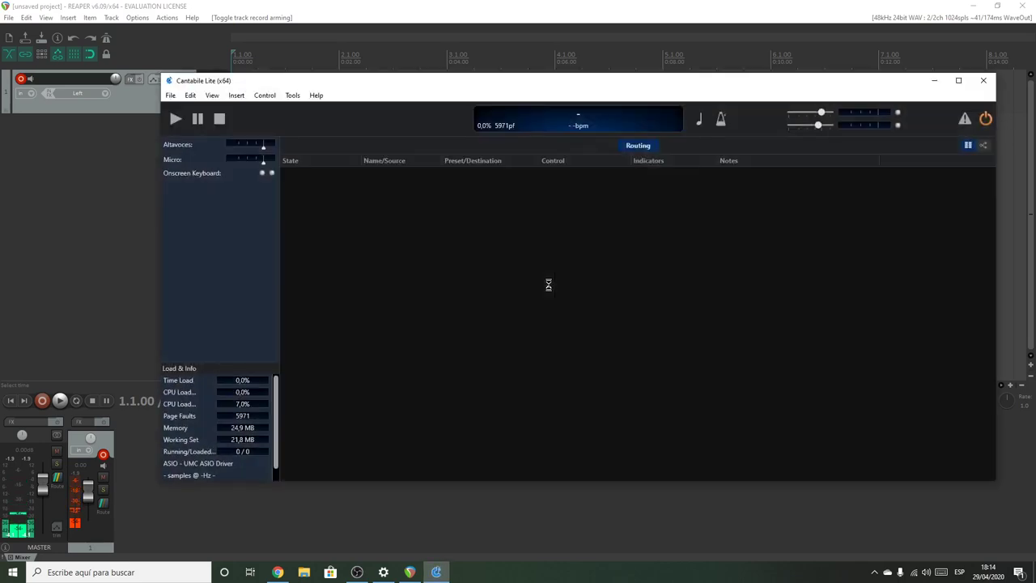
# Set Cantabile's audio driver to ASIO - ReaRoute ASIO (x64), check the audio port assignments and apply the options.
pyautogui.click(264, 96)
pyautogui.click(265, 95)
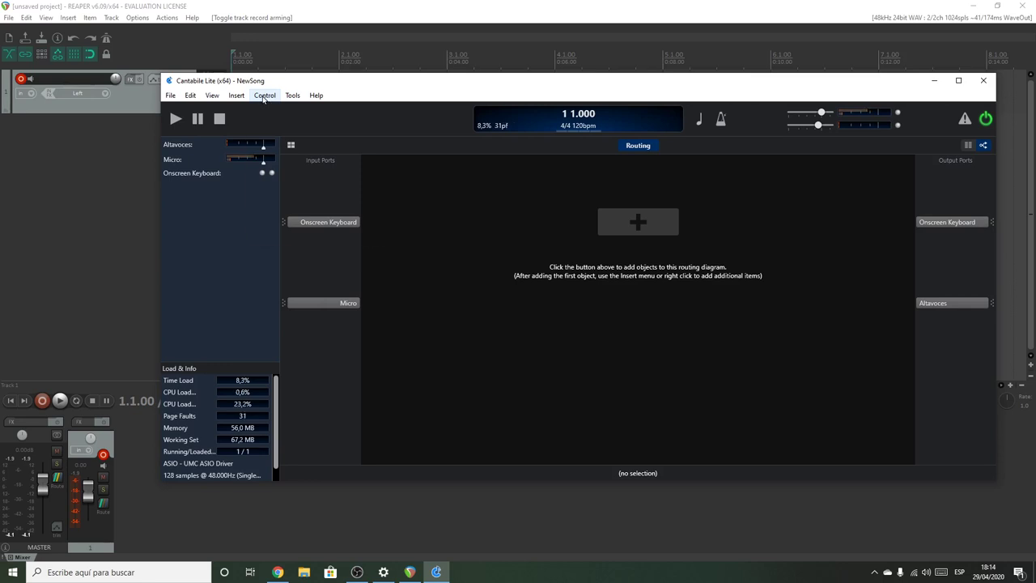
pyautogui.click(266, 98)
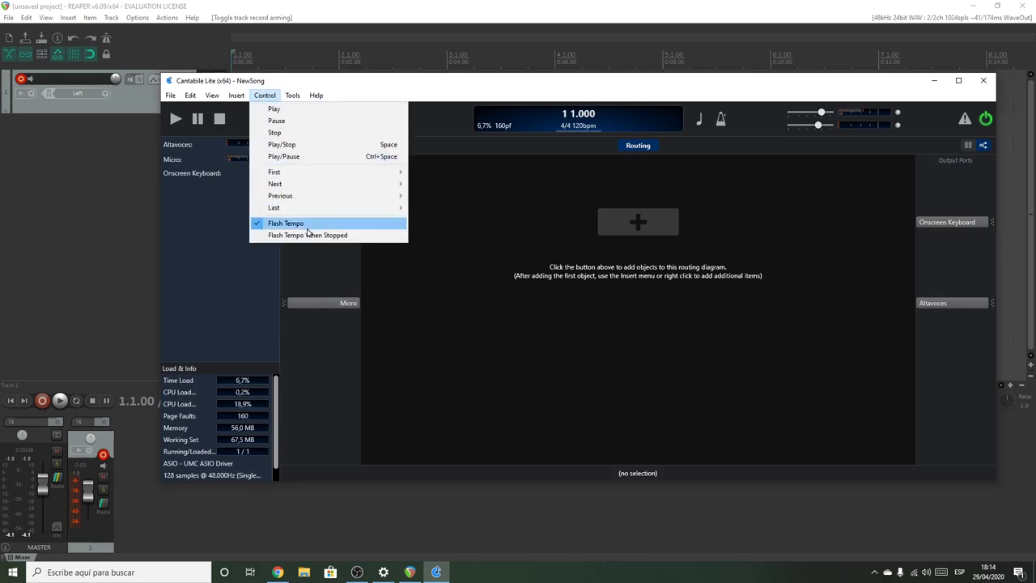
pyautogui.moveTo(292, 95)
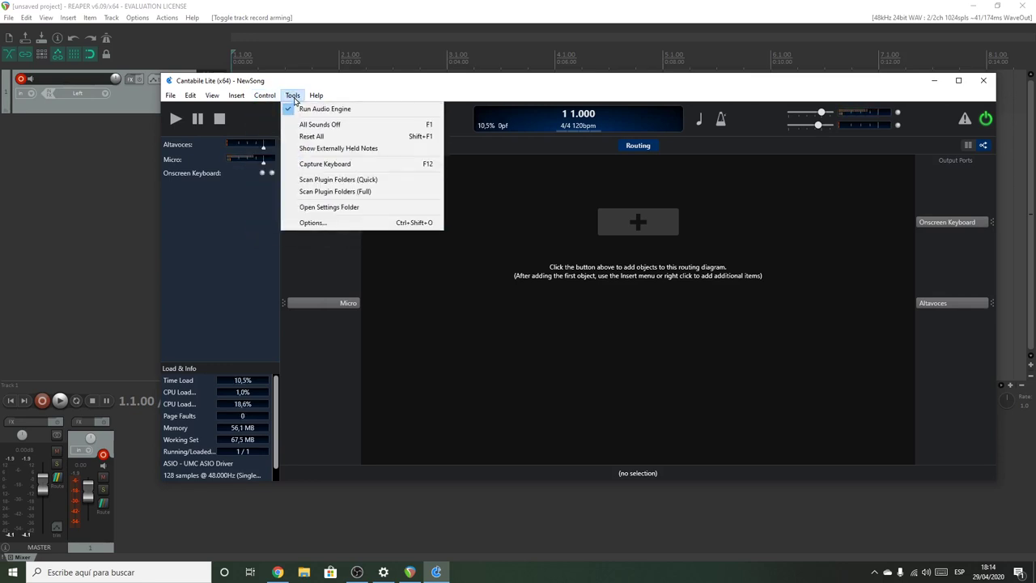
pyautogui.click(312, 223)
pyautogui.click(396, 173)
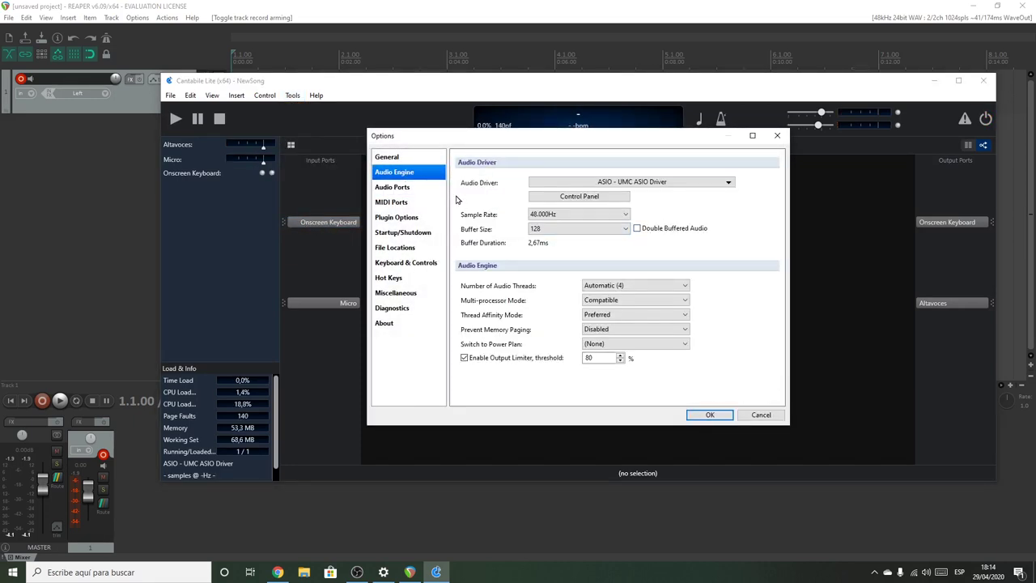
pyautogui.click(728, 183)
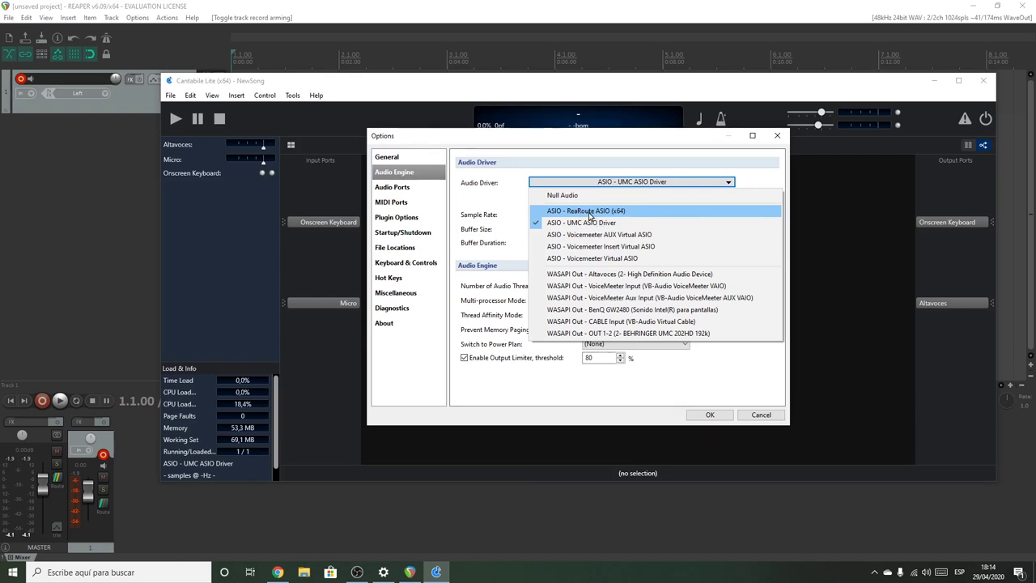
pyautogui.click(584, 212)
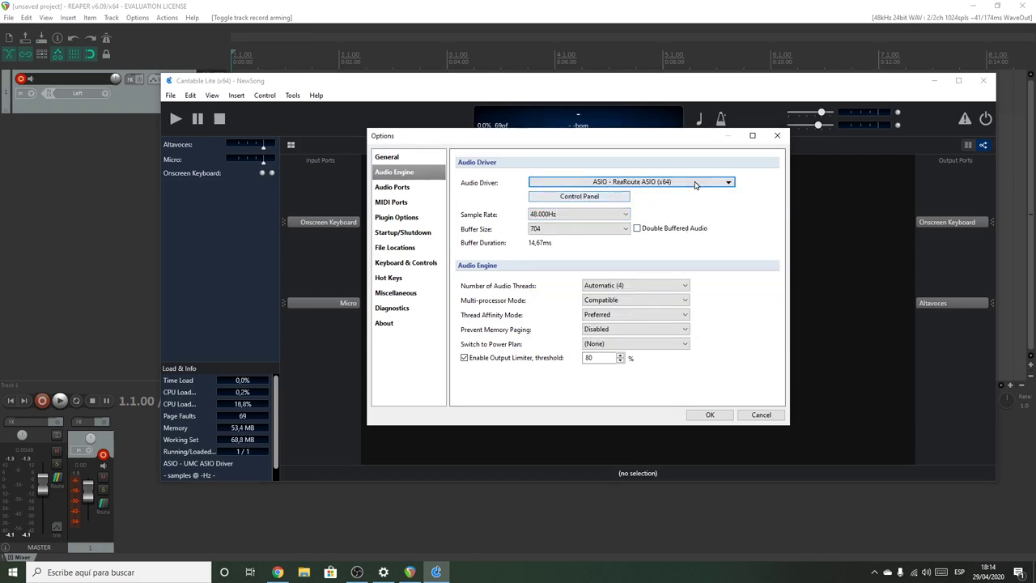
pyautogui.click(402, 187)
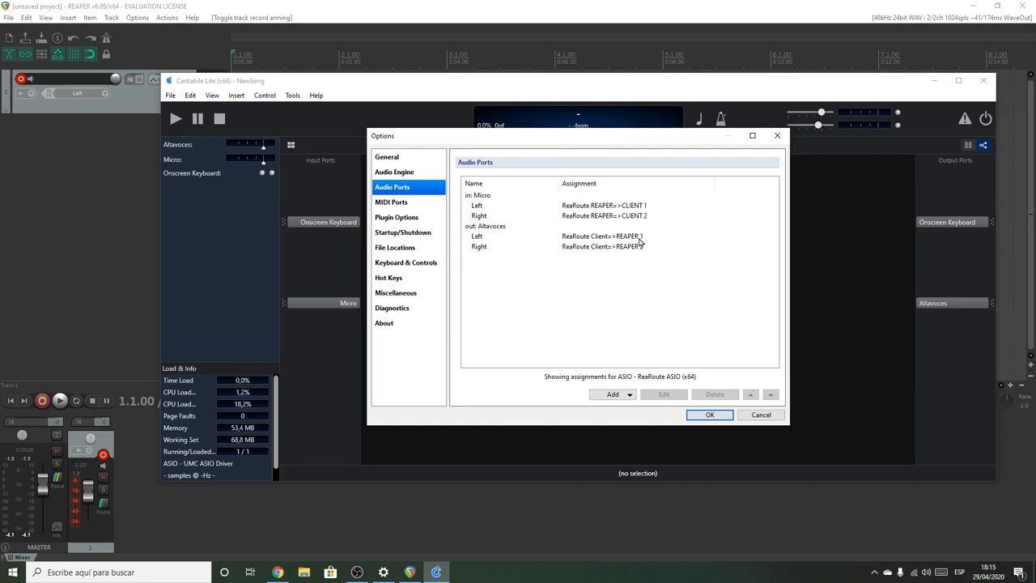
pyautogui.click(693, 415)
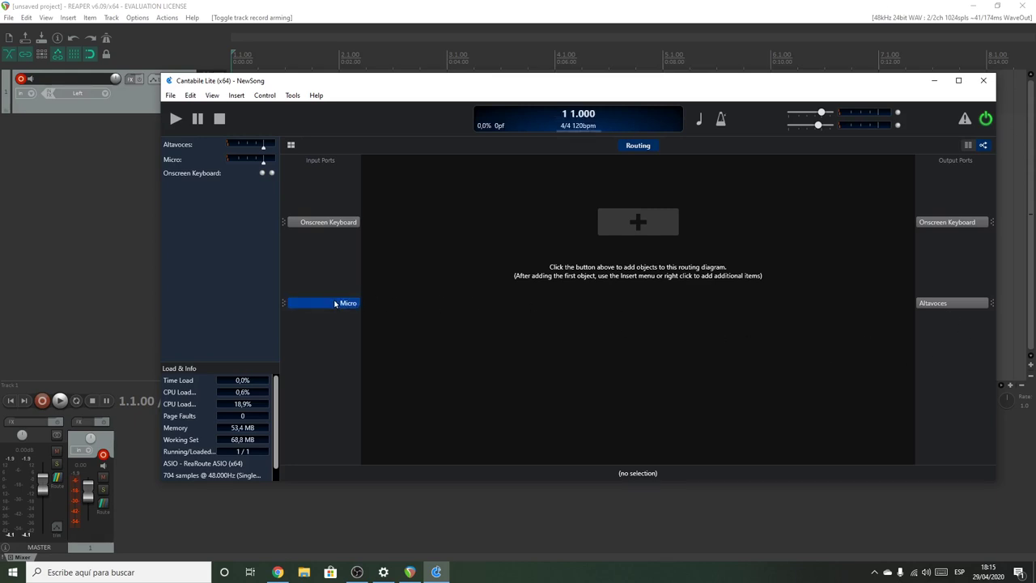
# Route the Micro input port to the Altavoces output port and insert the readelay-standalone VST2 plugin.
pyautogui.moveTo(348, 303); pyautogui.dragTo(925, 304)
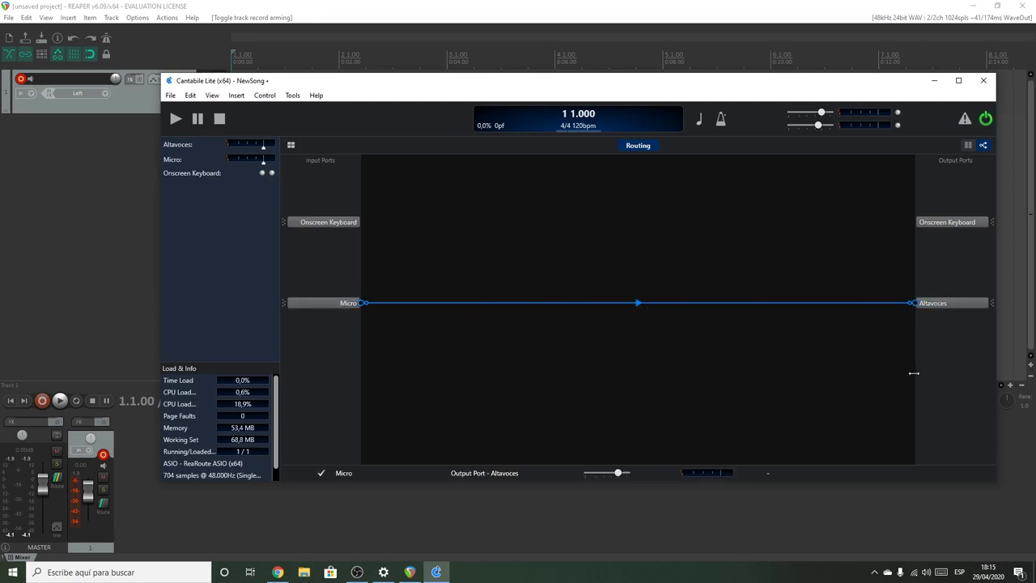
pyautogui.click(643, 221)
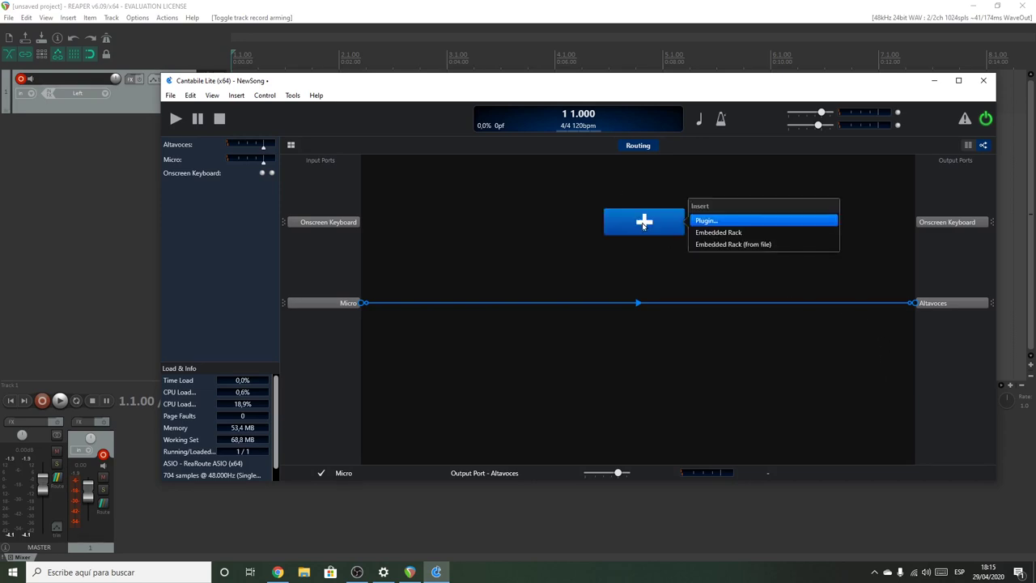
pyautogui.click(706, 221)
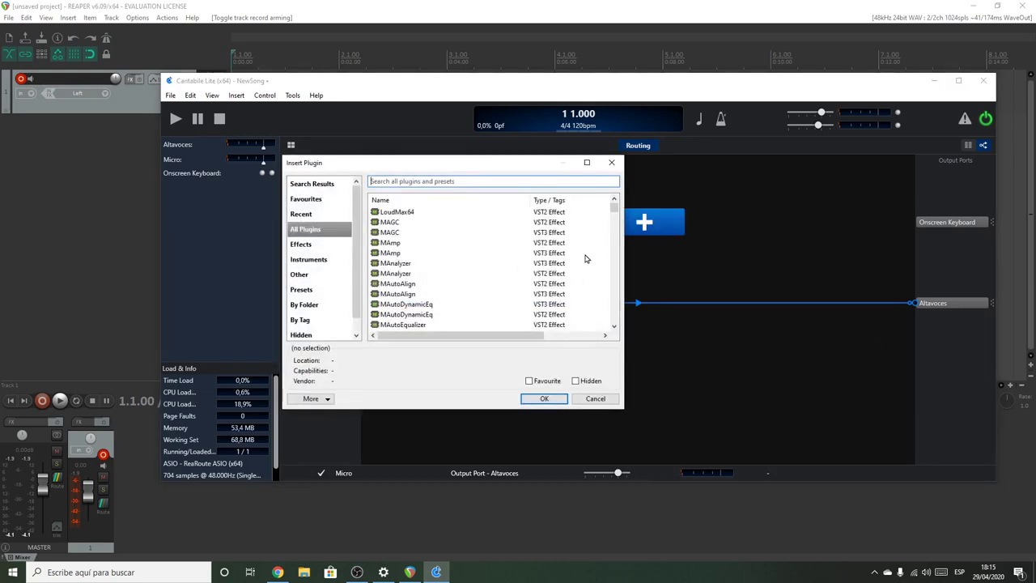
pyautogui.click(614, 242)
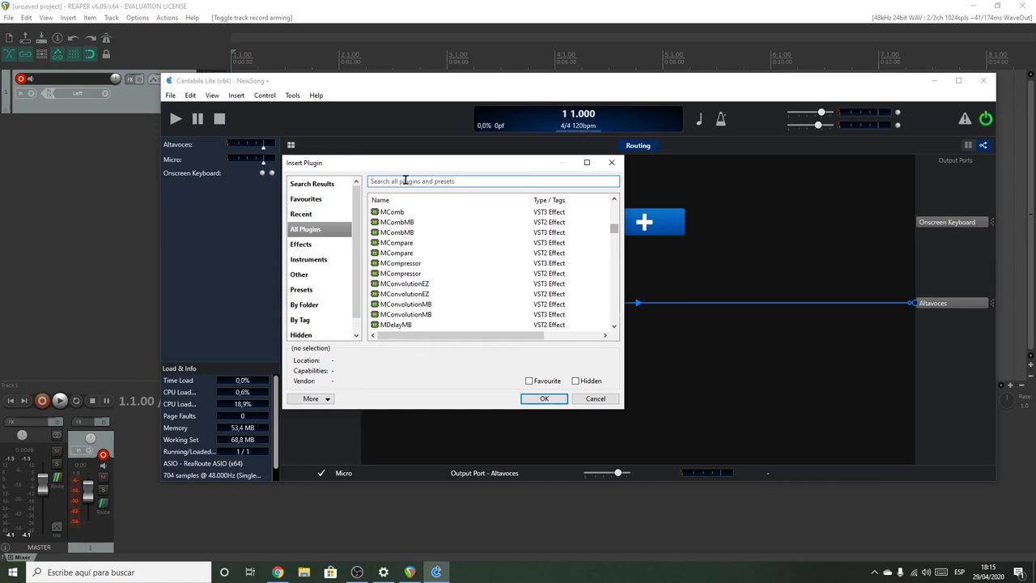
pyautogui.scroll(-20, 605, 243)
pyautogui.click(606, 305)
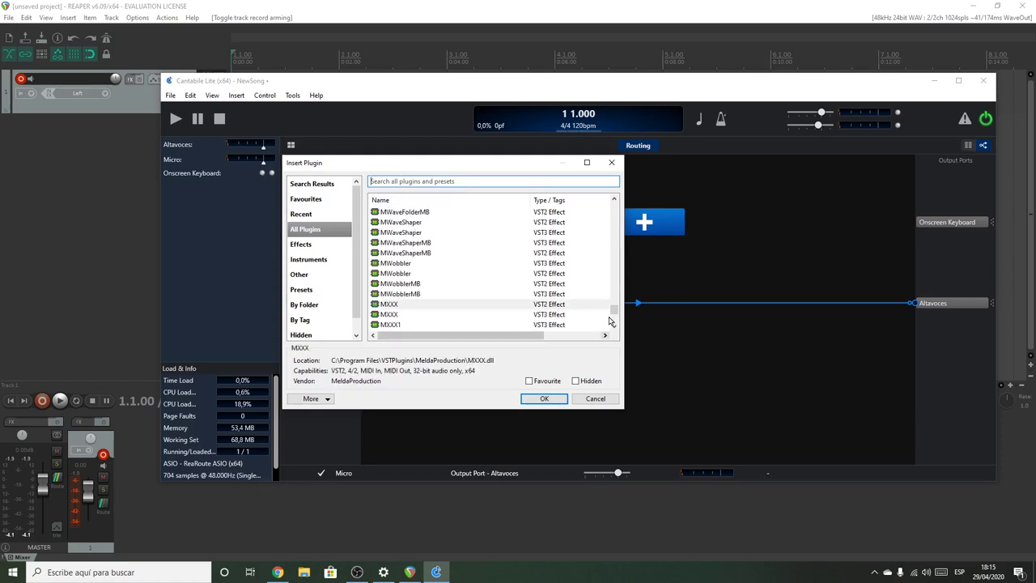
pyautogui.click(613, 320)
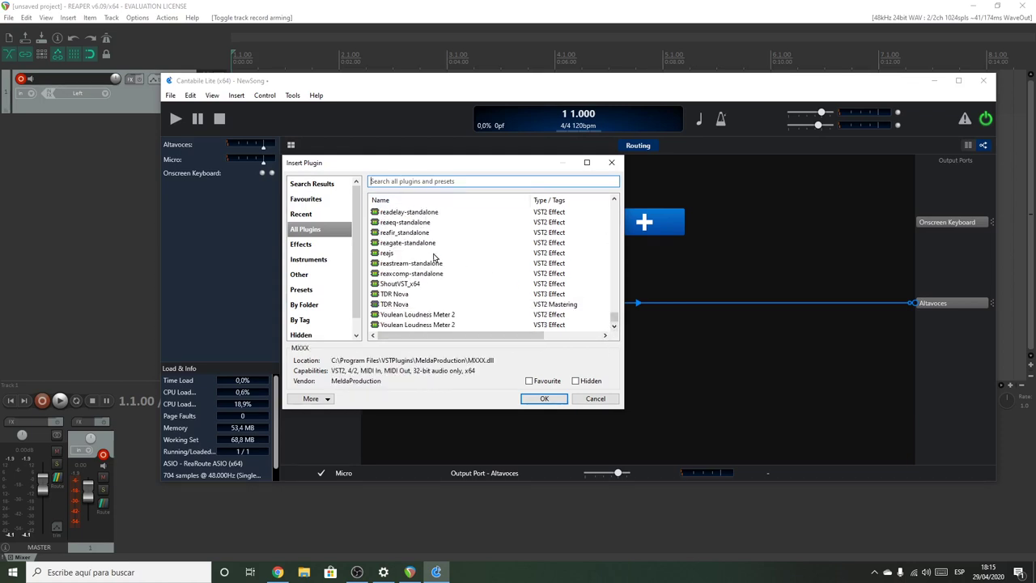
pyautogui.click(409, 212)
pyautogui.click(544, 398)
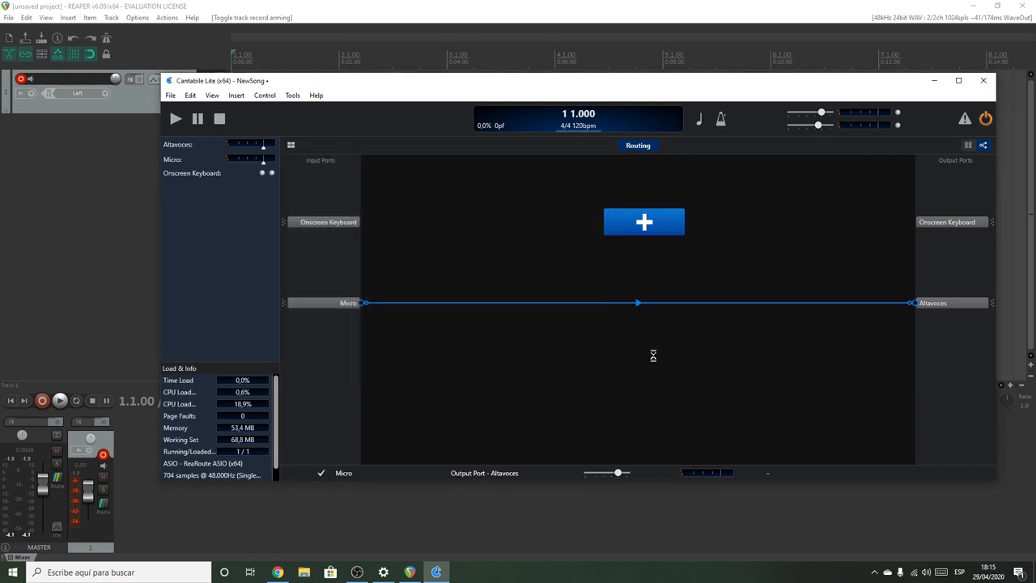
# Reroute Micro into the readelay-standalone plugin's Stereo In and connect its Stereo Out to Altavoces.
pyautogui.click(912, 305)
pyautogui.moveTo(912, 302); pyautogui.dragTo(606, 202)
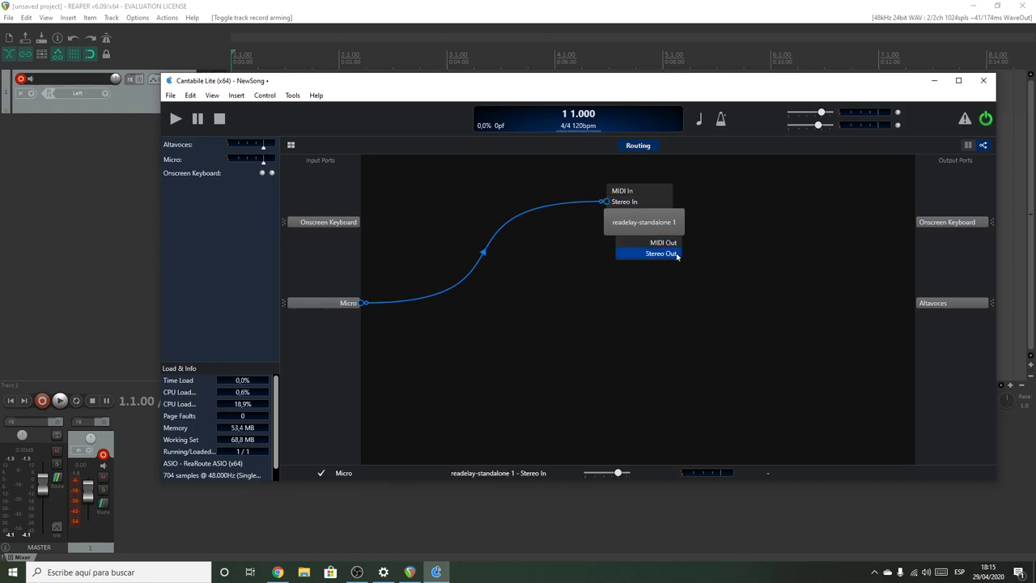
pyautogui.moveTo(673, 256); pyautogui.dragTo(917, 304)
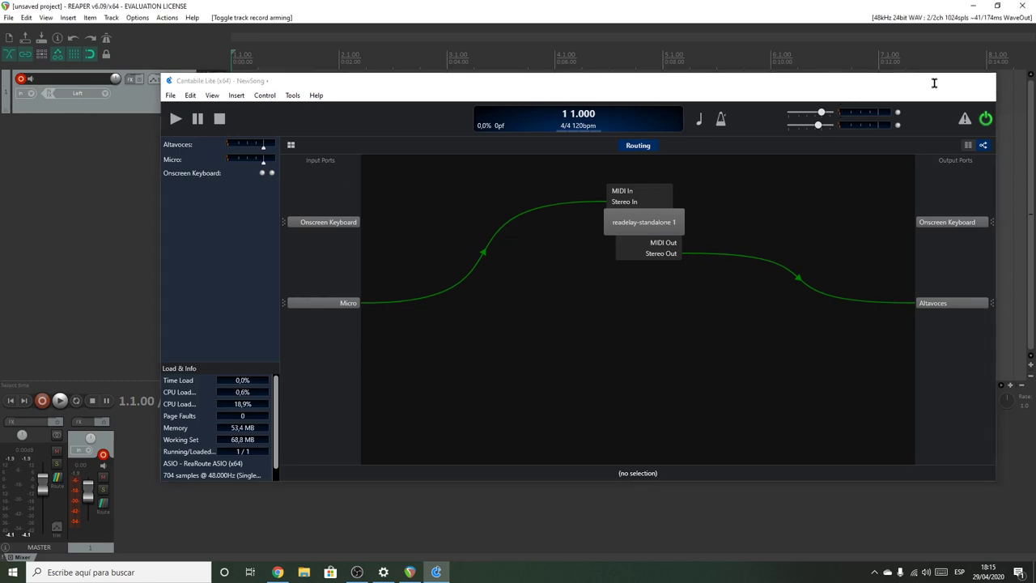
# Switch back to REAPER and add ReaRoute 1 / ReaRoute 2 as a hardware output in track 1's routing.
pyautogui.click(933, 80)
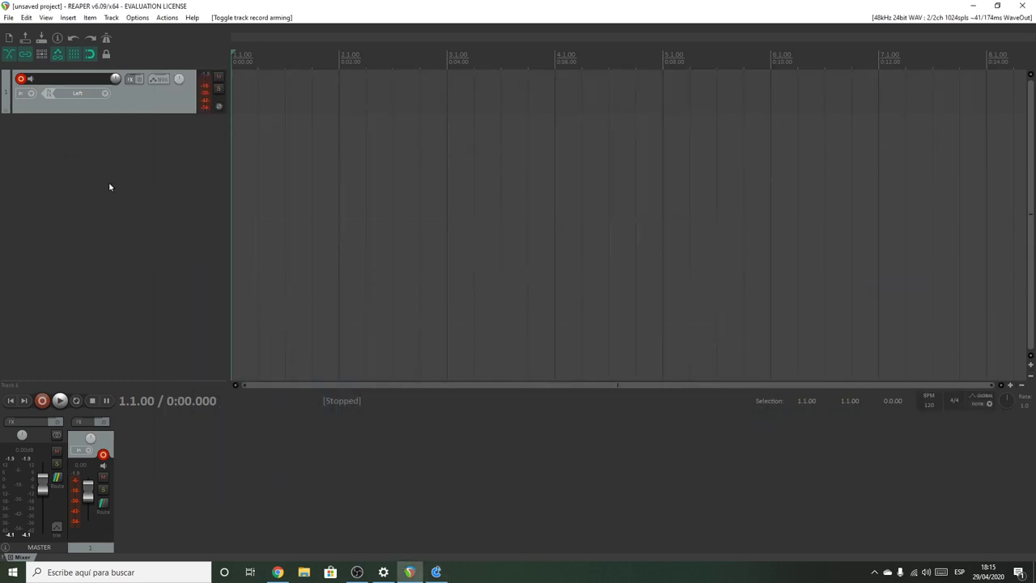
pyautogui.click(101, 505)
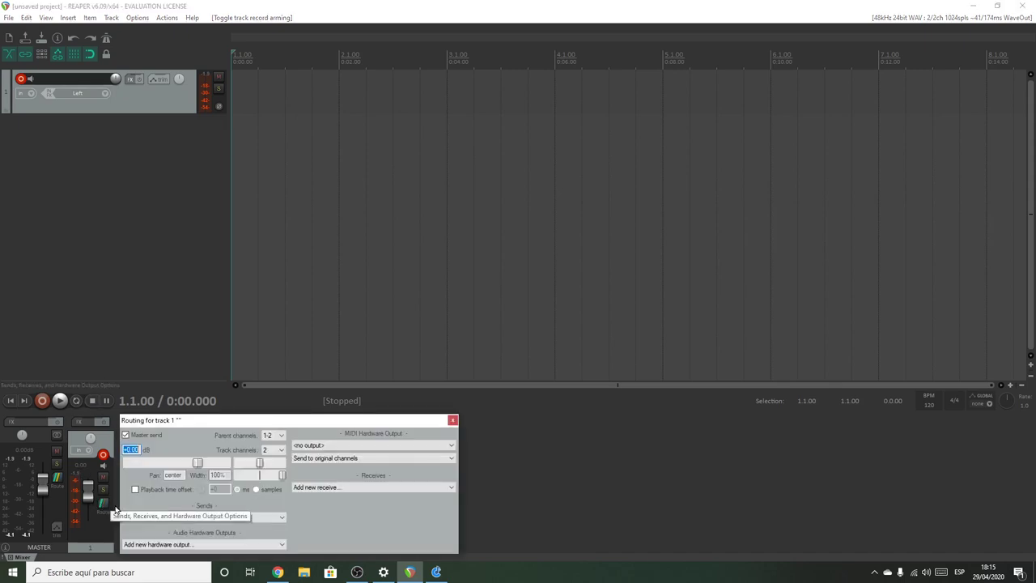
pyautogui.click(183, 544)
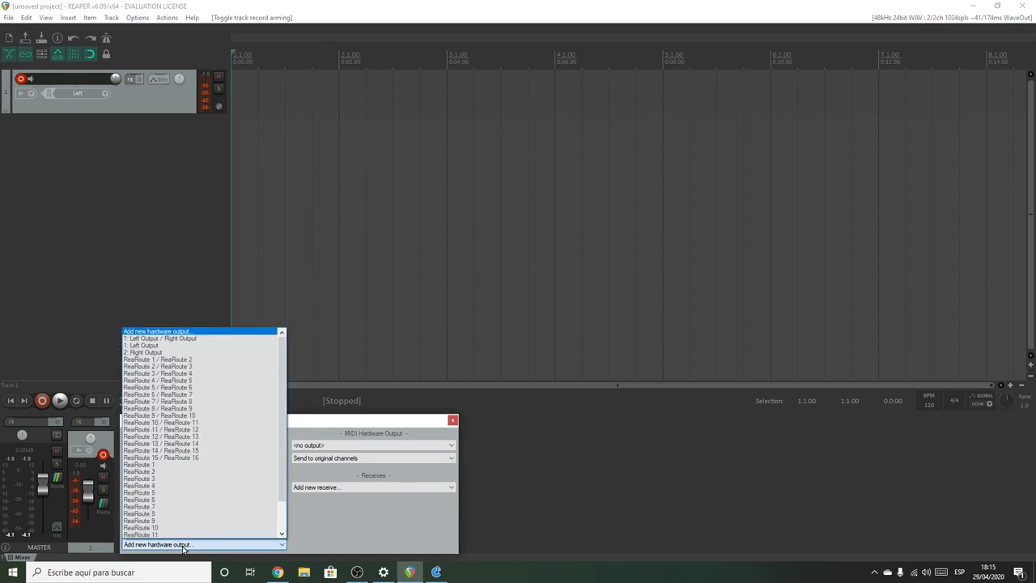
pyautogui.click(178, 360)
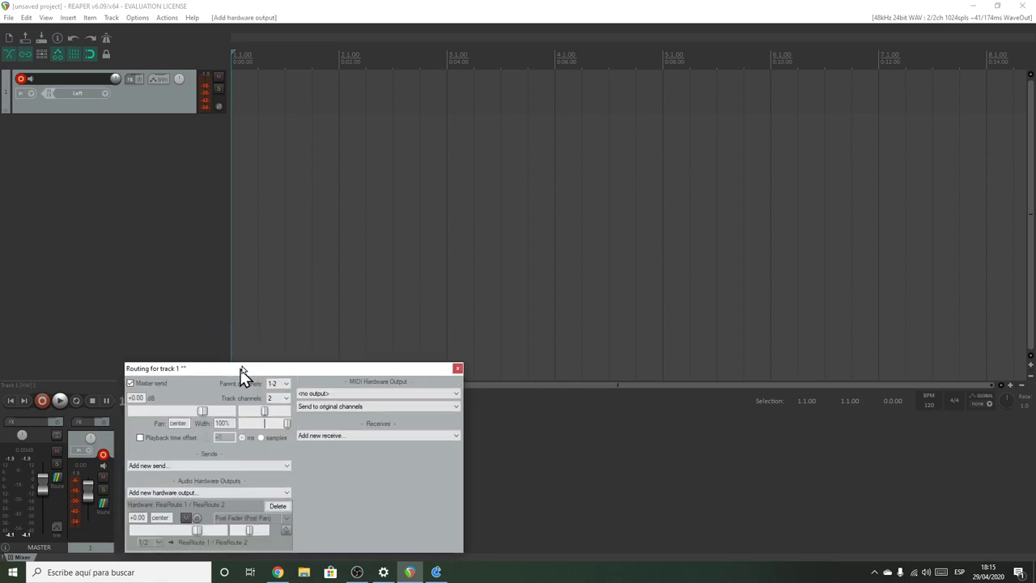
pyautogui.moveTo(236, 372); pyautogui.dragTo(412, 151)
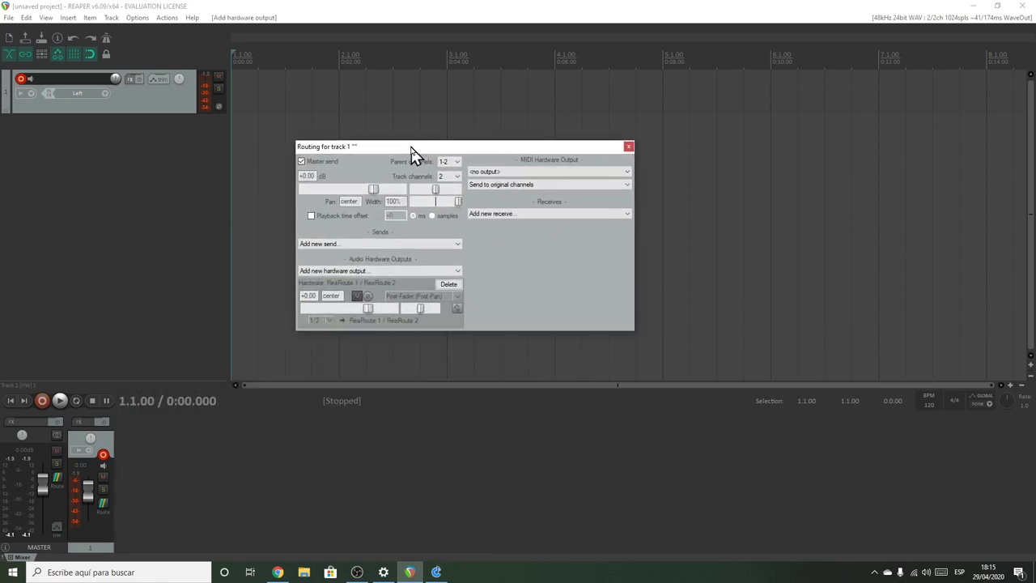
pyautogui.click(628, 145)
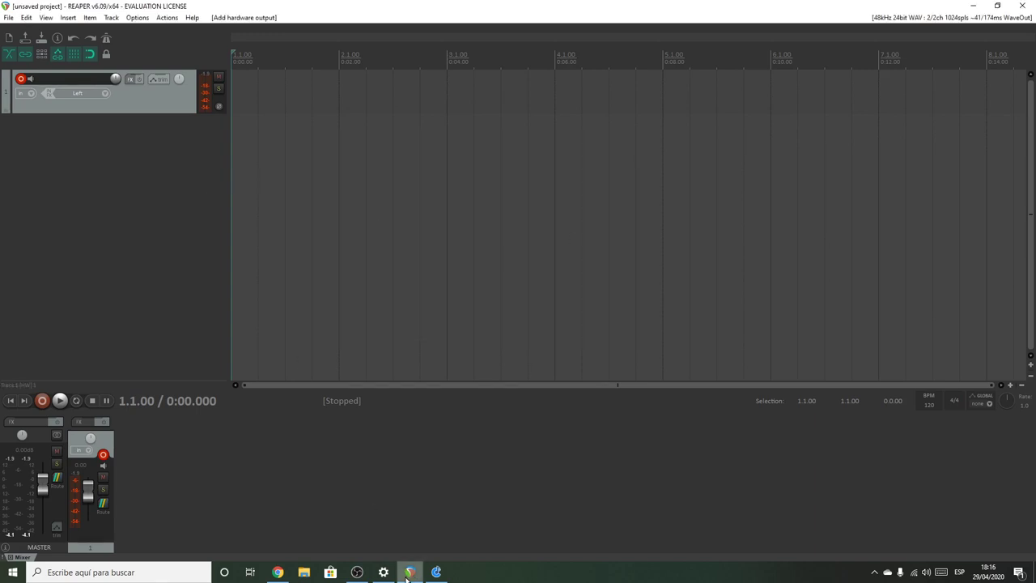
# Check the plugin routing in Cantabile, return to REAPER and insert a new track below track 1.
pyautogui.click(436, 572)
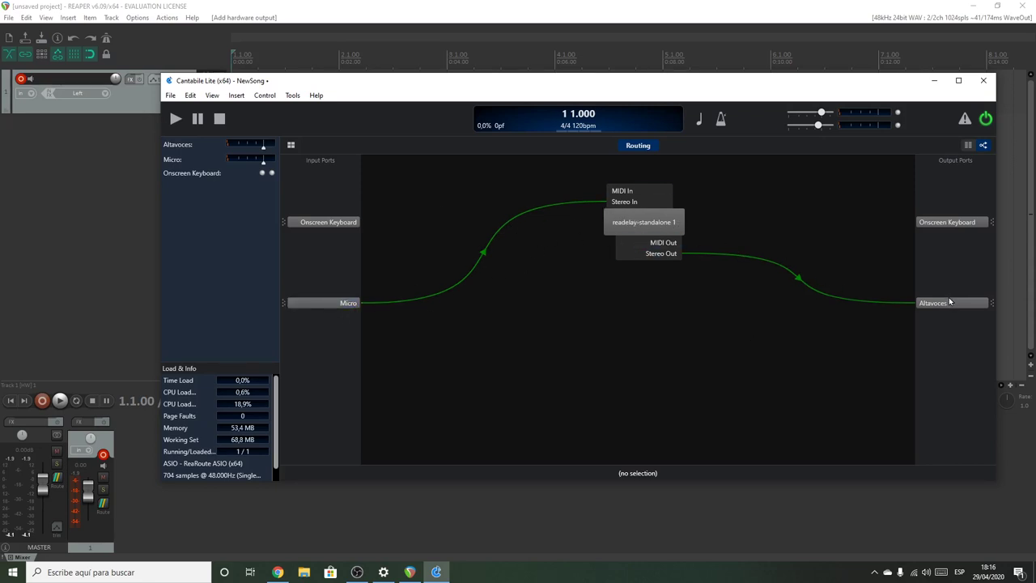
pyautogui.click(83, 144)
pyautogui.rightClick(82, 138)
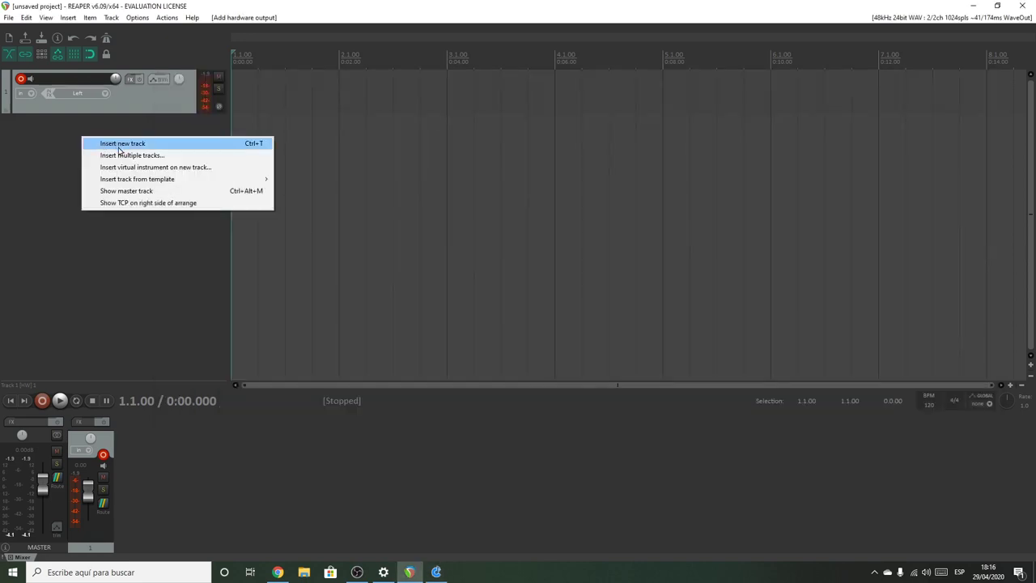
pyautogui.click(127, 146)
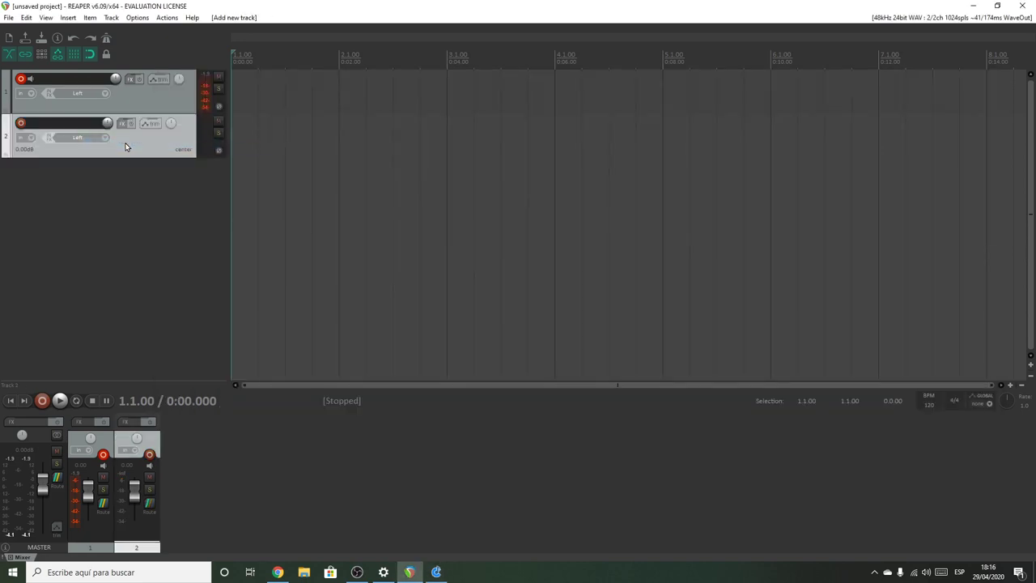
# Set track 2 to record output (multichannel, latency compensated) with stereo input ReaRoute 1 / ReaRoute 2.
pyautogui.click(21, 142)
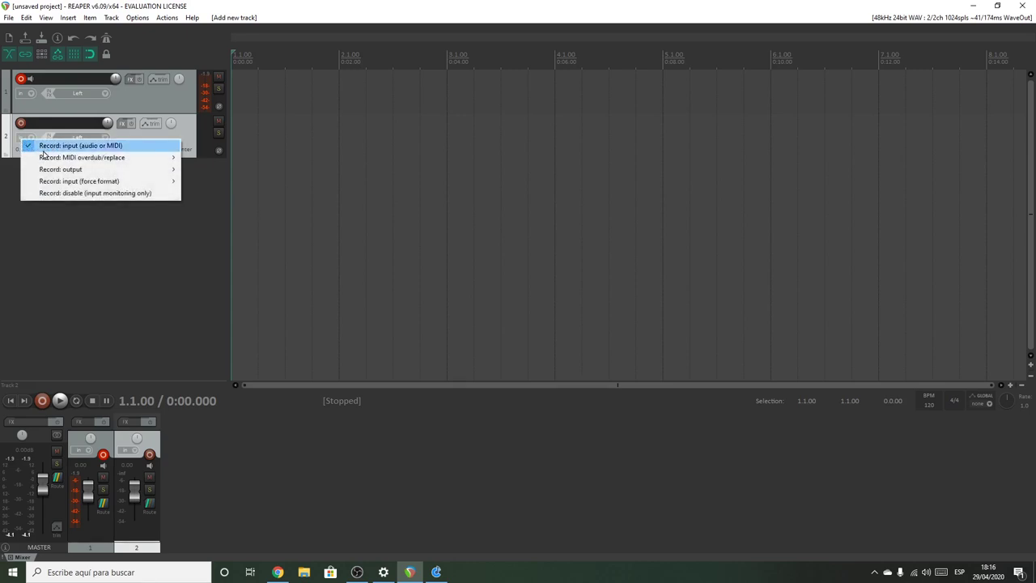
pyautogui.moveTo(71, 174)
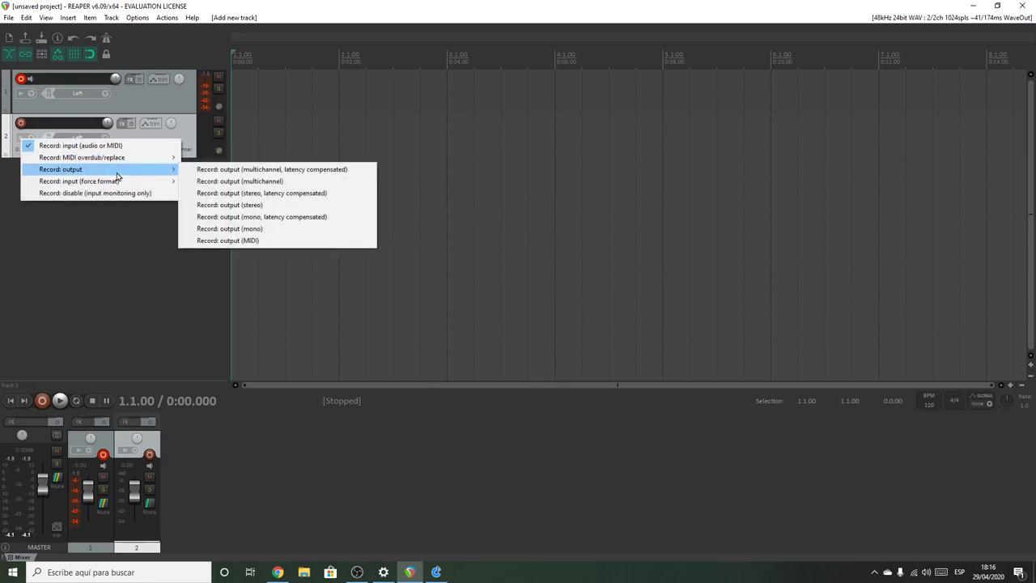
pyautogui.click(231, 170)
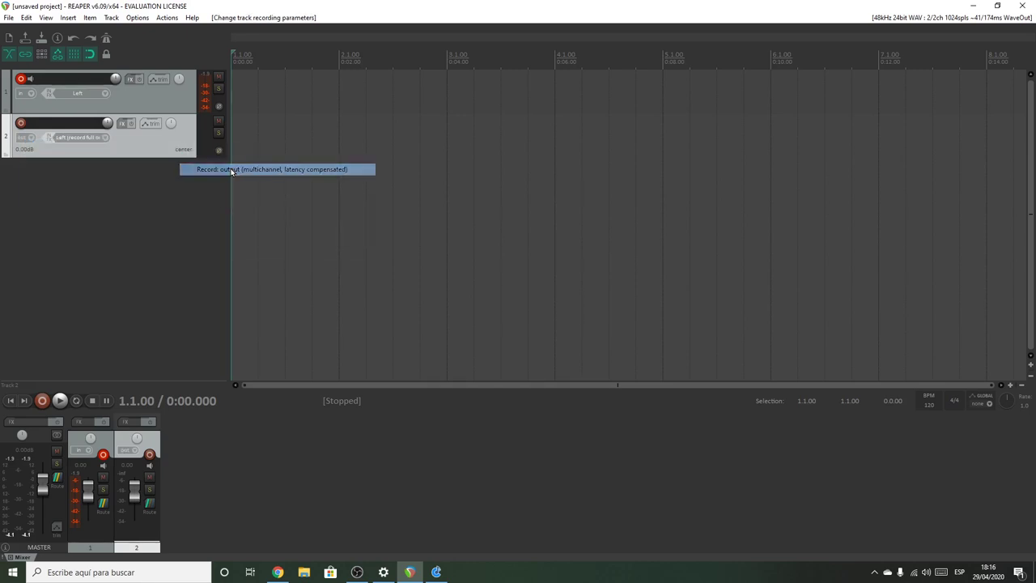
pyautogui.click(93, 138)
pyautogui.moveTo(125, 159)
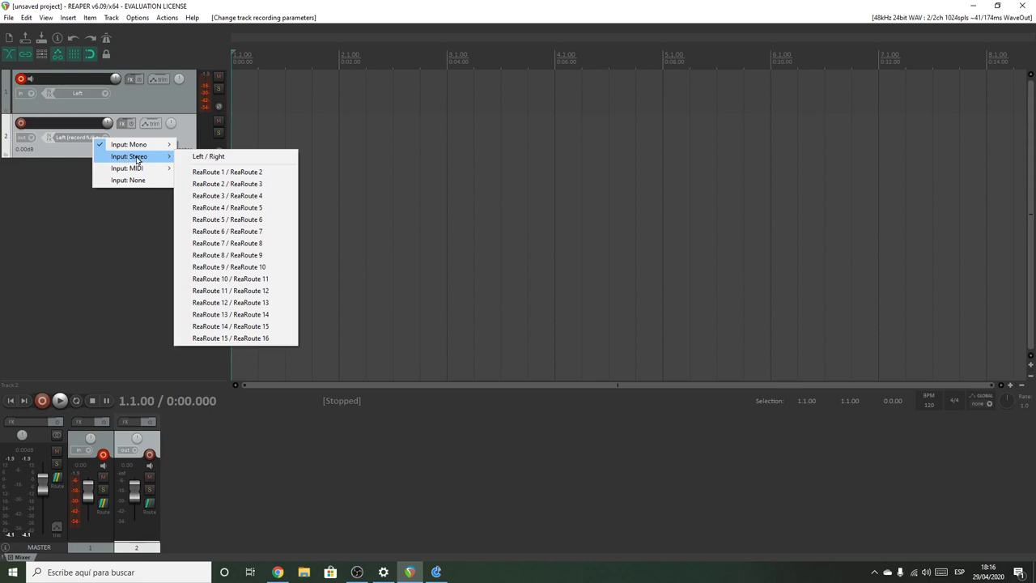
pyautogui.click(233, 172)
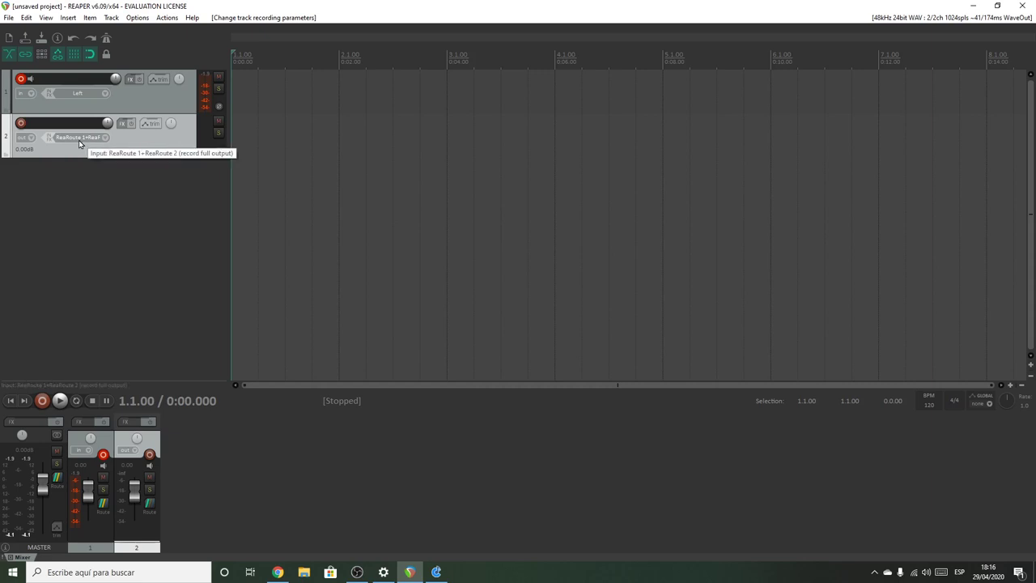
# Review track 1's routing in REAPER and the port connections in Cantabile, and return to REAPER.
pyautogui.click(141, 91)
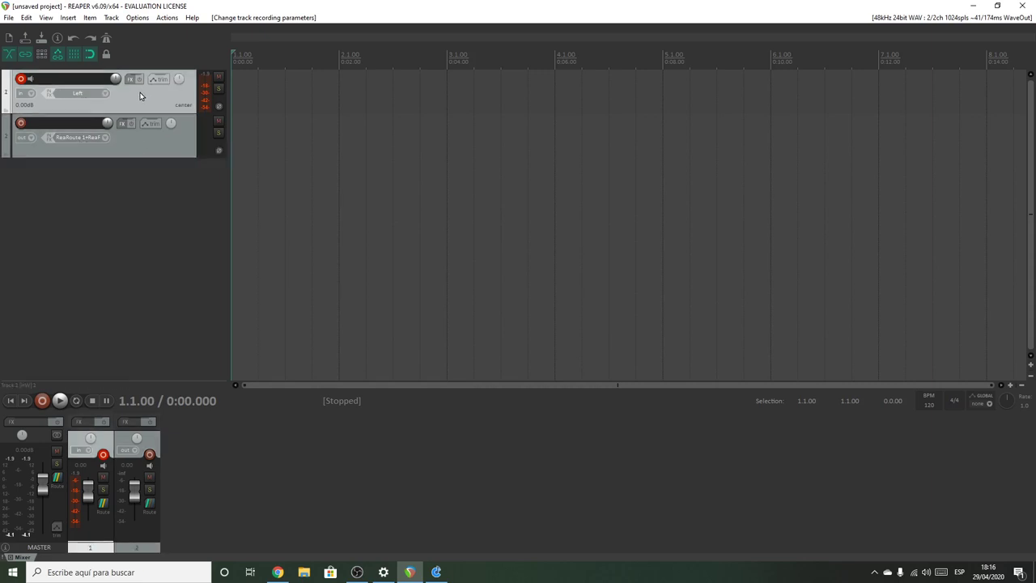
pyautogui.click(102, 504)
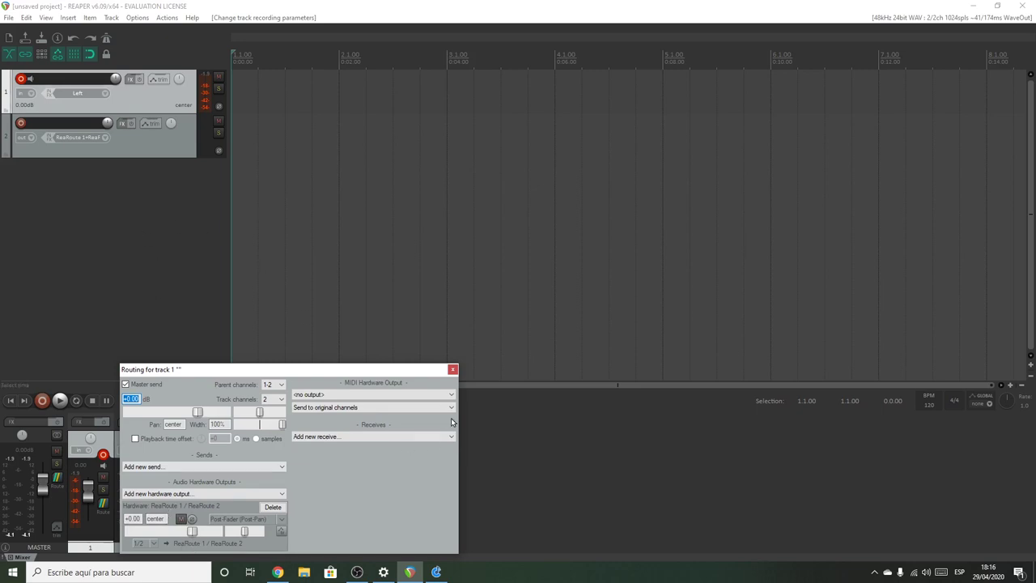
pyautogui.click(452, 370)
pyautogui.click(436, 571)
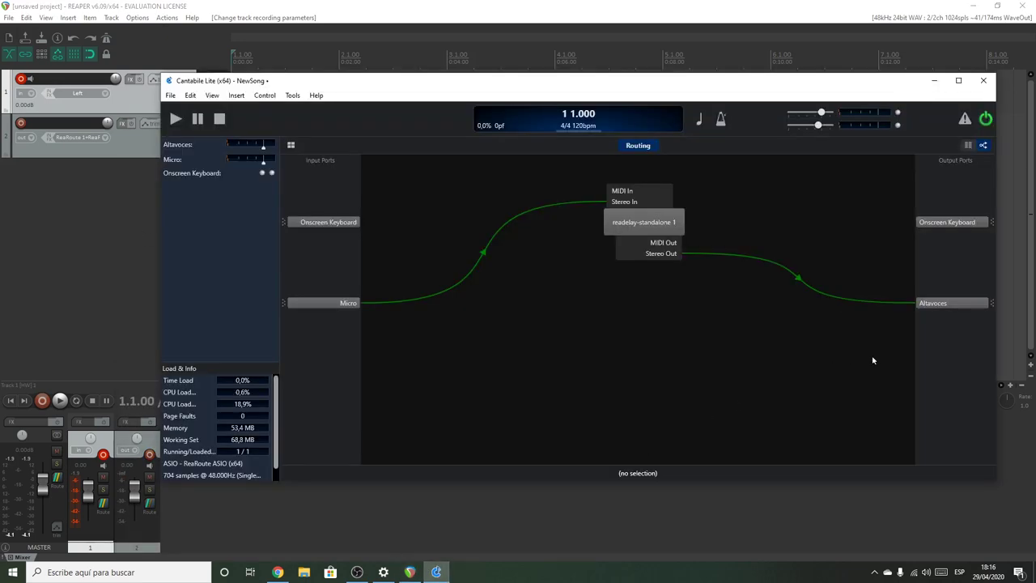
pyautogui.click(934, 81)
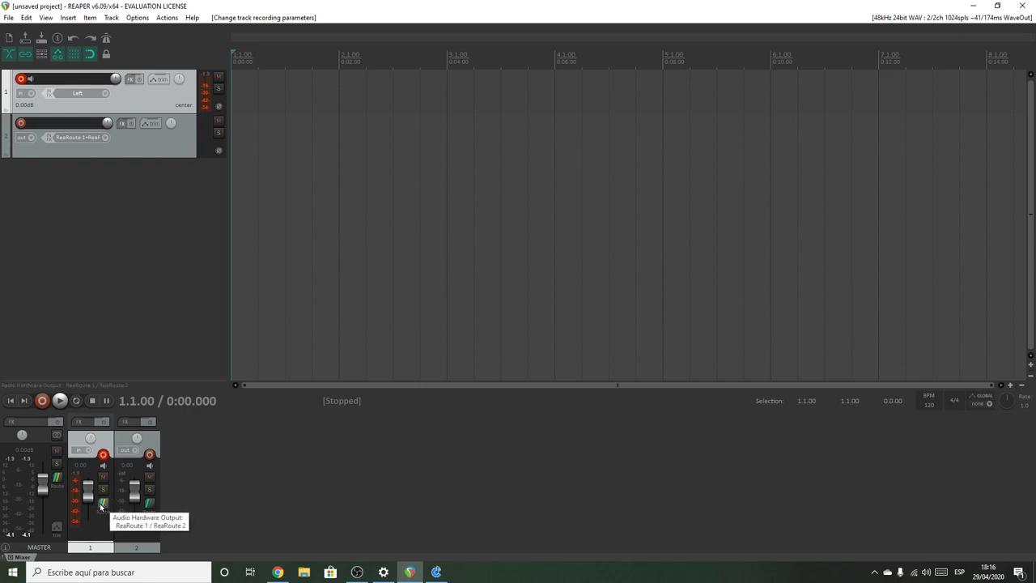
# Add ReaRoute 3 / ReaRoute 4 as another hardware output in track 1's routing.
pyautogui.click(102, 503)
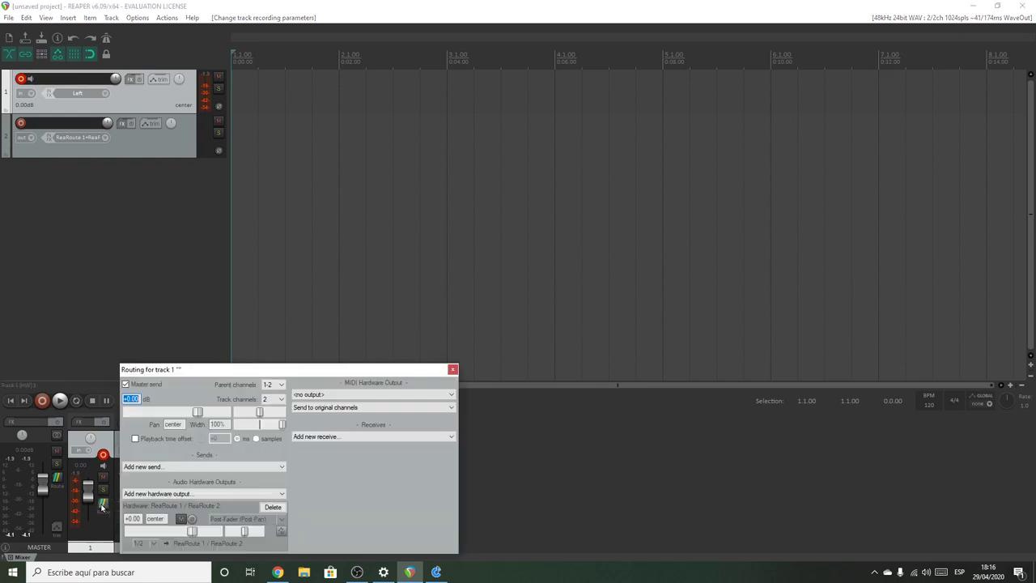
pyautogui.click(191, 494)
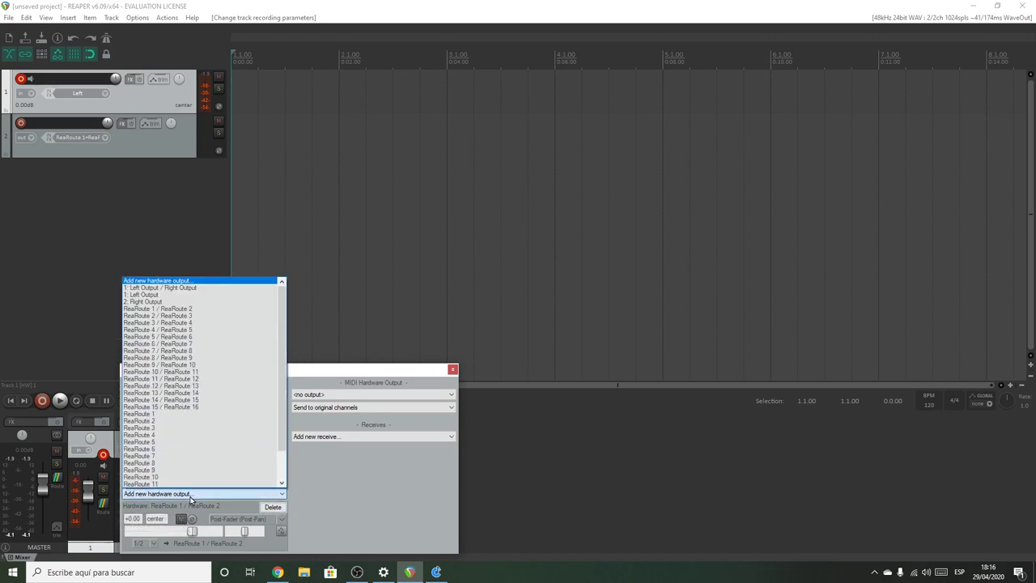
pyautogui.click(166, 323)
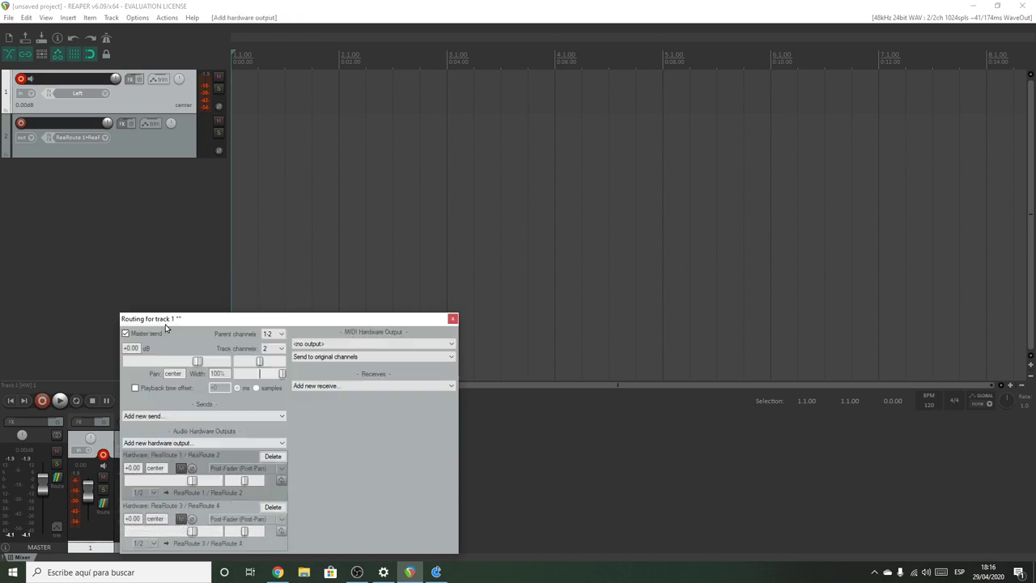
pyautogui.click(455, 322)
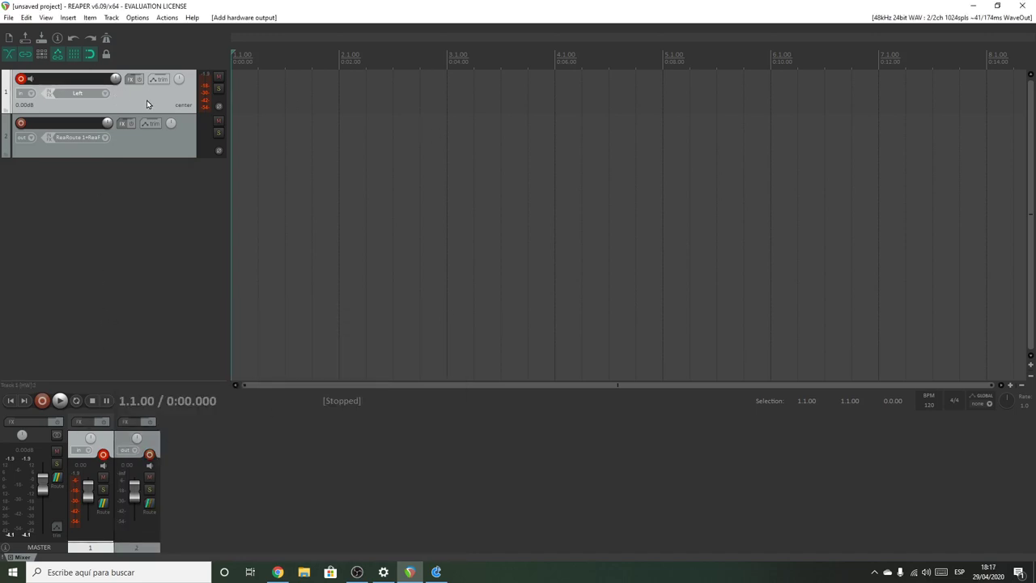
# Insert another new track and move it below the ReaRoute 1 / ReaRoute 2 track.
pyautogui.rightClick(94, 191)
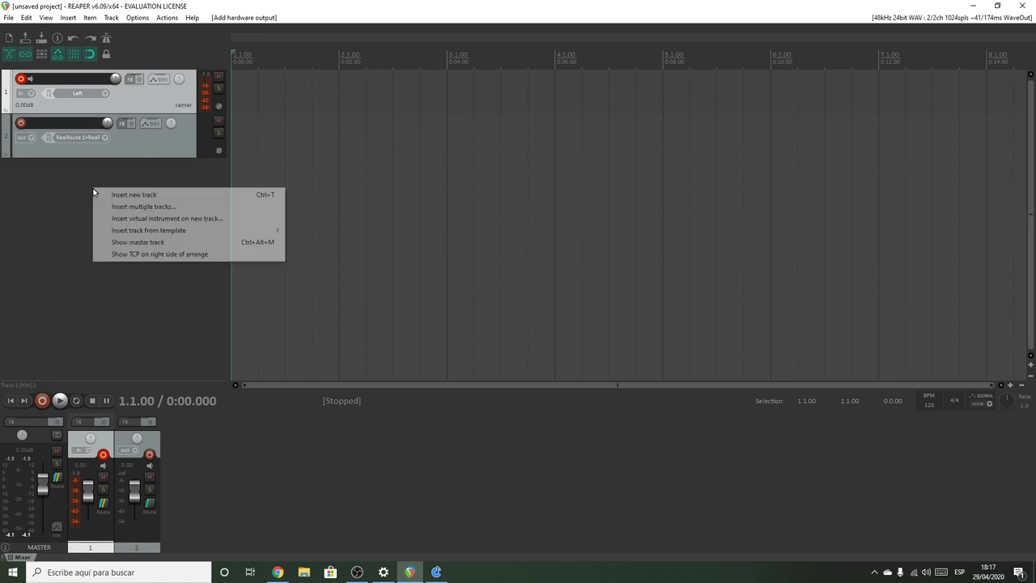
pyautogui.click(153, 196)
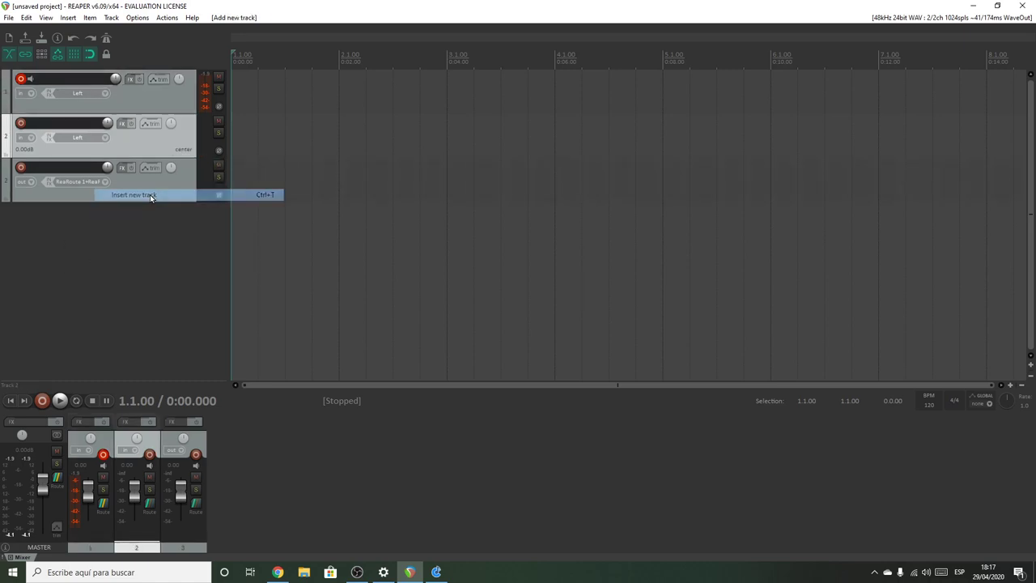
pyautogui.moveTo(6, 140); pyautogui.dragTo(6, 212)
# Set track 3 to record output (multichannel, latency compensated) with stereo input ReaRoute 3 / ReaRoute 4, and arm tracks 2 and 3 for recording.
pyautogui.click(30, 181)
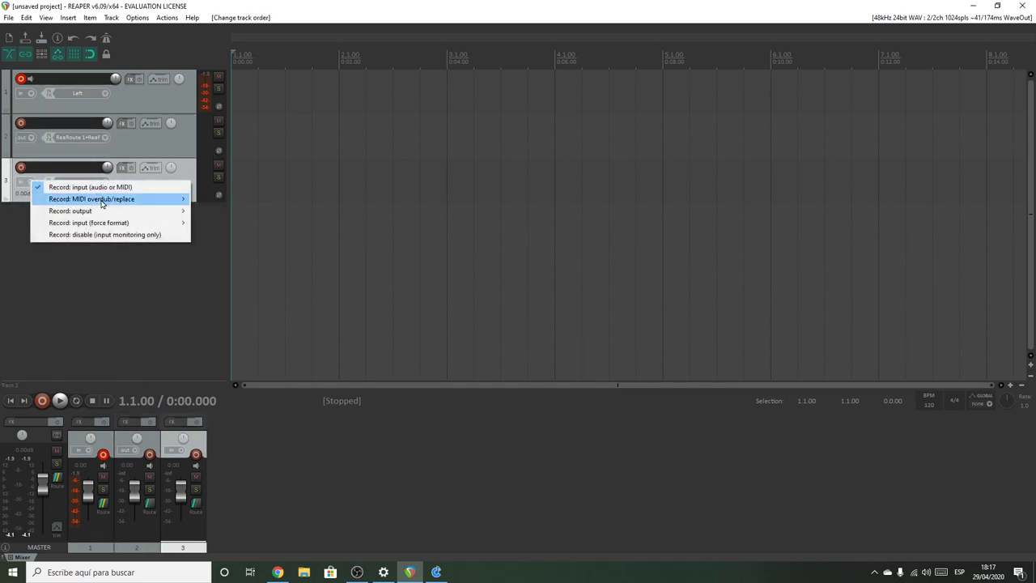
pyautogui.moveTo(105, 212)
pyautogui.click(210, 212)
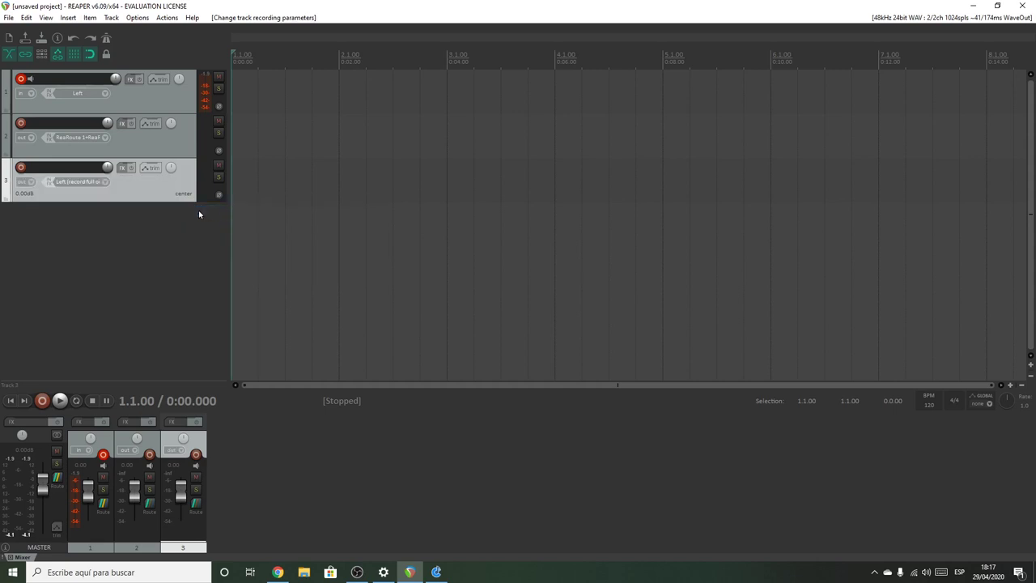
pyautogui.click(101, 183)
pyautogui.moveTo(144, 201)
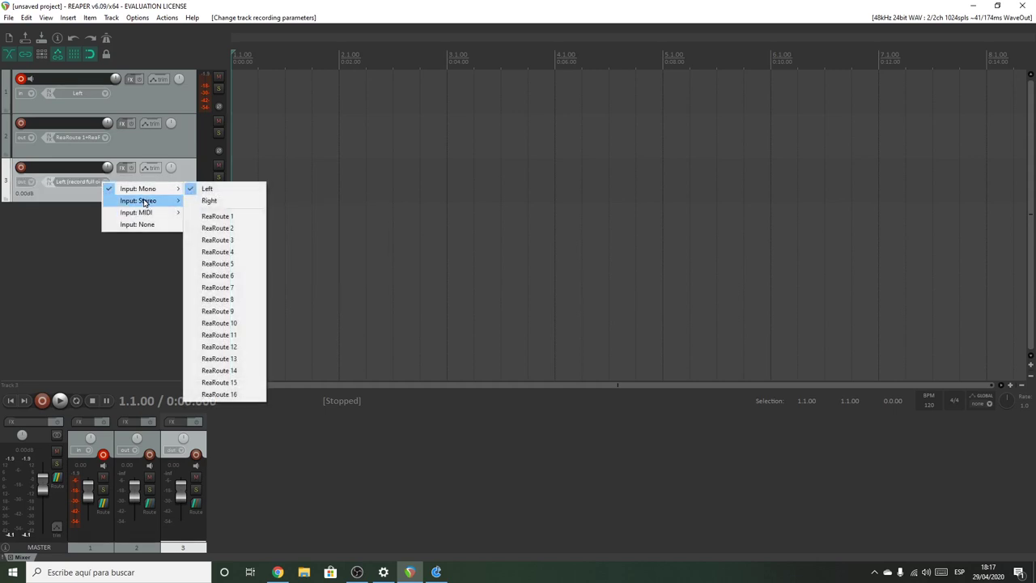
pyautogui.click(254, 240)
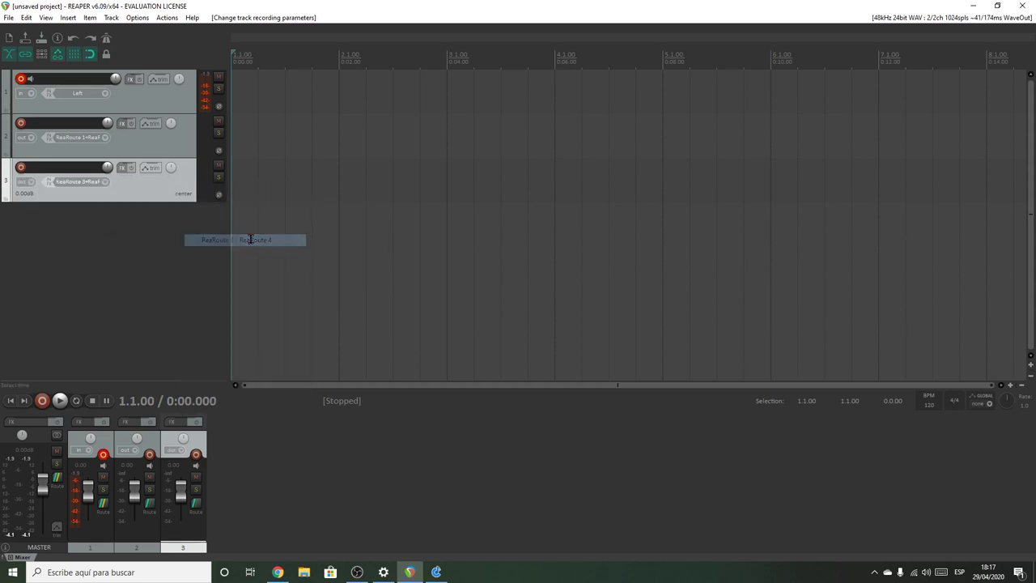
pyautogui.click(21, 123)
pyautogui.click(21, 168)
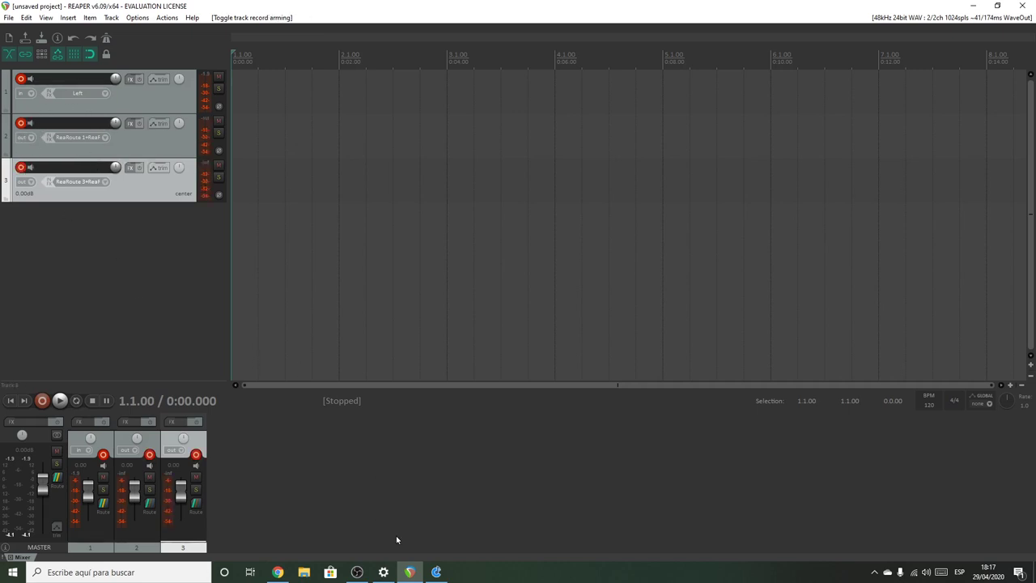
# Switch to Cantabile and review the Micro and Altavoces audio port assignments in the options without changing them.
pyautogui.click(436, 571)
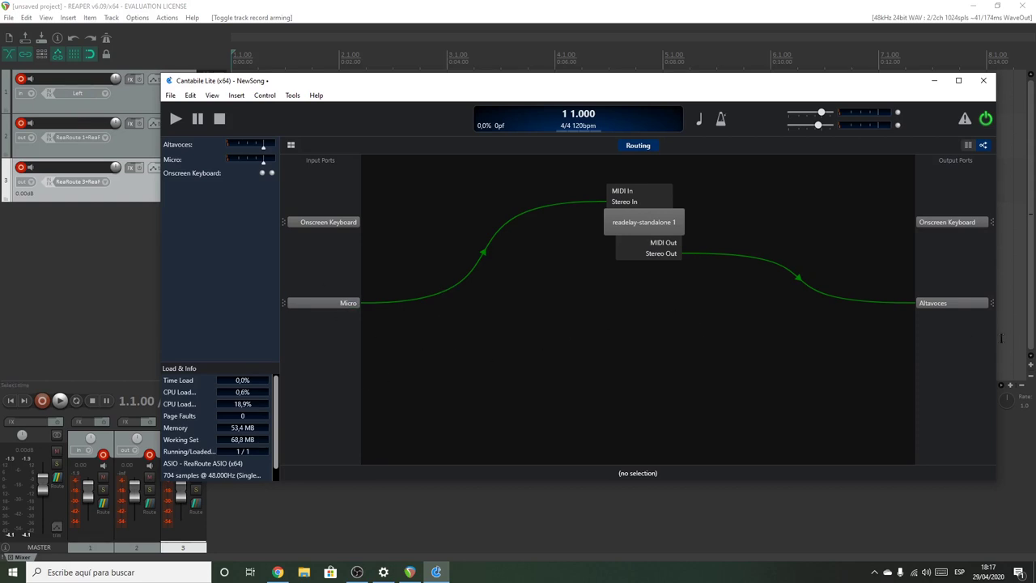
pyautogui.click(289, 96)
pyautogui.click(315, 223)
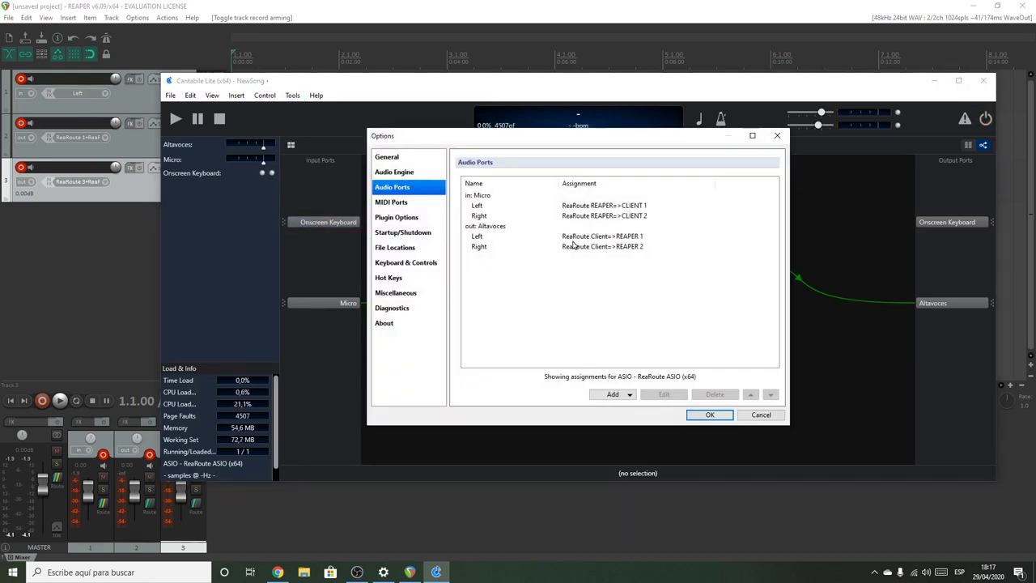
pyautogui.click(757, 415)
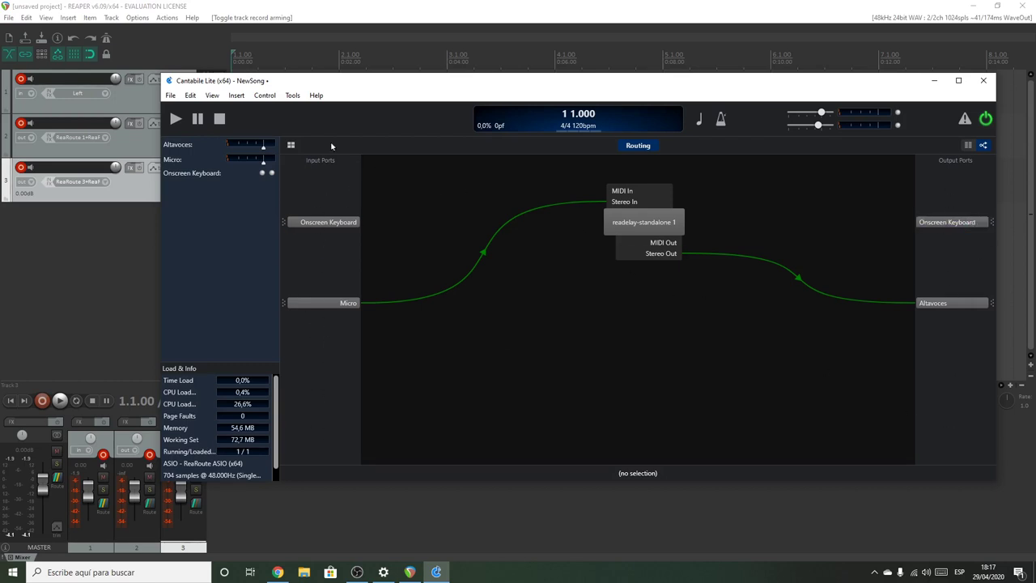
# Add a stereo input port named Entrada3-4 in Cantabile's audio port options.
pyautogui.click(292, 97)
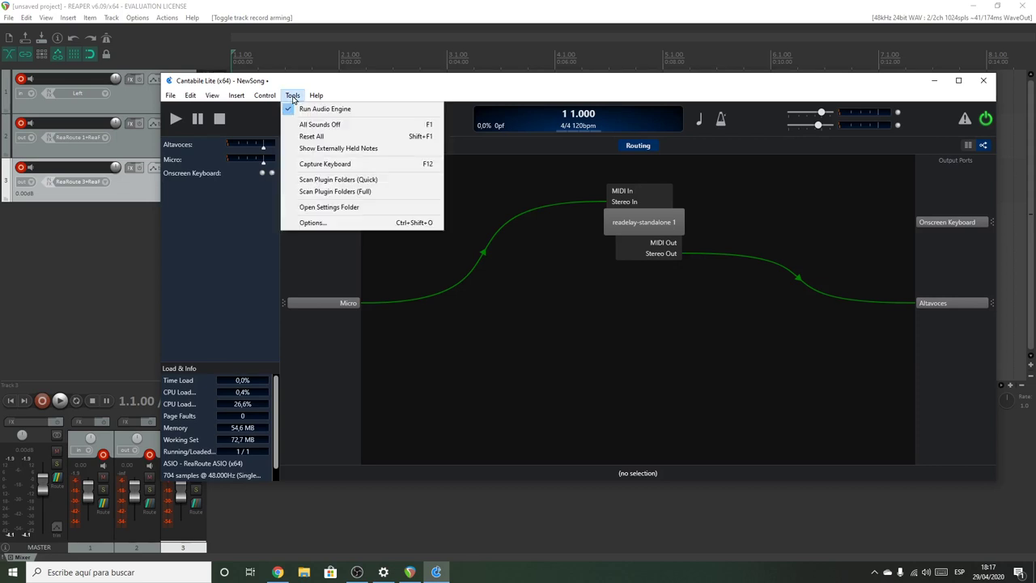
pyautogui.click(337, 223)
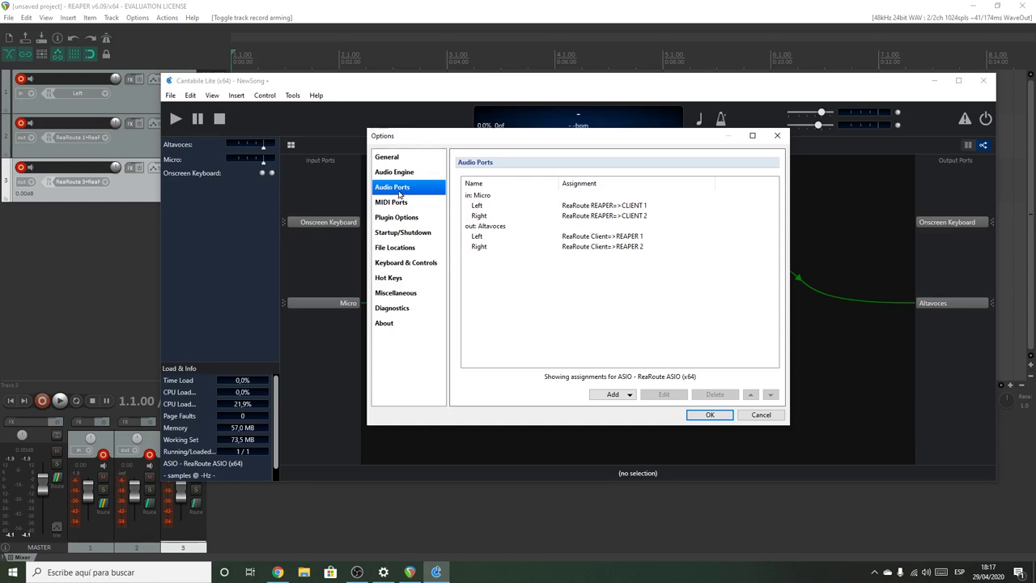
pyautogui.click(629, 395)
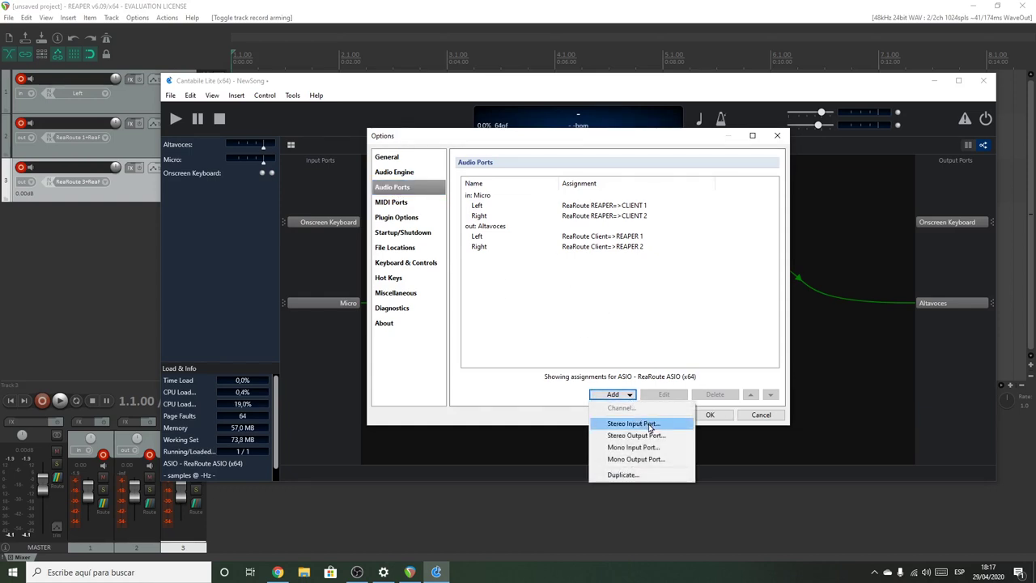
pyautogui.click(634, 424)
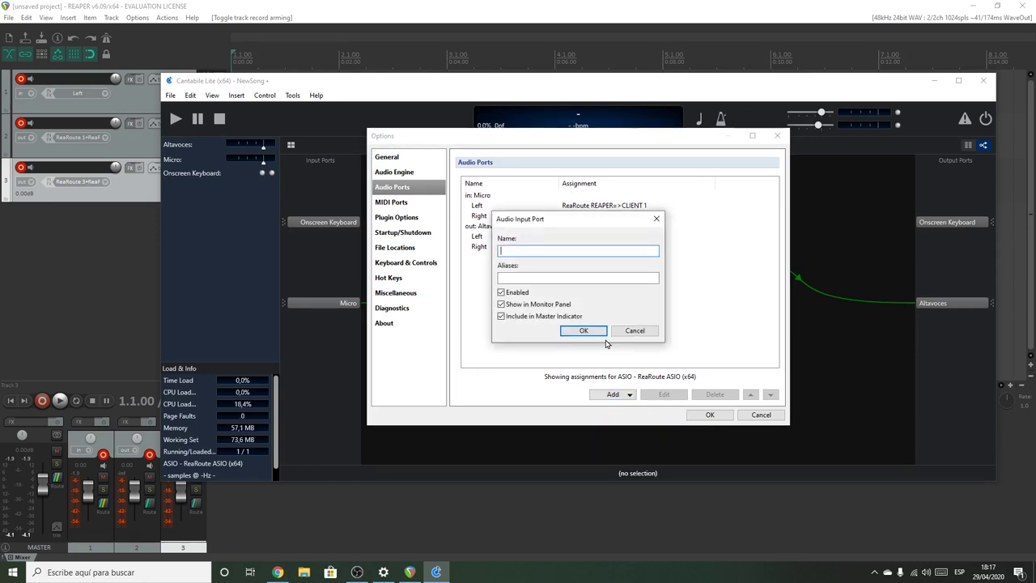
pyautogui.write('Entrada3-4')
pyautogui.click(583, 330)
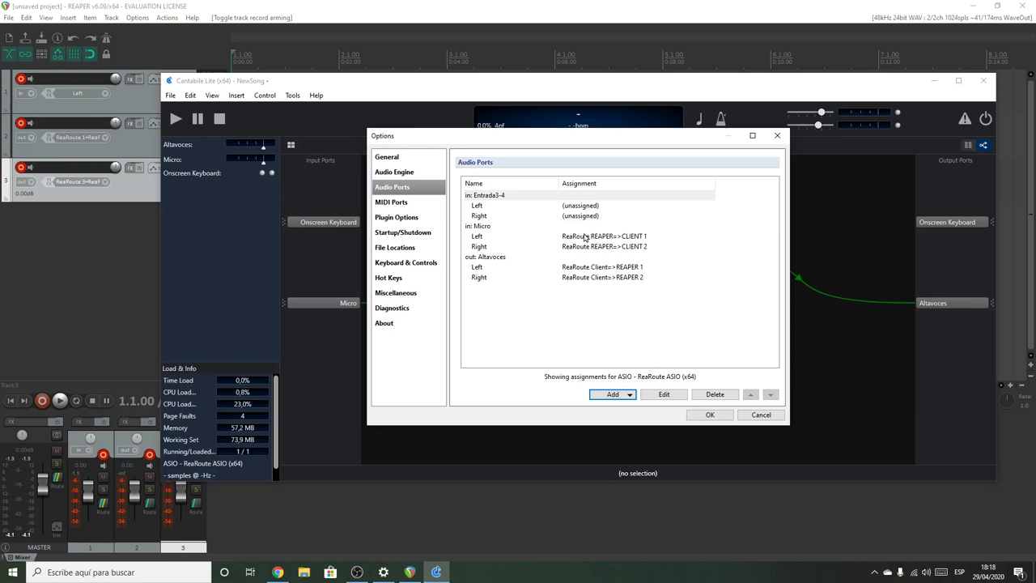
# Assign the Left channel of the Entrada3-4 input port to ReaRoute REAPER=>CLIENT 3.
pyautogui.click(579, 207)
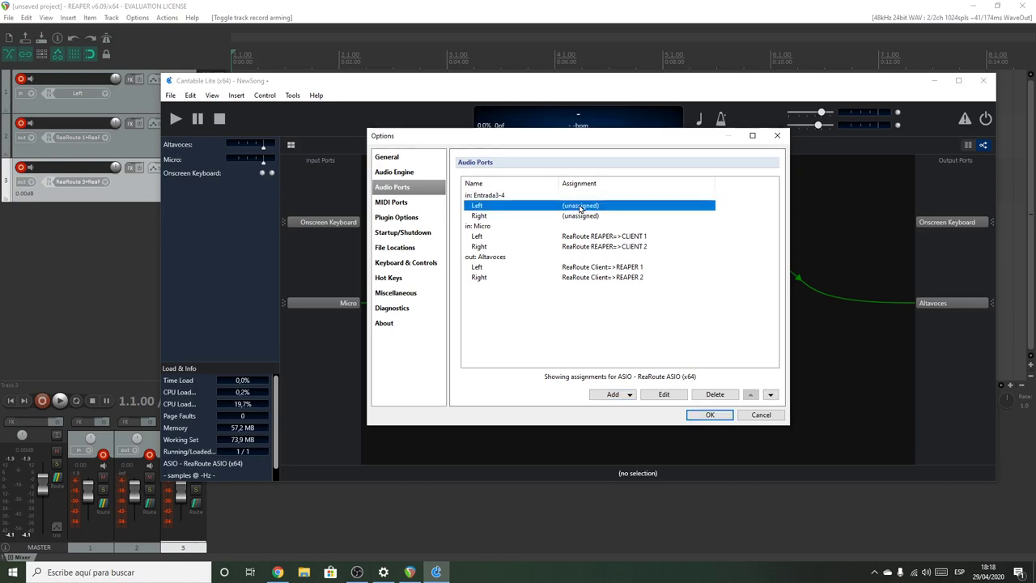
pyautogui.doubleClick(579, 207)
pyautogui.click(698, 250)
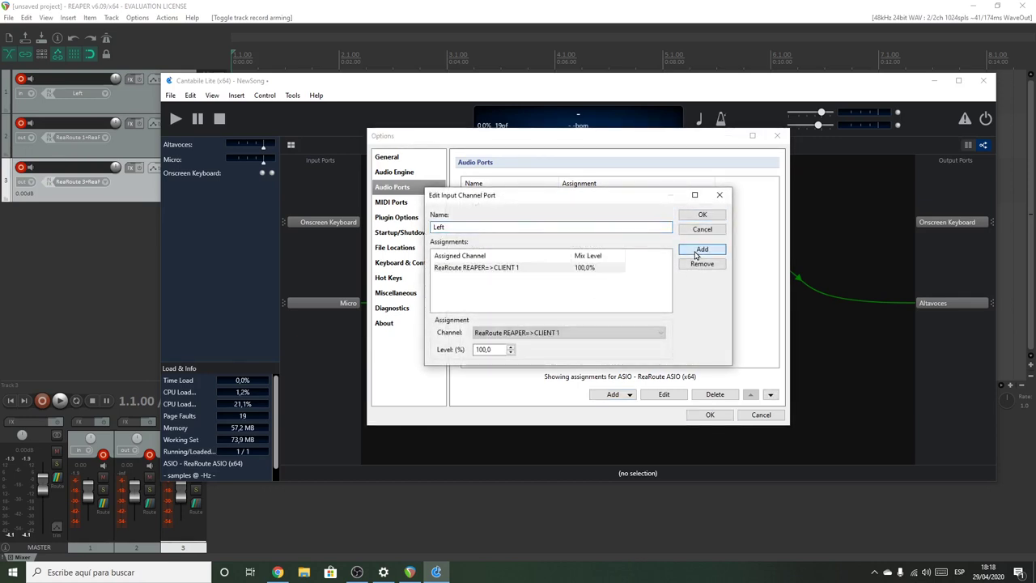
pyautogui.click(526, 333)
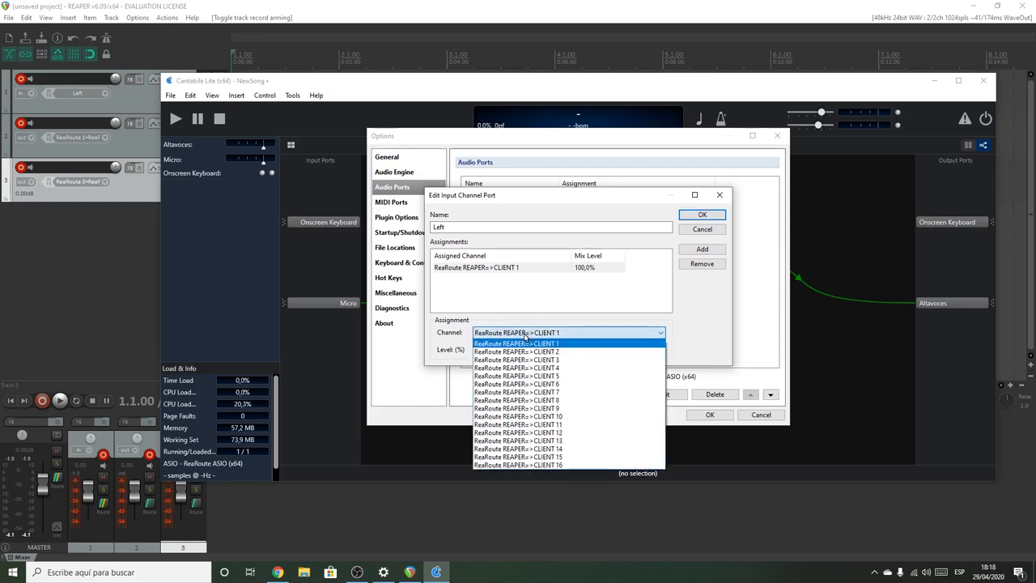
pyautogui.click(558, 360)
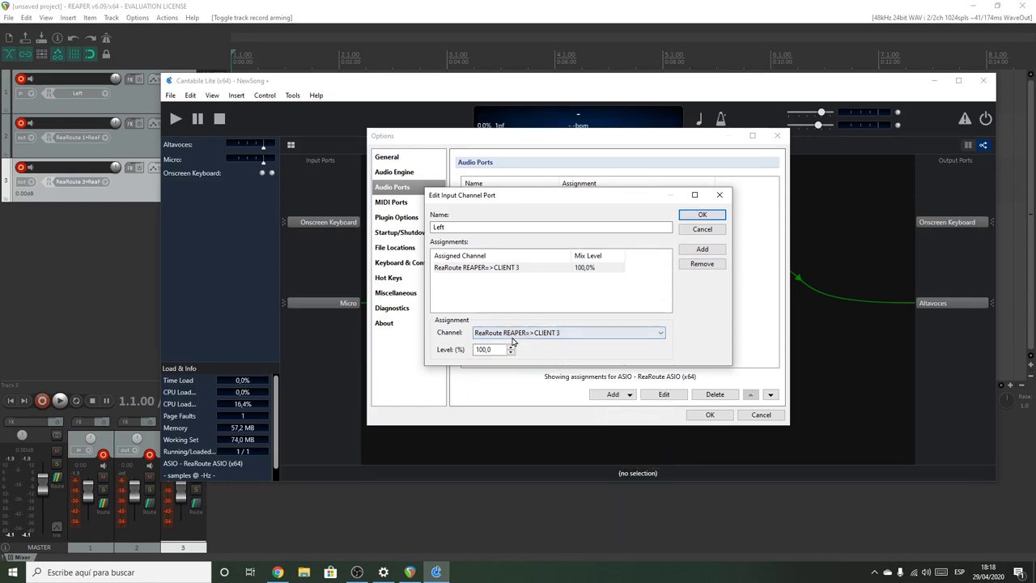
pyautogui.click(701, 215)
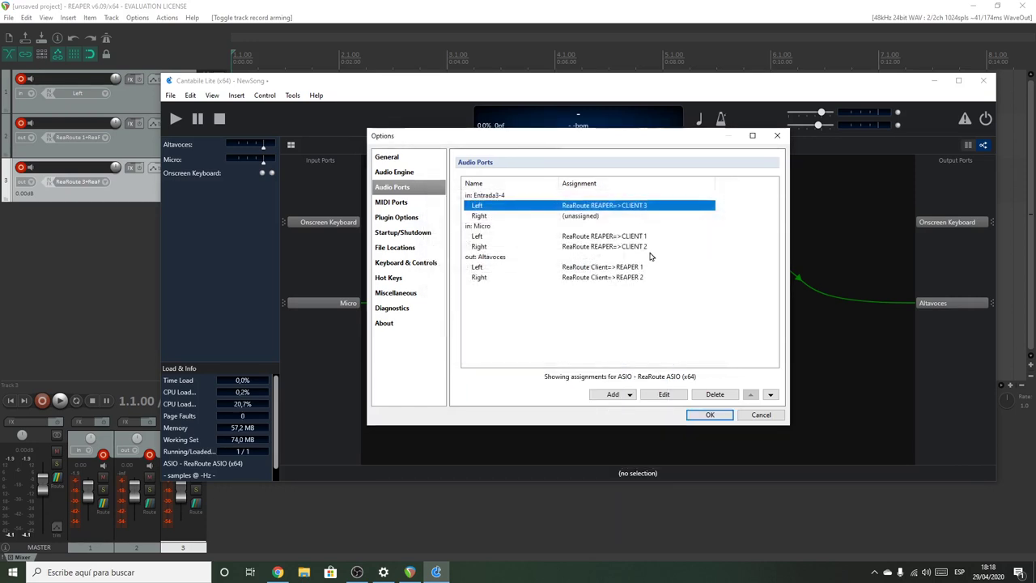
# Assign the Right channel of Entrada3-4 to ReaRoute REAPER=>CLIENT 4 and apply the audio port options.
pyautogui.click(579, 216)
pyautogui.doubleClick(580, 217)
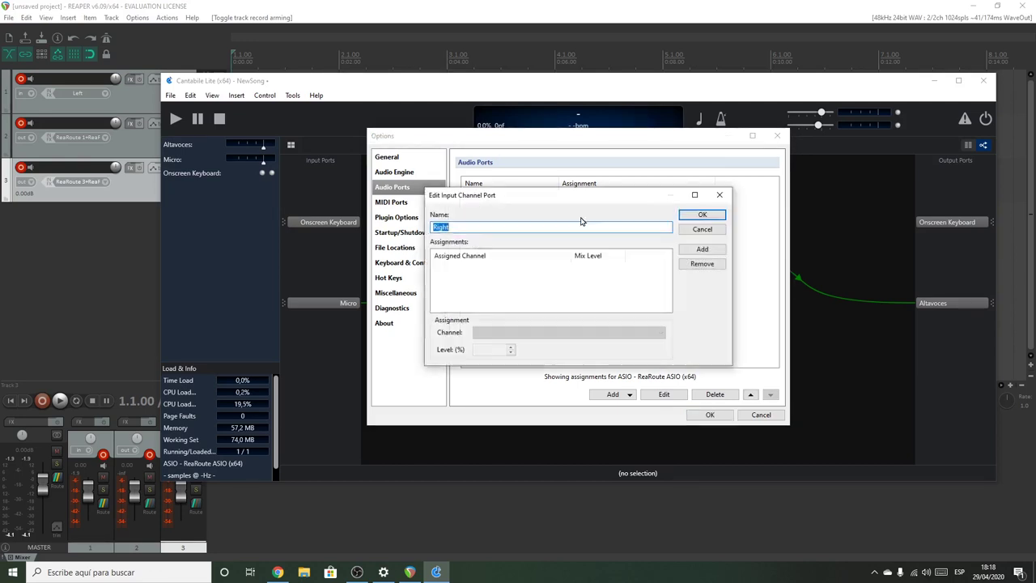
pyautogui.click(702, 249)
pyautogui.click(526, 332)
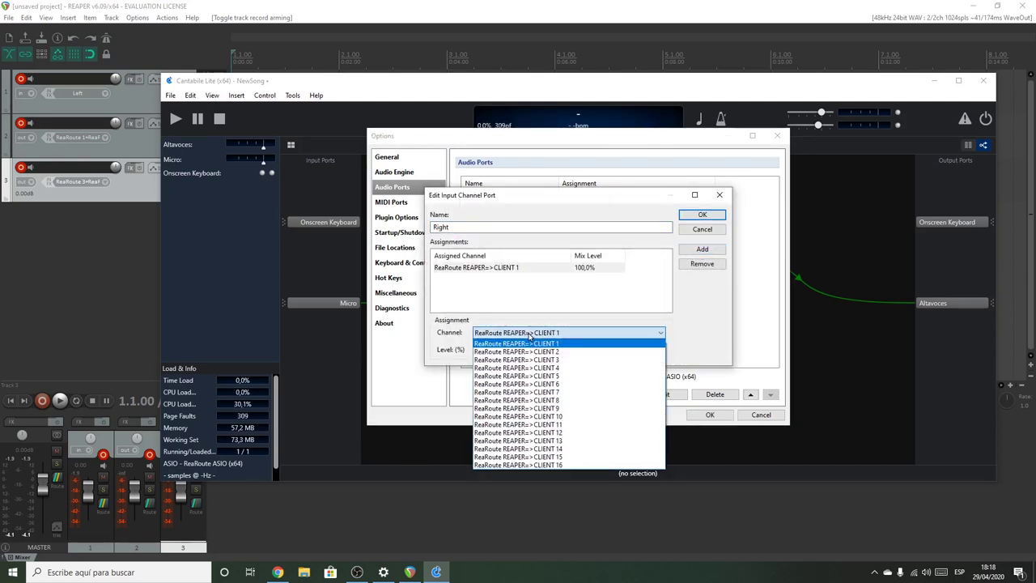
pyautogui.click(619, 366)
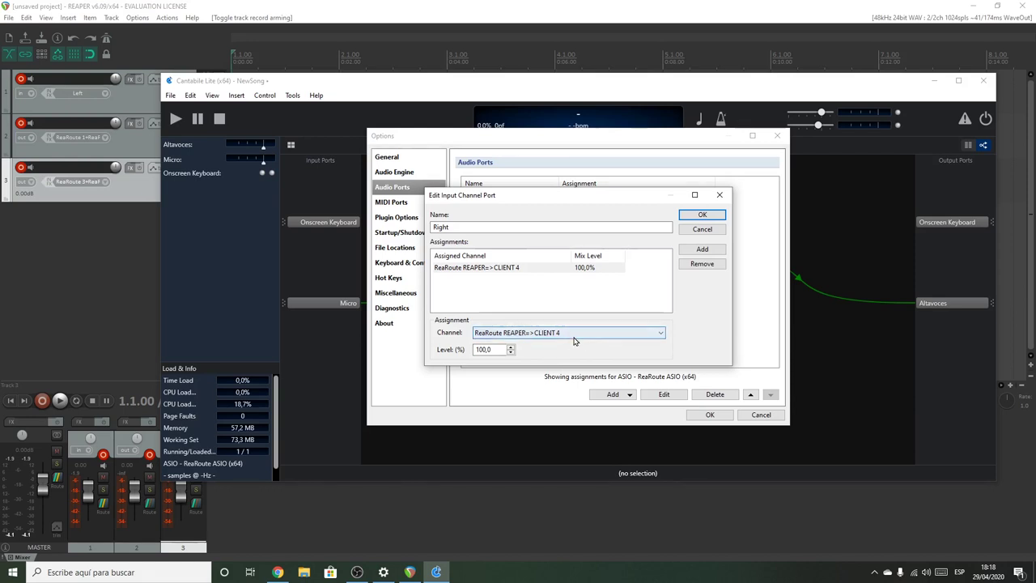
pyautogui.click(632, 332)
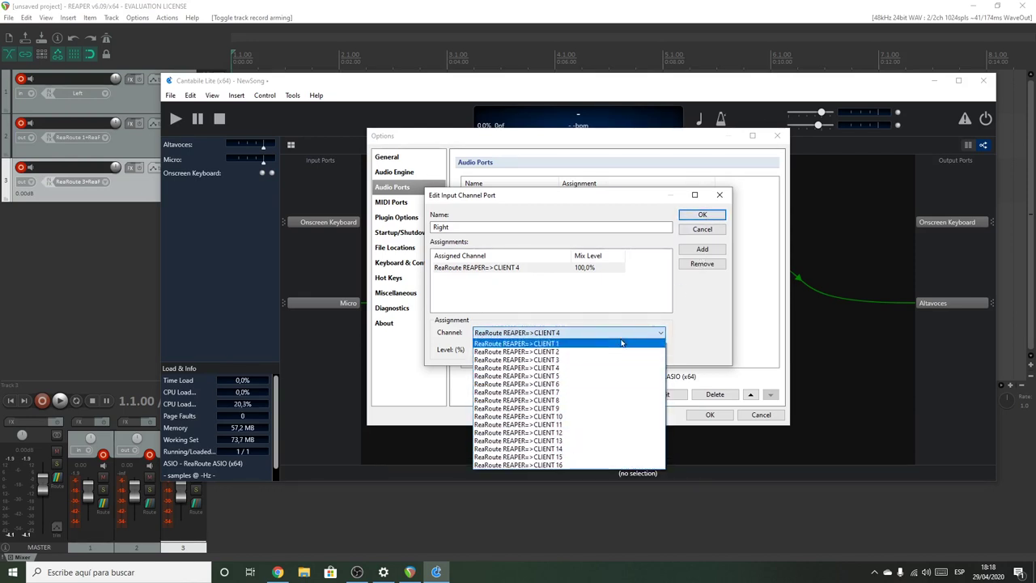
pyautogui.click(691, 310)
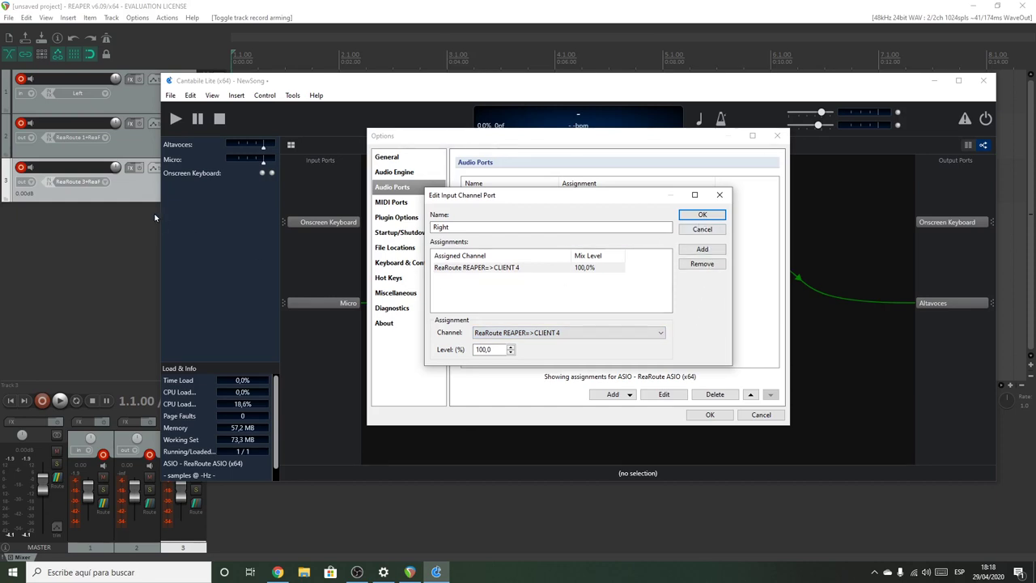
pyautogui.click(701, 215)
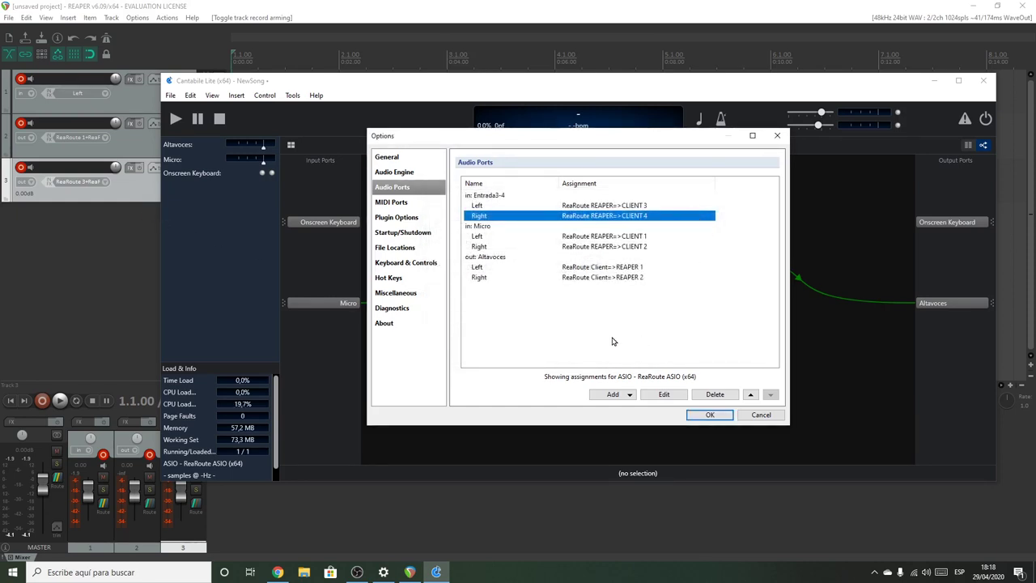
pyautogui.click(714, 415)
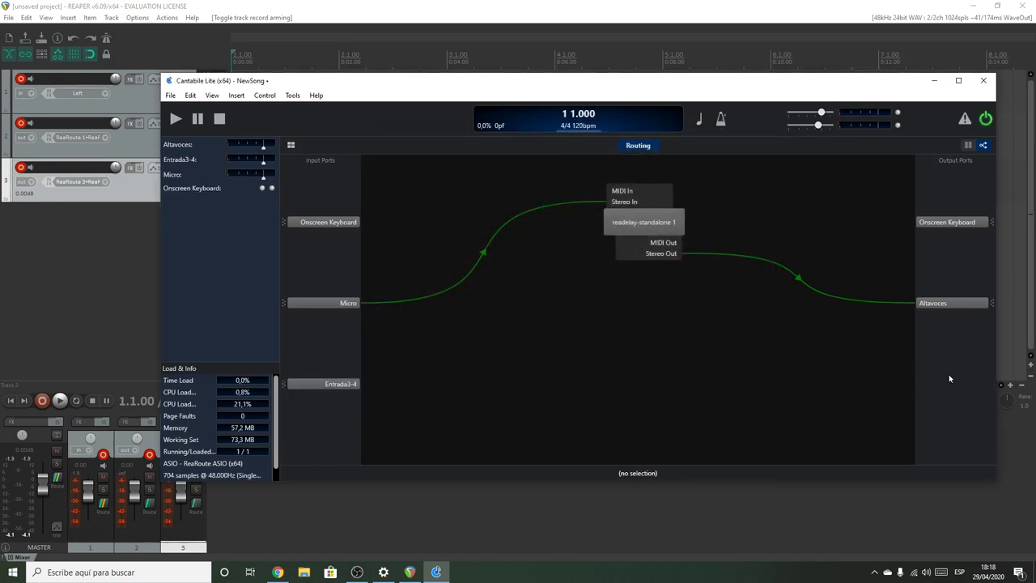
# Reopen the audio port options and add a stereo output port named Salida3-4.
pyautogui.click(268, 98)
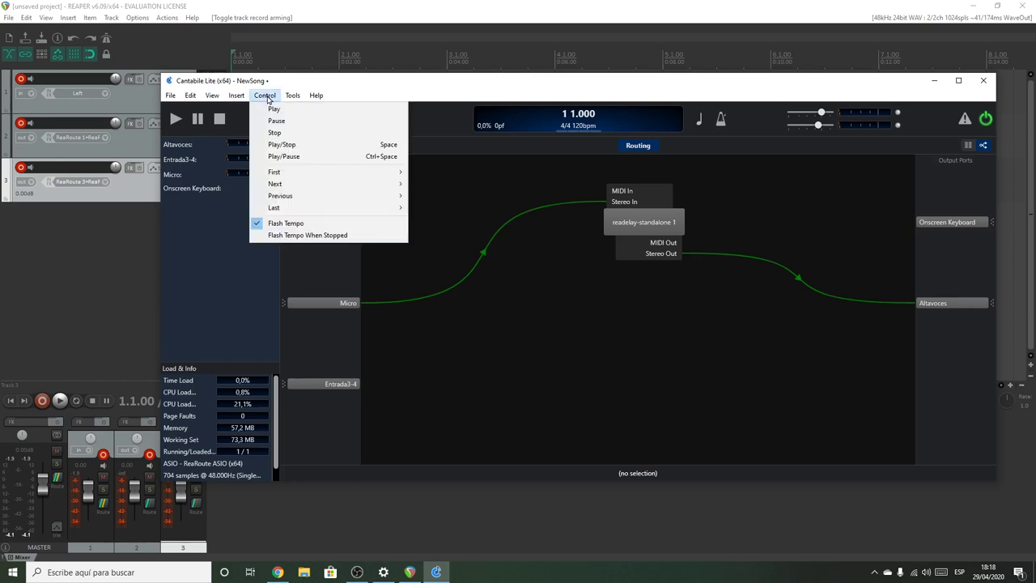
pyautogui.click(326, 220)
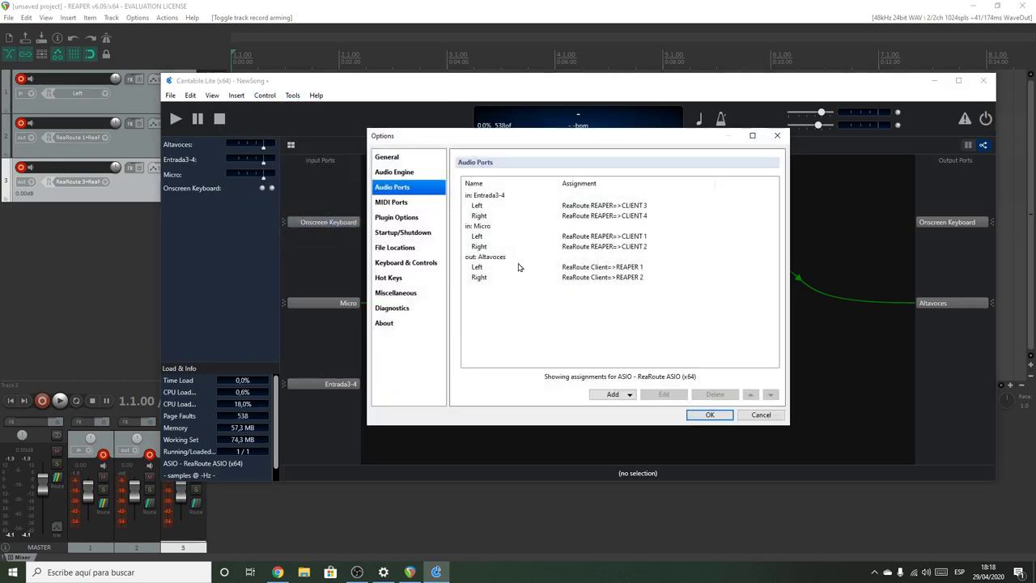
pyautogui.click(629, 395)
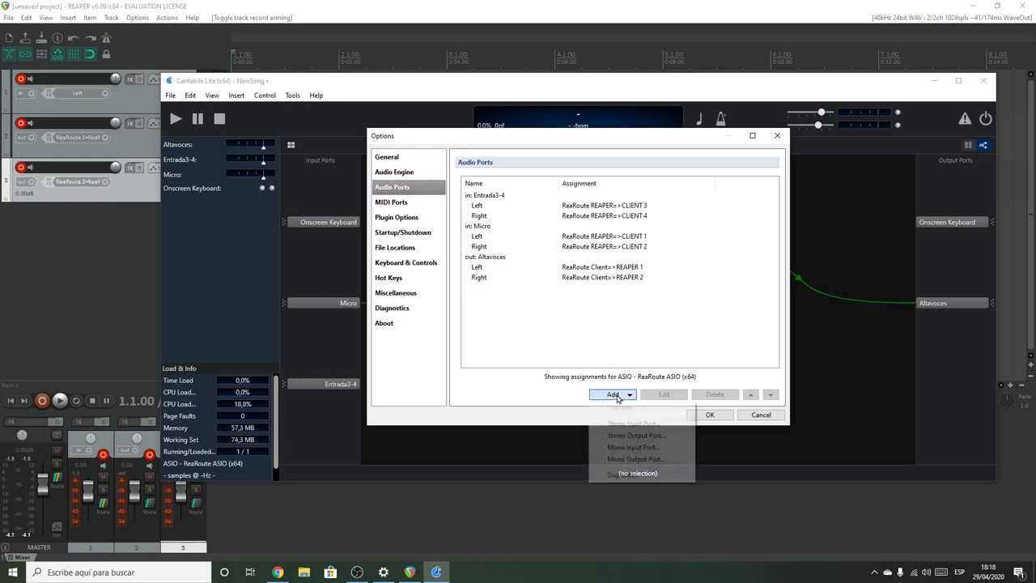
pyautogui.click(649, 437)
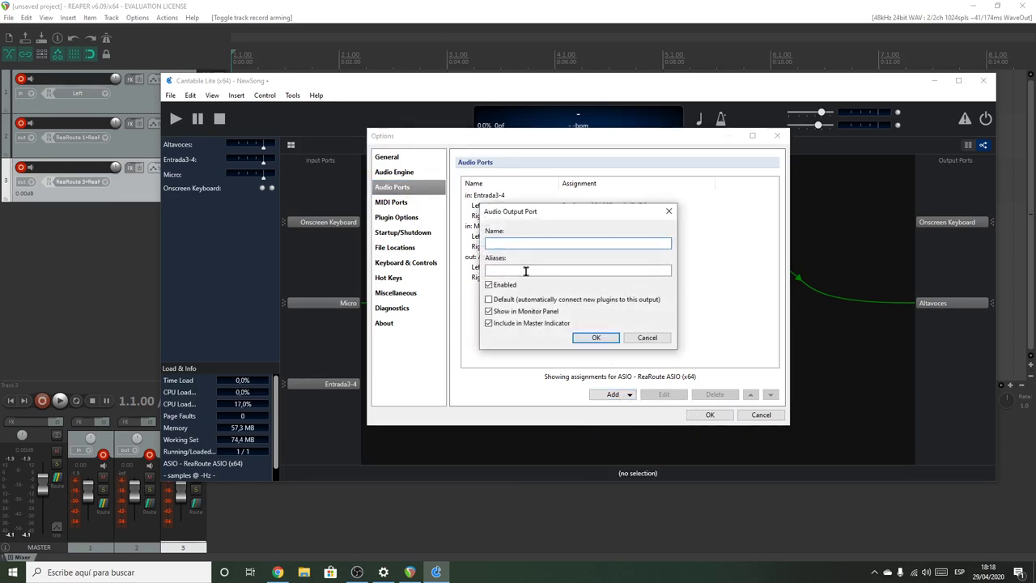
pyautogui.write('Salida3-4')
pyautogui.click(595, 337)
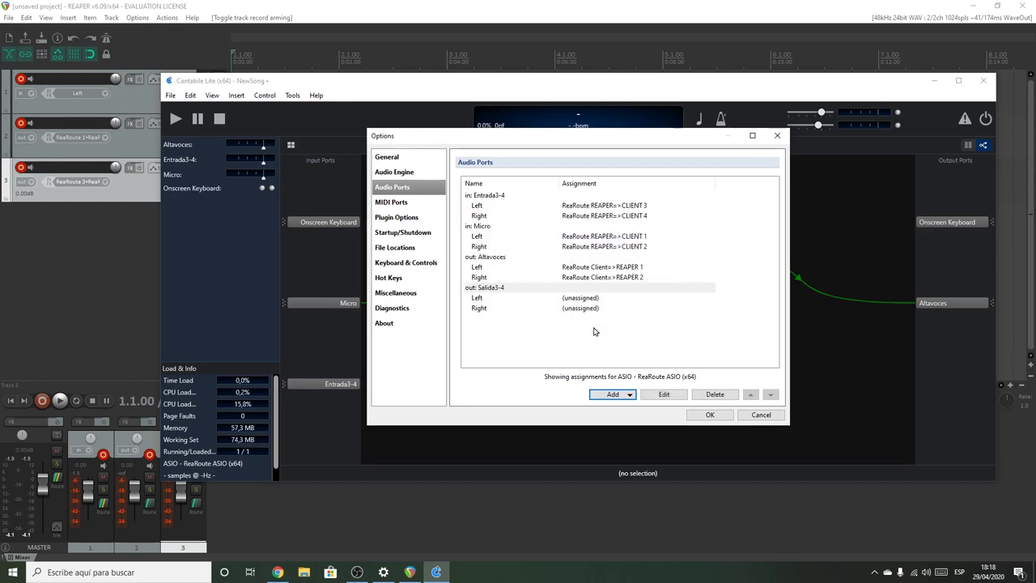
# Assign the Left channel of the Salida3-4 output port to ReaRoute Client=>REAPER 3.
pyautogui.click(575, 299)
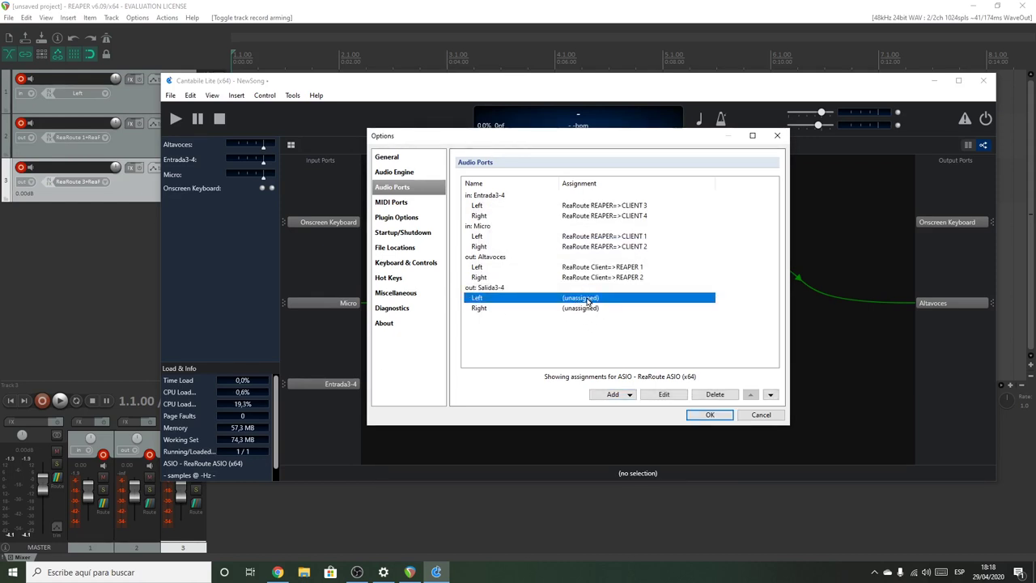
pyautogui.doubleClick(588, 299)
pyautogui.click(701, 249)
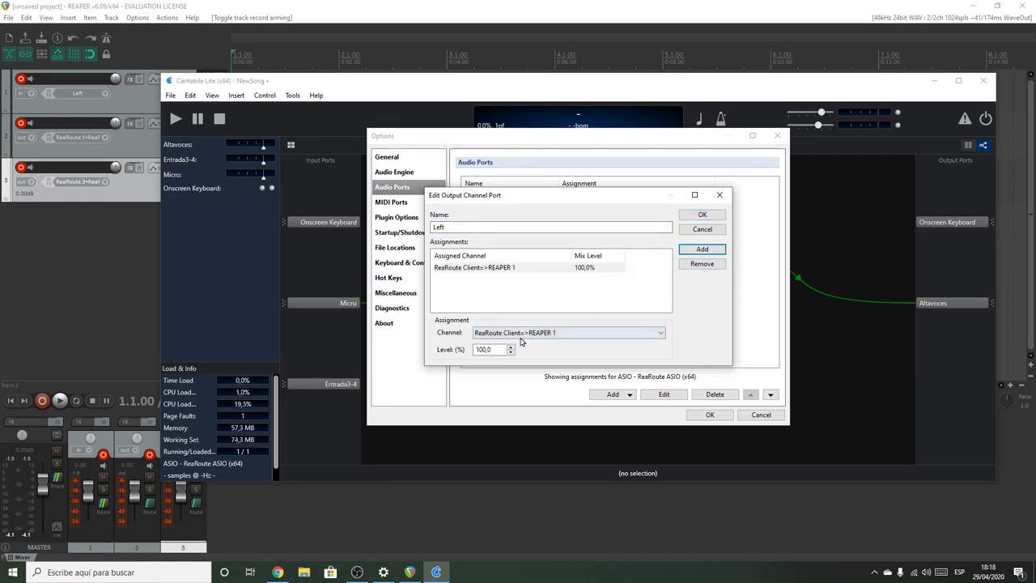
pyautogui.click(553, 336)
pyautogui.click(564, 363)
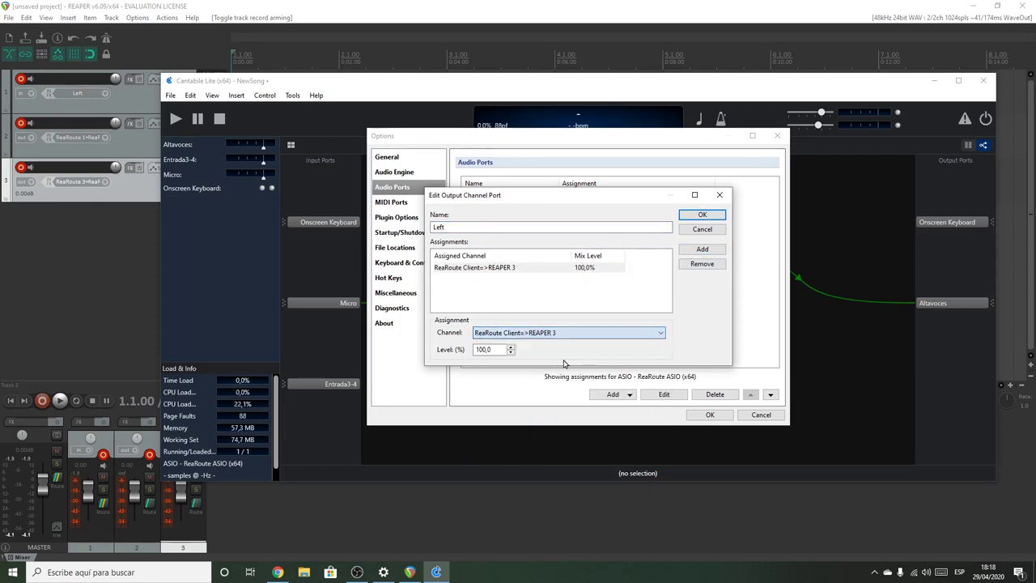
pyautogui.click(702, 214)
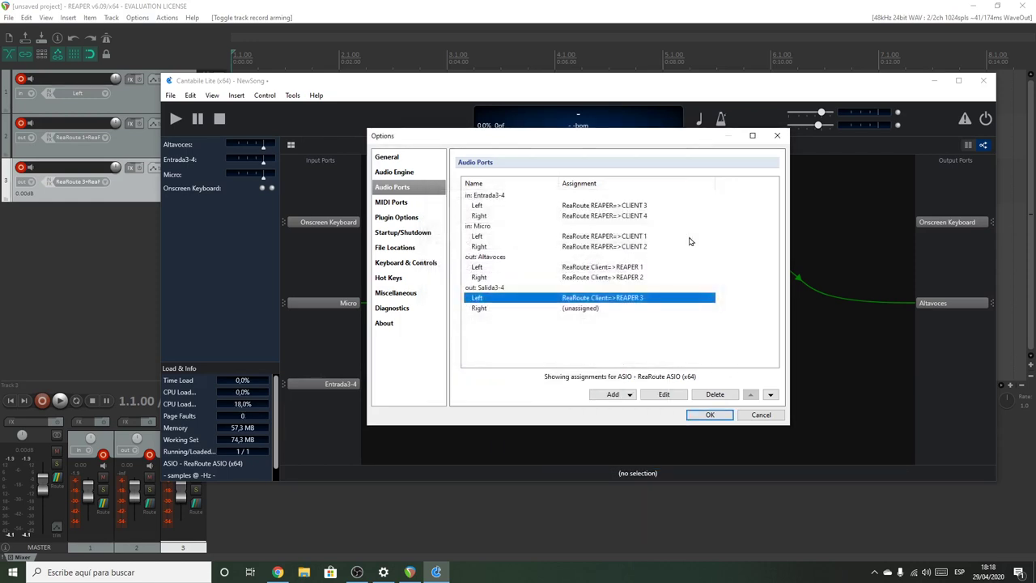
# Assign the Right channel of Salida3-4 to ReaRoute Client=>REAPER 4 and apply the audio port options.
pyautogui.click(583, 311)
pyautogui.doubleClick(586, 312)
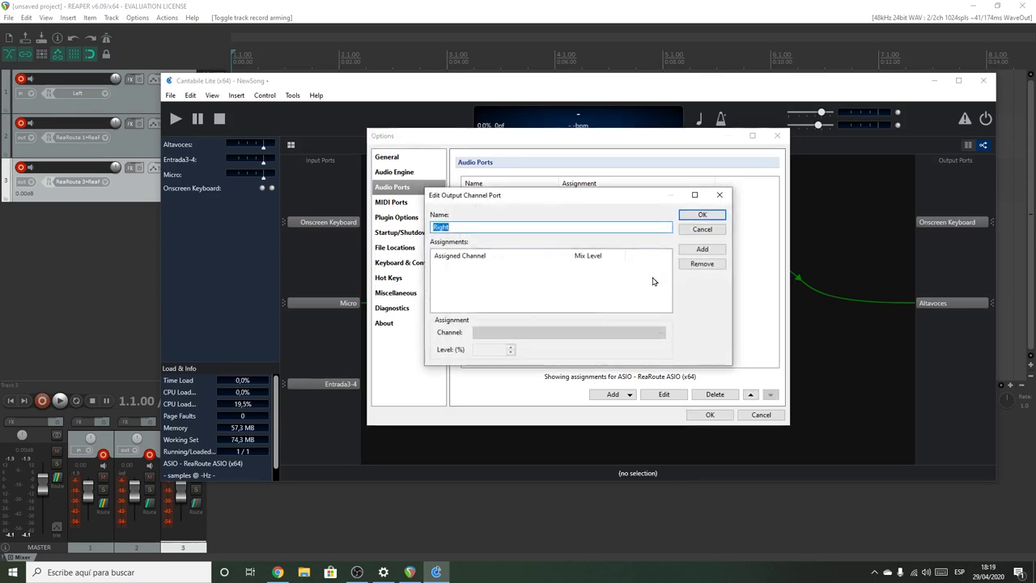
pyautogui.click(701, 249)
pyautogui.click(558, 333)
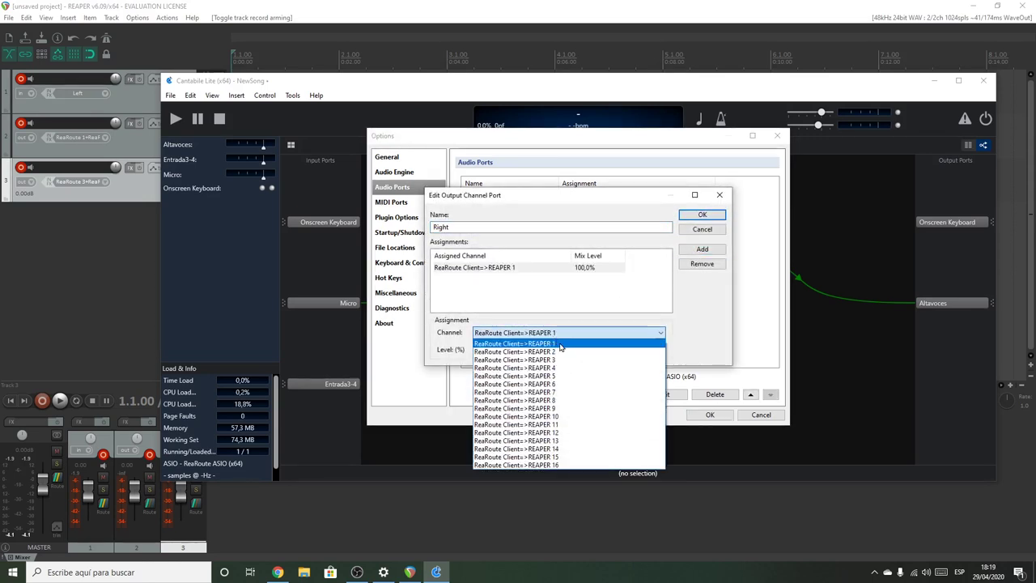
pyautogui.click(560, 368)
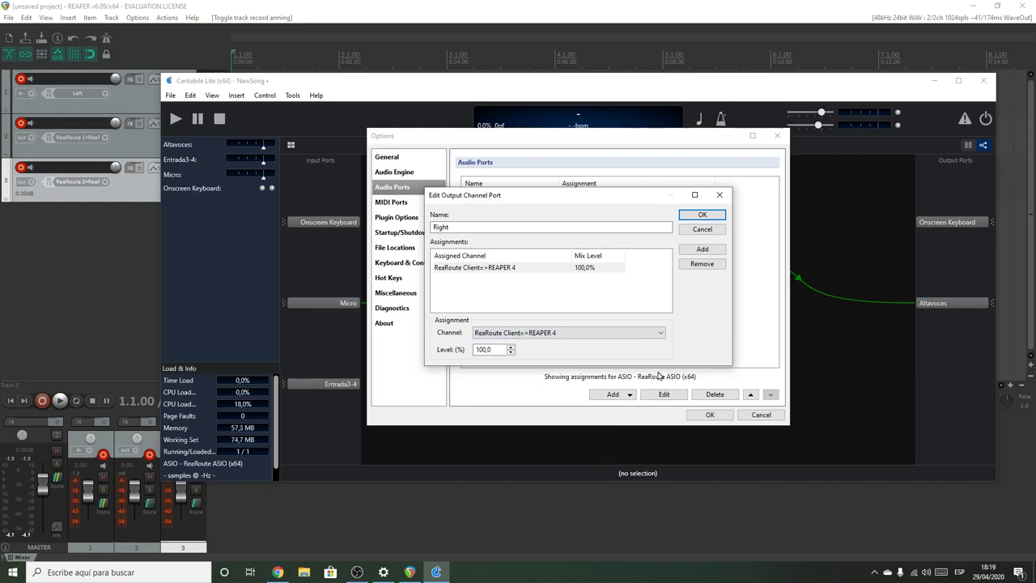
pyautogui.click(701, 214)
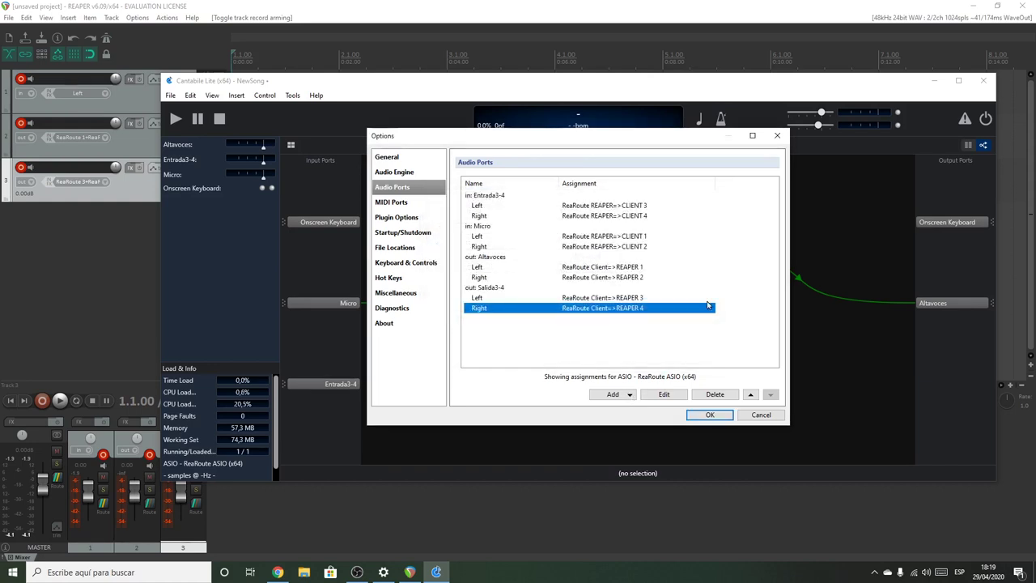
pyautogui.click(704, 414)
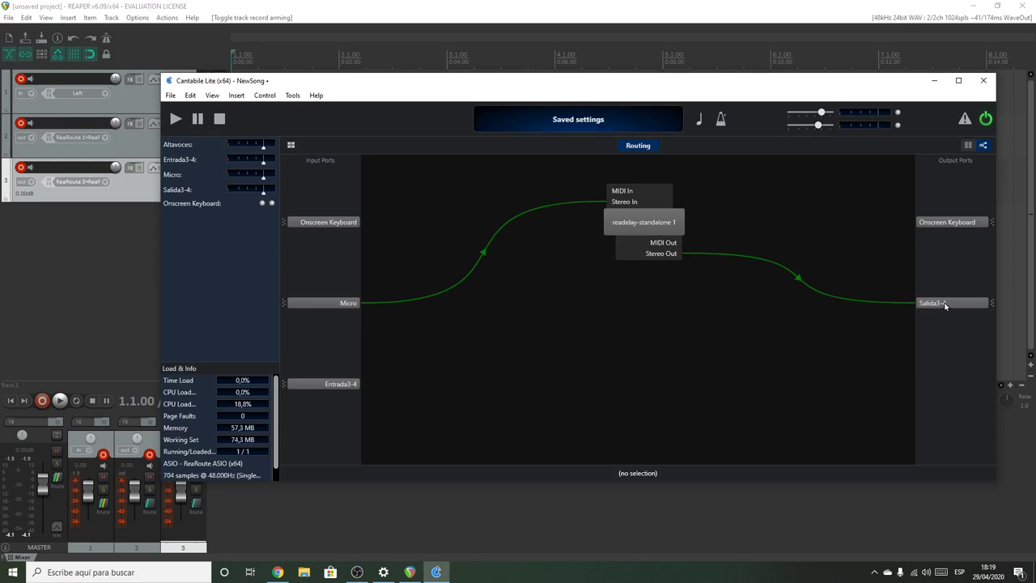
# Separate the overlapping output ports in the routing view, placing Altavoces above Salida3-4.
pyautogui.click(950, 331)
pyautogui.moveTo(992, 301); pyautogui.dragTo(983, 264)
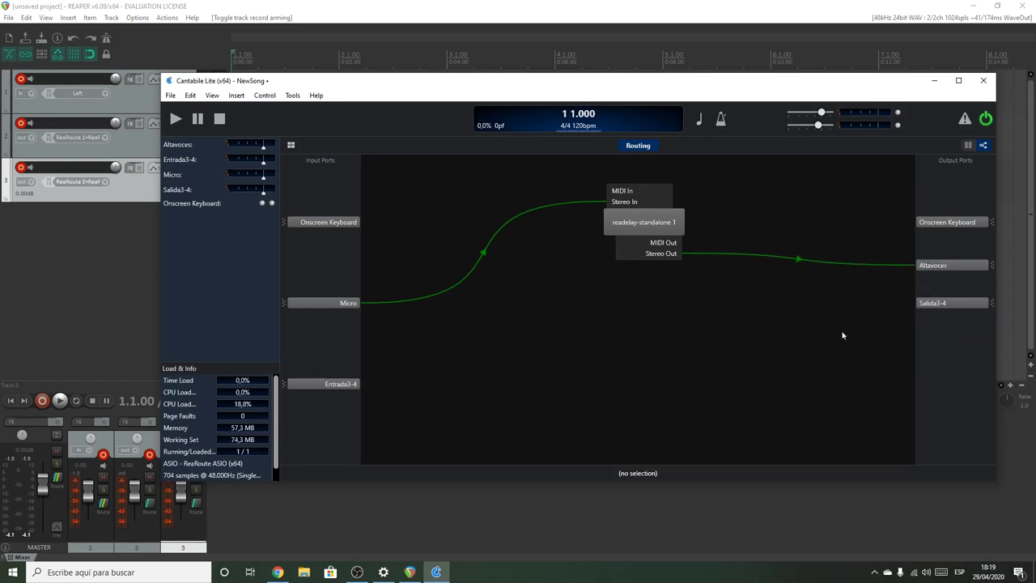
pyautogui.click(344, 384)
# Insert the VST3 version of the OrilRiver plugin into the routing view below the readelay-standalone plugin.
pyautogui.rightClick(607, 320)
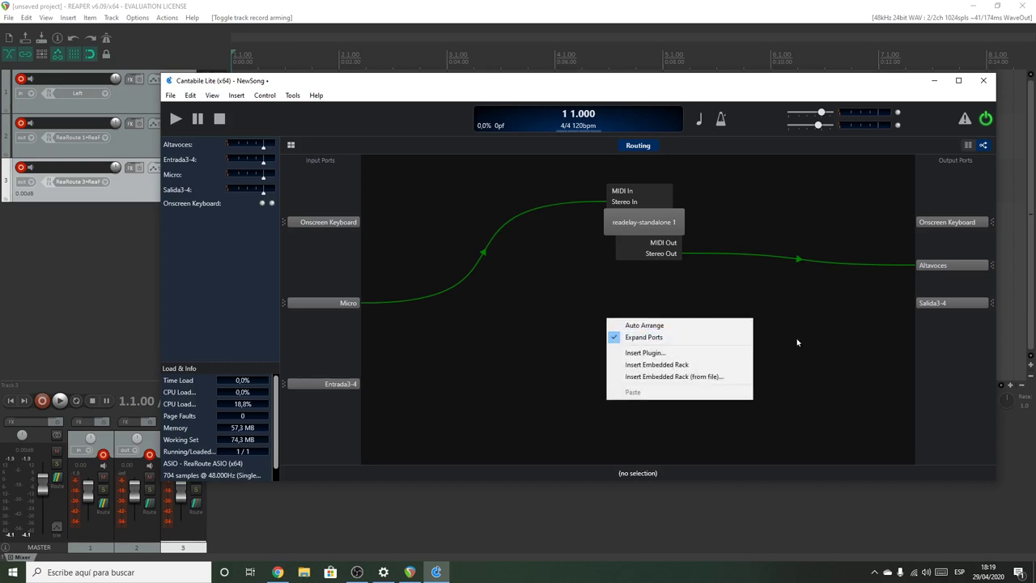
pyautogui.click(647, 353)
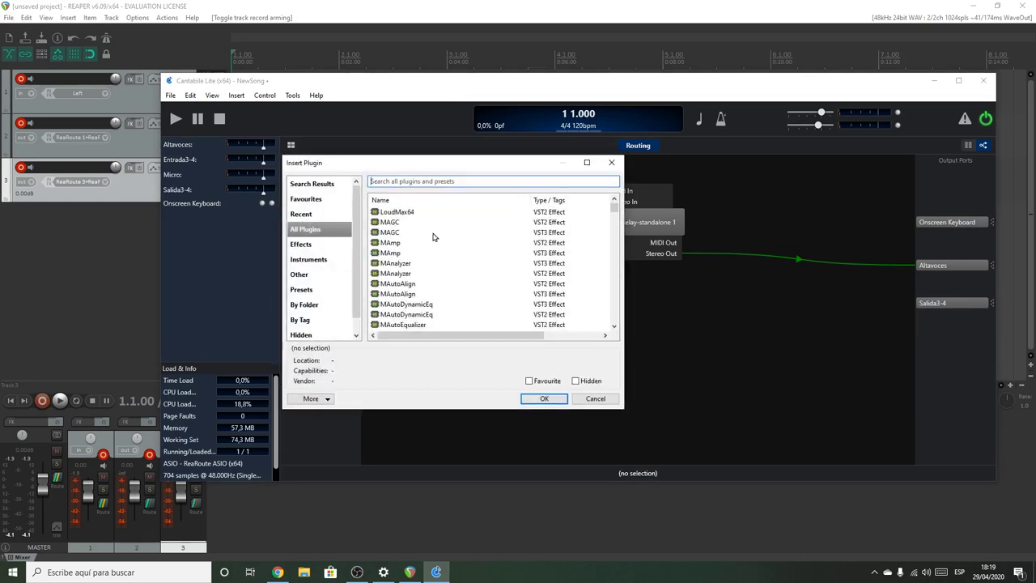
pyautogui.write('oril')
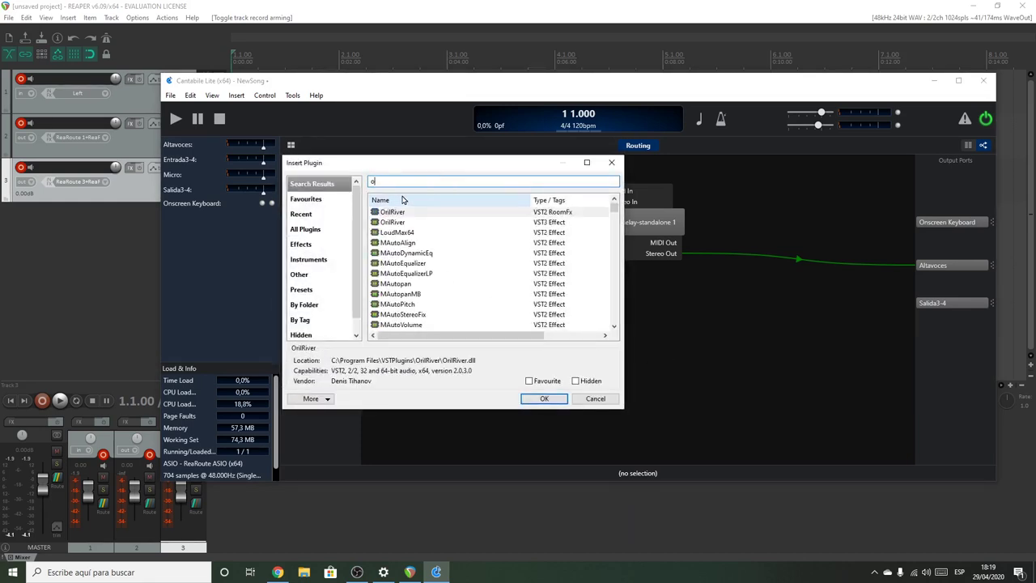
pyautogui.click(396, 223)
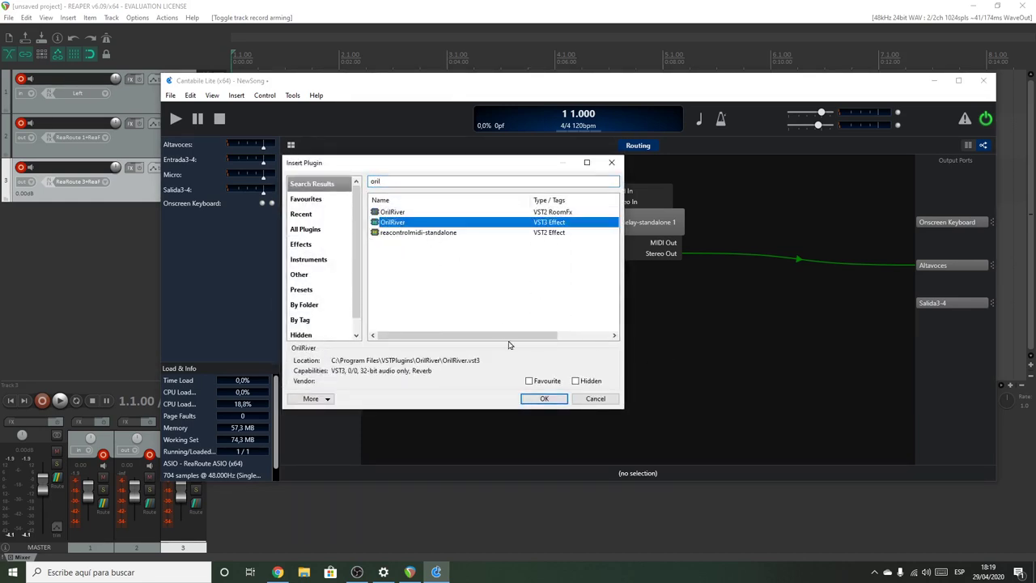
pyautogui.click(545, 399)
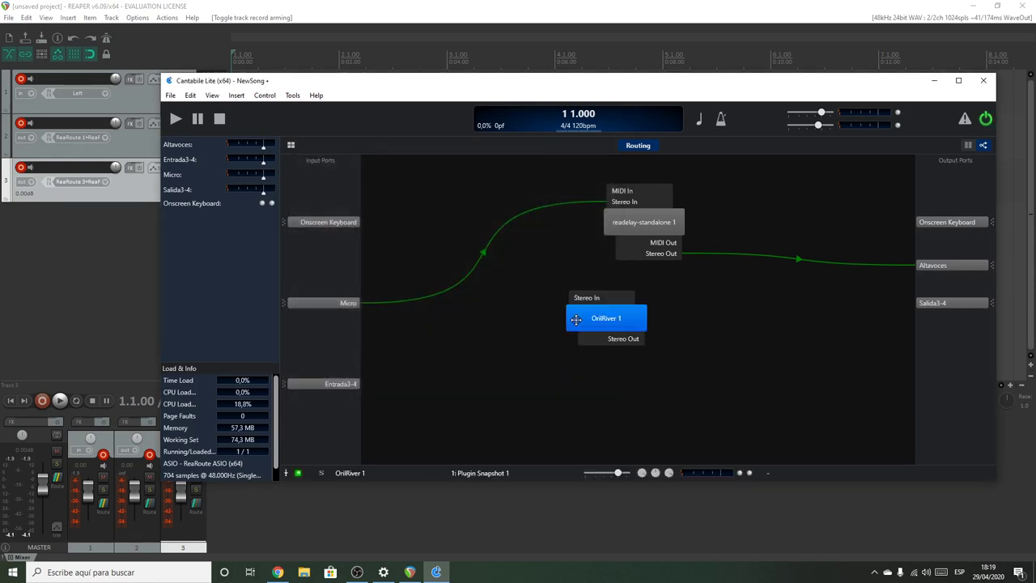
# Connect Entrada3-4 to OrilRiver's stereo input and its stereo output to Salida3-4, and align the plugin under readelay-standalone.
pyautogui.moveTo(351, 384); pyautogui.dragTo(573, 300)
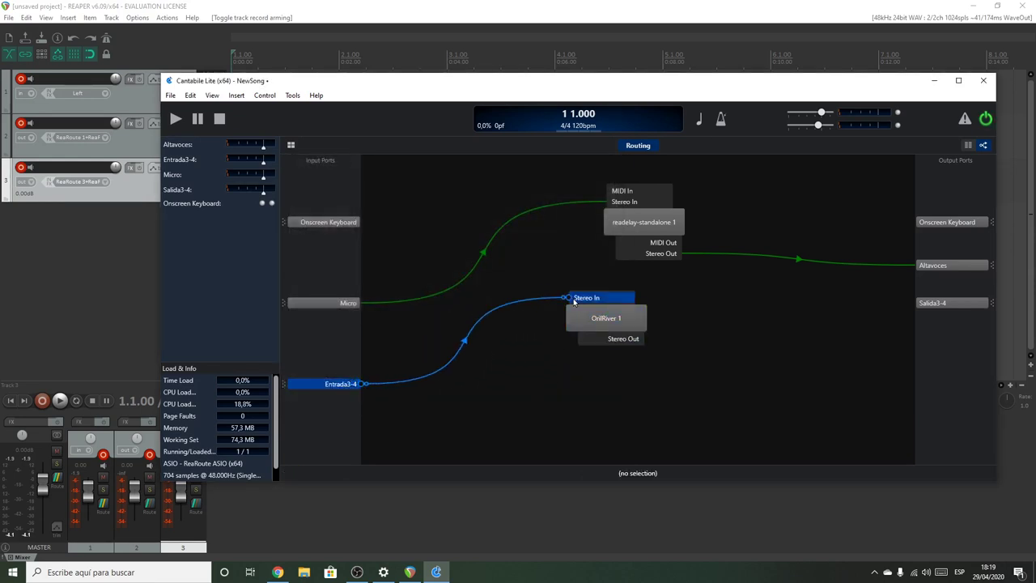
pyautogui.moveTo(640, 339); pyautogui.dragTo(926, 306)
pyautogui.moveTo(609, 317); pyautogui.dragTo(644, 324)
pyautogui.click(639, 225)
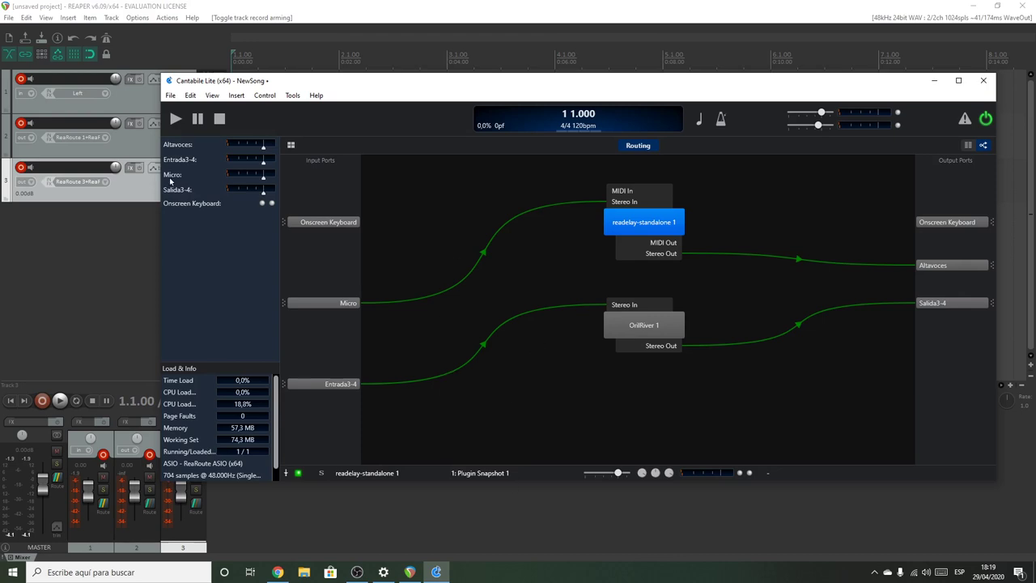
# Review the armed REAPER tracks and compare Cantabile Lite's routes in the list view and the wiring view.
pyautogui.click(295, 8)
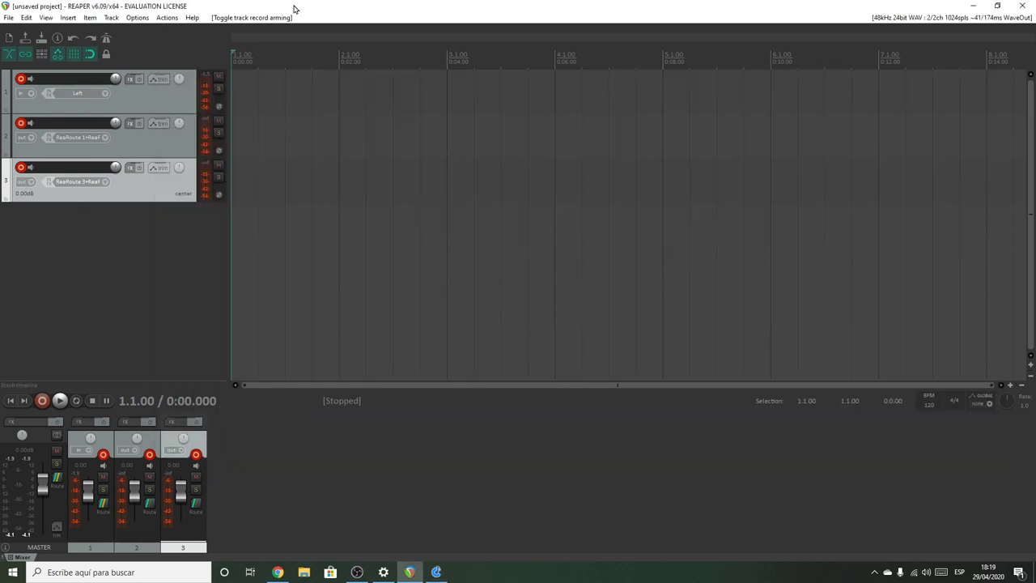
pyautogui.click(436, 572)
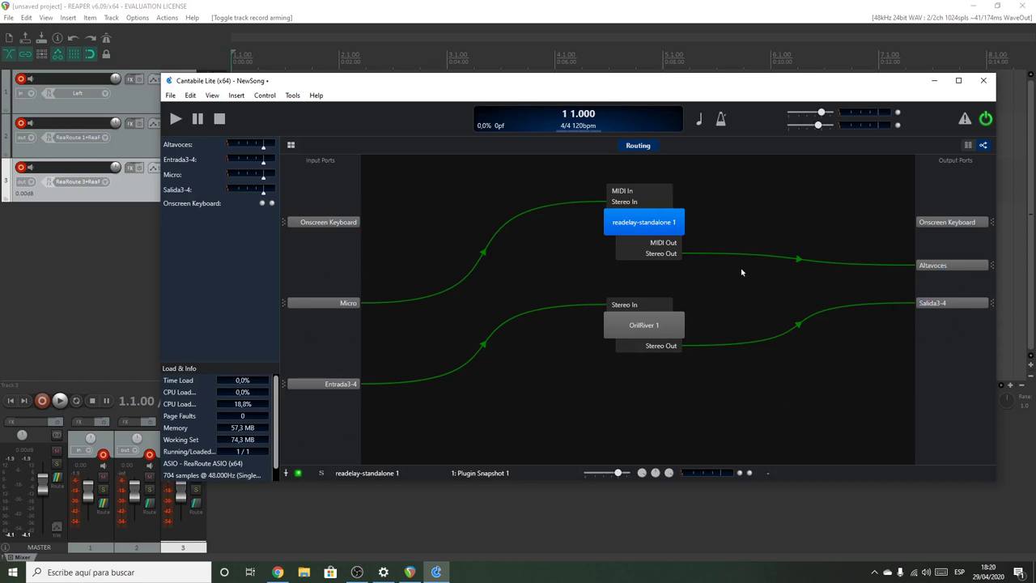
pyautogui.click(967, 145)
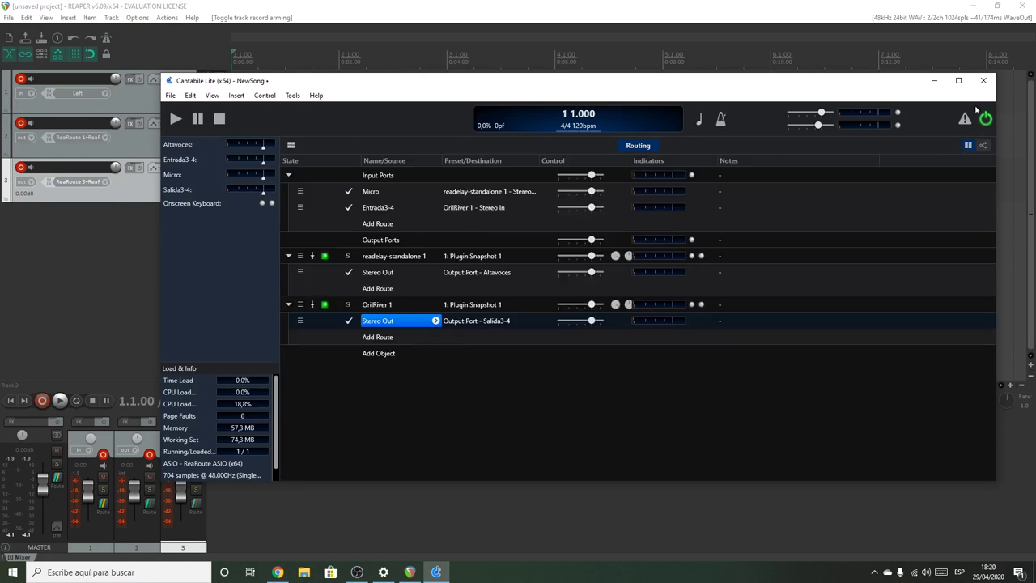
pyautogui.click(983, 145)
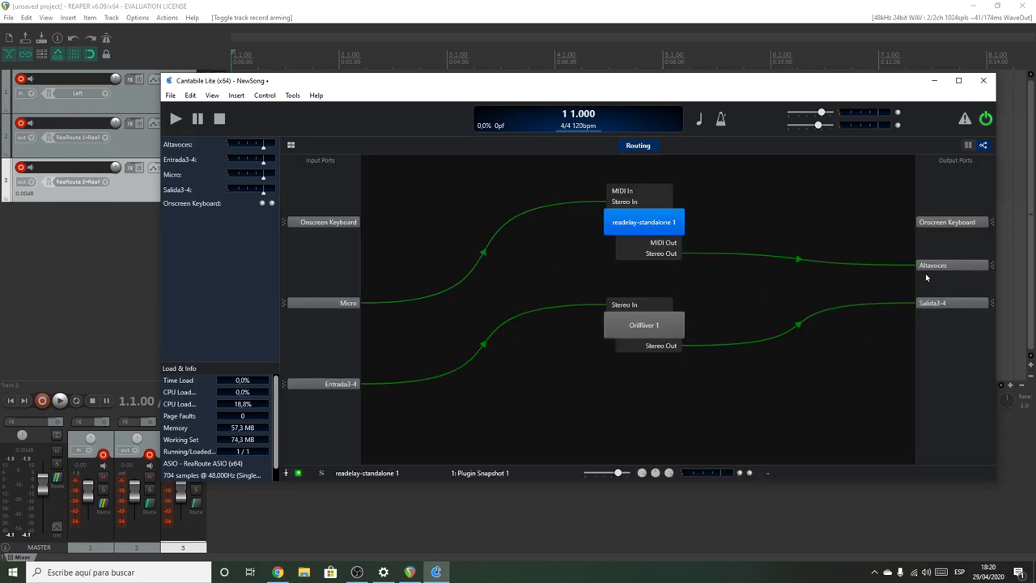
# Move the Salida3-4 output port lower in the wiring view, level with the OrilRiver plugin.
pyautogui.click(961, 304)
pyautogui.moveTo(991, 303); pyautogui.dragTo(991, 324)
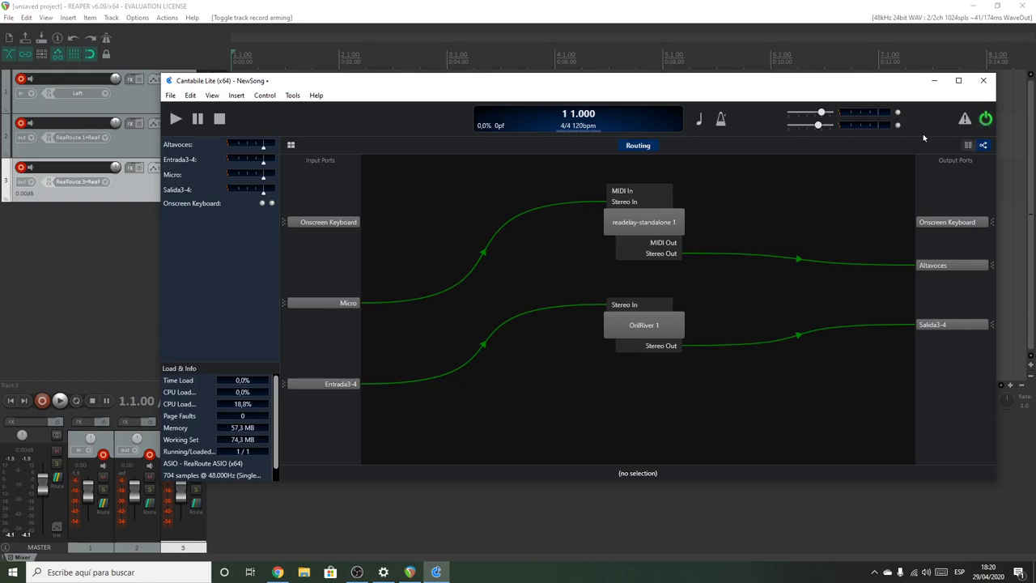
# Turn off the audio engine, close Cantabile Lite, and close REAPER without saving the unsaved project.
pyautogui.click(988, 119)
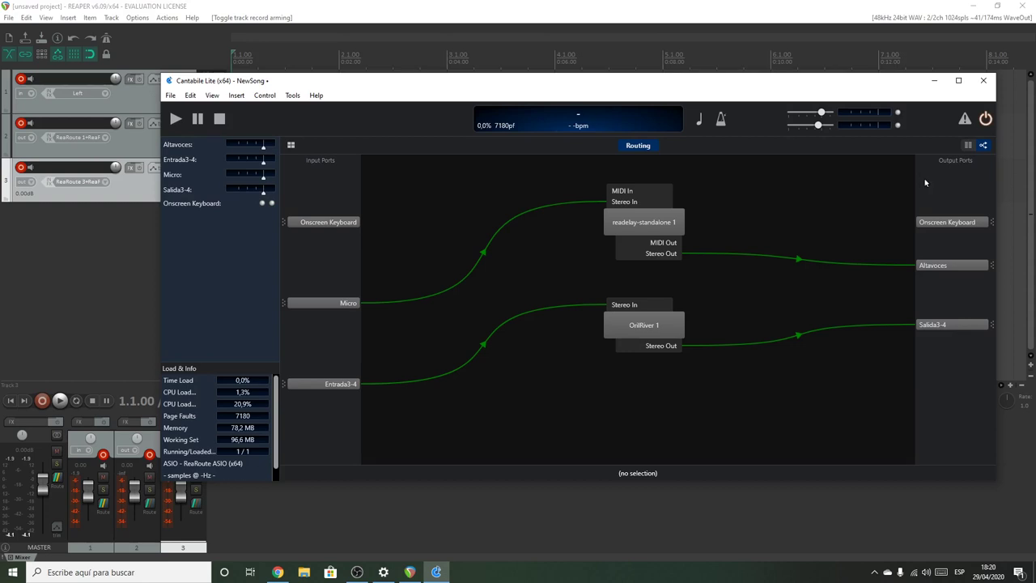
pyautogui.click(984, 83)
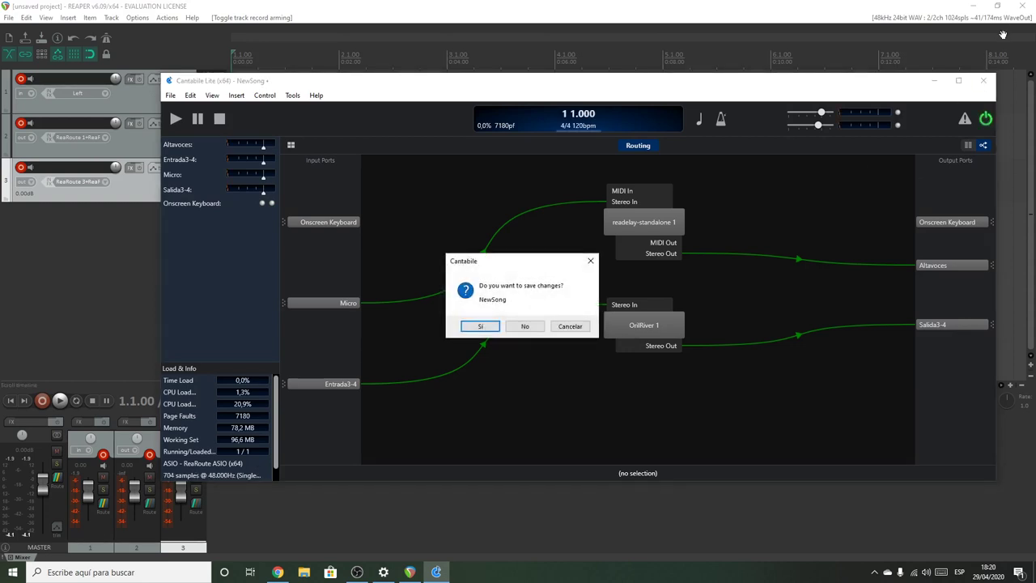
pyautogui.press('Return')
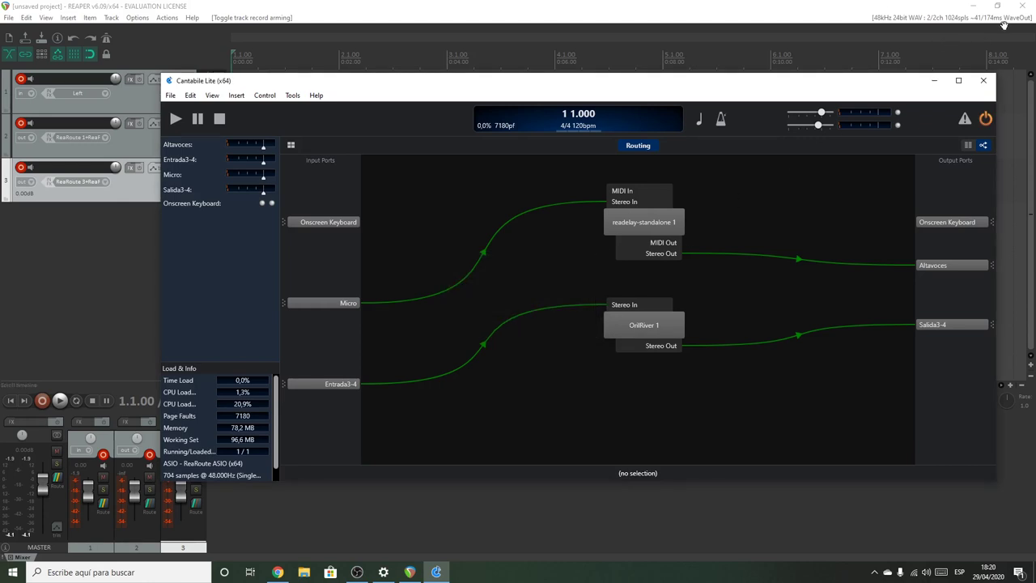
pyautogui.click(984, 81)
pyautogui.click(1022, 6)
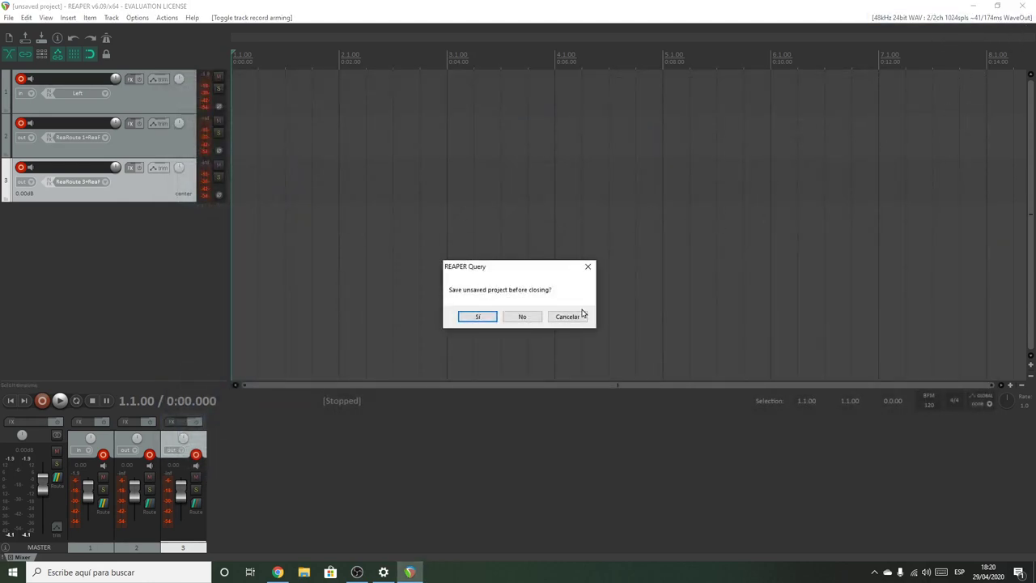
pyautogui.click(534, 316)
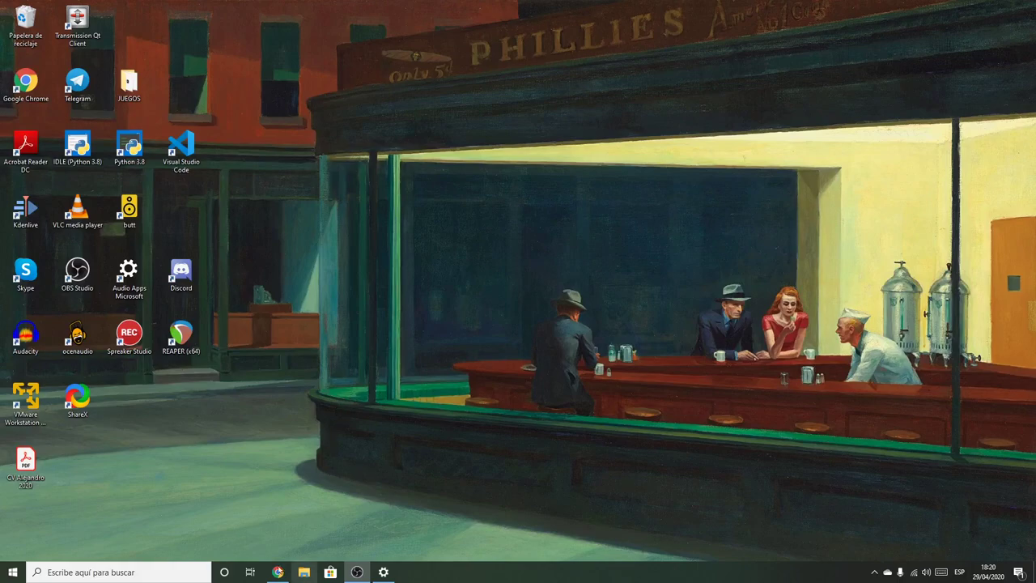
# Switch to Chrome, search for asio4all in a new tab and open the official ASIO4ALL site.
pyautogui.click(277, 572)
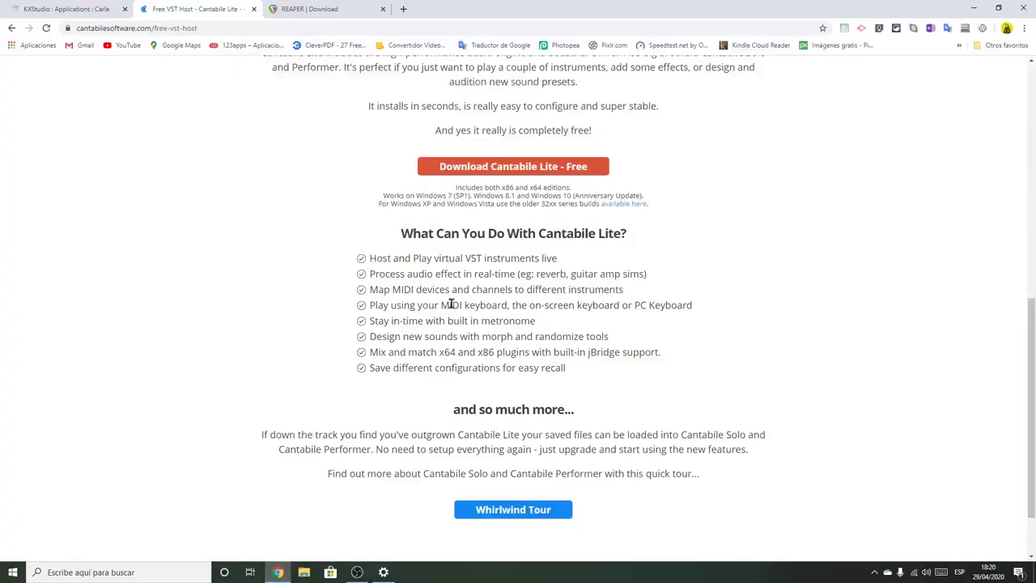
pyautogui.click(402, 10)
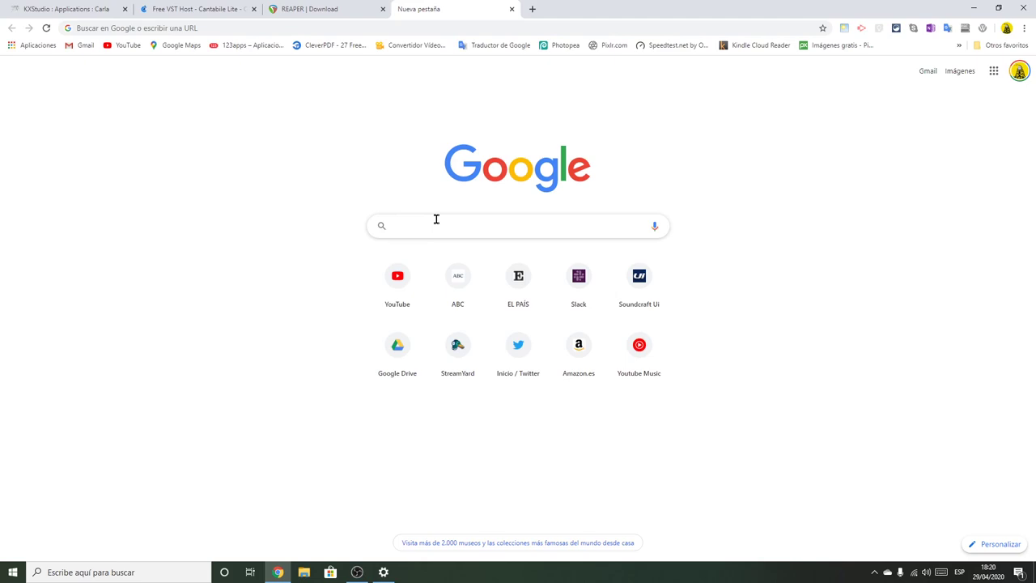
pyautogui.write('asio4all')
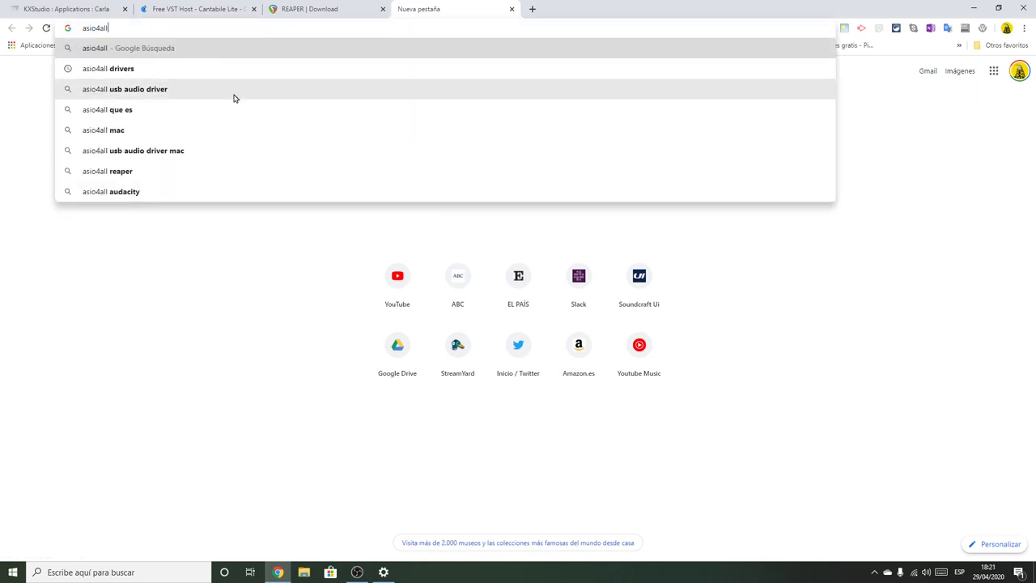
pyautogui.doubleClick(135, 29)
pyautogui.press('Return')
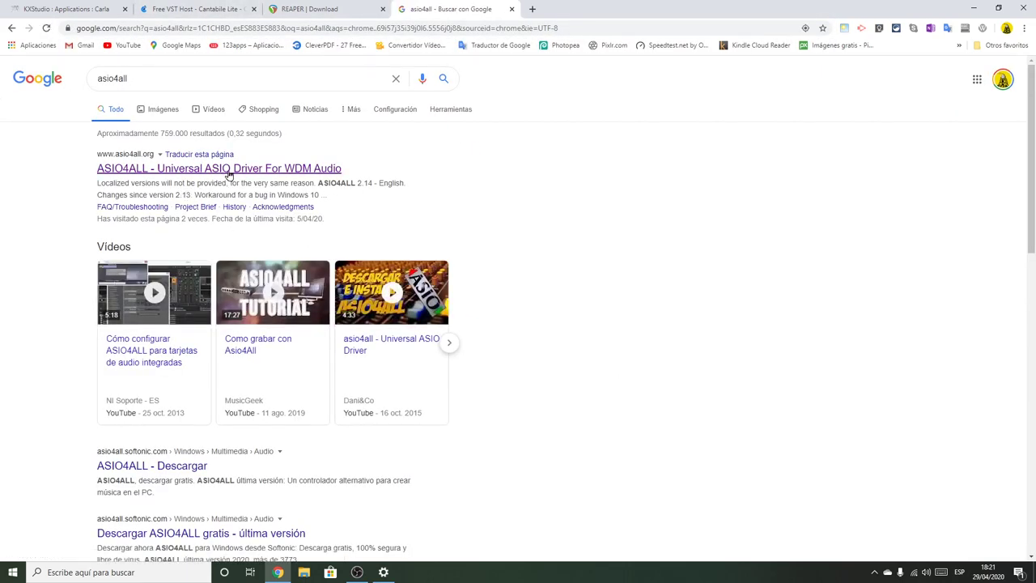
pyautogui.click(235, 168)
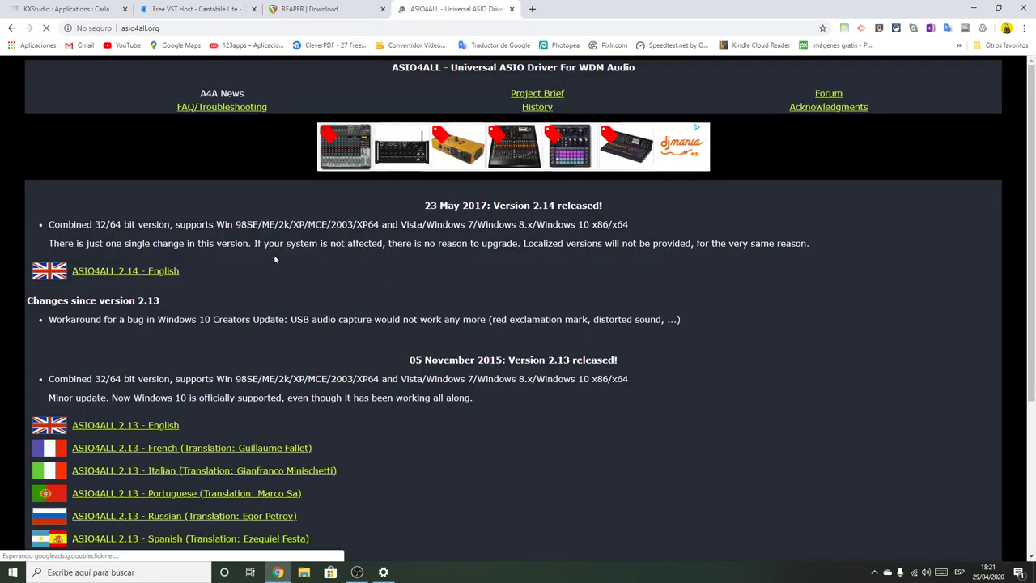
# Look over the ASIO4ALL 2.14 and 2.13 downloads and their language versions, and minimize the browser.
pyautogui.scroll(-1, 290, 277)
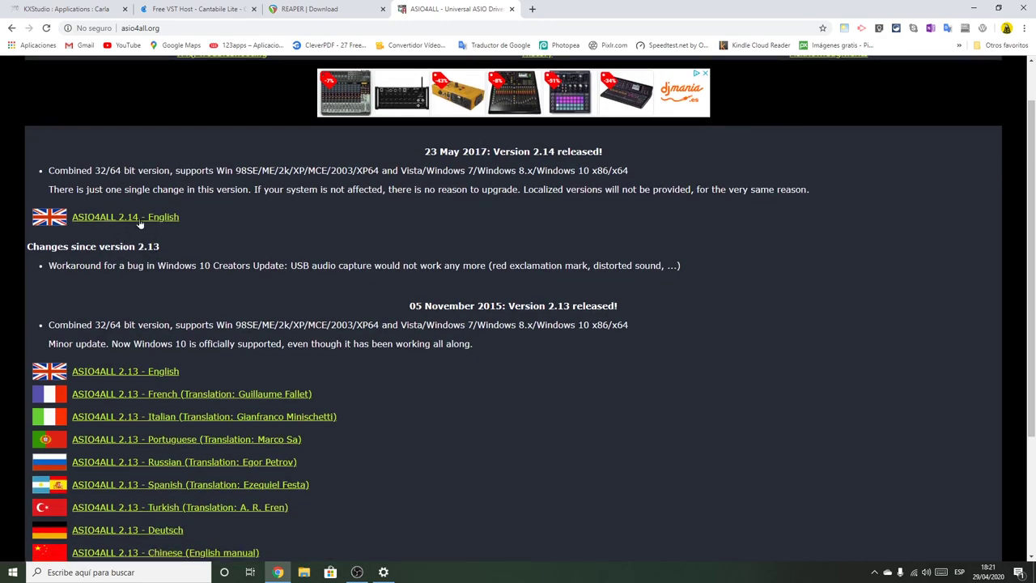
pyautogui.scroll(-1, 122, 368)
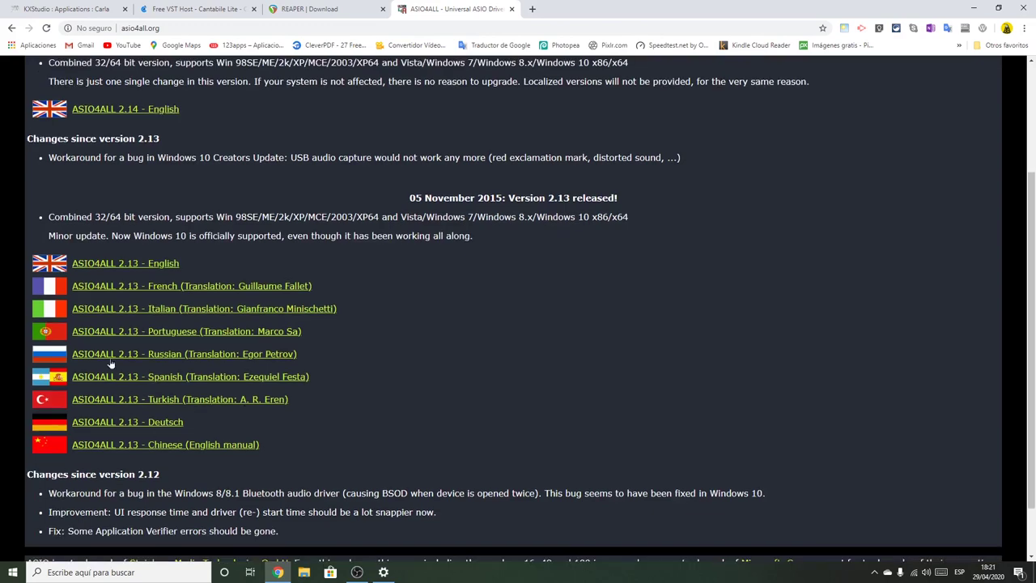
pyautogui.scroll(2, 125, 356)
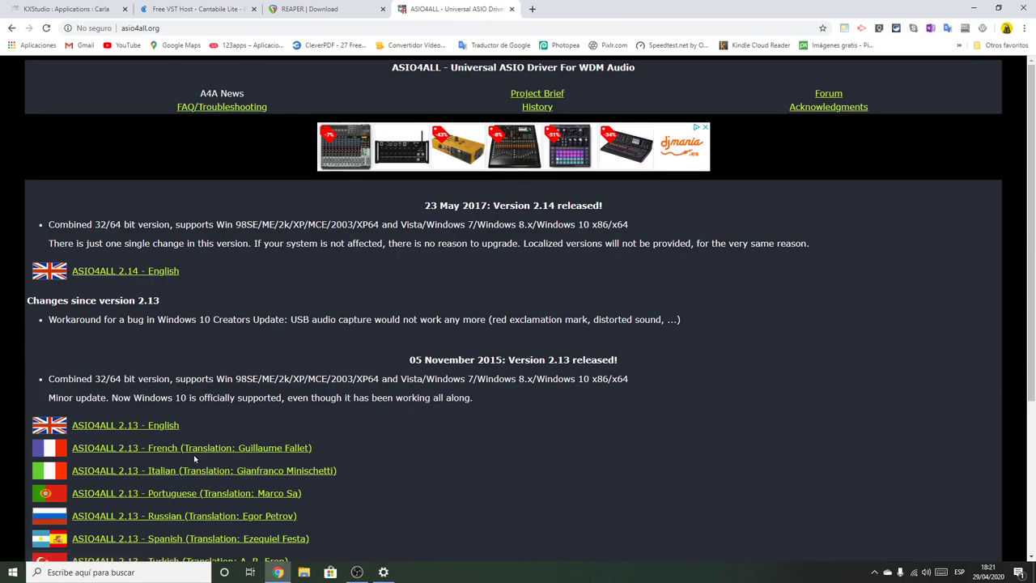
pyautogui.click(973, 8)
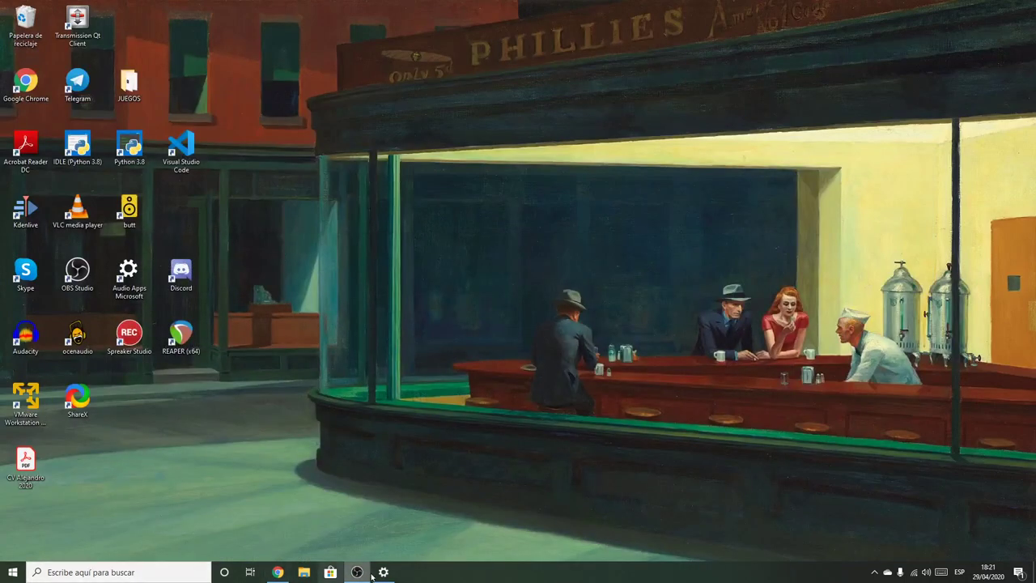
# Find Carla.exe with the Windows search for carla and launch it.
pyautogui.click(151, 570)
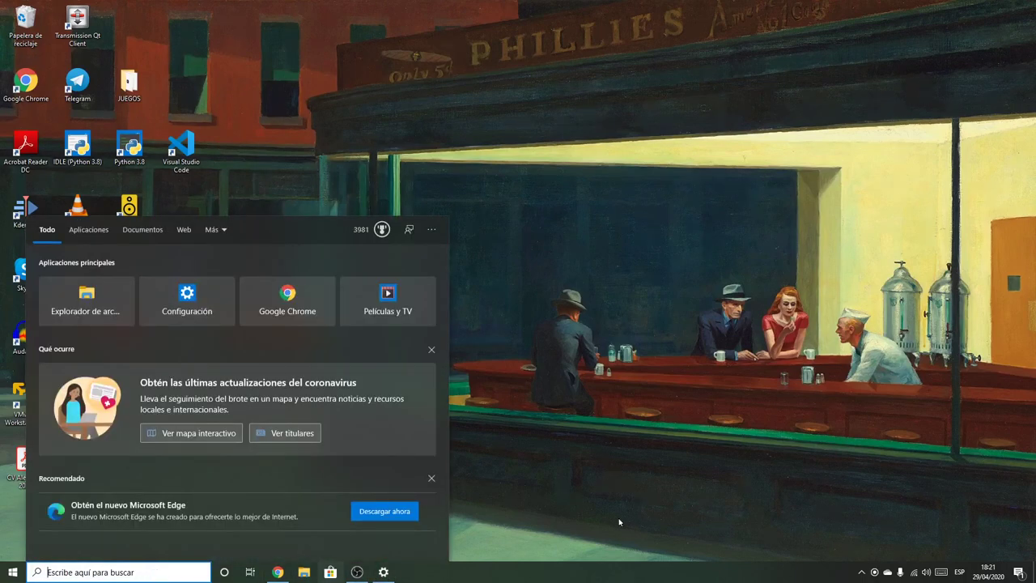
pyautogui.click(791, 447)
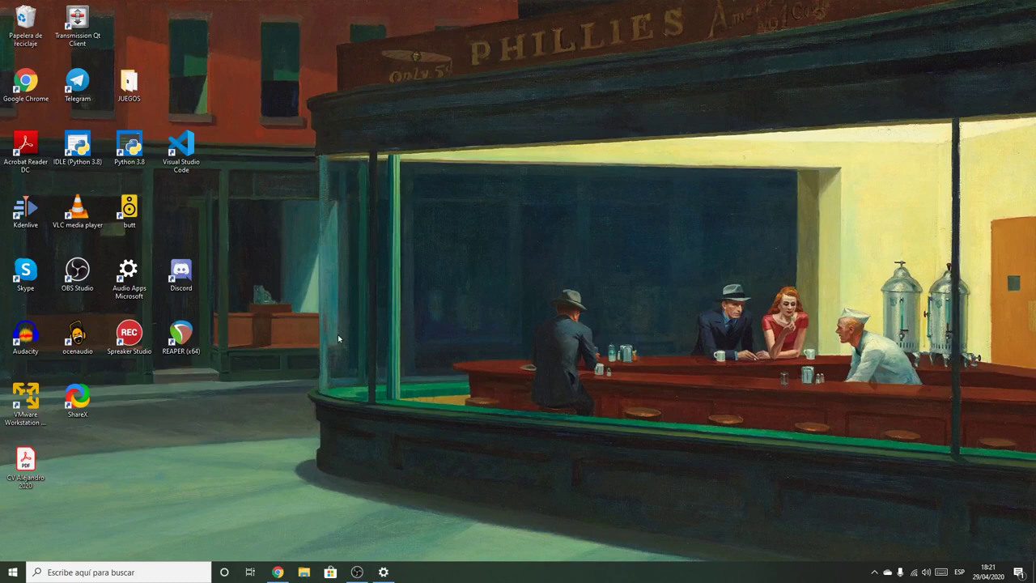
pyautogui.click(123, 569)
pyautogui.write('carla')
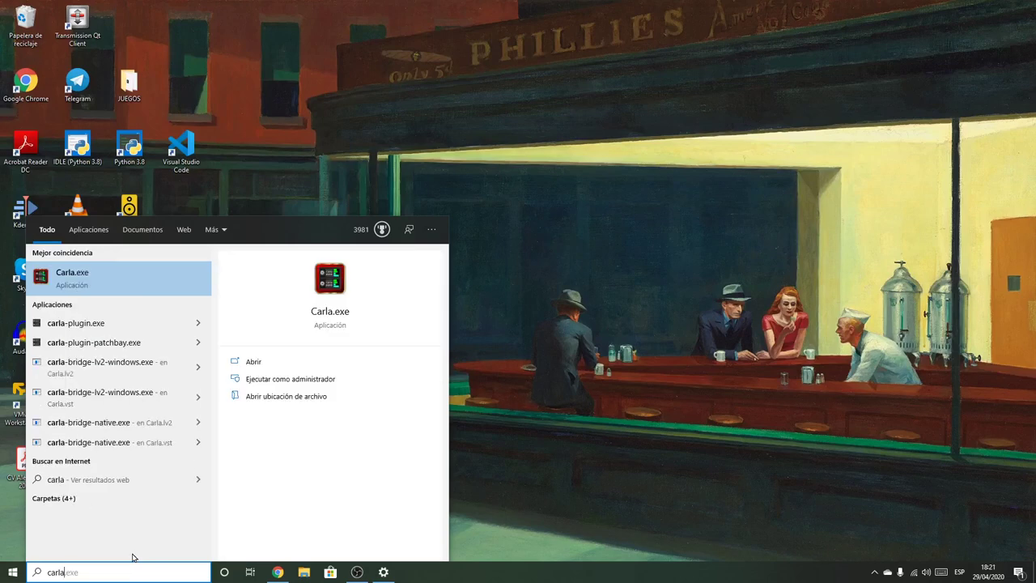
pyautogui.click(96, 289)
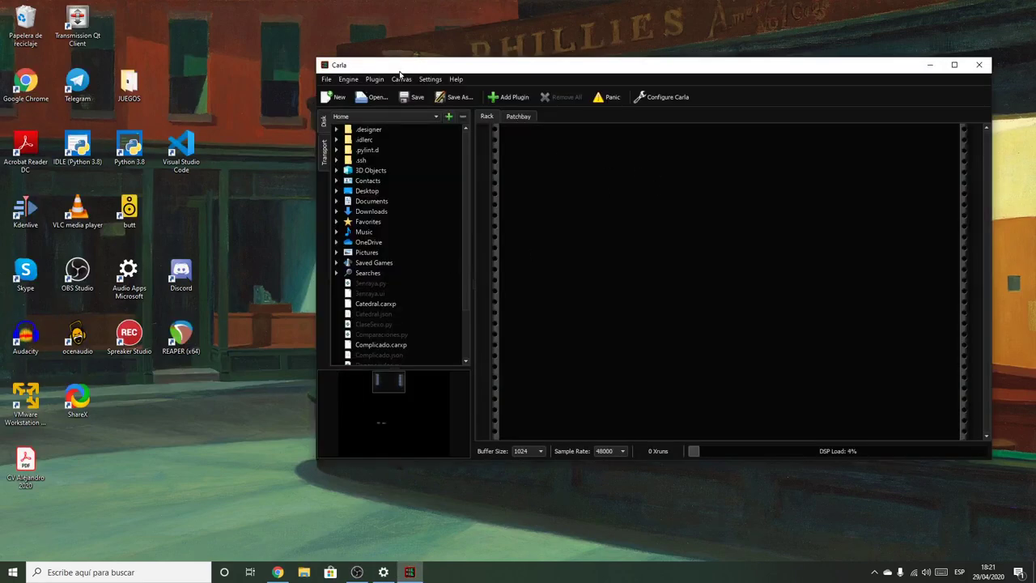
# Stop Carla's audio engine and reposition its window on the desktop.
pyautogui.click(376, 80)
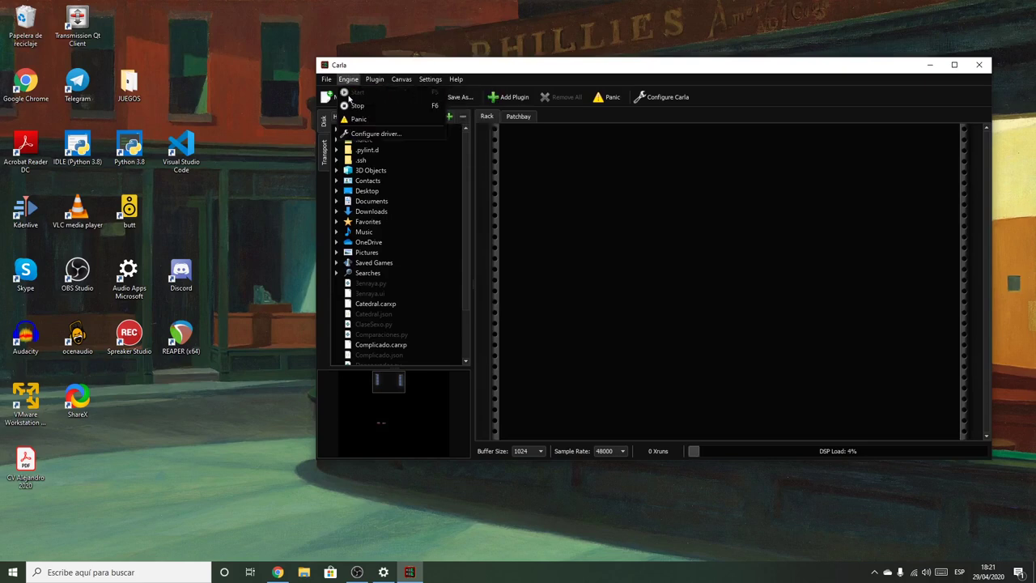
pyautogui.click(355, 106)
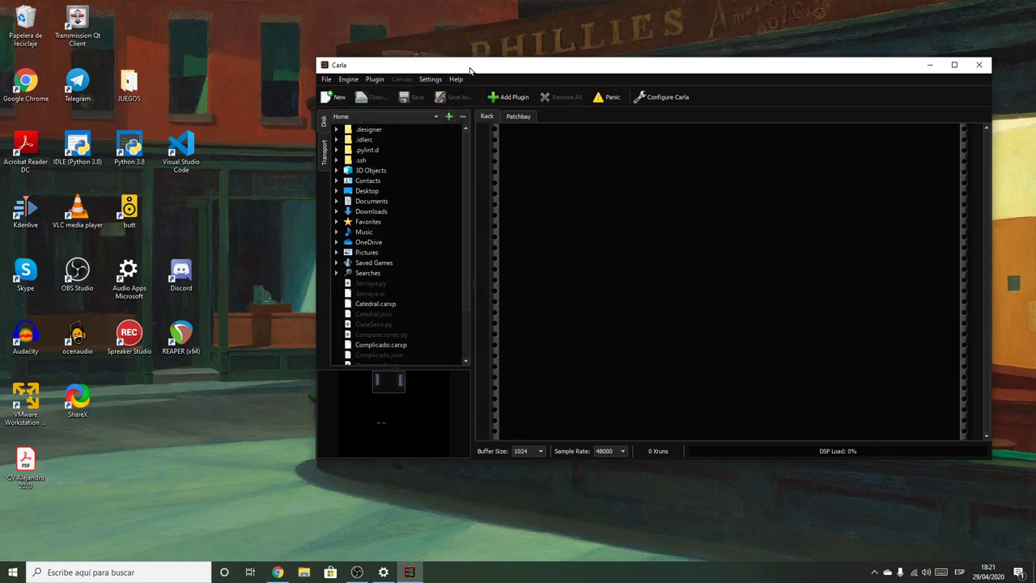
pyautogui.moveTo(469, 71); pyautogui.dragTo(412, 64)
# Examine the ASIO device choices in Carla's engine driver settings, cancel both dialogs and quit Carla.
pyautogui.click(371, 72)
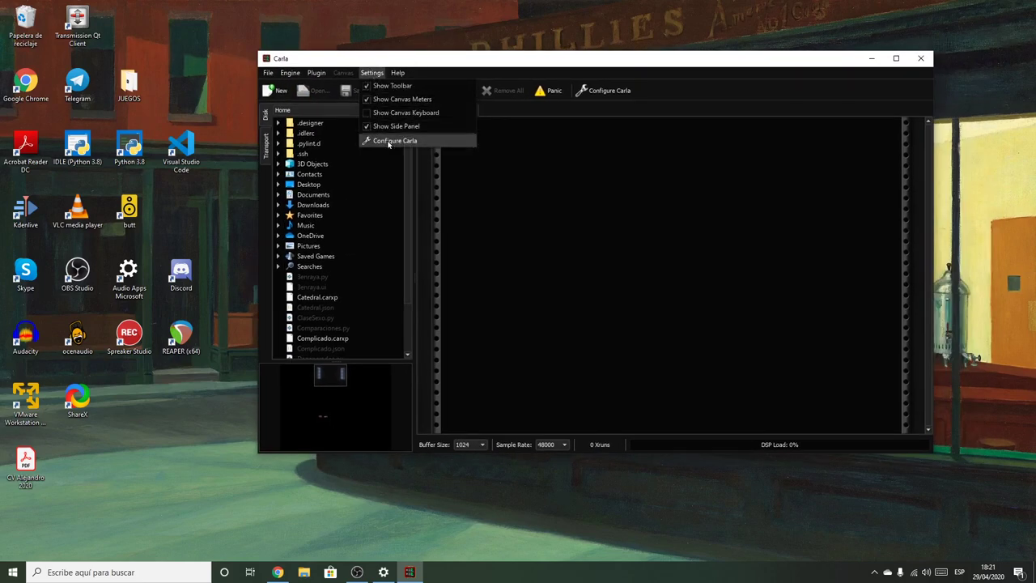
pyautogui.click(389, 142)
pyautogui.click(481, 148)
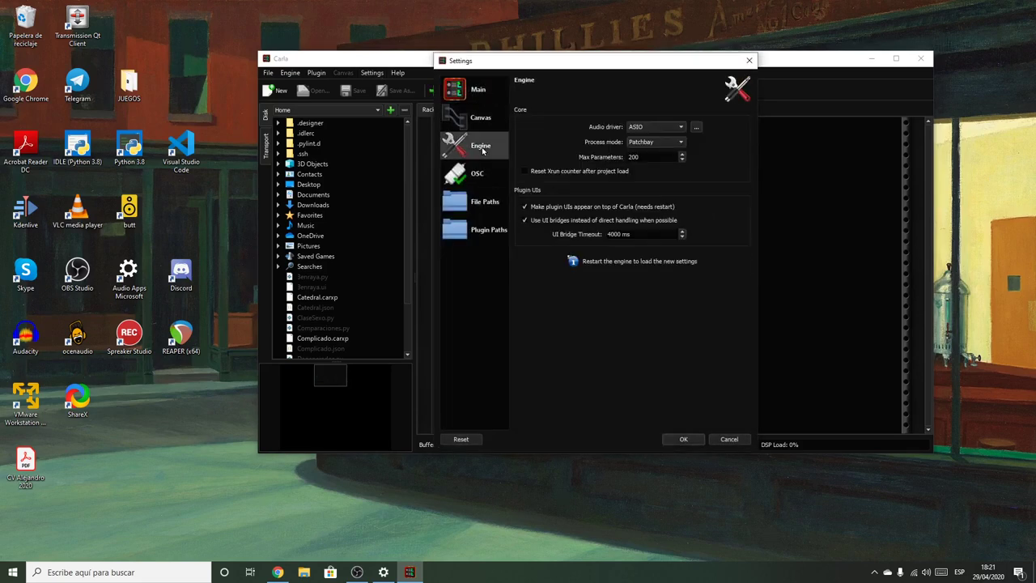
pyautogui.click(696, 128)
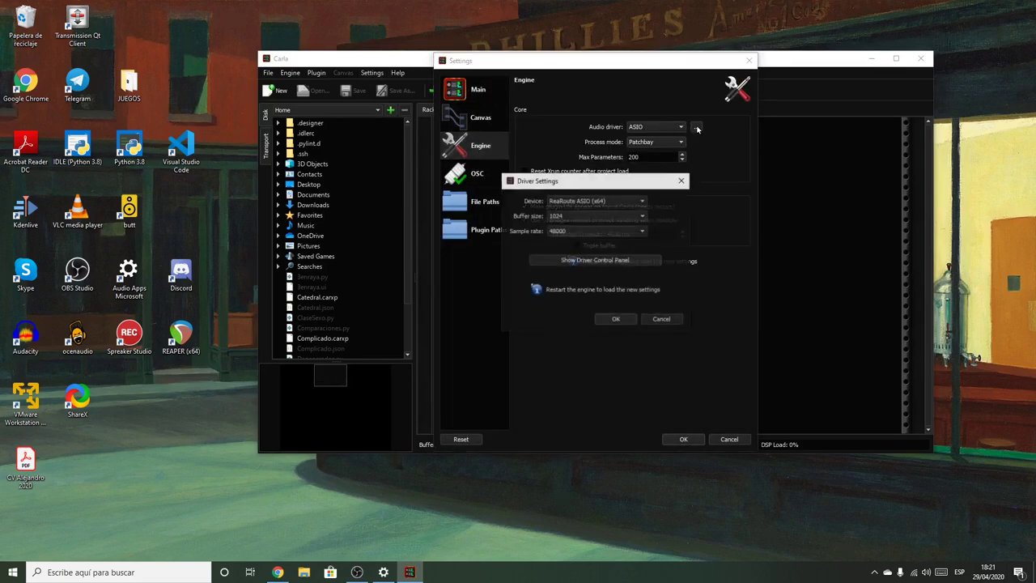
pyautogui.click(644, 204)
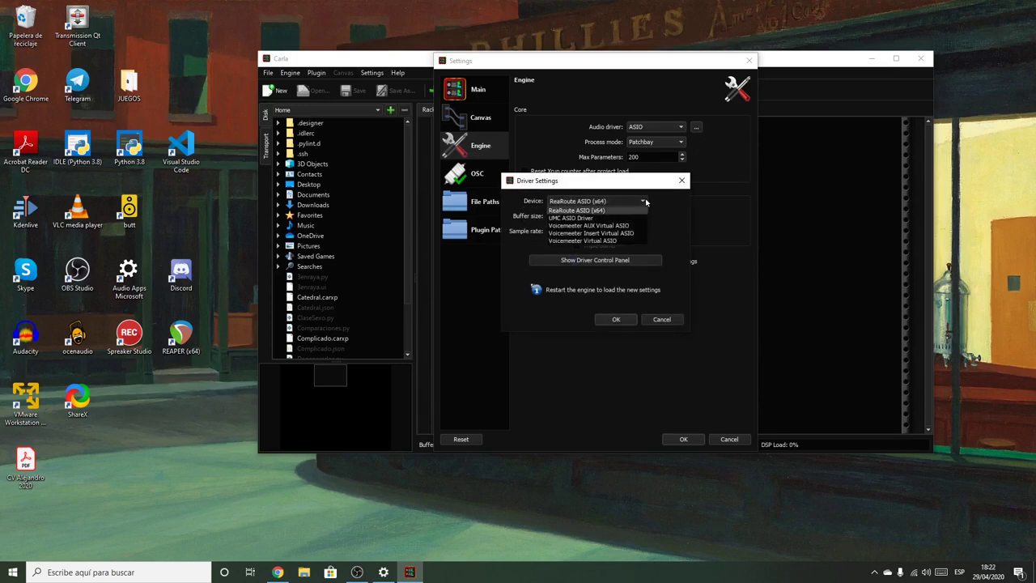
pyautogui.click(711, 241)
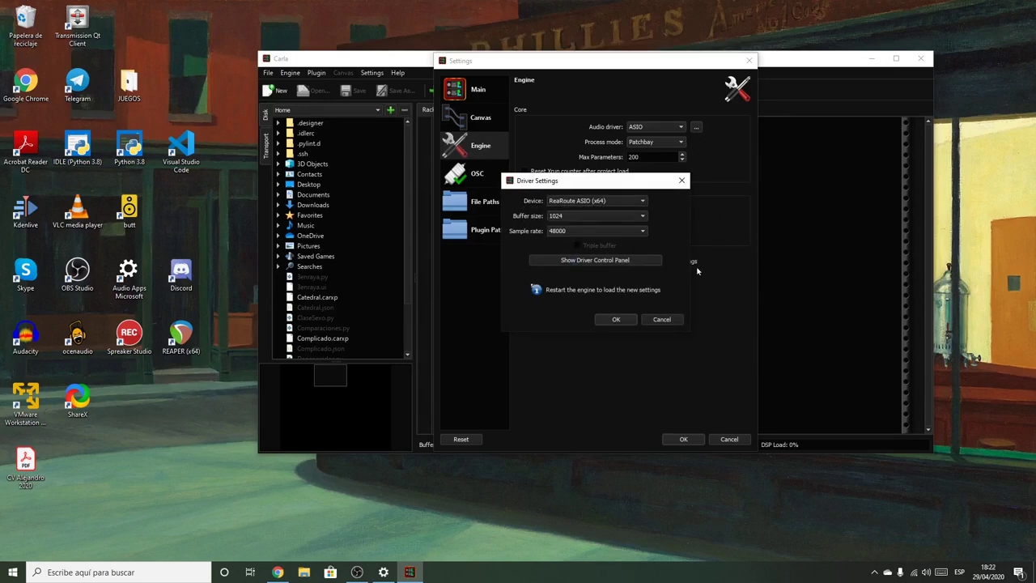
pyautogui.click(672, 320)
pyautogui.click(729, 439)
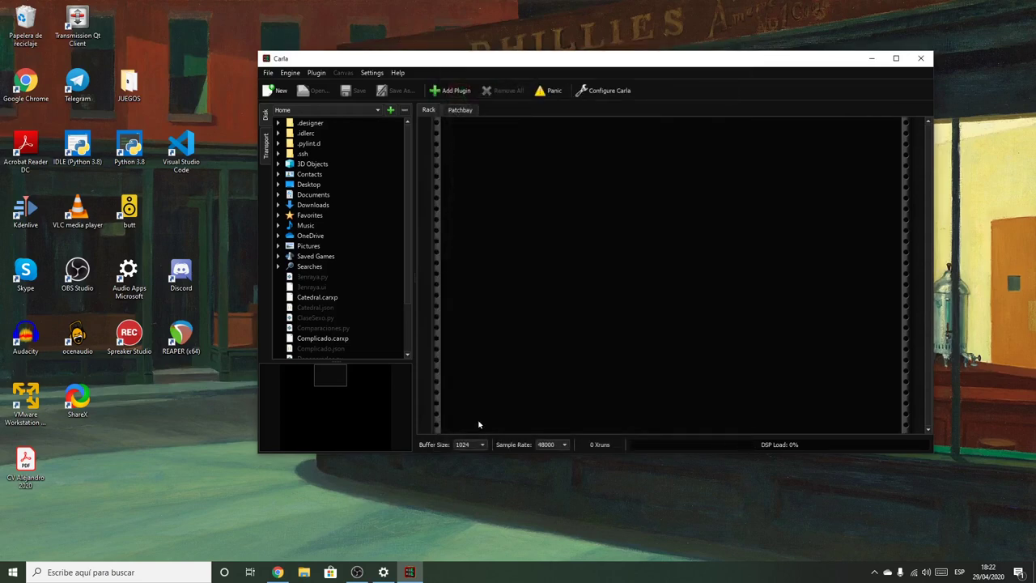
pyautogui.click(920, 59)
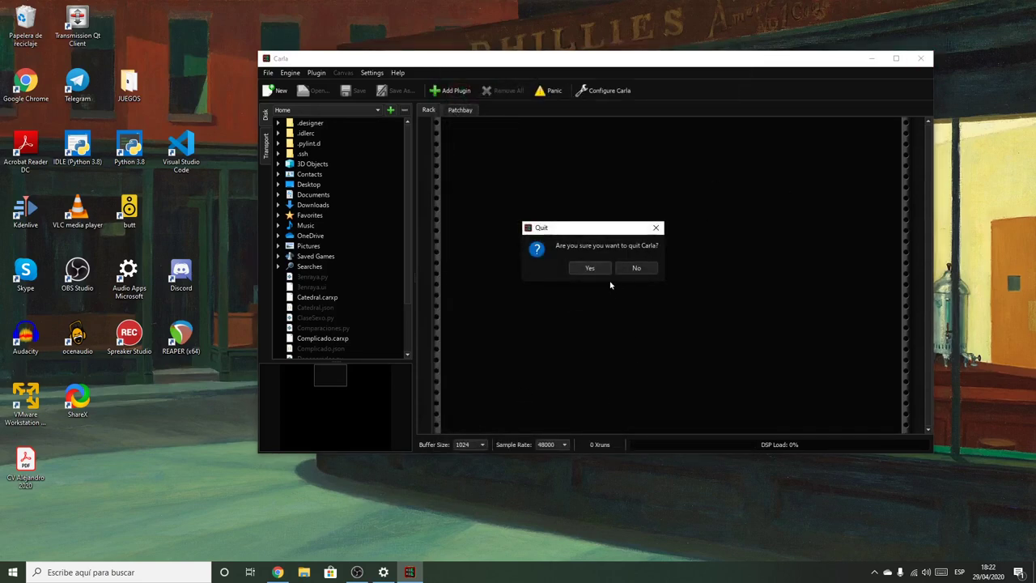
pyautogui.click(600, 274)
# Look through the installers in the Descargas folder in File Explorer and minimize the window.
pyautogui.click(304, 572)
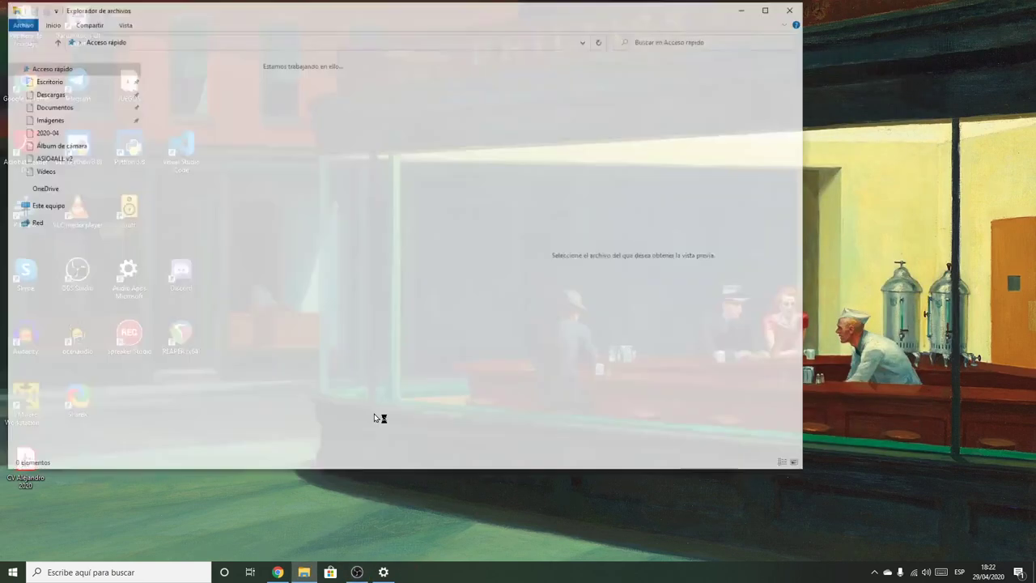
pyautogui.click(46, 93)
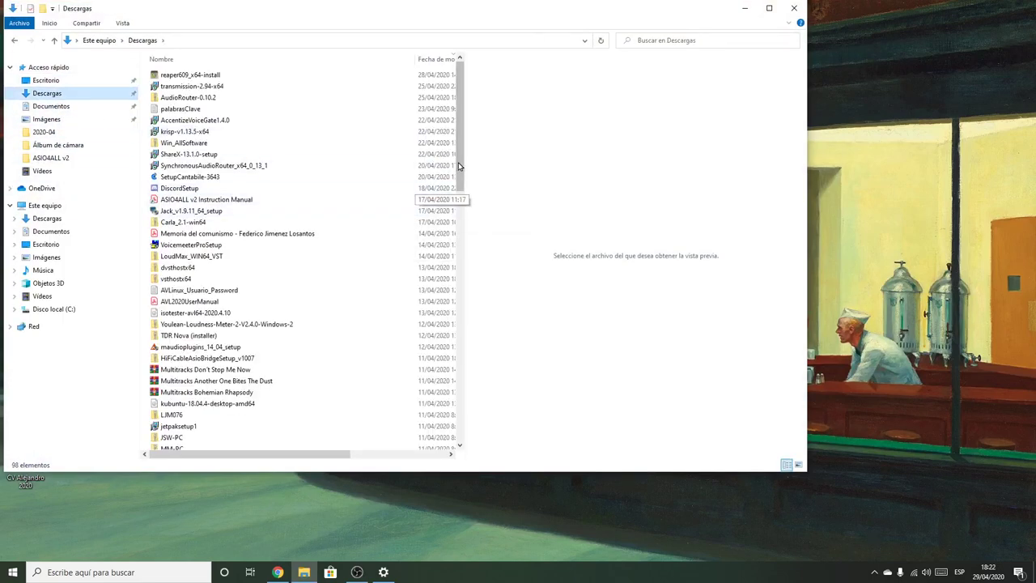
pyautogui.click(744, 9)
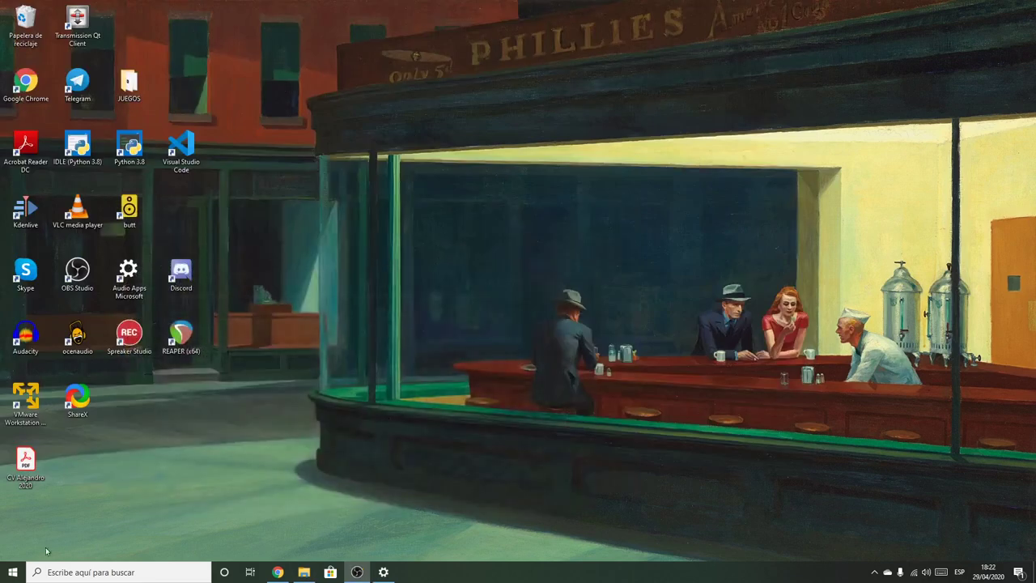
# Launch ASIO4ALL_2_14_English.exe from a Windows search for asio and accept the license terms in its setup wizard.
pyautogui.click(80, 568)
pyautogui.write('asio')
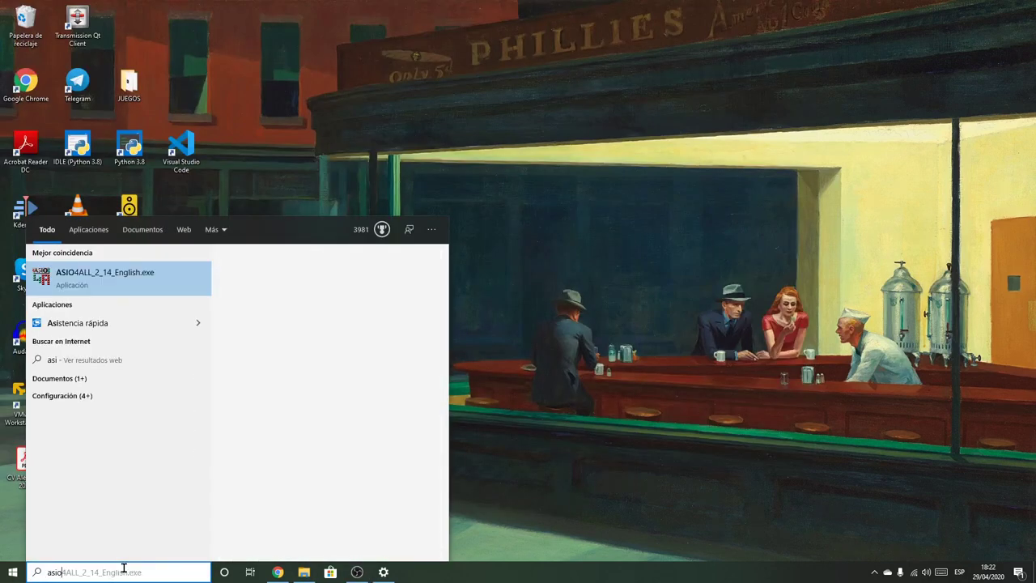
pyautogui.press('Return')
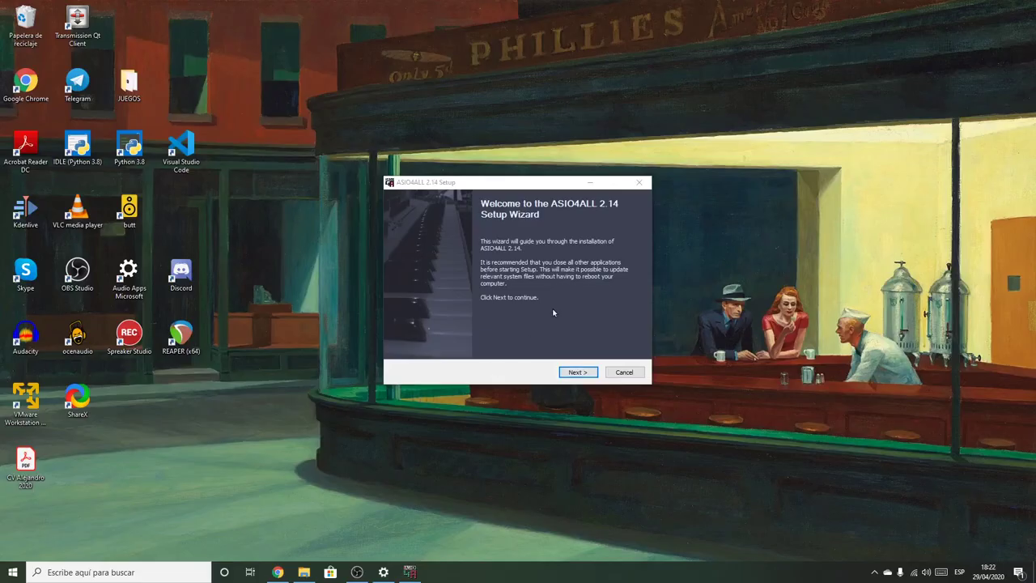
pyautogui.click(586, 374)
pyautogui.click(433, 348)
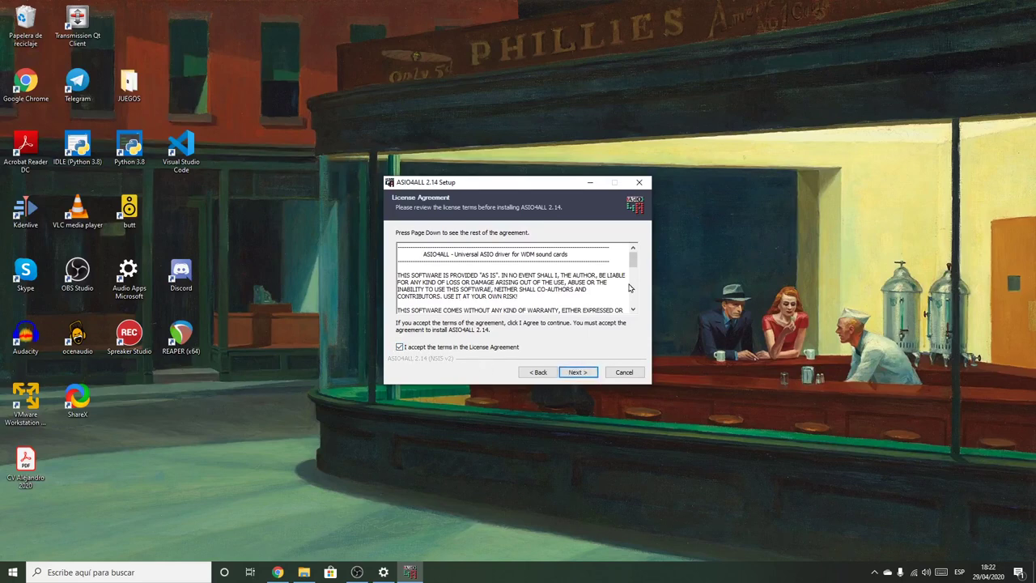
pyautogui.moveTo(635, 263); pyautogui.dragTo(639, 312)
pyautogui.click(577, 371)
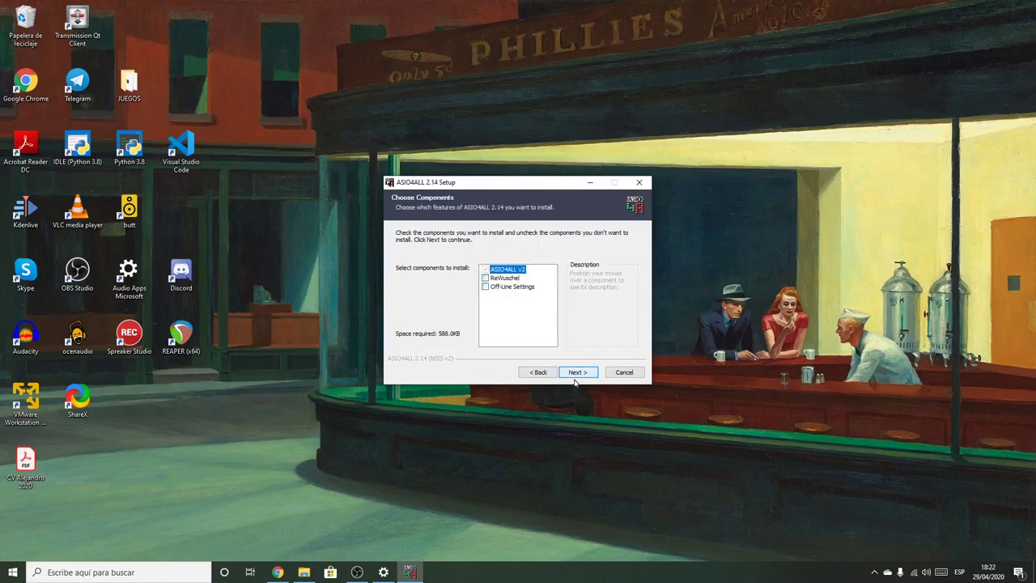
# Add the ReWuschel component, install ASIO4ALL 2.14 in the default destination folder and finish the setup.
pyautogui.click(484, 278)
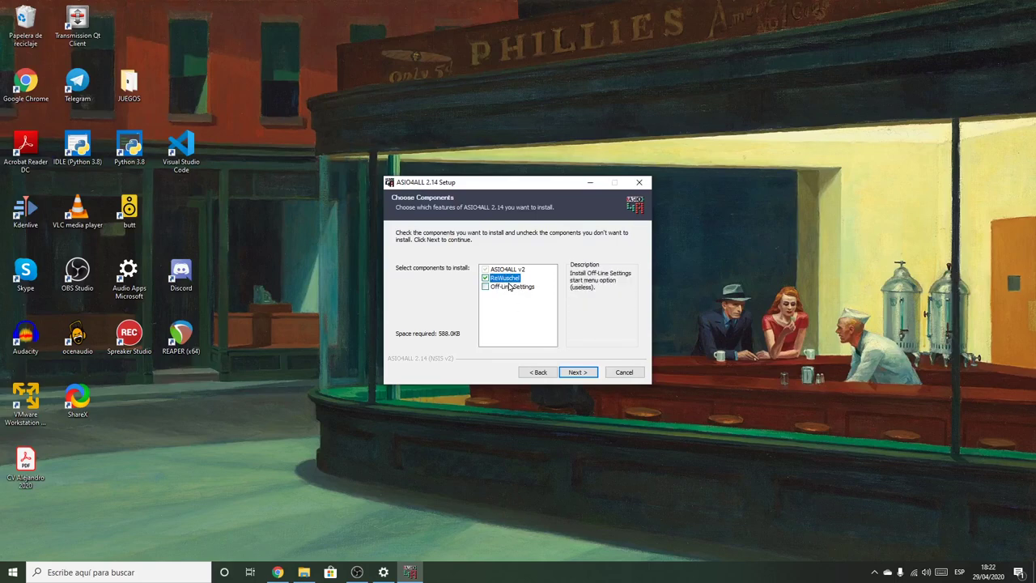
pyautogui.click(578, 373)
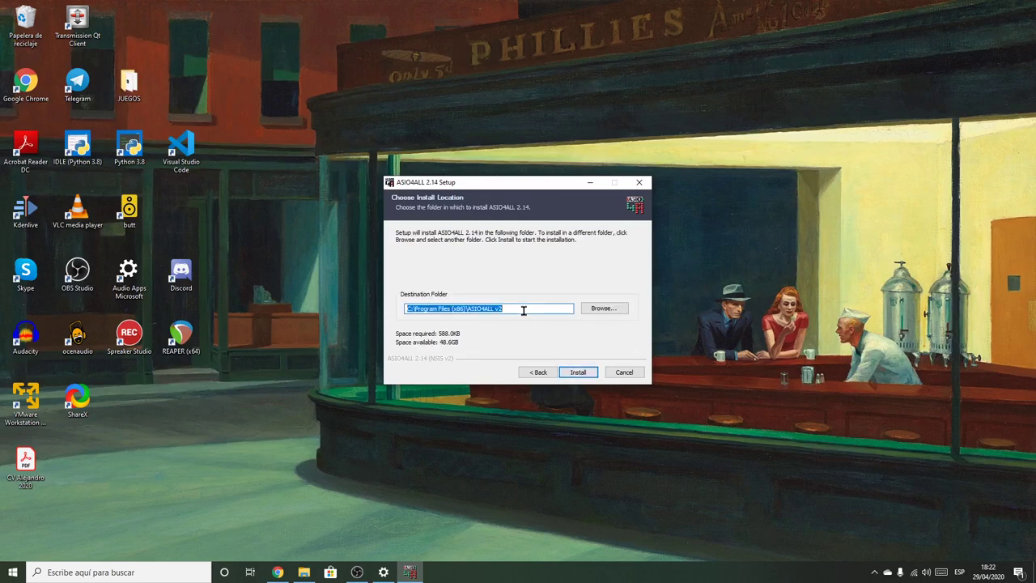
pyautogui.click(579, 374)
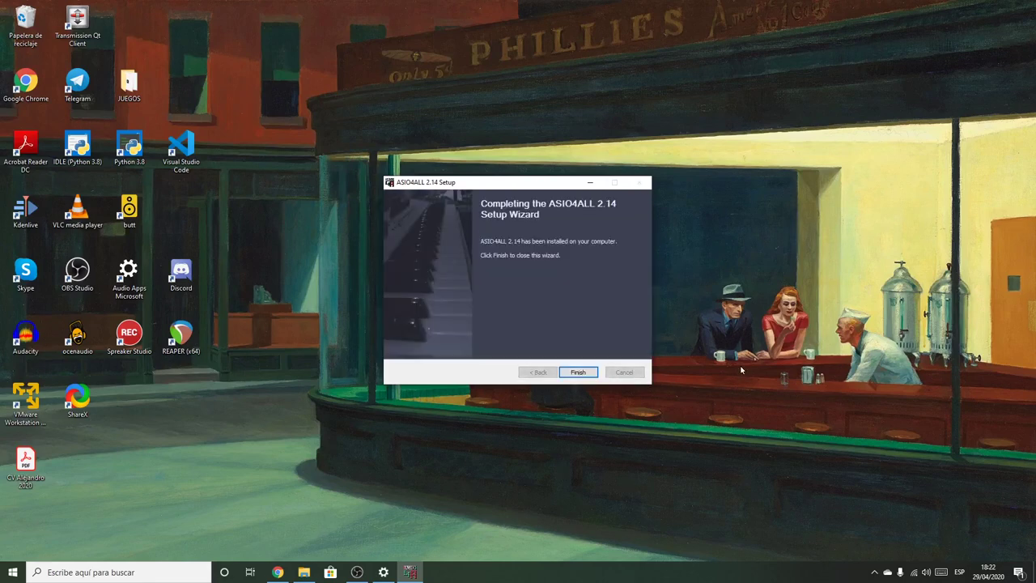
pyautogui.click(577, 372)
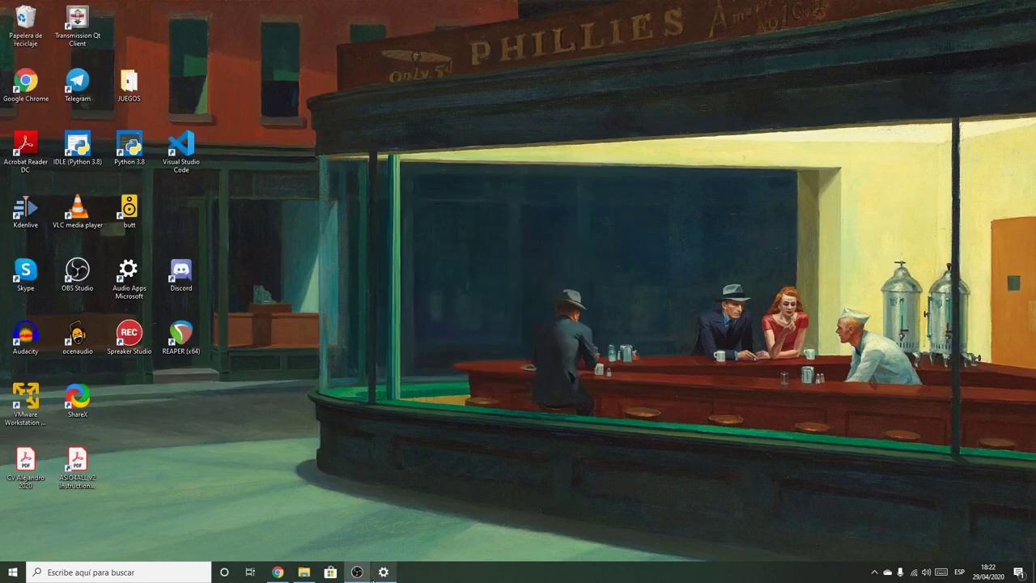
# Launch Carla.exe from a Windows search for carla, show its patchbay and stop the audio engine.
pyautogui.click(131, 572)
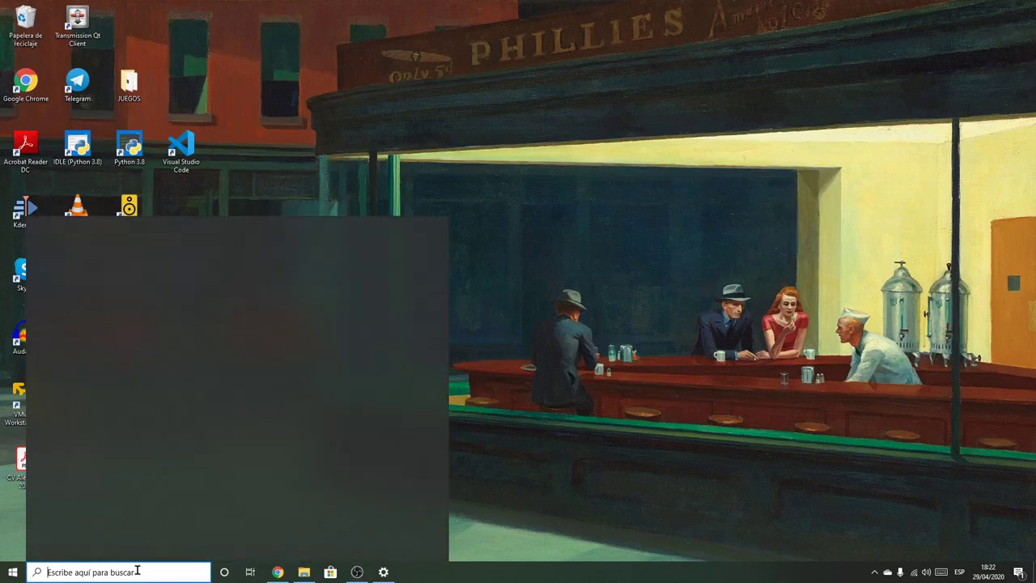
pyautogui.write('carla')
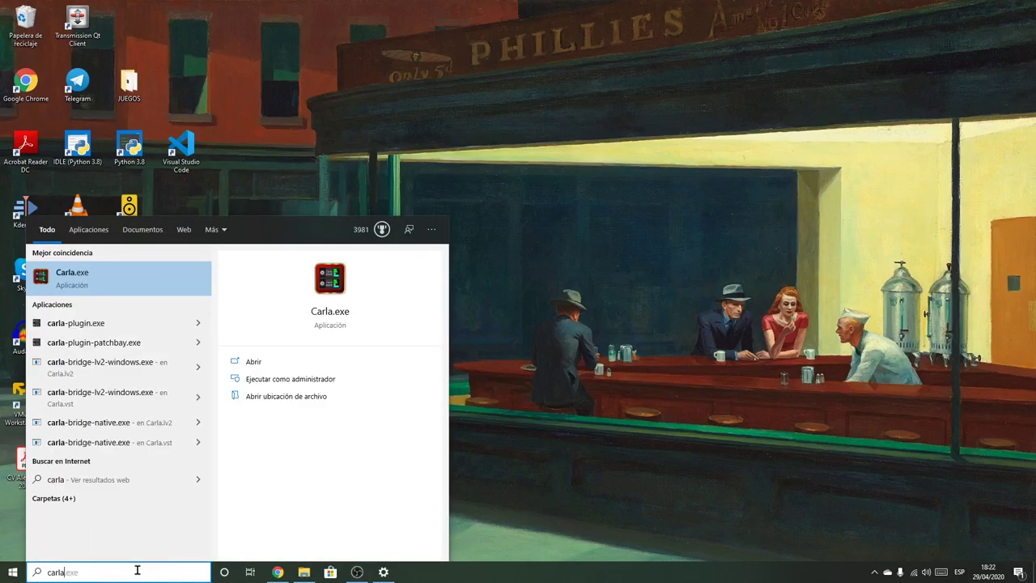
pyautogui.press('Escape')
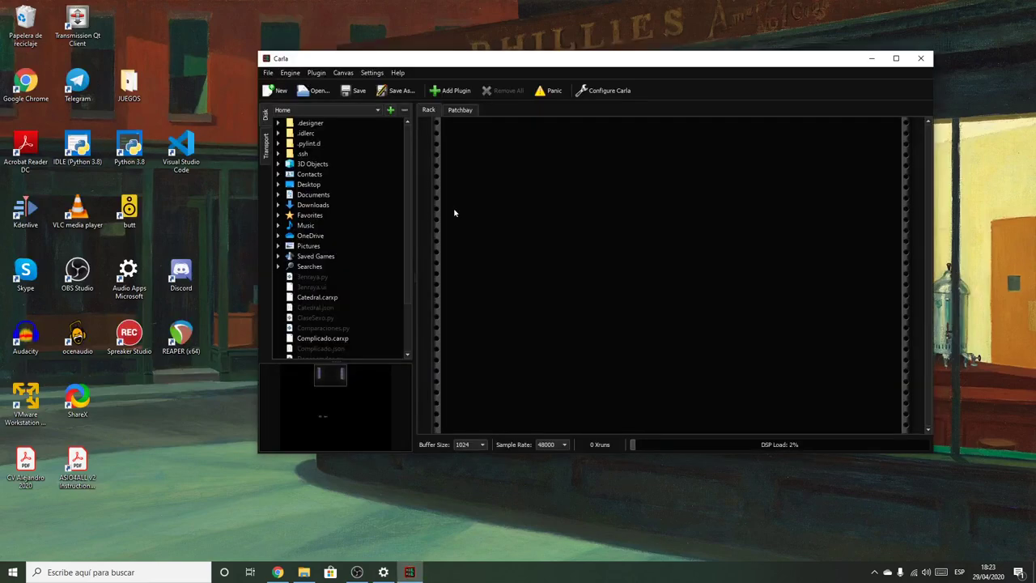
pyautogui.click(460, 109)
pyautogui.click(291, 73)
pyautogui.click(298, 99)
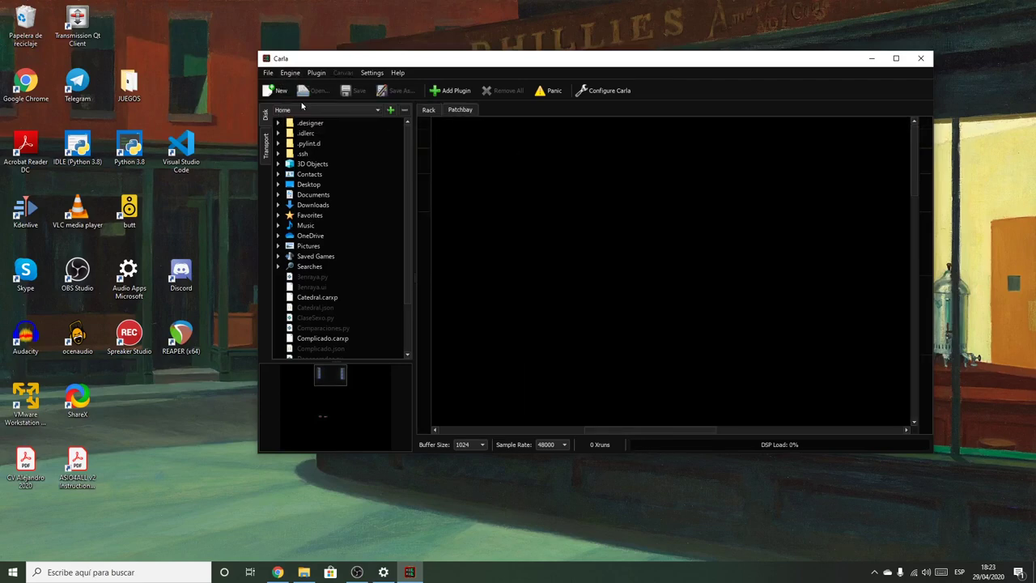
# Choose ASIO4ALL v2 as the ASIO device in Carla's engine driver settings.
pyautogui.click(371, 73)
pyautogui.click(403, 141)
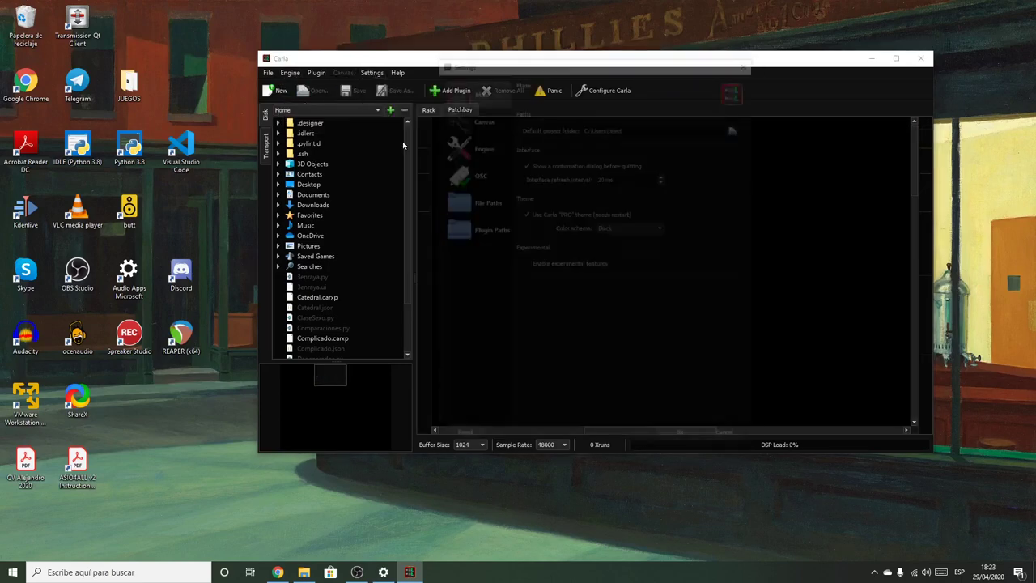
pyautogui.click(480, 146)
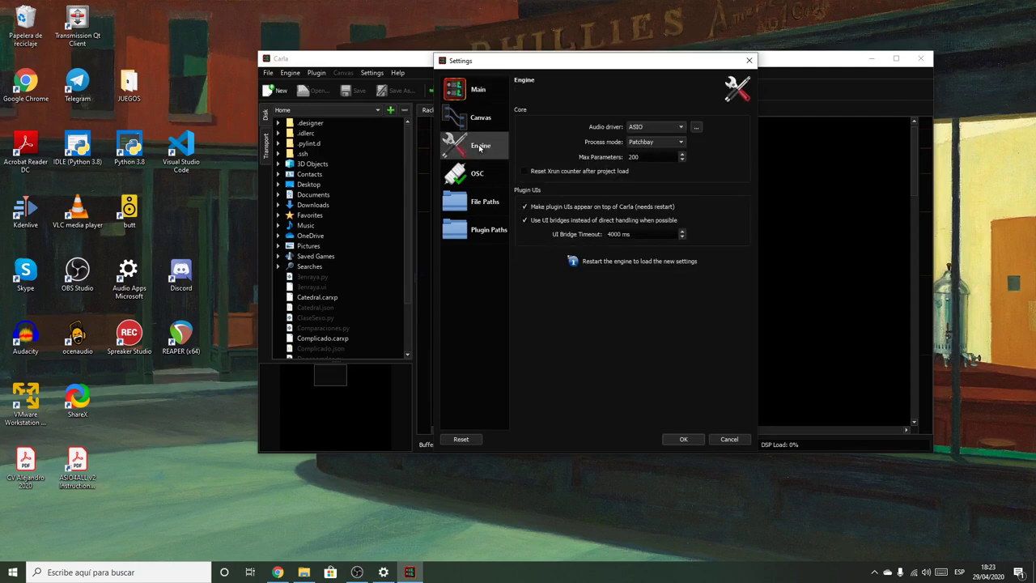
pyautogui.click(696, 127)
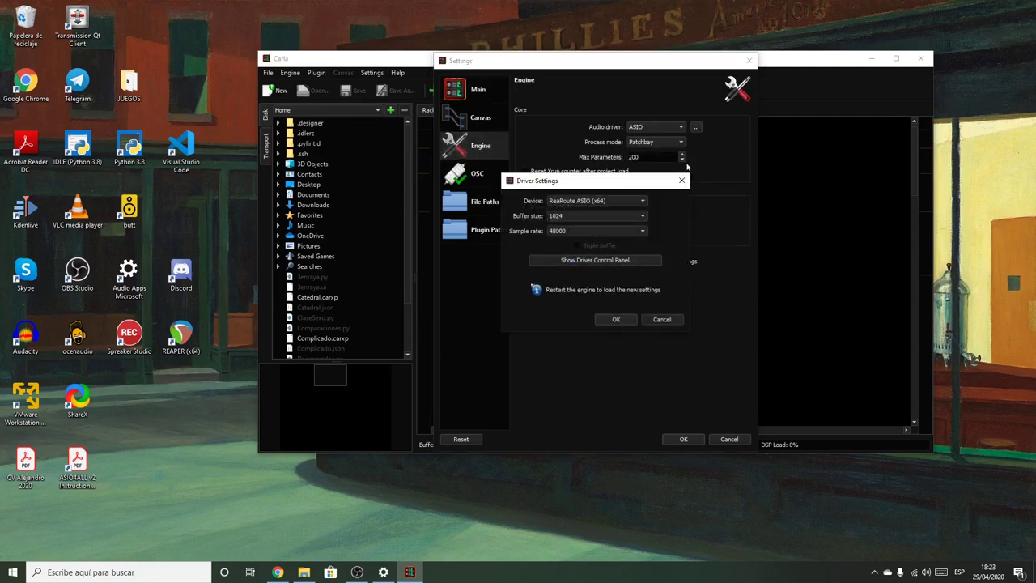
pyautogui.click(579, 203)
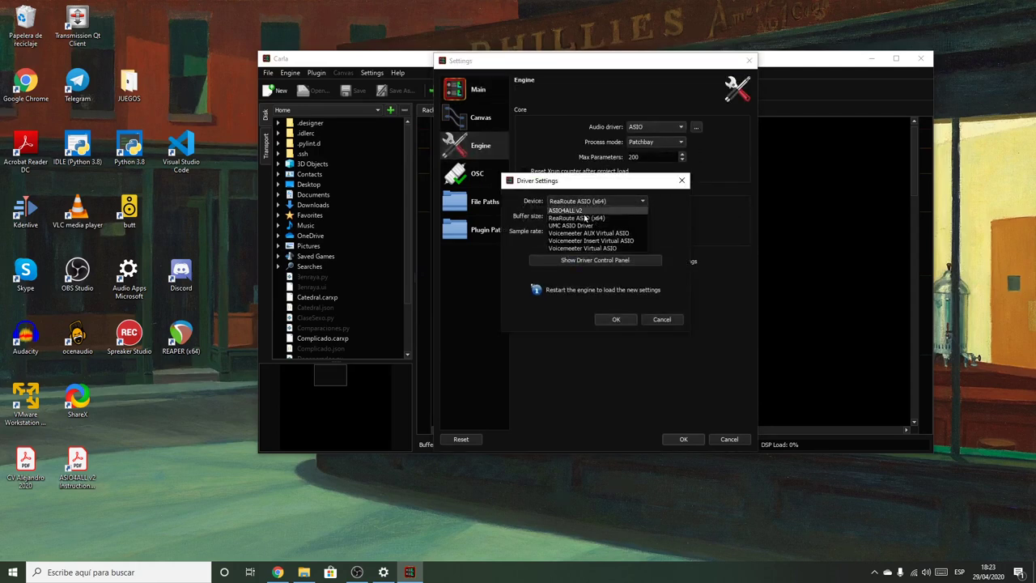
pyautogui.click(579, 212)
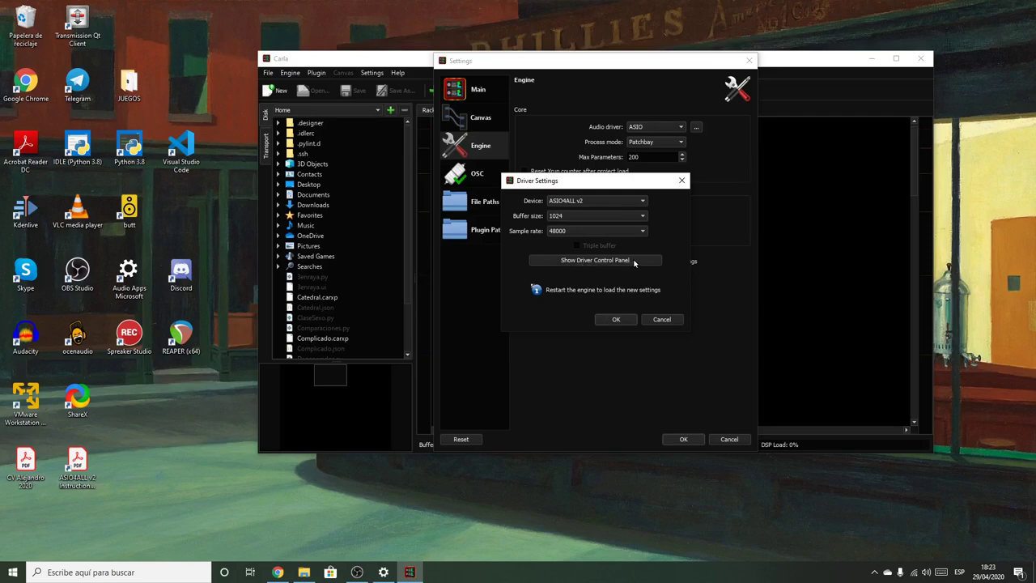
# Open the ASIO4ALL driver control panel in advanced view, expand the High Definition Audio device and enable HD Pro Webcam C920.
pyautogui.click(599, 261)
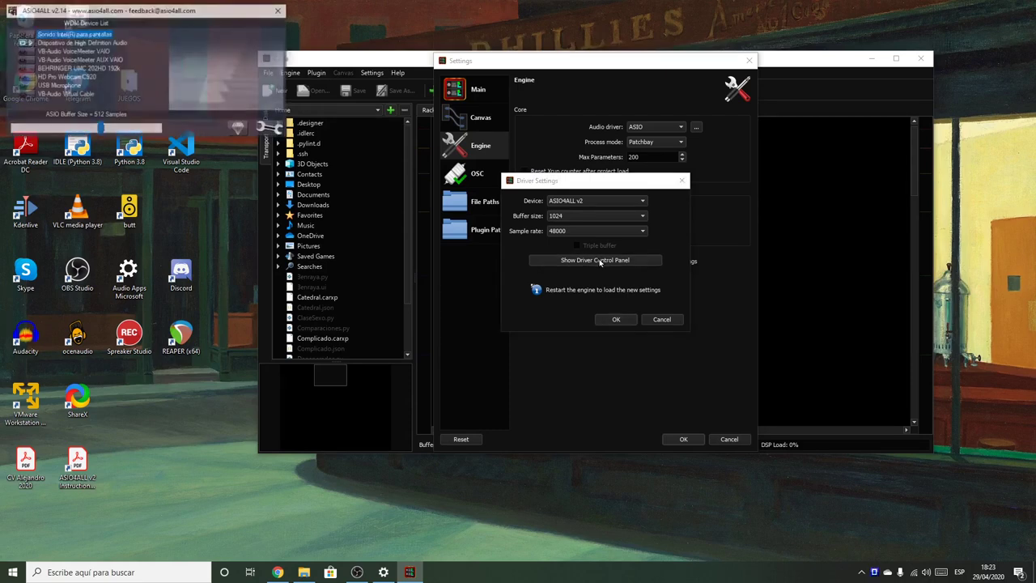
pyautogui.moveTo(159, 10); pyautogui.dragTo(284, 218)
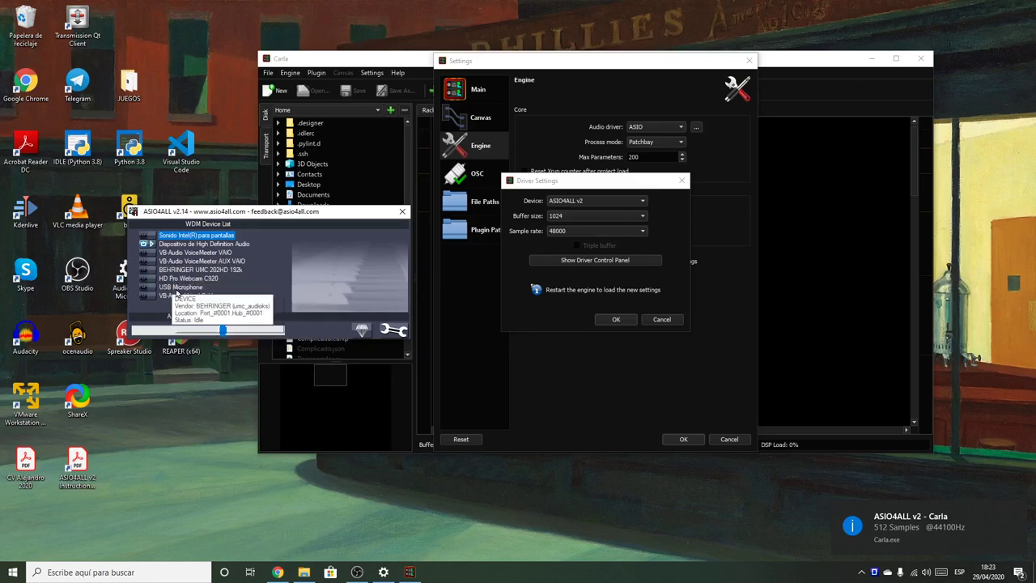
pyautogui.moveTo(176, 253)
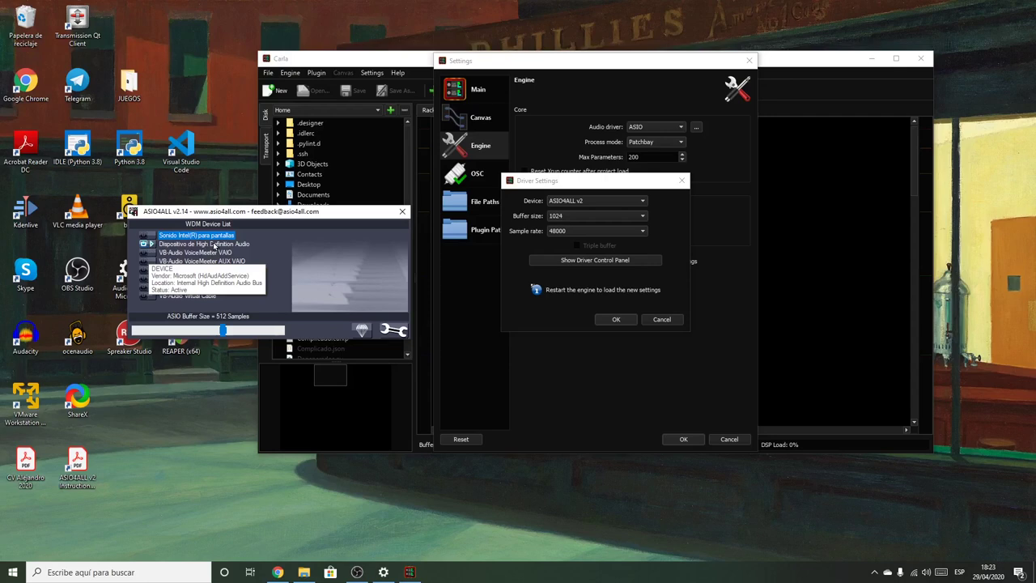
pyautogui.click(212, 247)
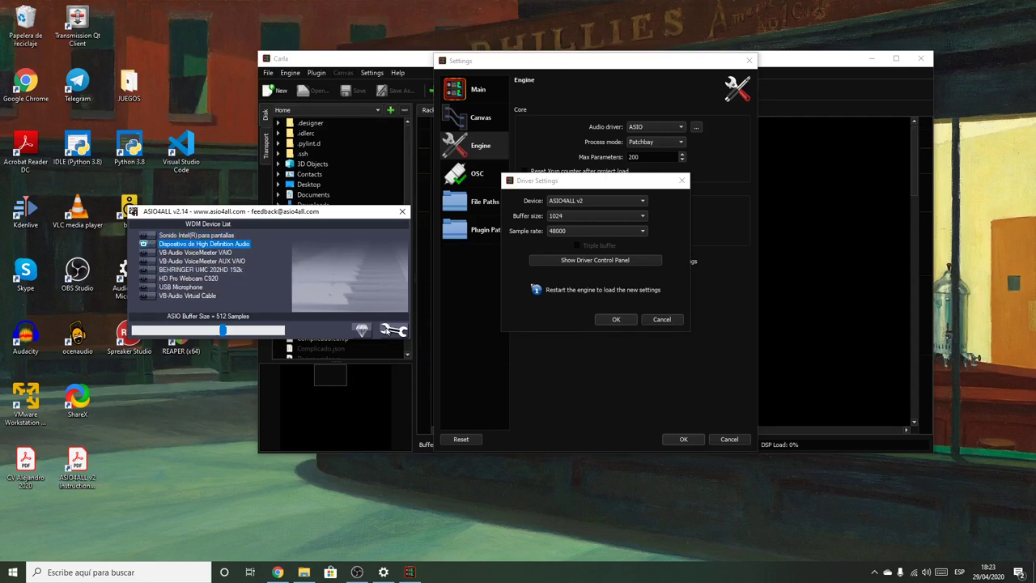
pyautogui.click(391, 330)
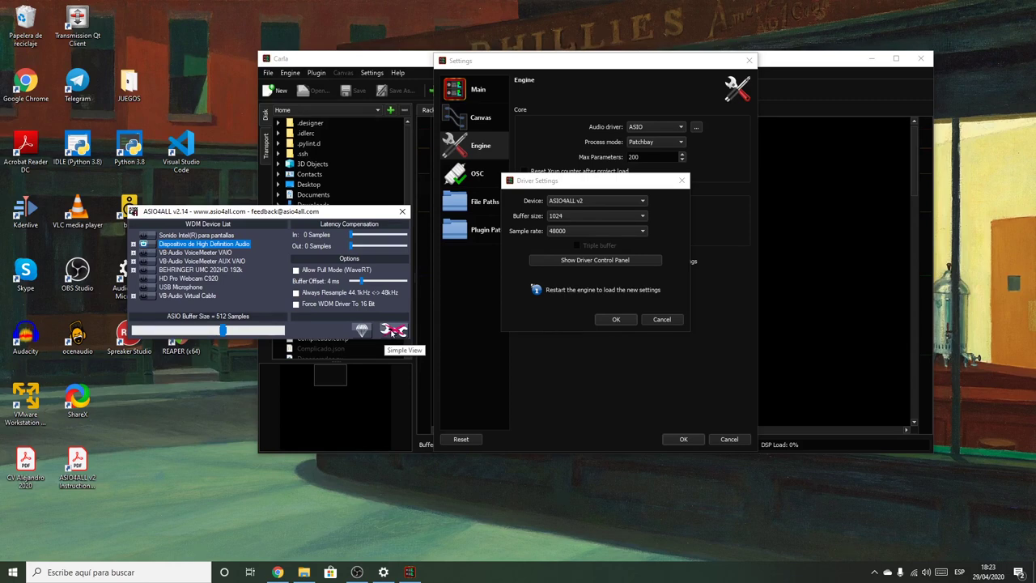
pyautogui.click(134, 243)
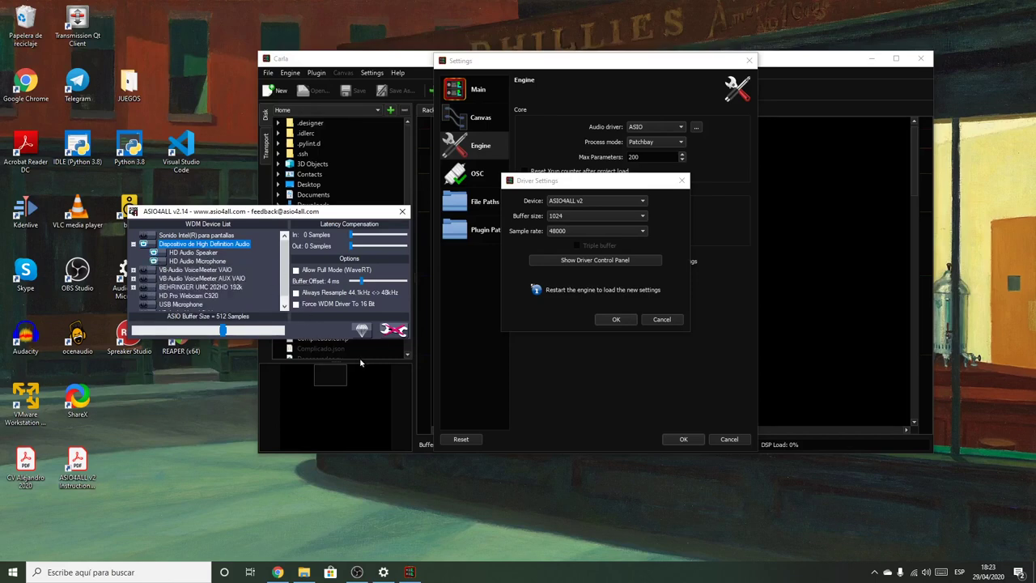
pyautogui.scroll(-1, 287, 300)
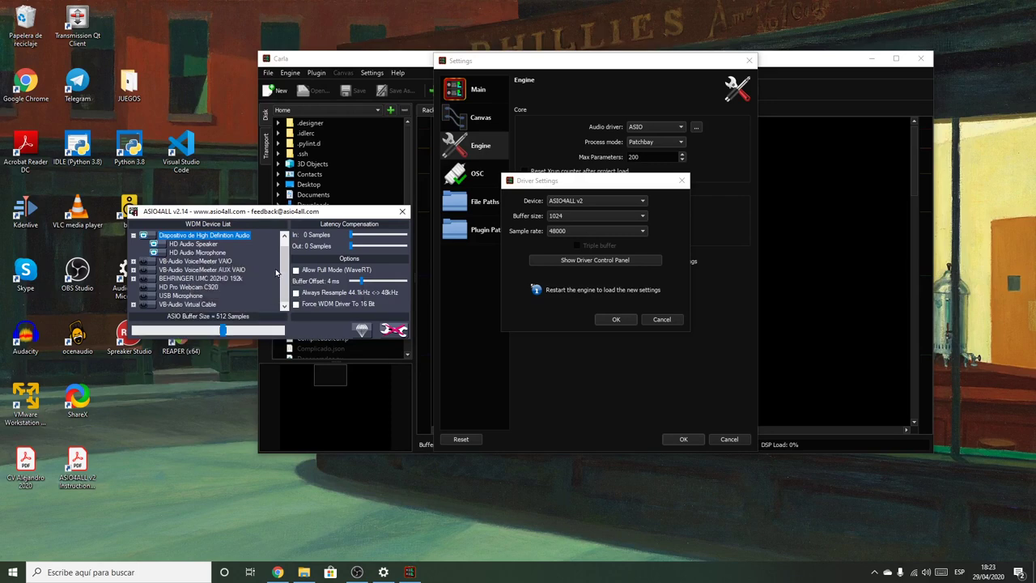
pyautogui.scroll(1, 284, 259)
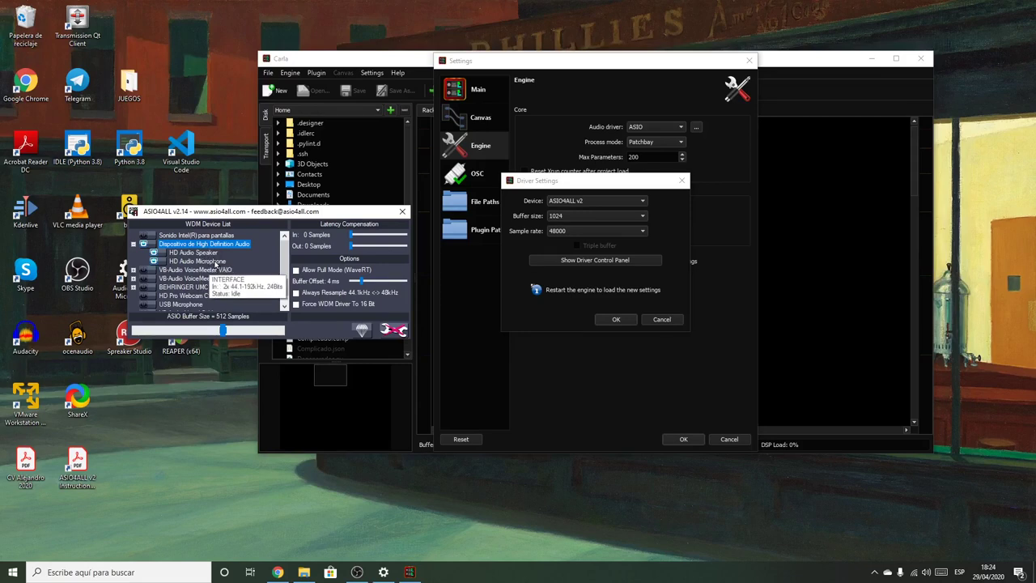
pyautogui.click(285, 301)
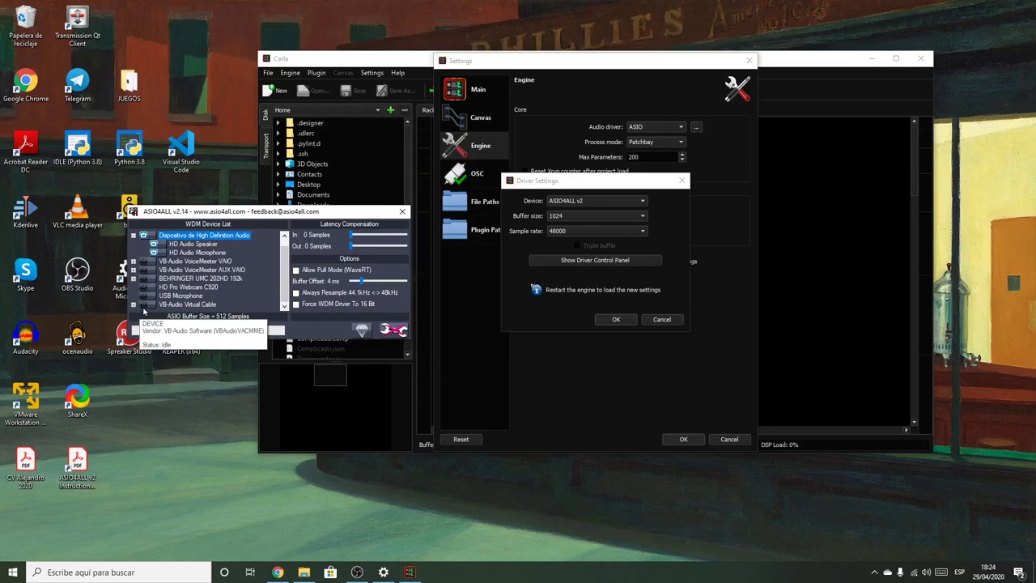
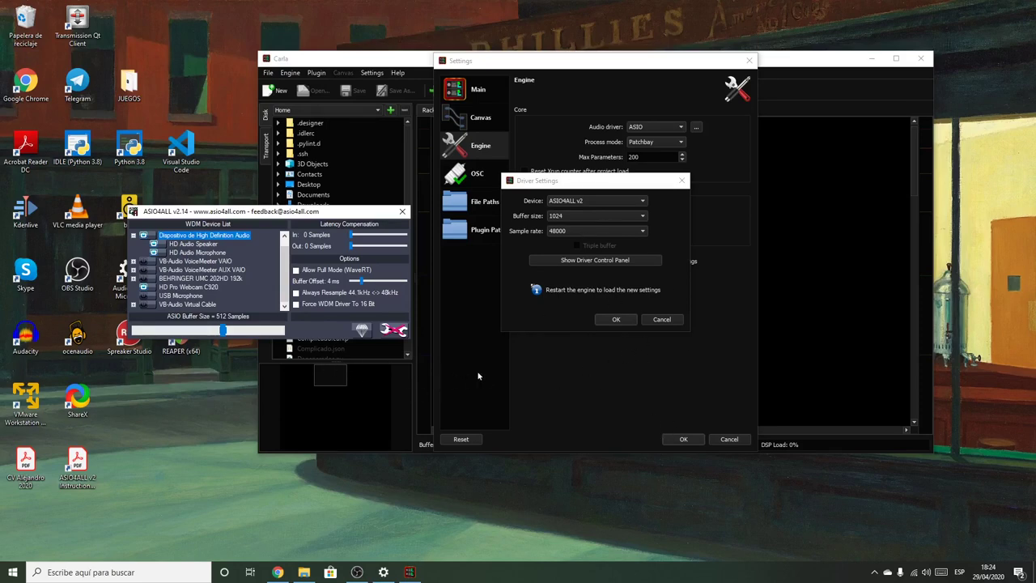
# Move the ASIO4ALL panel aside, confirm Carla's driver and engine settings, and start the audio engine.
pyautogui.moveTo(300, 215); pyautogui.dragTo(245, 214)
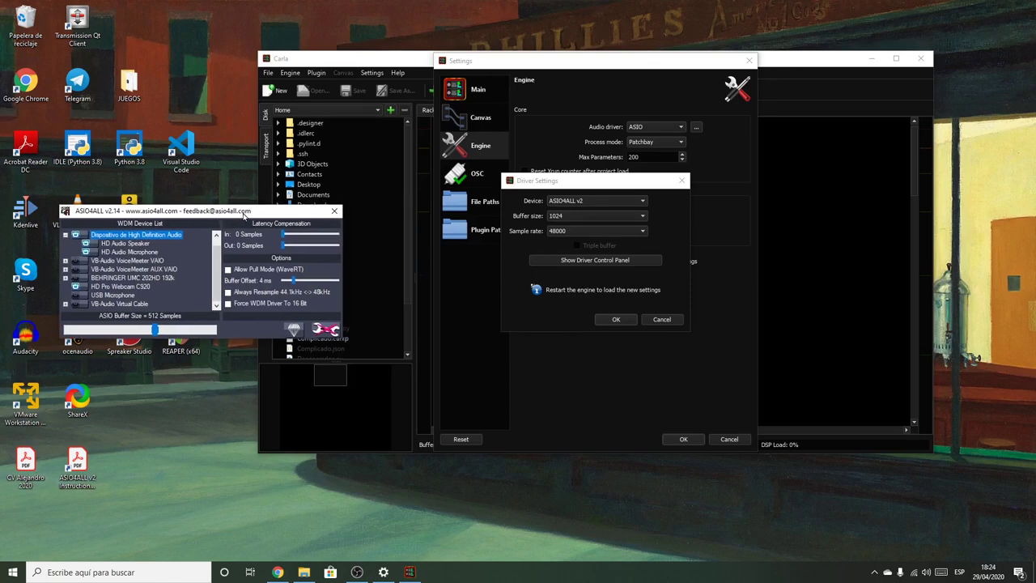
pyautogui.click(615, 321)
pyautogui.click(683, 438)
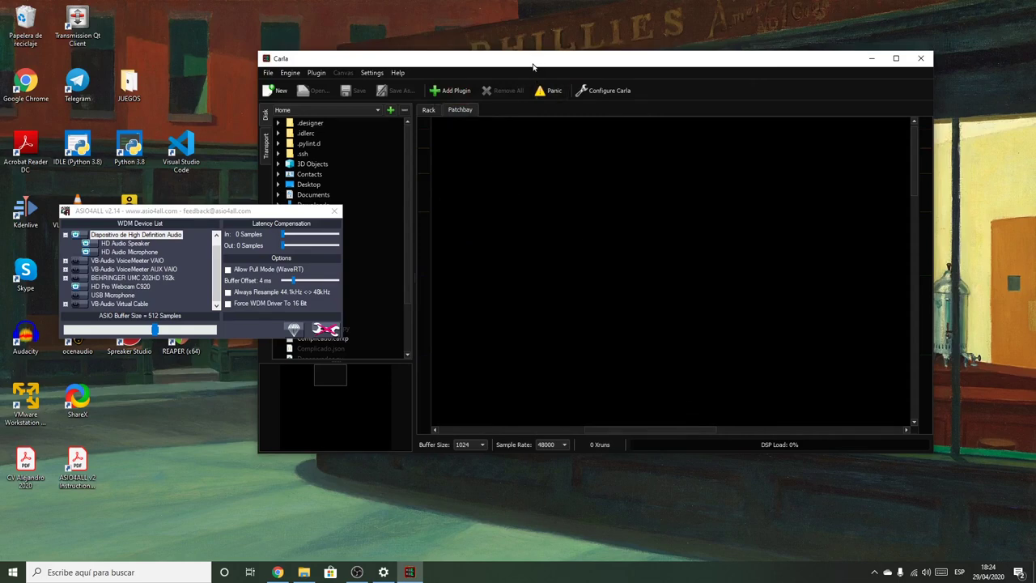
pyautogui.click(291, 74)
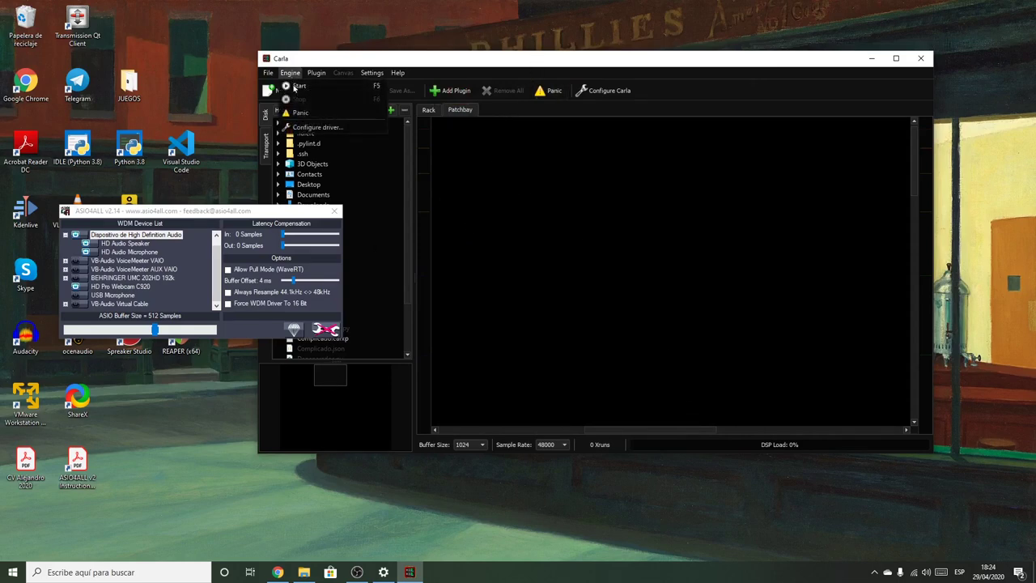
pyautogui.click(301, 87)
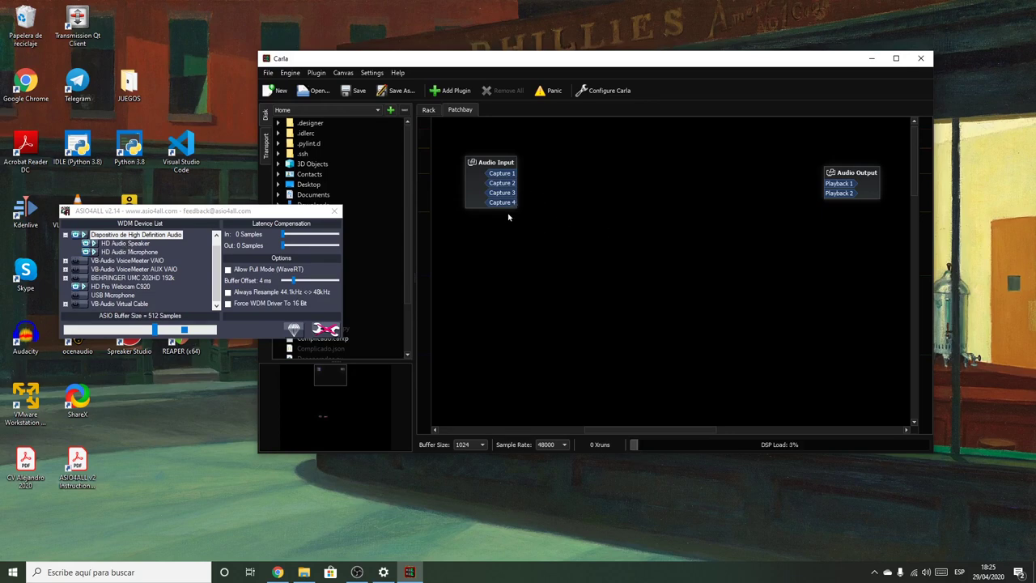
# Connect Capture 3 and Capture 4 of Audio Input directly to Playback 1 and Playback 2 of Audio Output.
pyautogui.moveTo(507, 194); pyautogui.dragTo(759, 196)
pyautogui.moveTo(506, 194); pyautogui.dragTo(830, 184)
pyautogui.moveTo(507, 205); pyautogui.dragTo(839, 193)
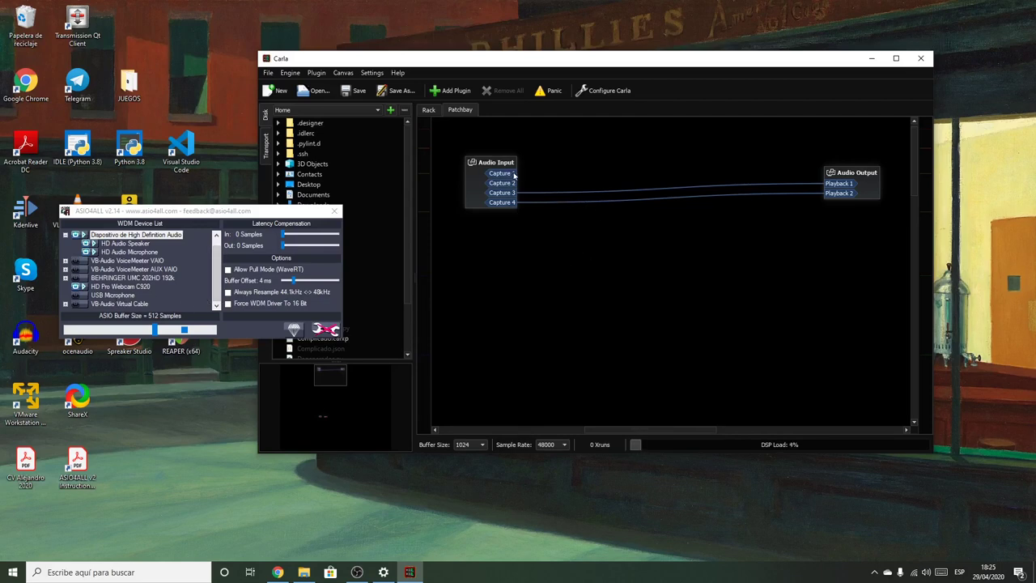
pyautogui.moveTo(842, 193); pyautogui.dragTo(603, 202)
# Add the OrilRiver plugin to the patchbay and disconnect all of Audio Input's connections.
pyautogui.click(447, 90)
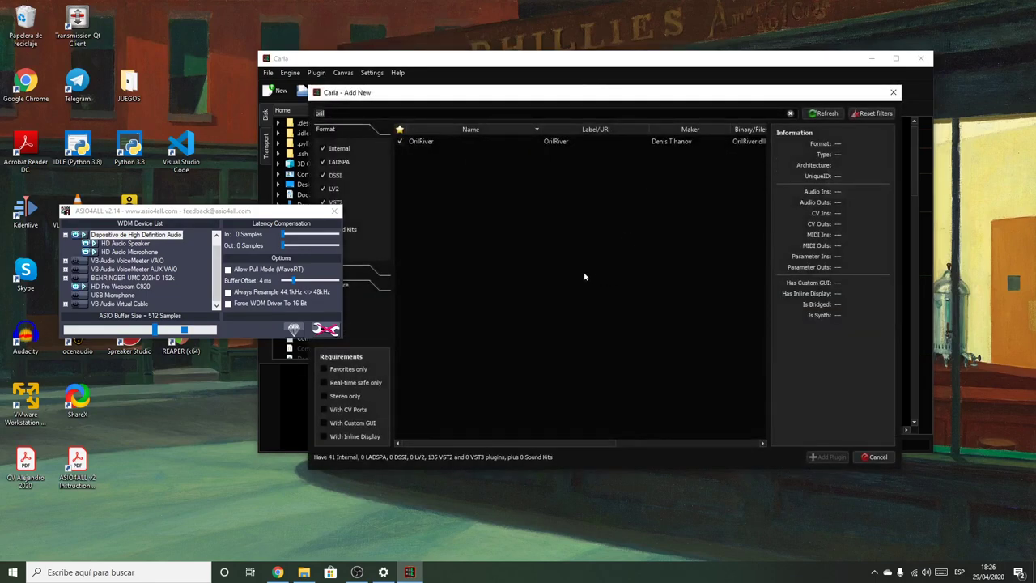
pyautogui.click(436, 143)
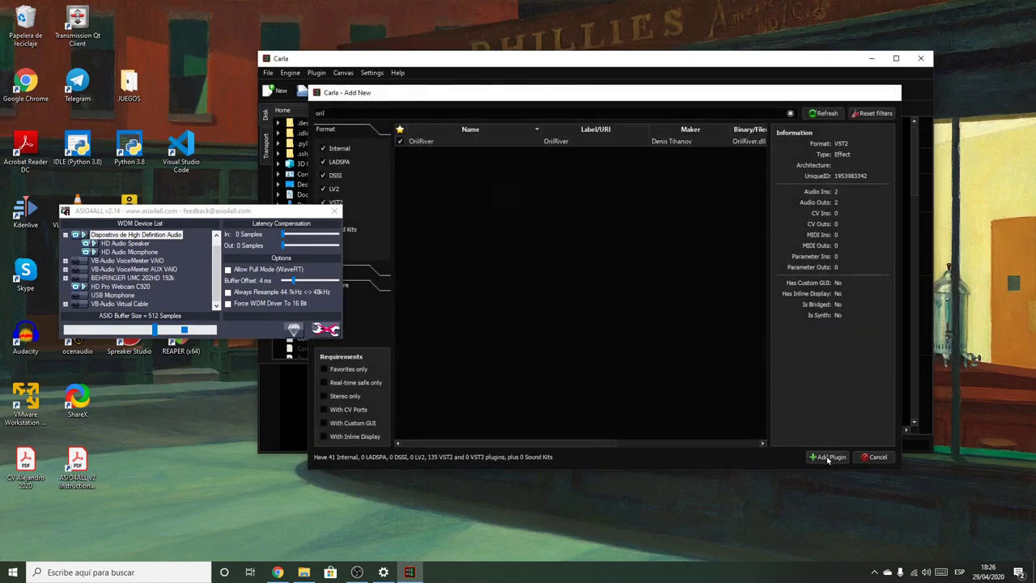
pyautogui.click(827, 457)
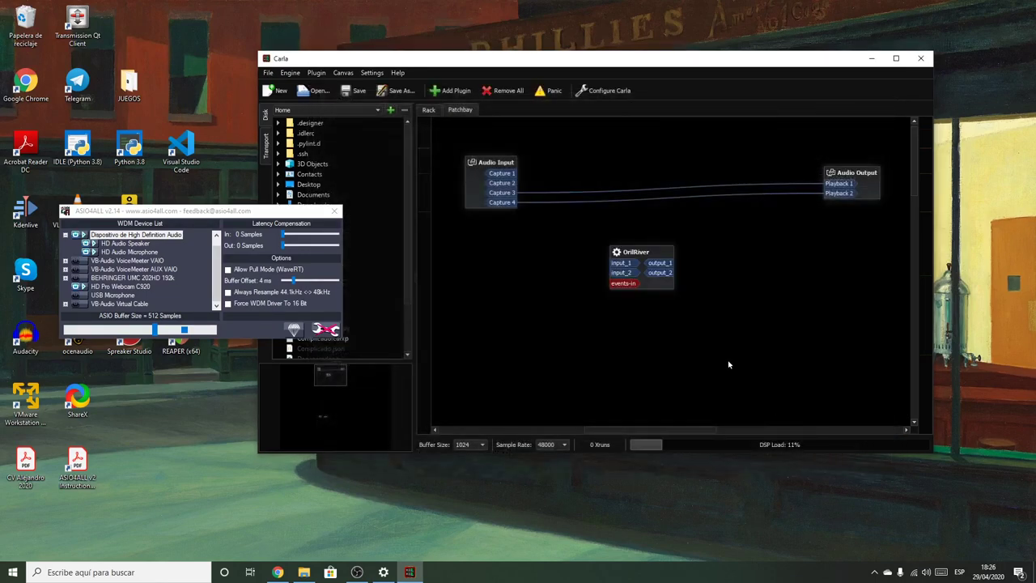
pyautogui.rightClick(502, 163)
pyautogui.click(530, 192)
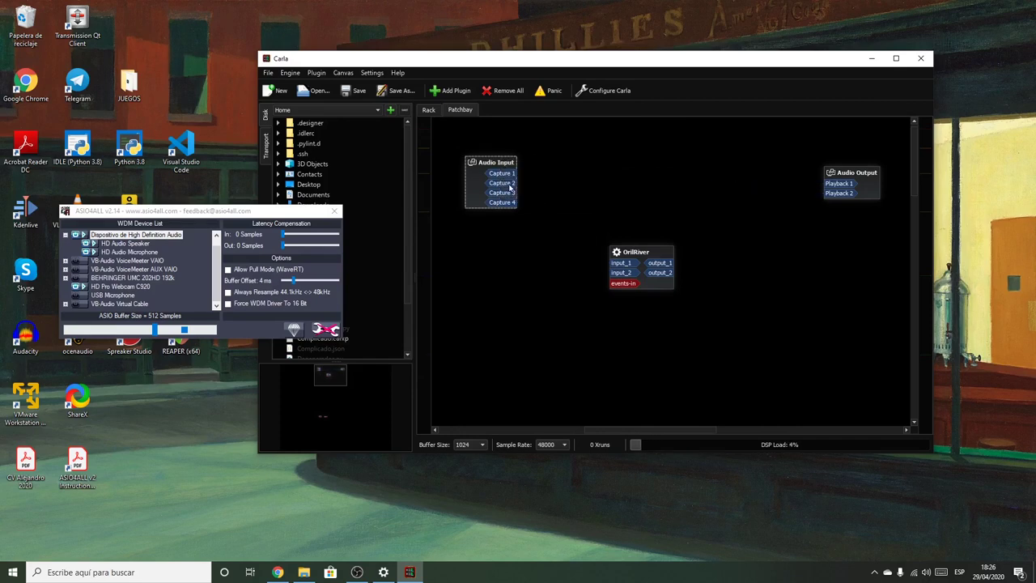
# Route Capture 3 and 4 into OrilRiver's two inputs and its two outputs to Playback 1 and 2.
pyautogui.moveTo(506, 192); pyautogui.dragTo(617, 263)
pyautogui.moveTo(511, 203); pyautogui.dragTo(620, 272)
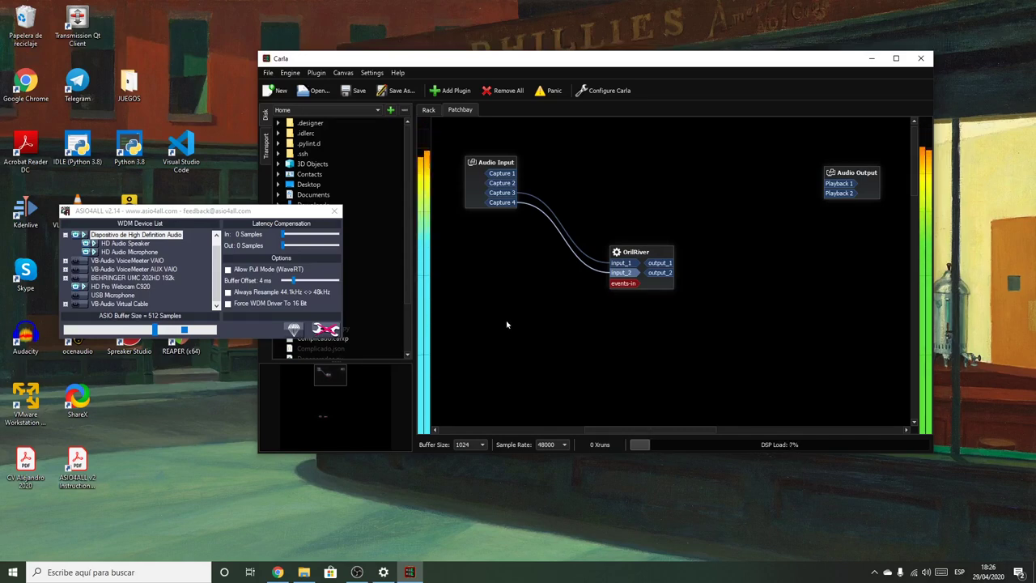
pyautogui.moveTo(659, 263); pyautogui.dragTo(834, 183)
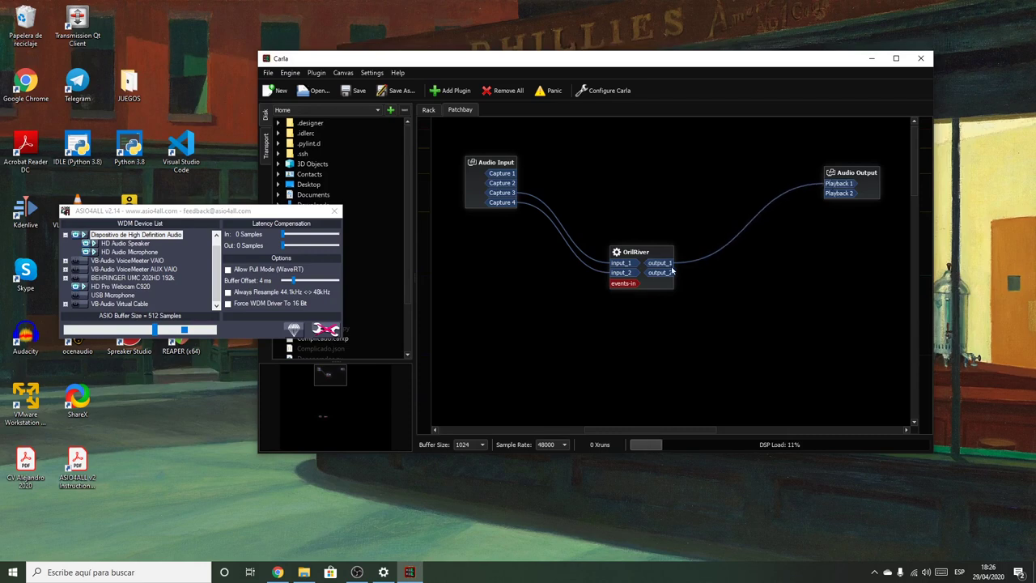
pyautogui.moveTo(668, 272); pyautogui.dragTo(840, 193)
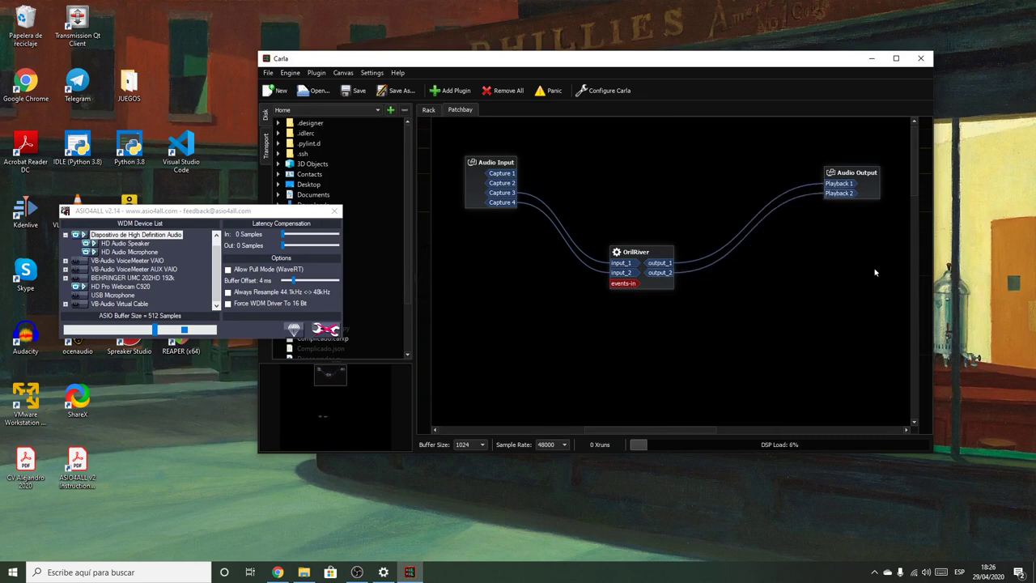